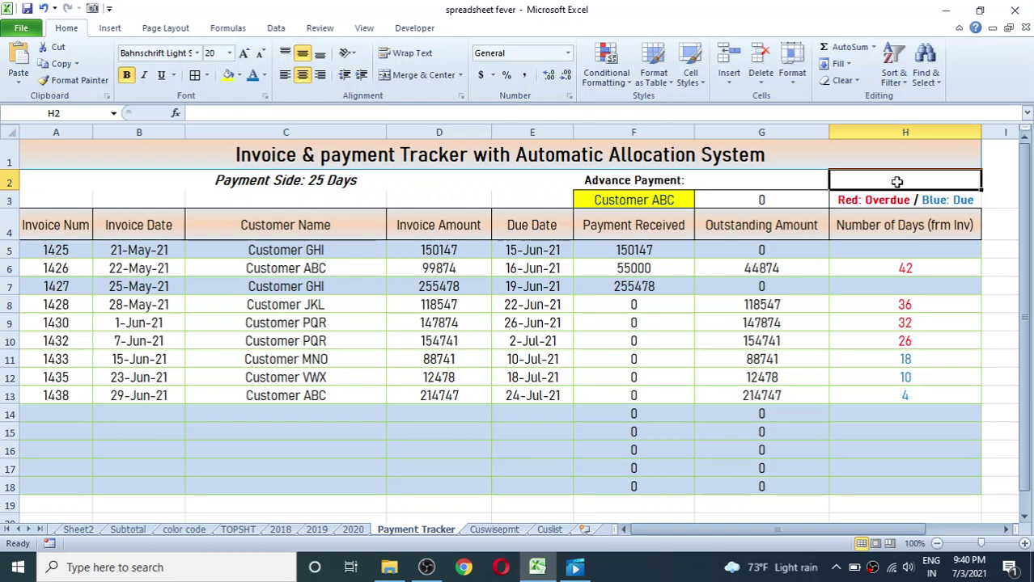
Zoom the Cuswisepmt sheet to 110% and review the 55000, 400000 and 50000 payment amounts.
left_click(461, 154)
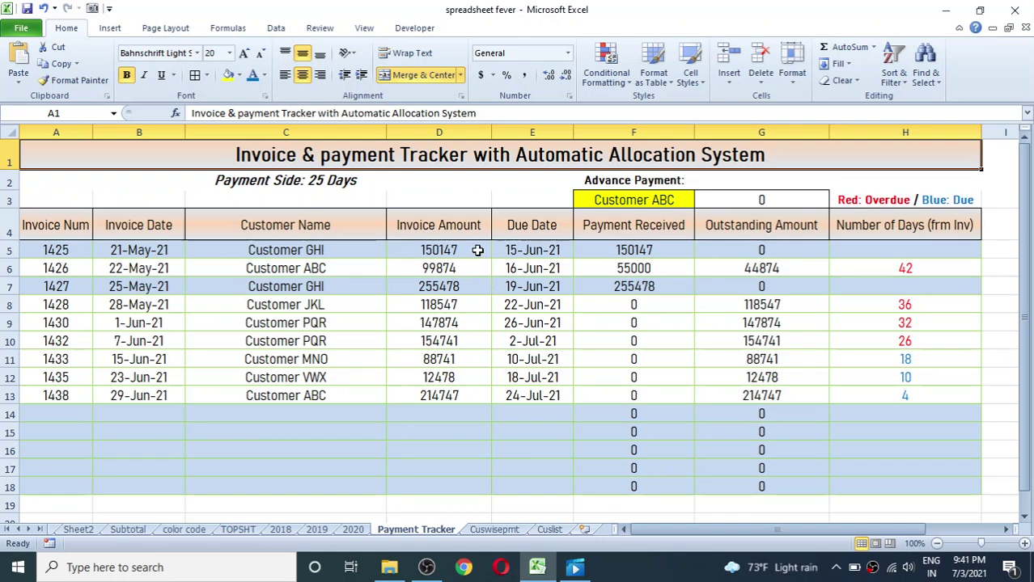
left_click(490, 529)
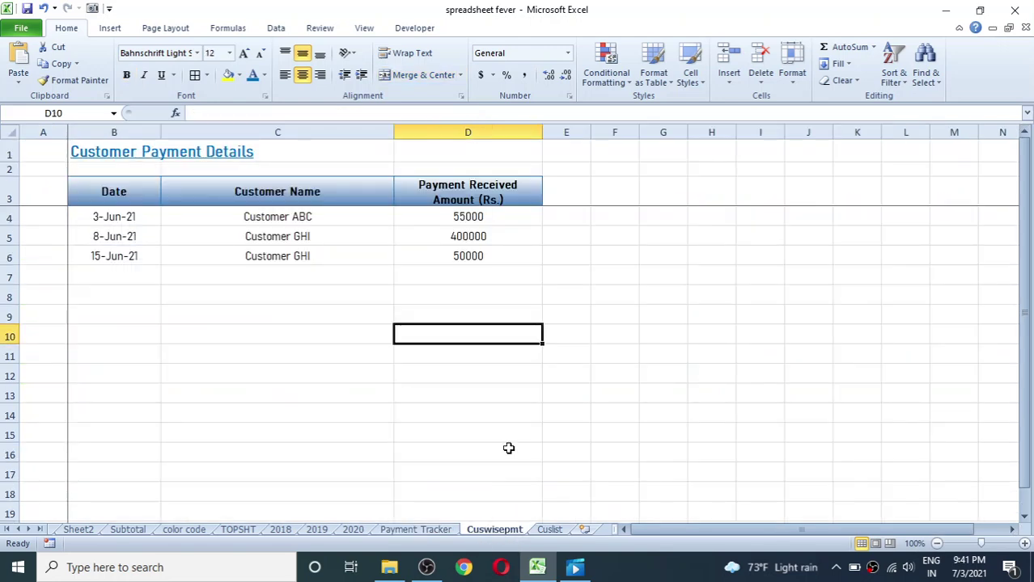
left_click(1023, 542)
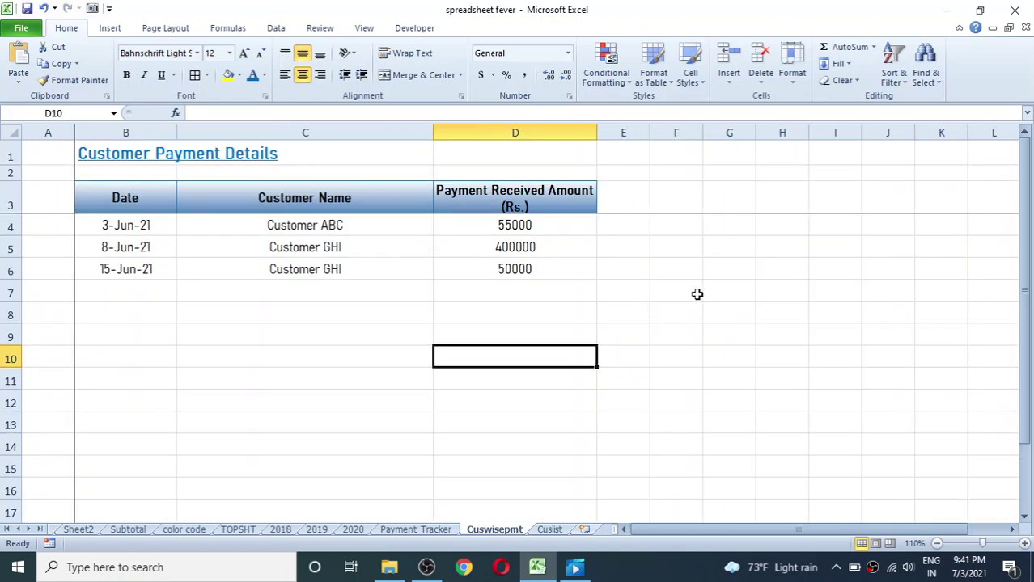
left_click(556, 219)
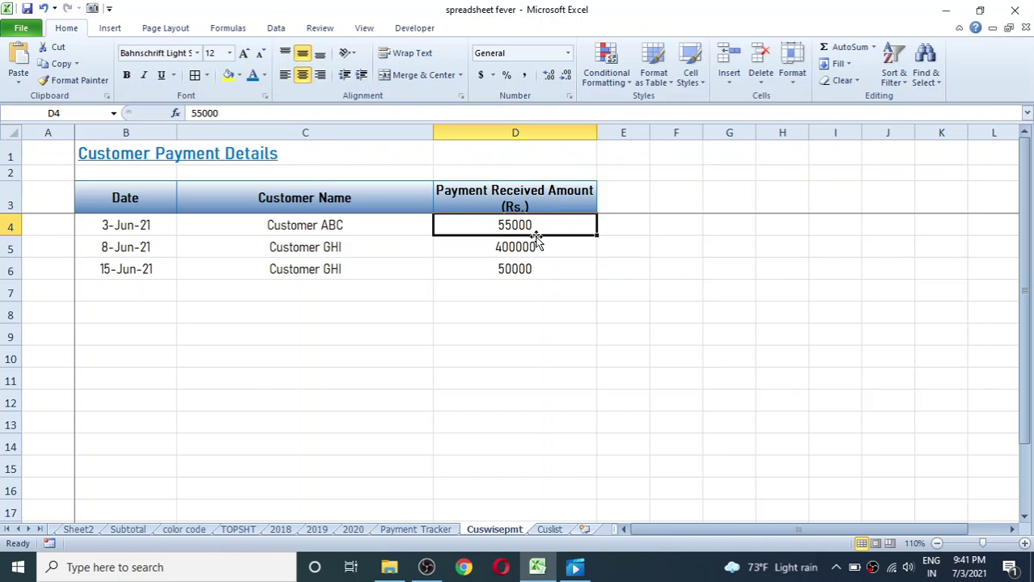
left_click(503, 244)
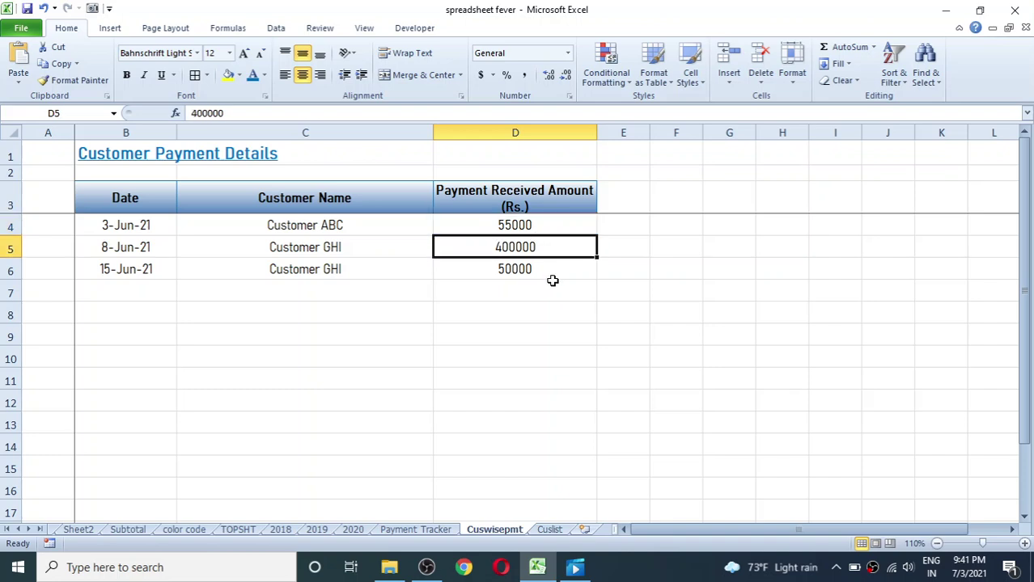
left_click(518, 268)
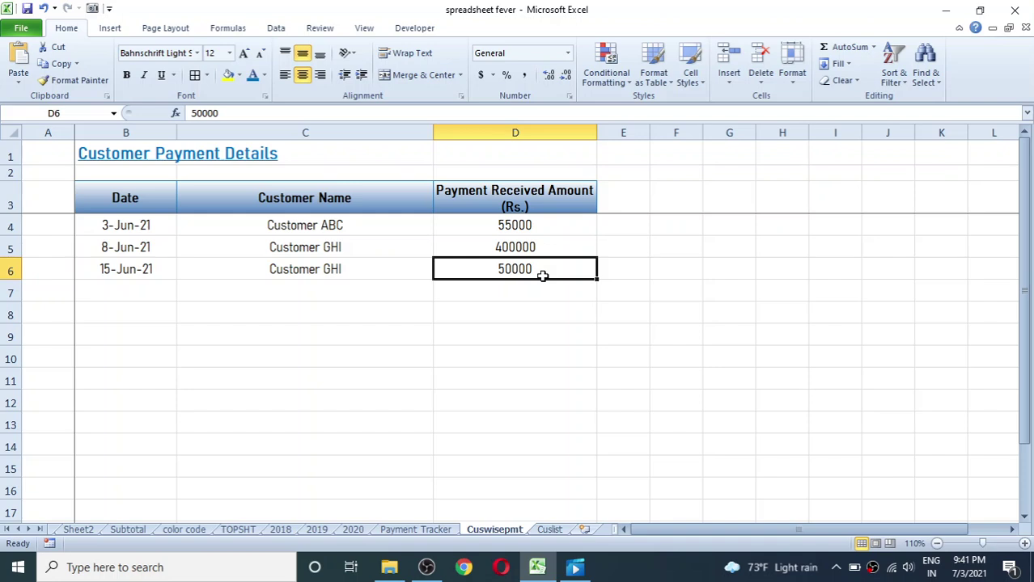
Review Customer ABC's 55000 payment dated 3-Jun-21 on the Cuswisepmt sheet.
left_click(441, 533)
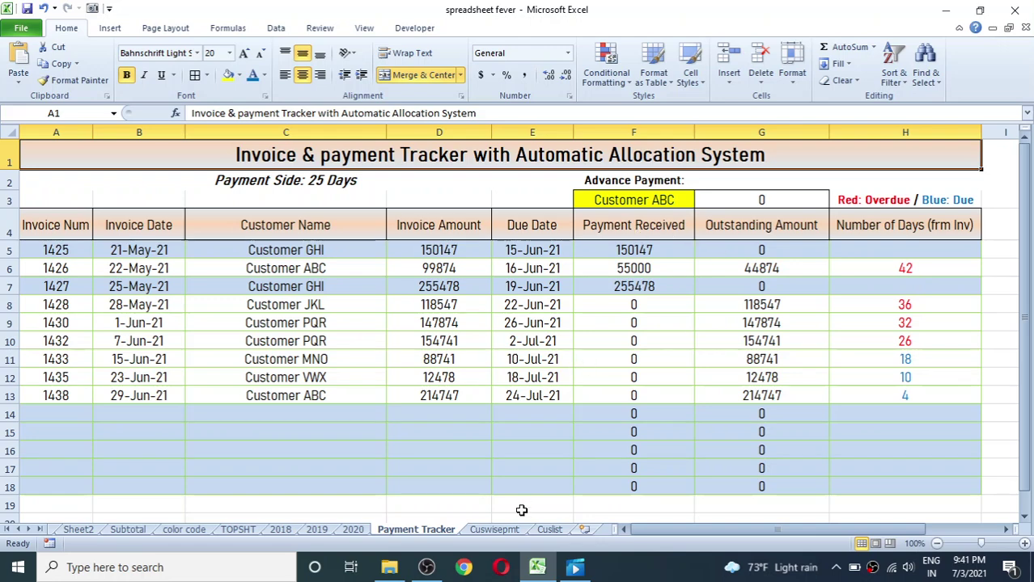
left_click(506, 530)
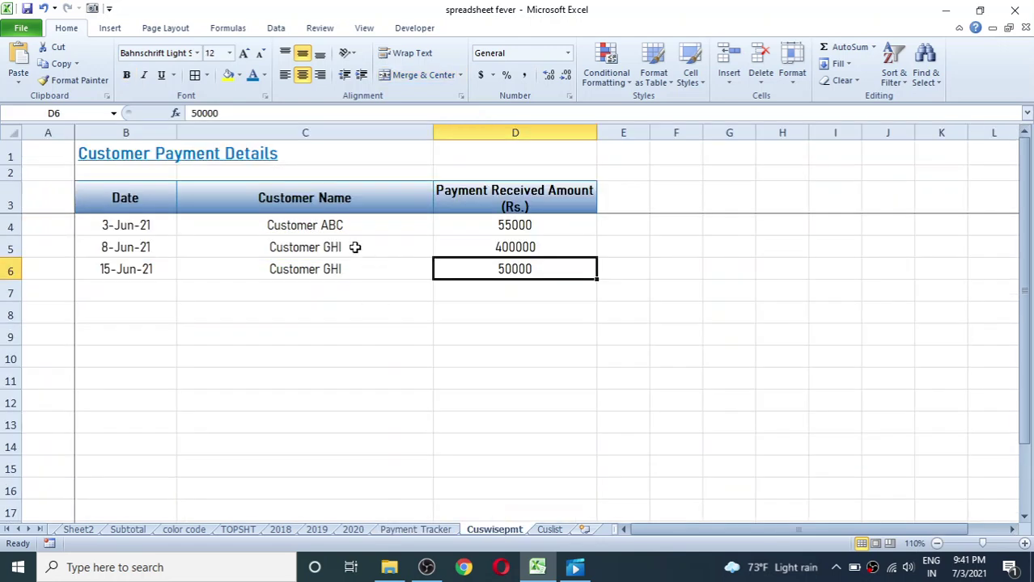
left_click(313, 218)
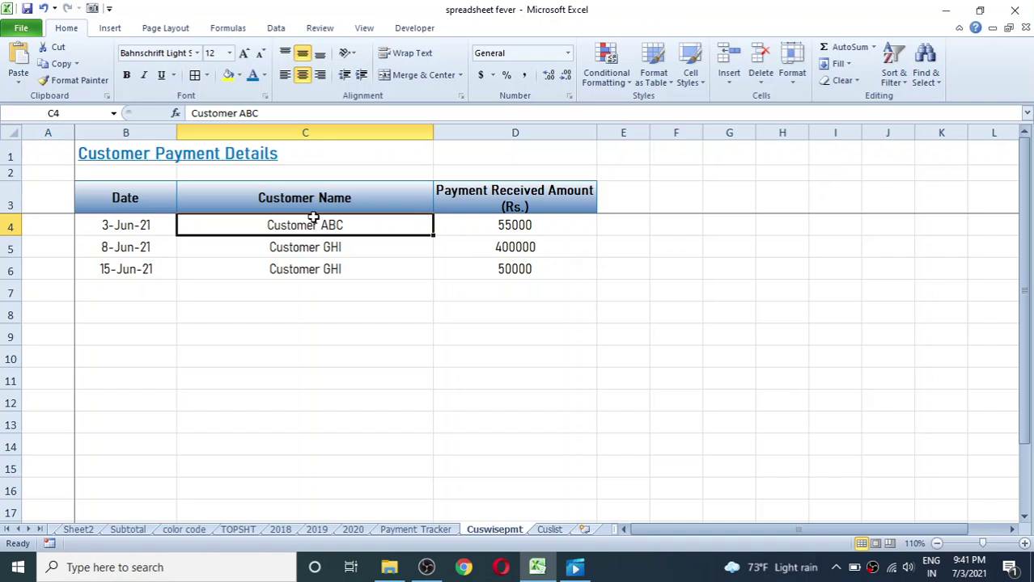
left_click(500, 231)
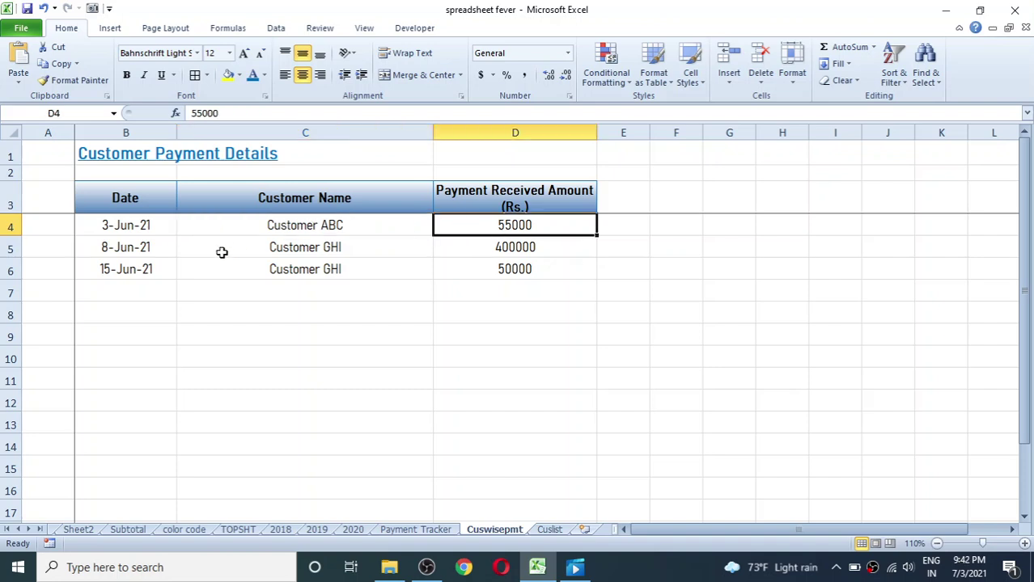
left_click(139, 229)
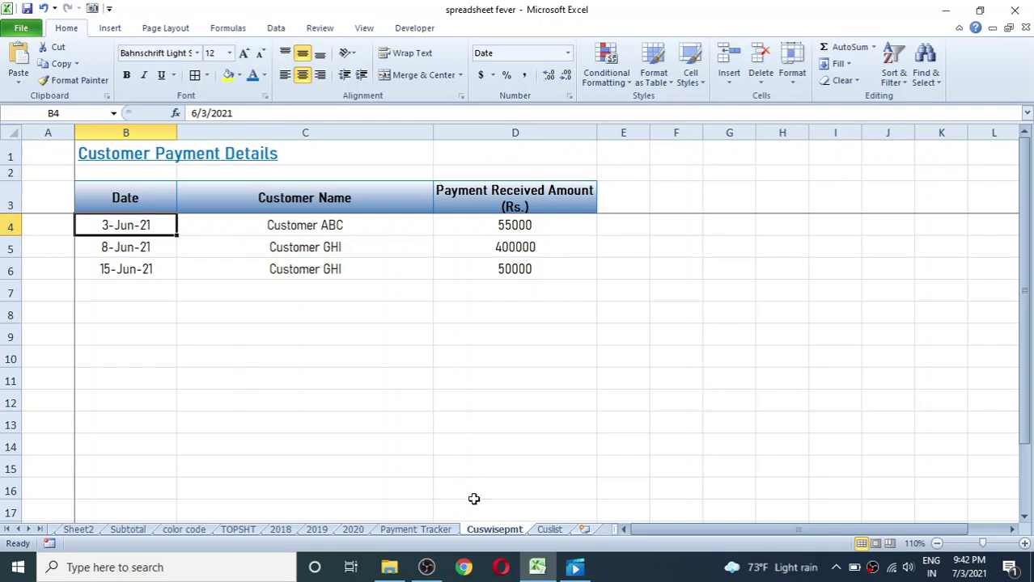
left_click(429, 529)
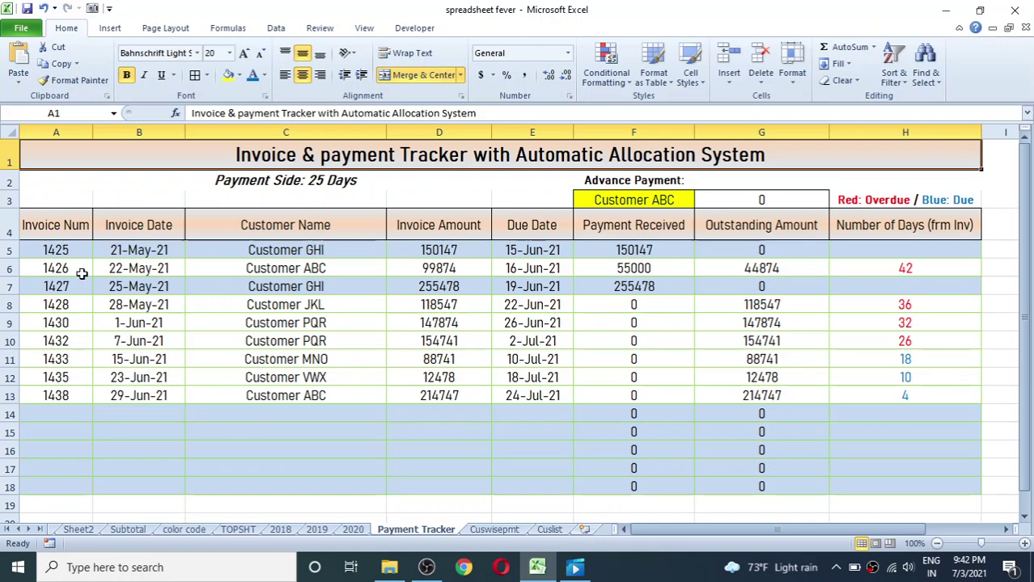
Inspect invoice 1426's 99874 amount and the payment-received and outstanding formulas in F8 and G6.
left_click(6, 267)
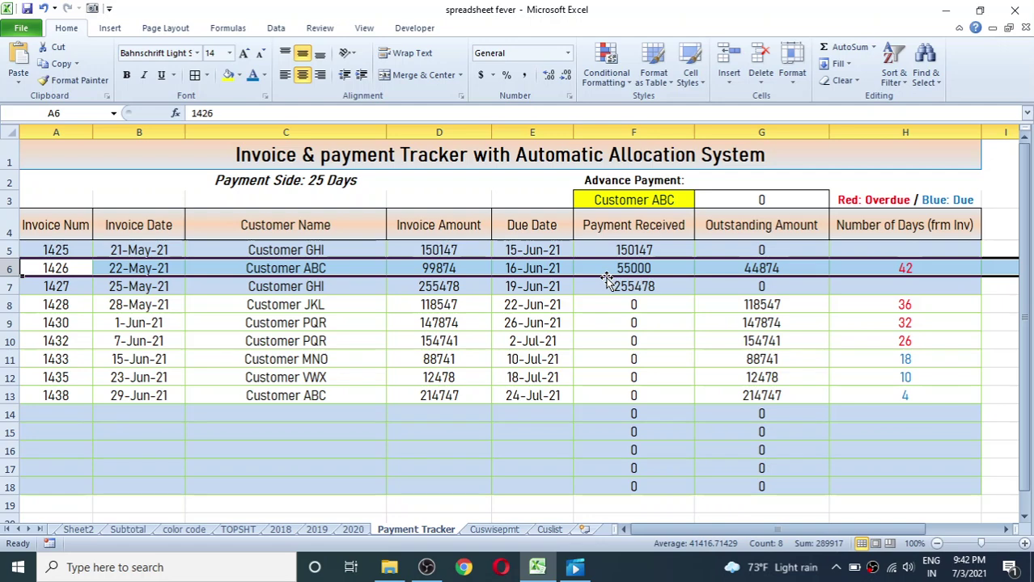
left_click(625, 306)
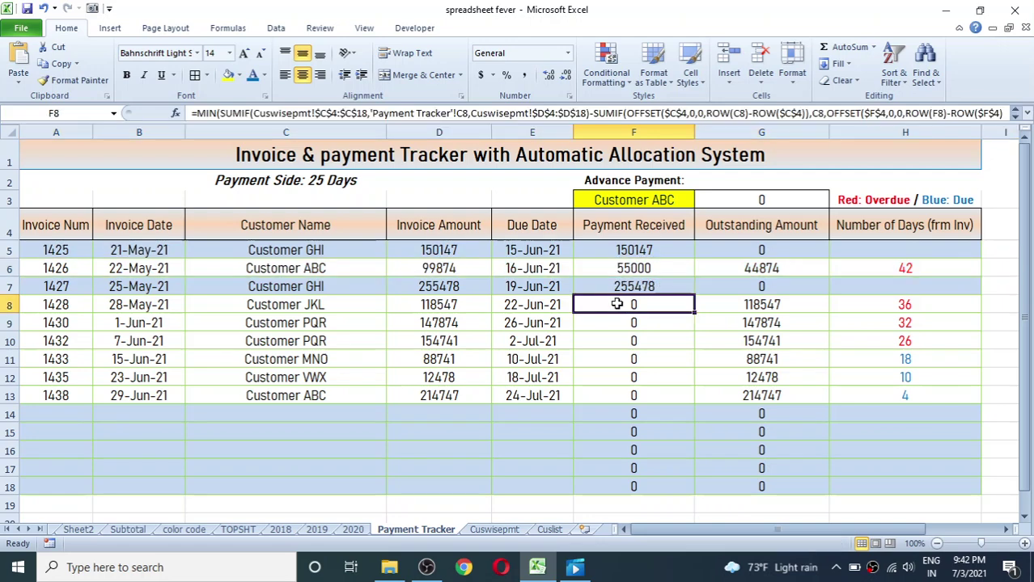
left_click(453, 271)
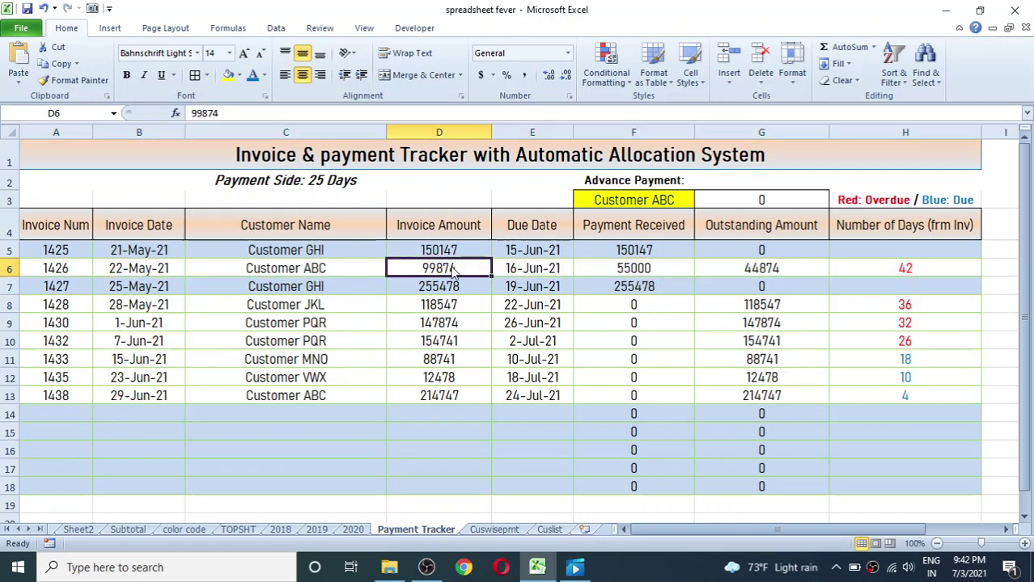
left_click(775, 268)
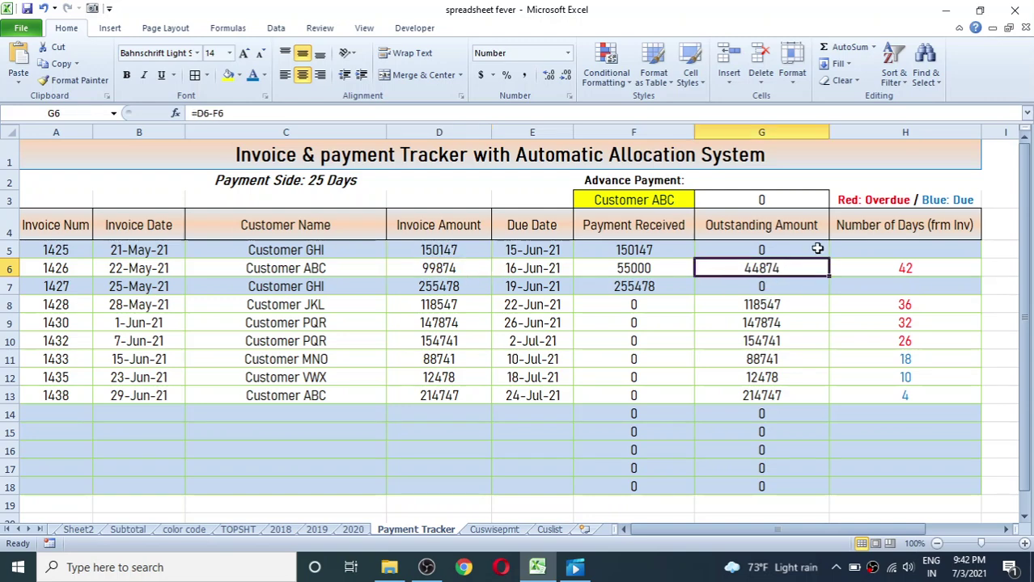
left_click(435, 263)
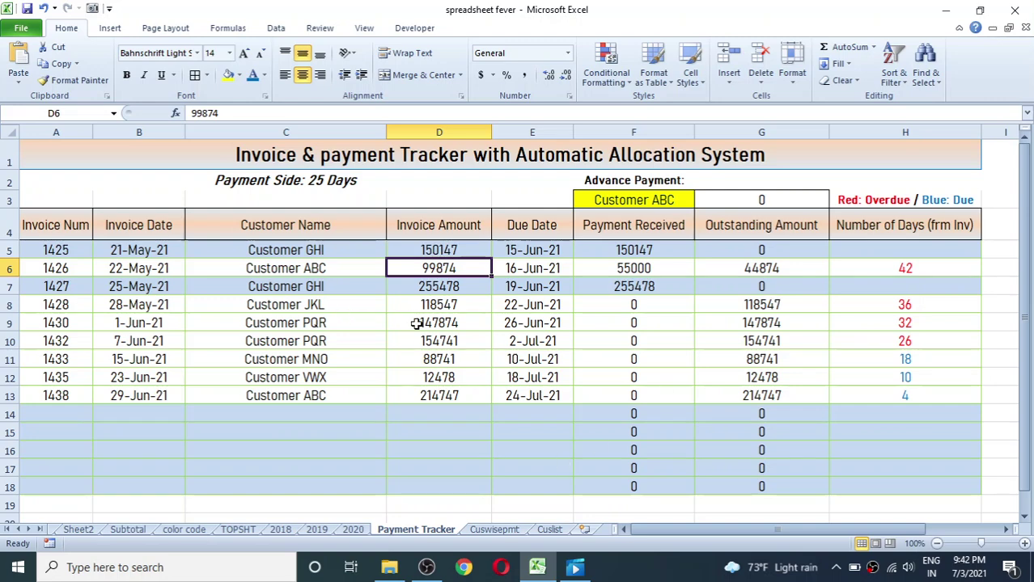
Fill Cuswisepmt row 7 with Customer ABC, date 6/25 and amount 25000.
left_click(494, 530)
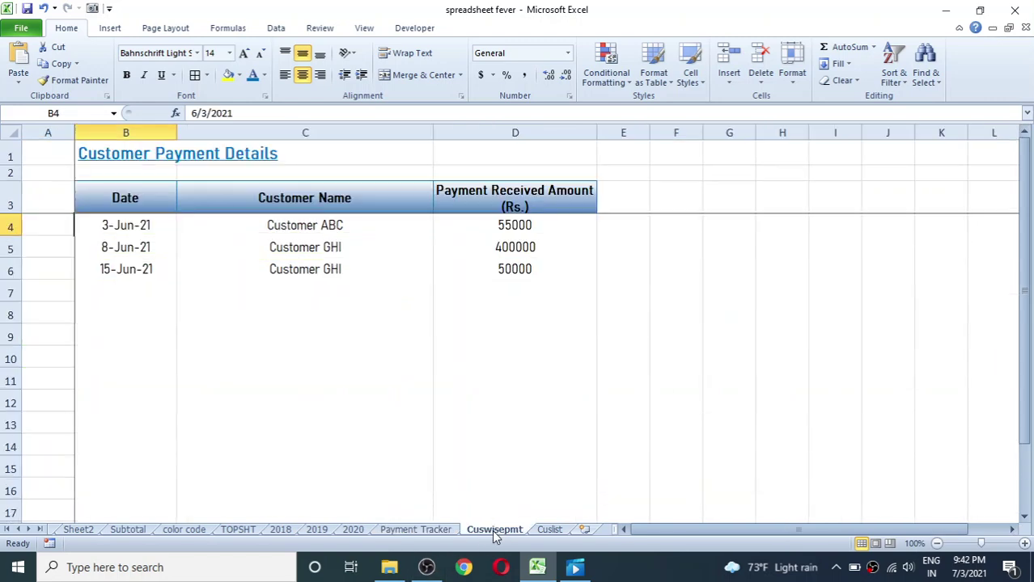
left_click(142, 292)
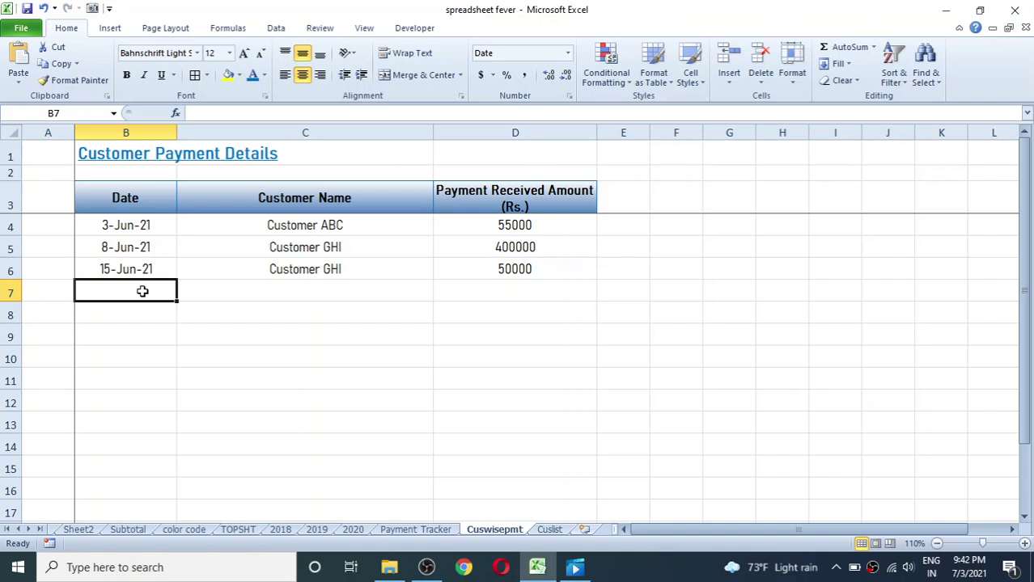
left_click(339, 288)
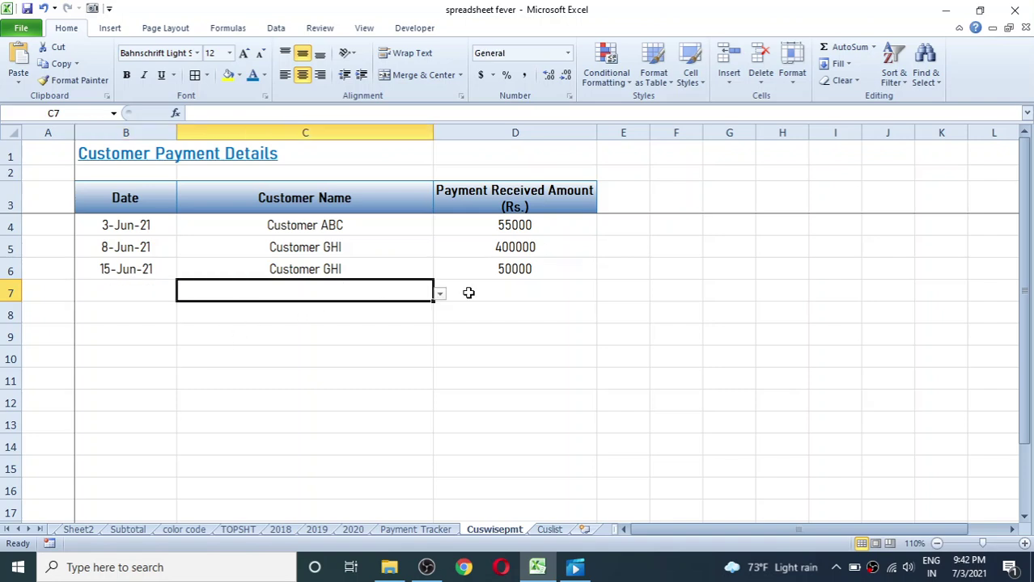
left_click(439, 296)
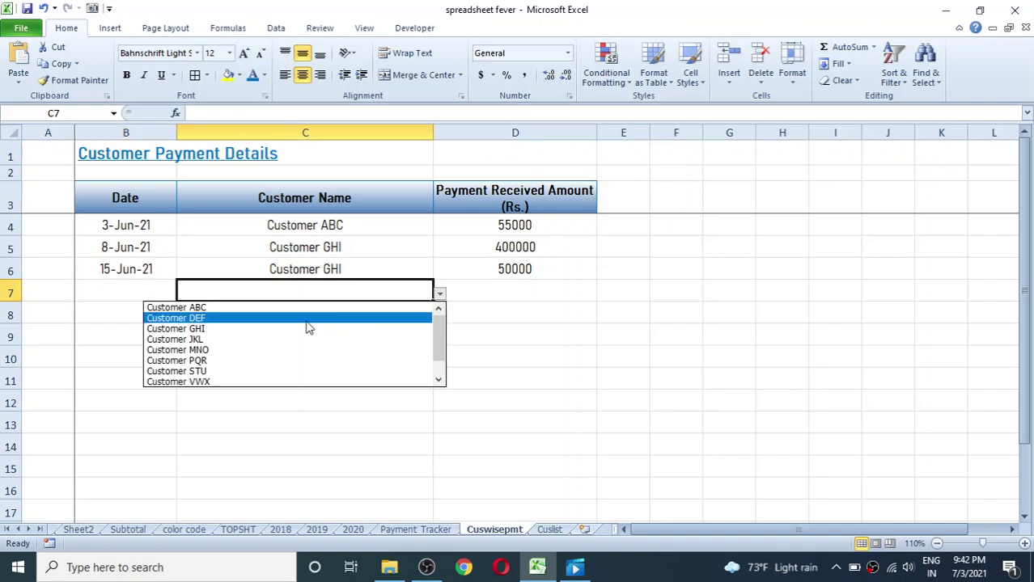
left_click(255, 312)
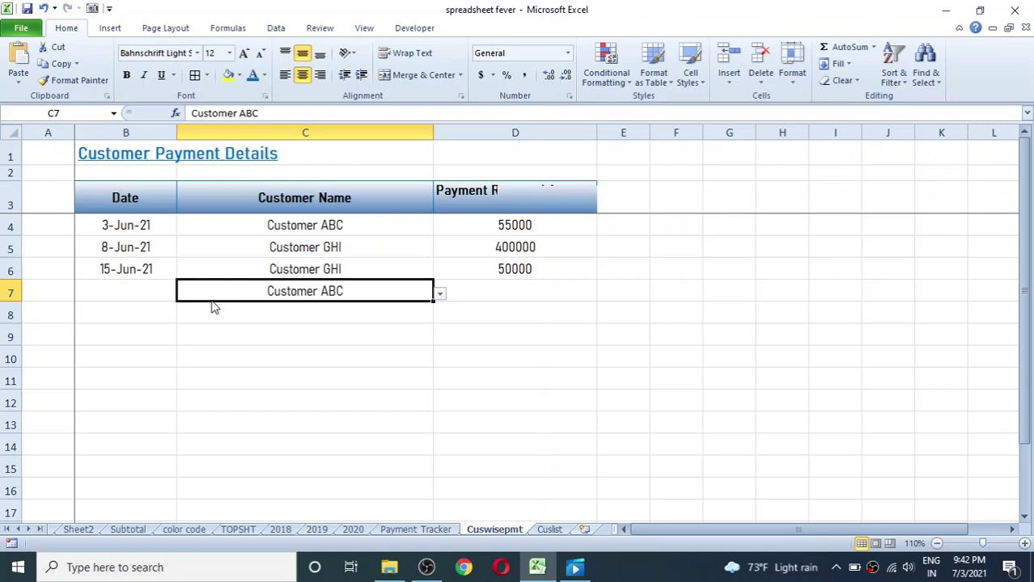
left_click(125, 283)
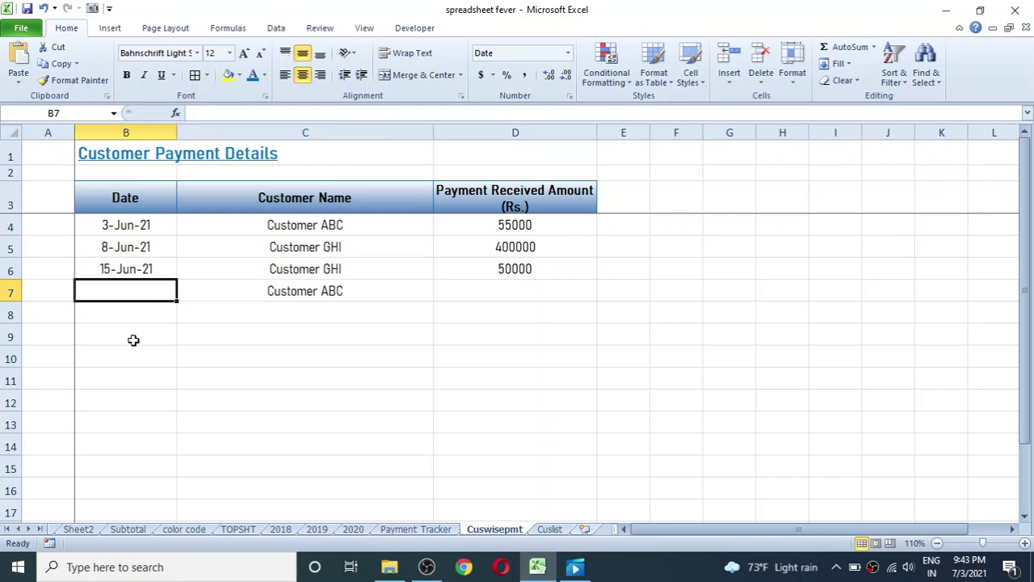
type("6")
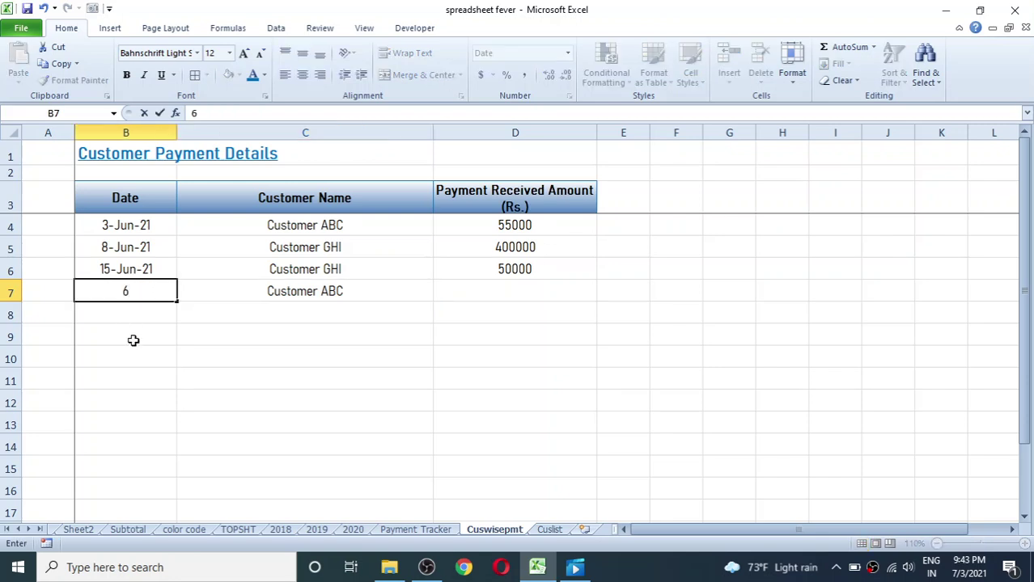
type("25")
key("Return")
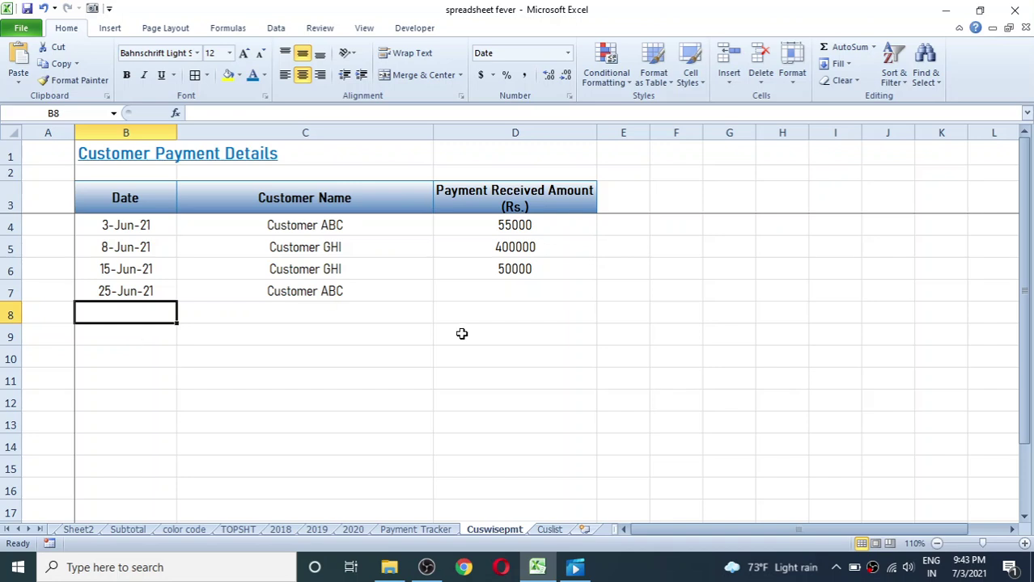
left_click(527, 293)
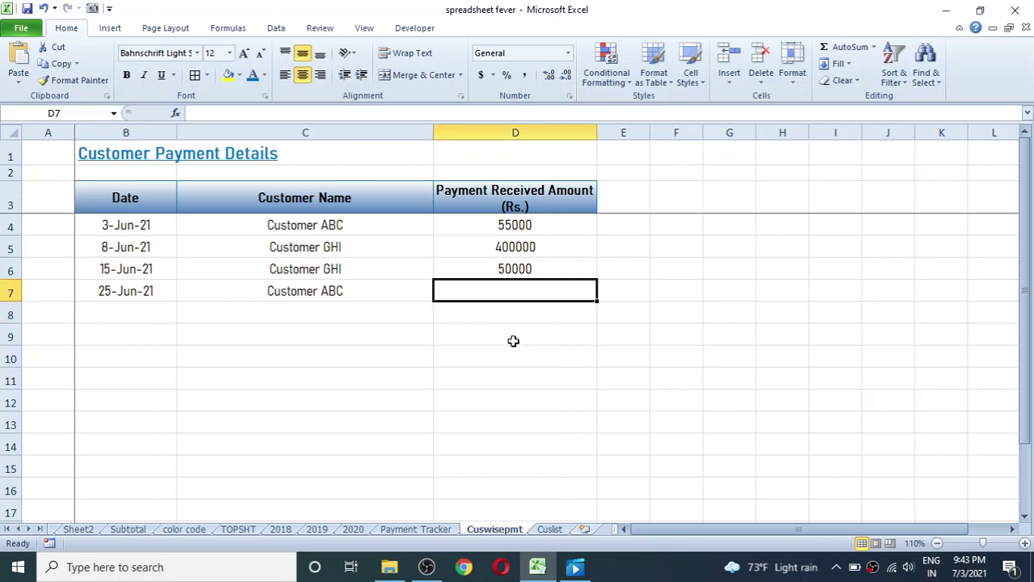
type("25000")
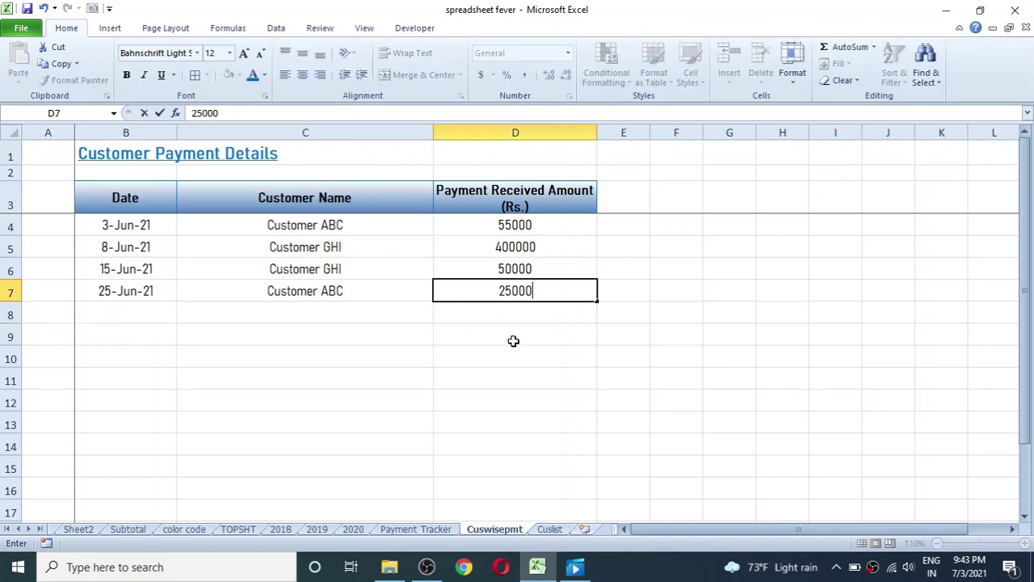
key("Return")
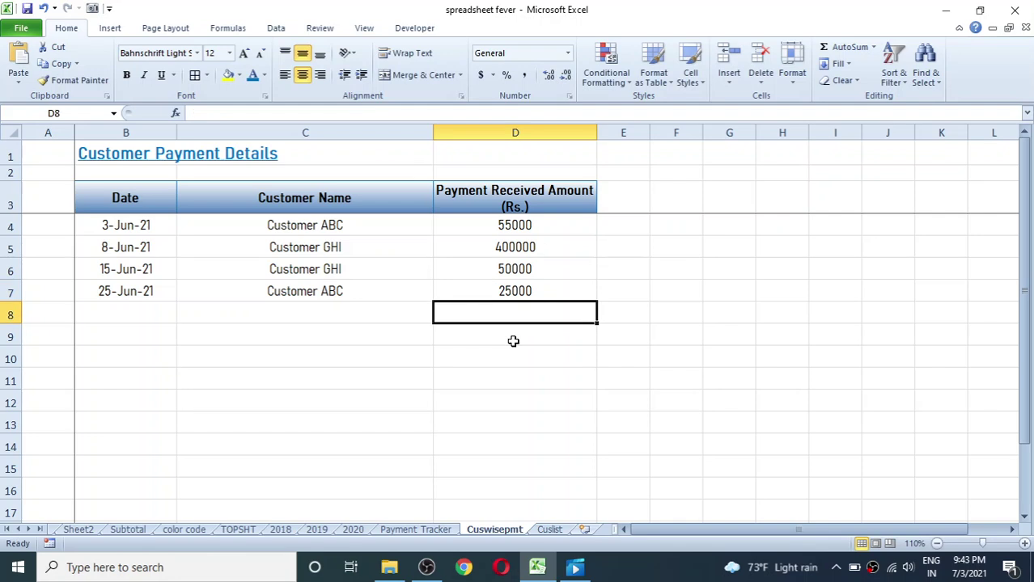
left_click(418, 530)
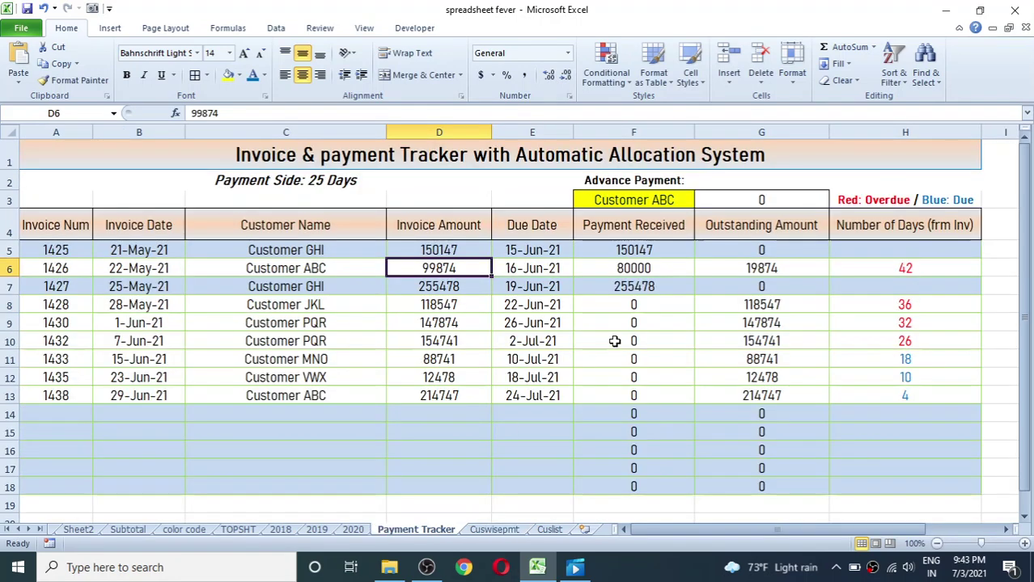
left_click(640, 268)
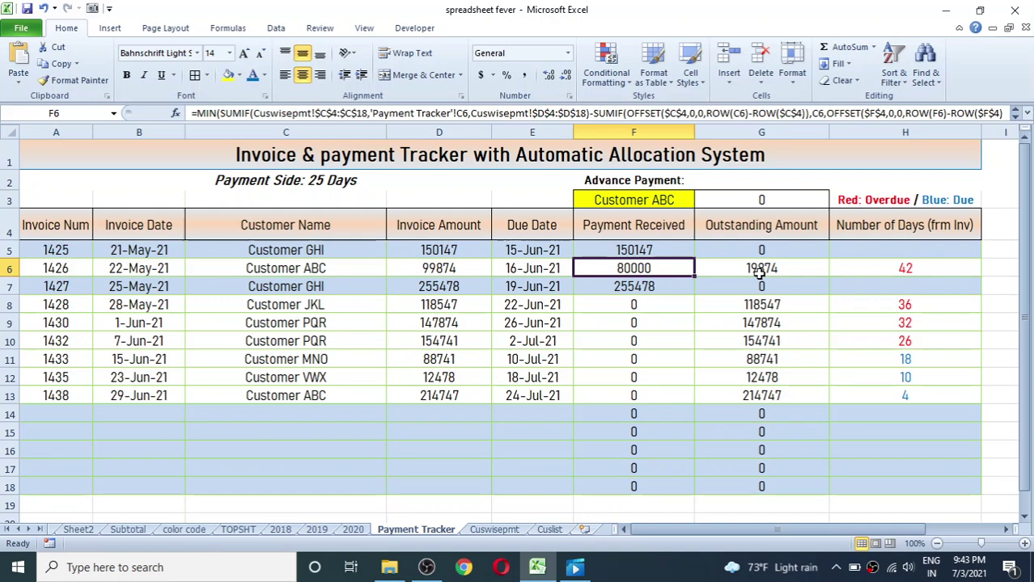
left_click(494, 530)
Add a Customer ABC payment dated 27-Jun-21 for 15000 in row 8 of Cuswisepmt.
left_click(321, 313)
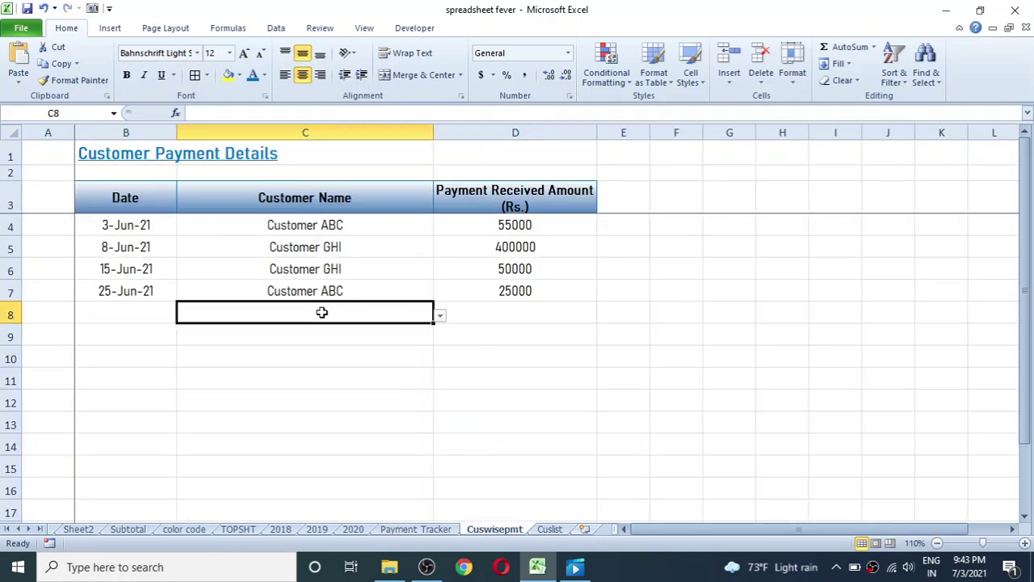
left_click(440, 315)
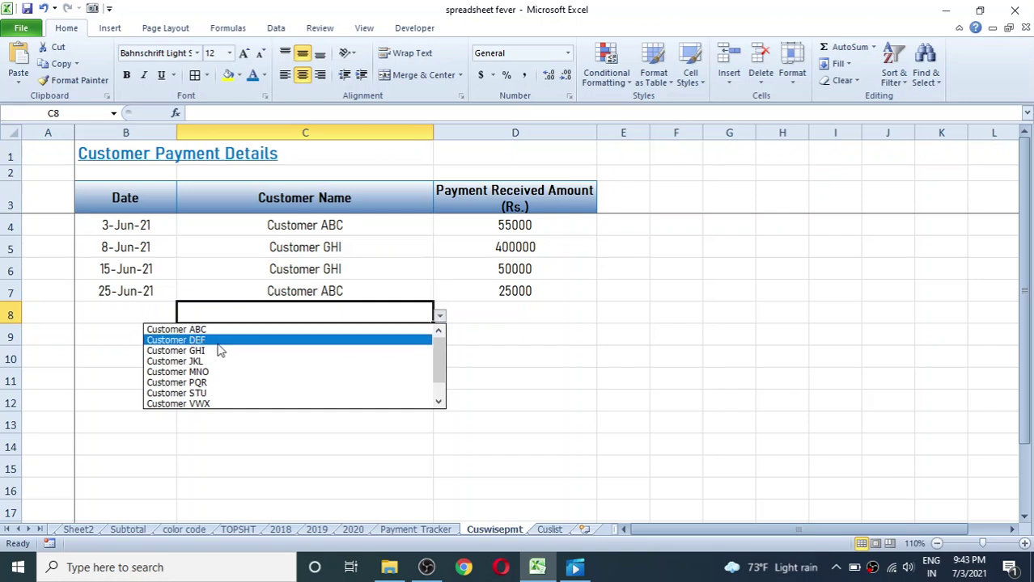
left_click(194, 330)
left_click(146, 314)
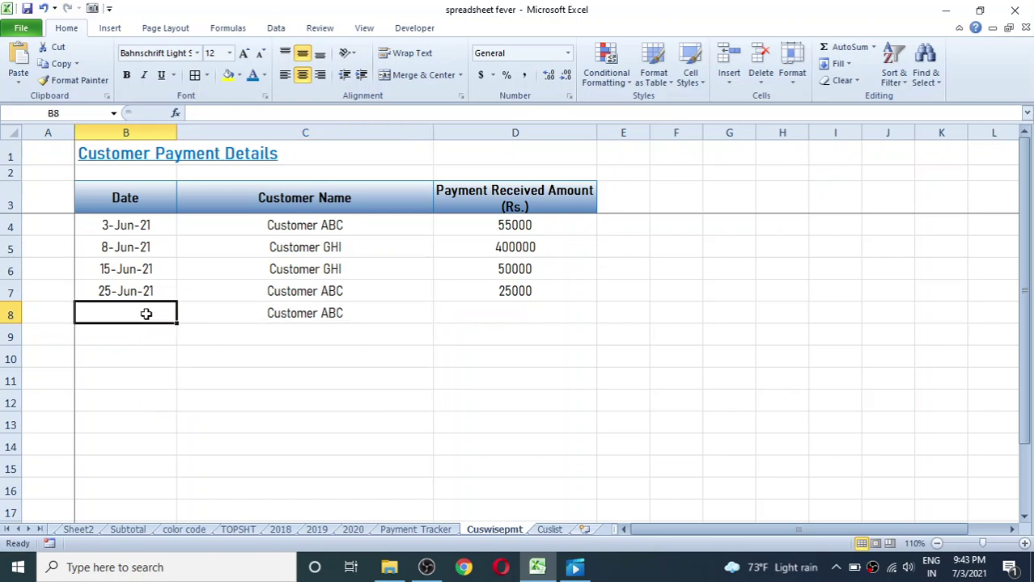
type("6/2")
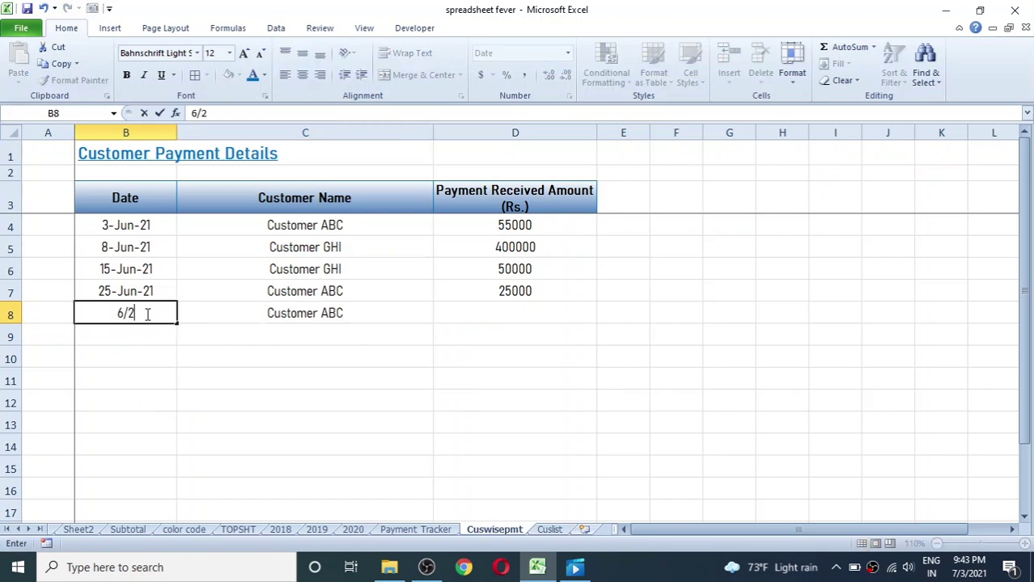
type("7")
key("Return")
left_click(517, 318)
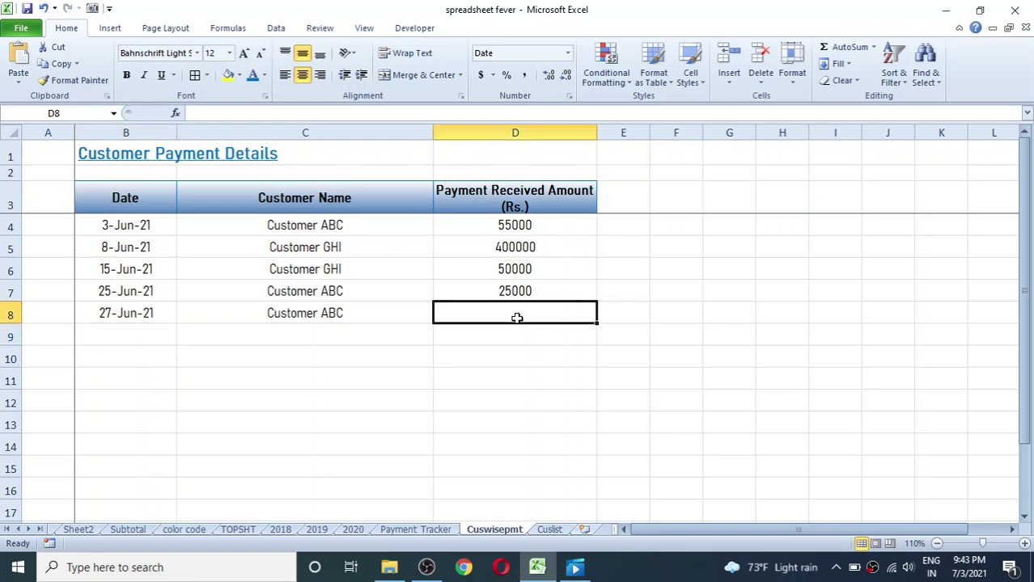
type("1500")
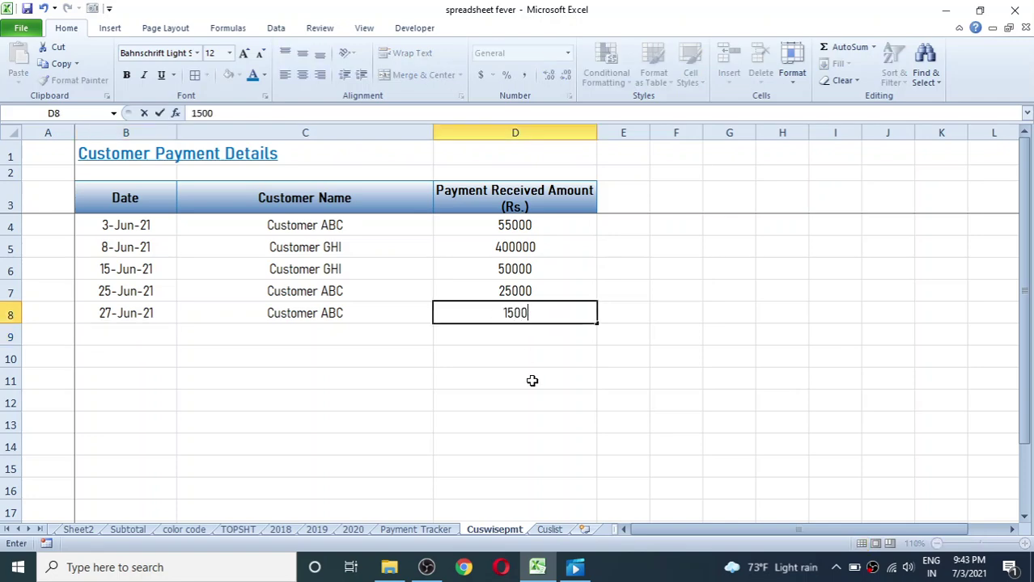
type("0")
key("Return")
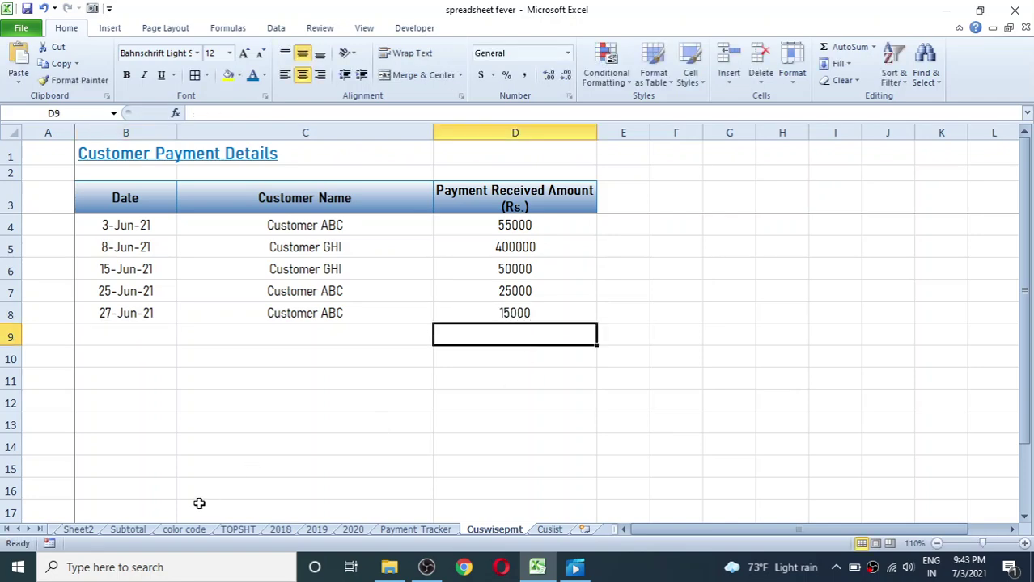
Review the tracker's payment-received formulas and correct the row 8 payment amount to 30000.
left_click(413, 533)
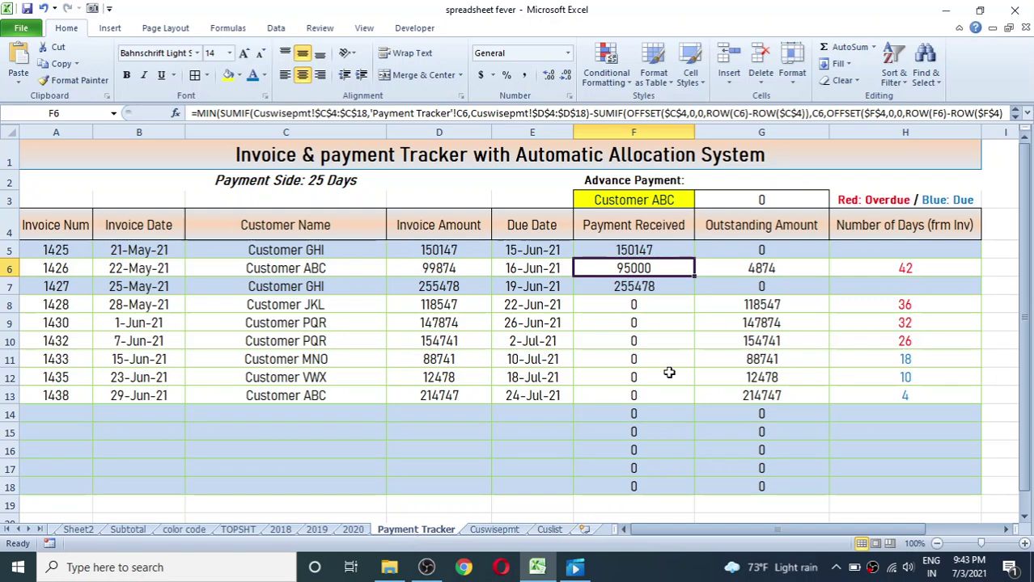
left_click(686, 362)
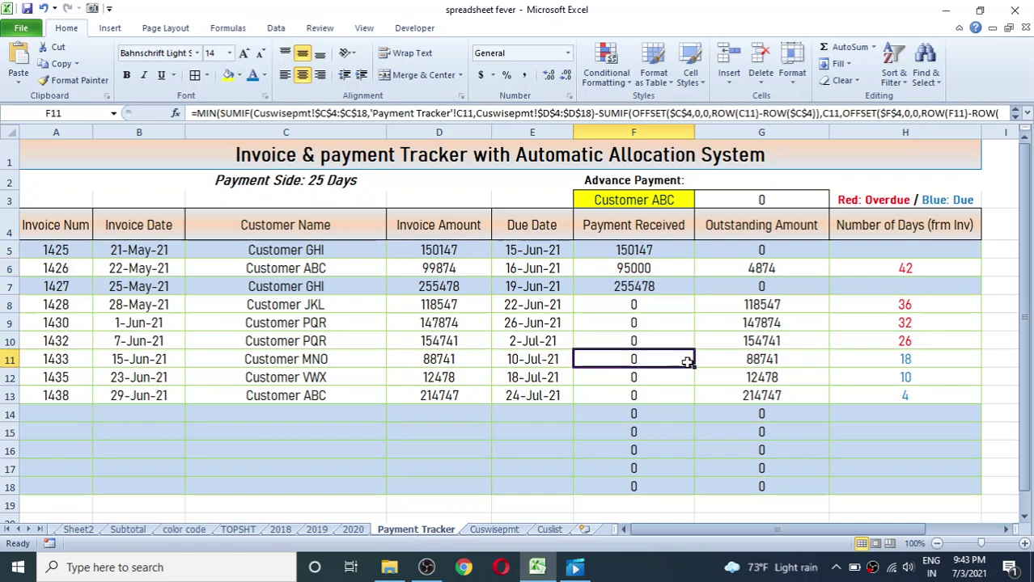
left_click(630, 266)
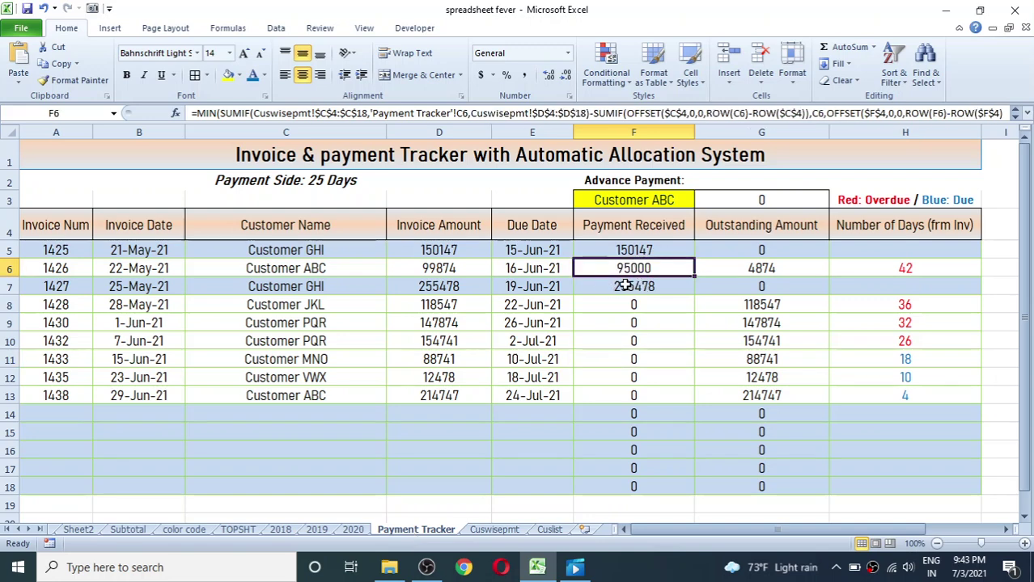
left_click(496, 531)
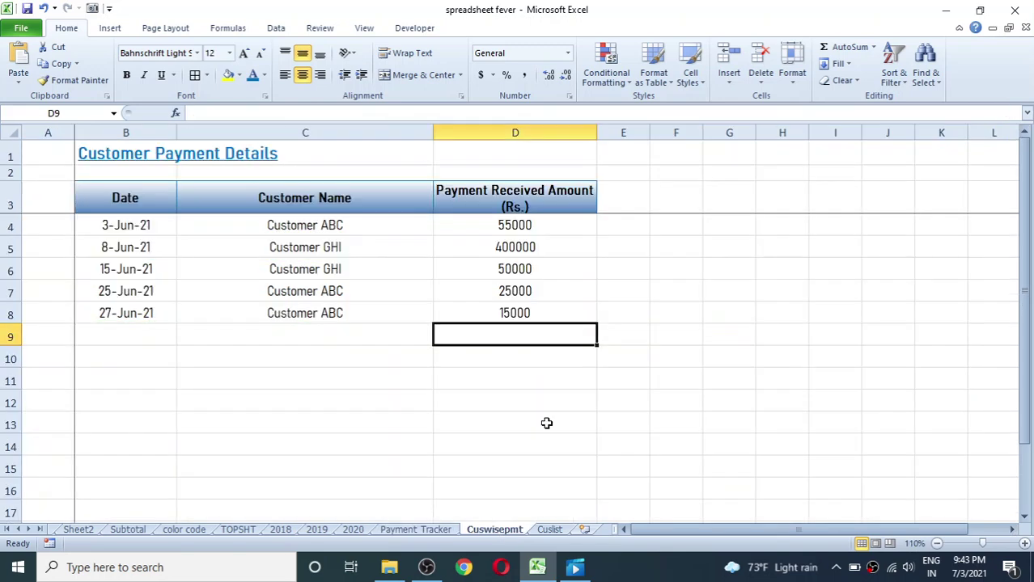
left_click(553, 313)
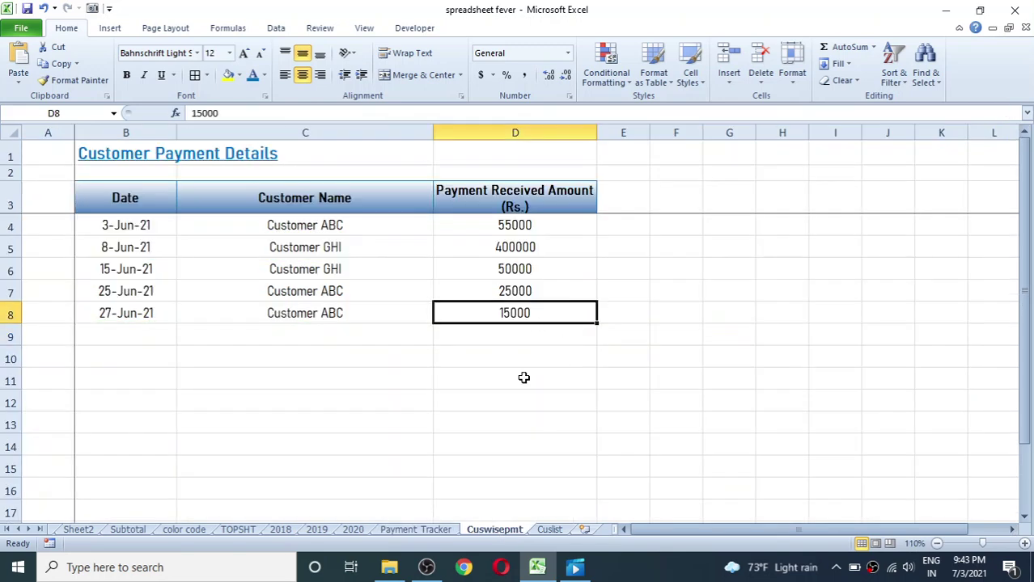
type("30000")
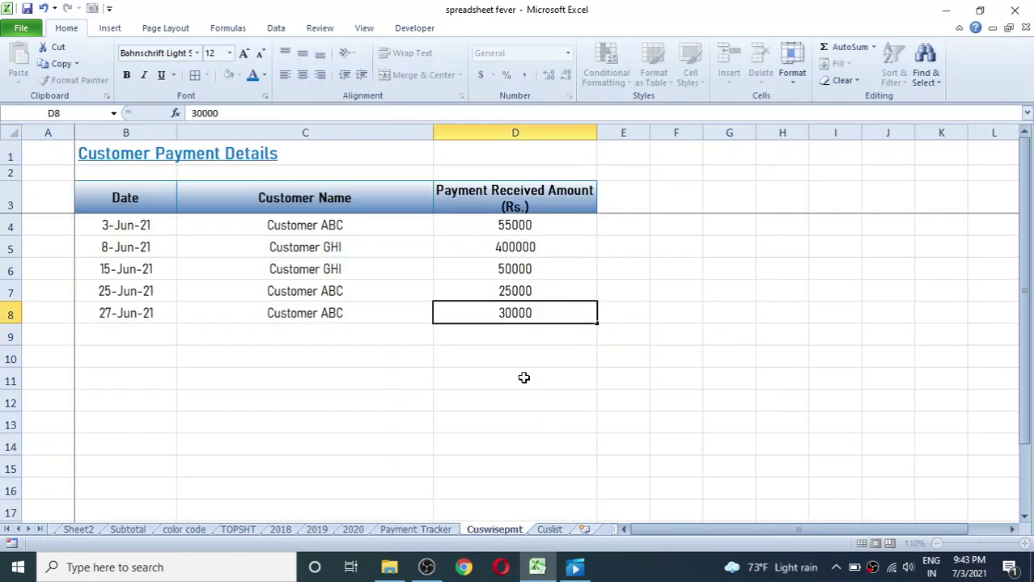
key("Return")
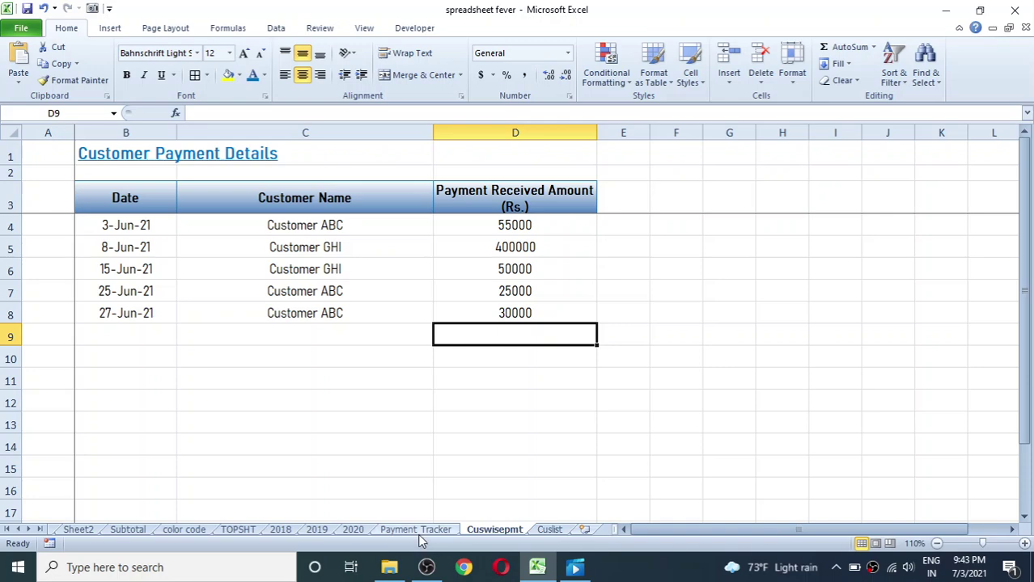
Verify invoice 1426 now receives its full 99874 and the remainder spills onto invoice 1438.
left_click(418, 530)
left_click(644, 290)
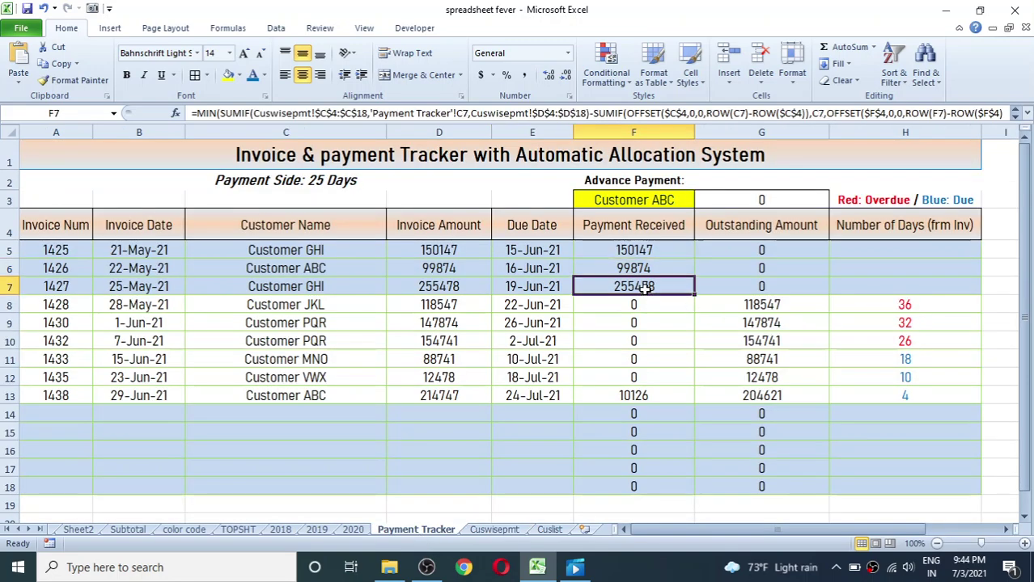
left_click(633, 269)
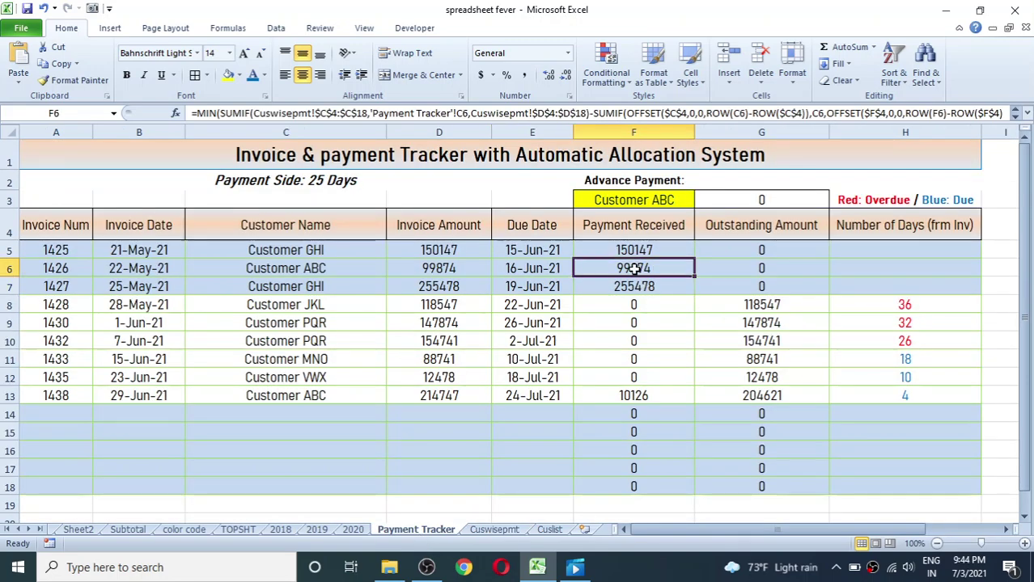
left_click(435, 273)
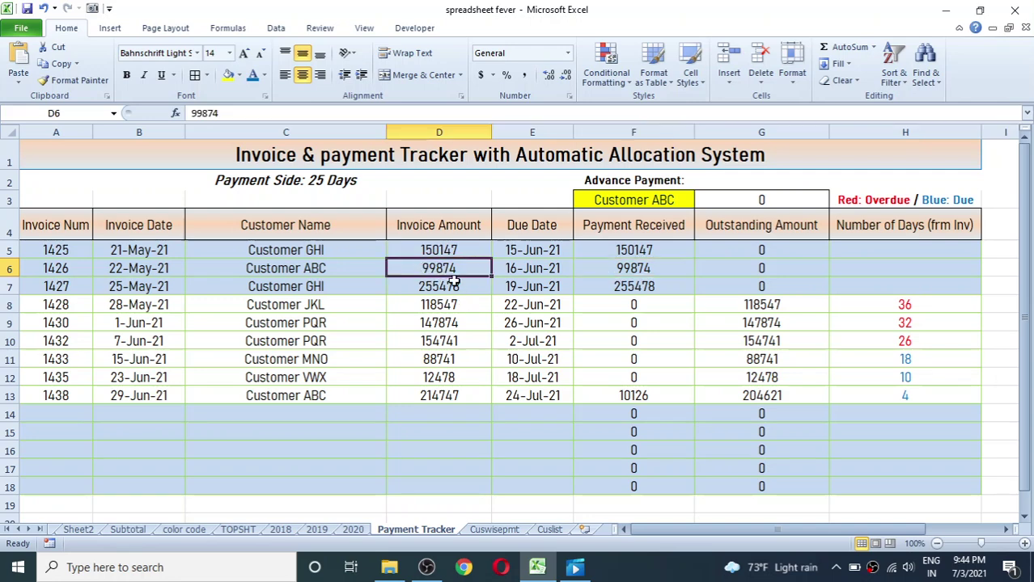
left_click(646, 270)
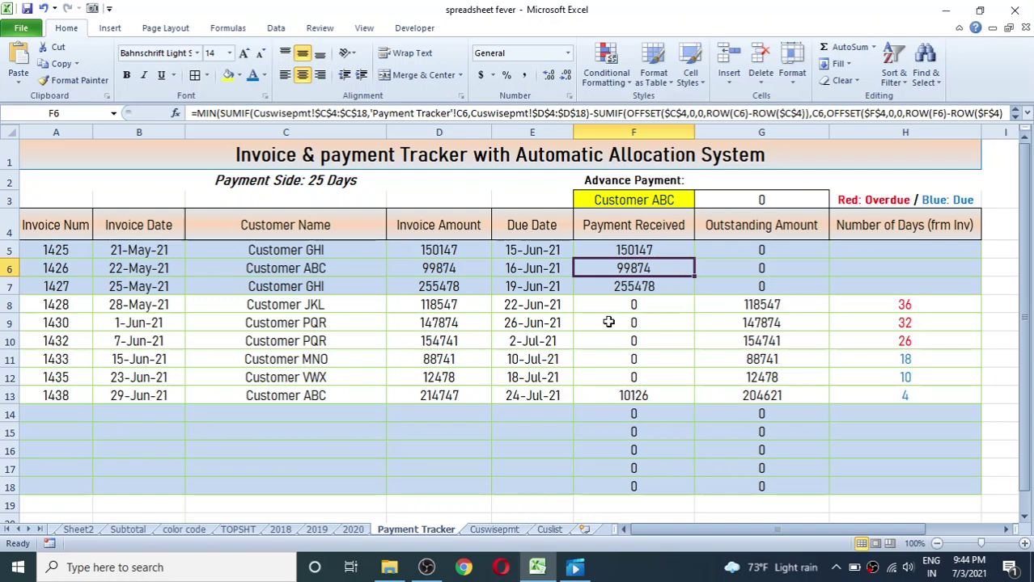
left_click(651, 391)
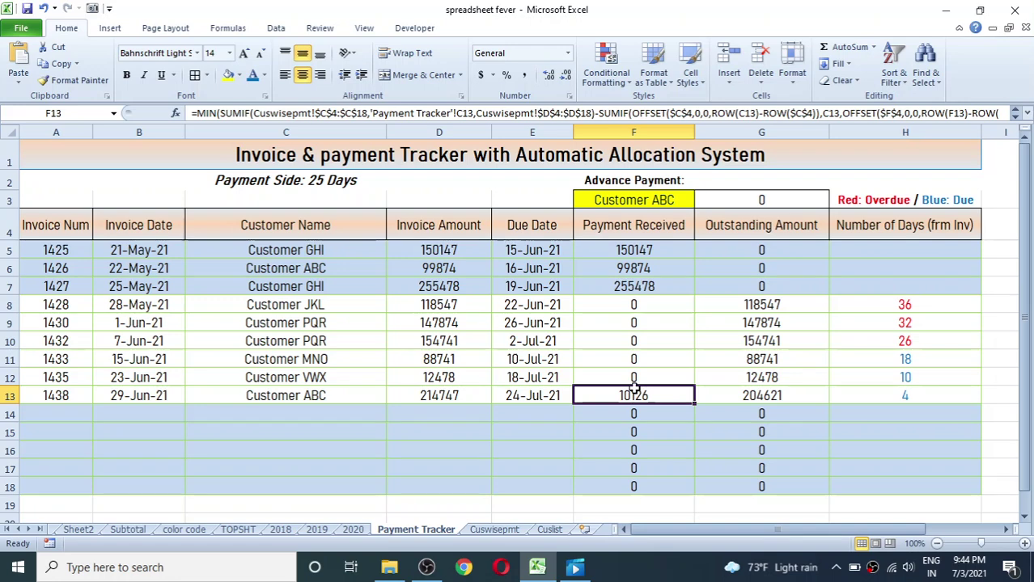
Total Customer ABC's 55000, 25000 and 30000 payments and compare against the Payment Tracker.
left_click(479, 535)
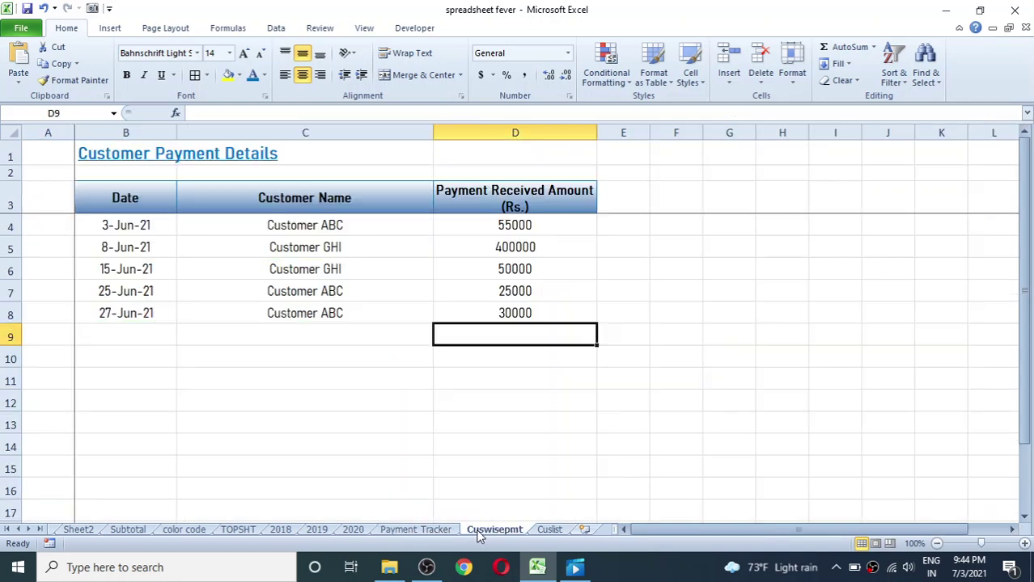
left_click(676, 349)
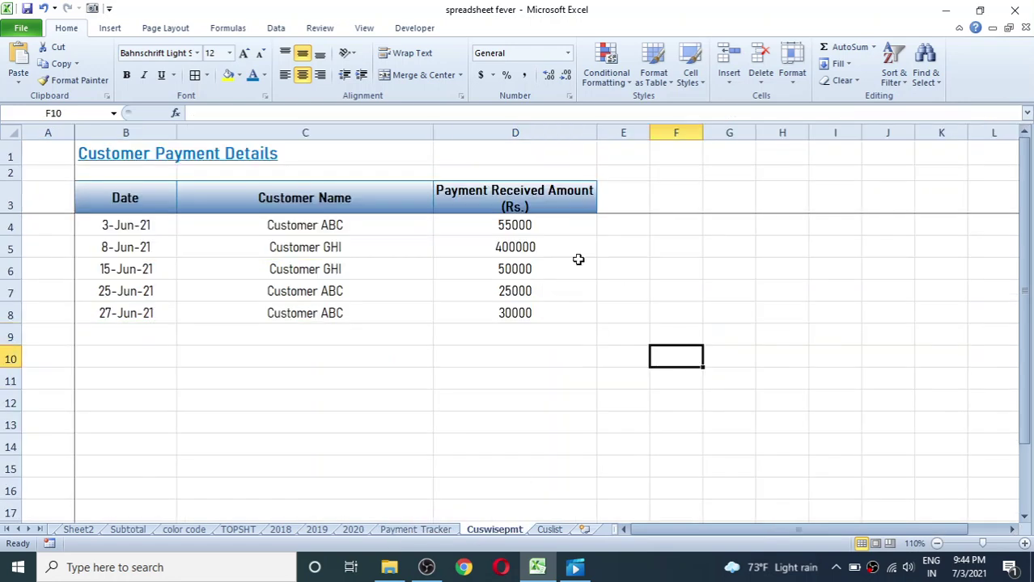
left_click(538, 226)
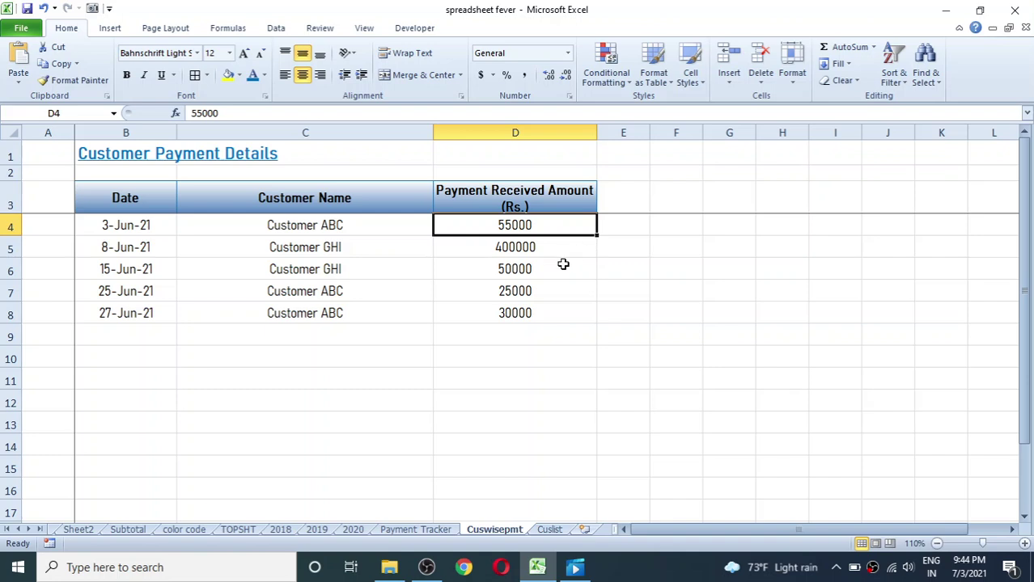
left_click(540, 291, "ctrl")
left_click(520, 318, "ctrl")
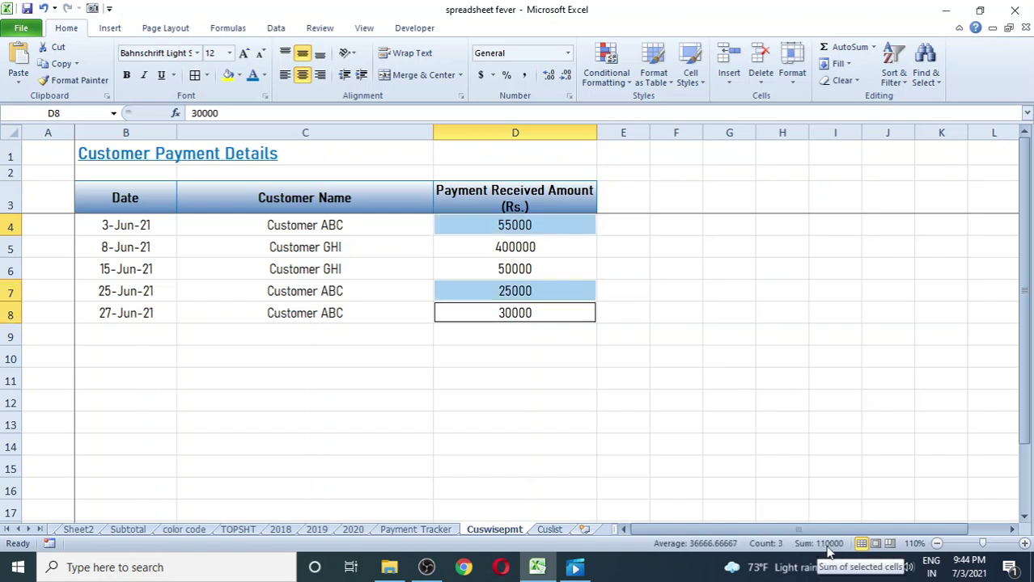
left_click(418, 530)
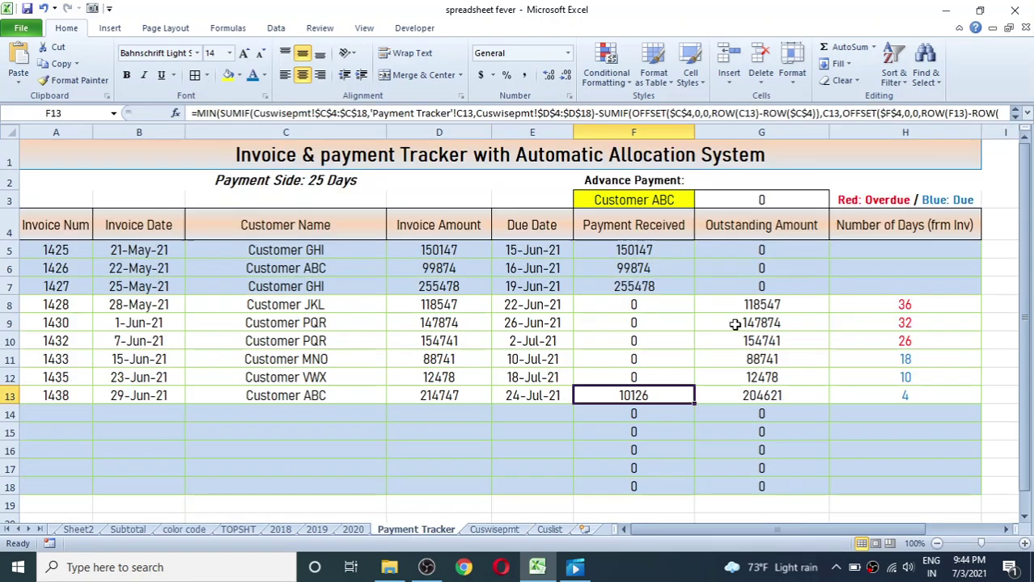
left_click(501, 531)
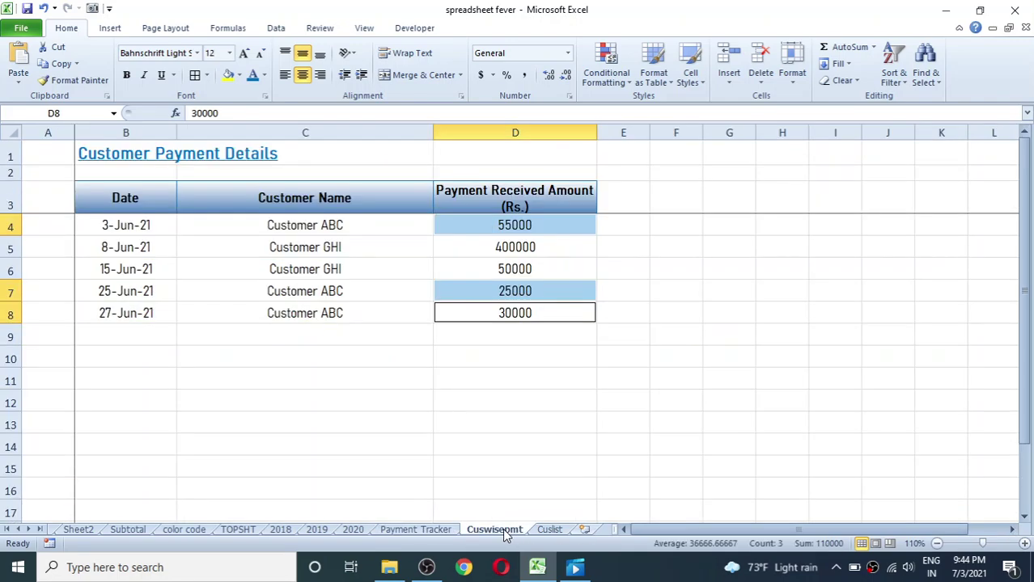
left_click(424, 530)
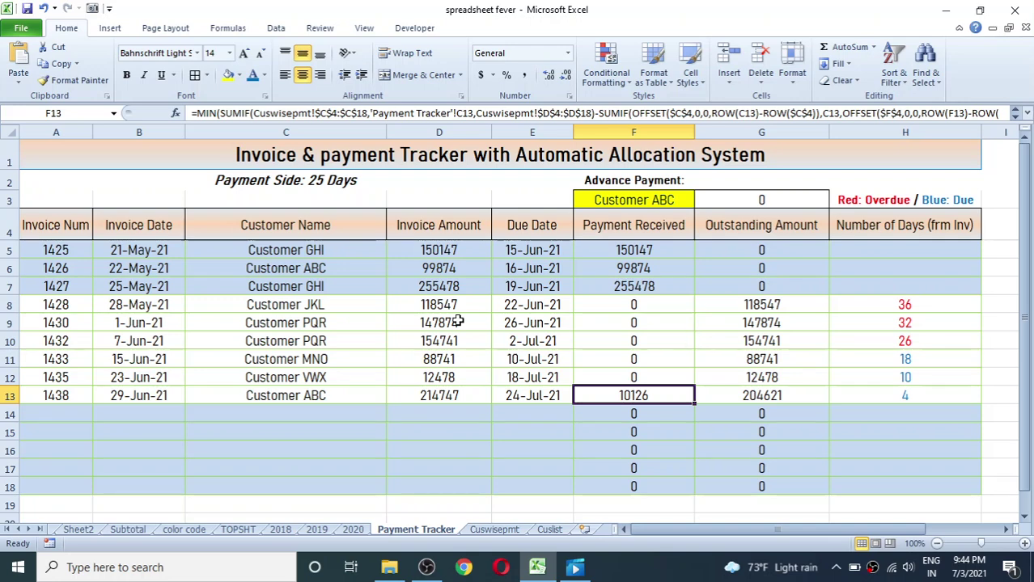
left_click(284, 320)
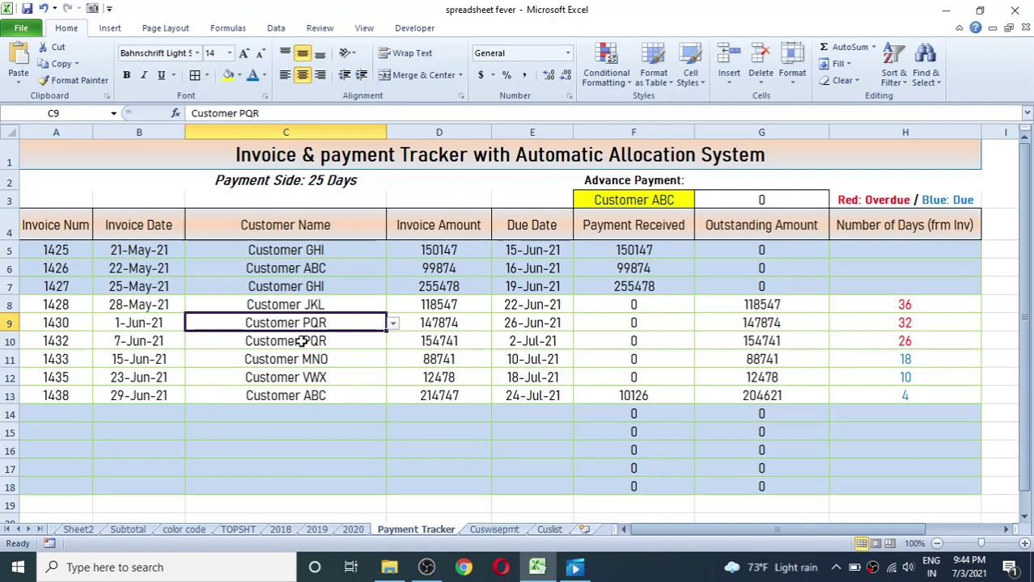
left_click(298, 338)
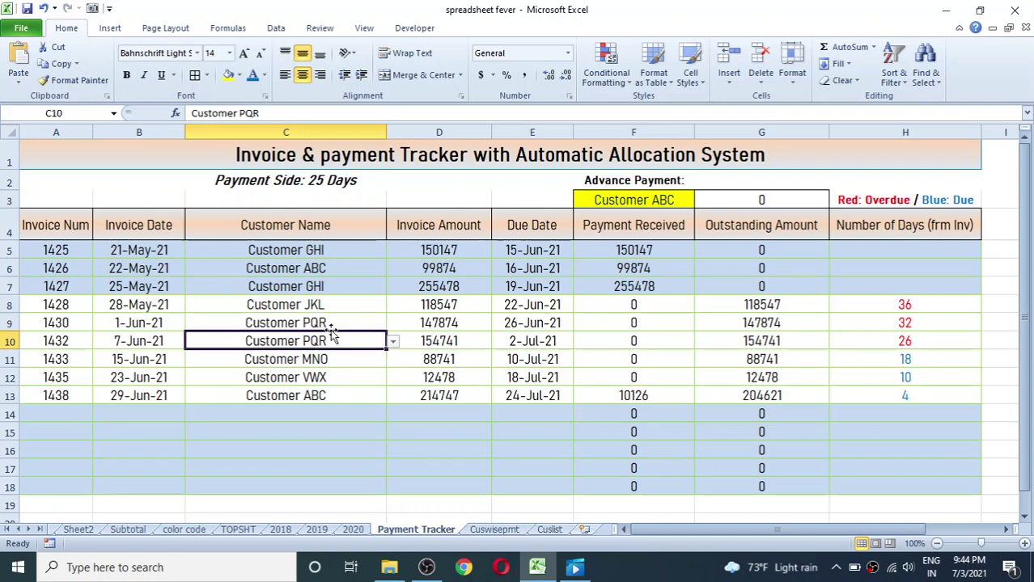
left_click(442, 323)
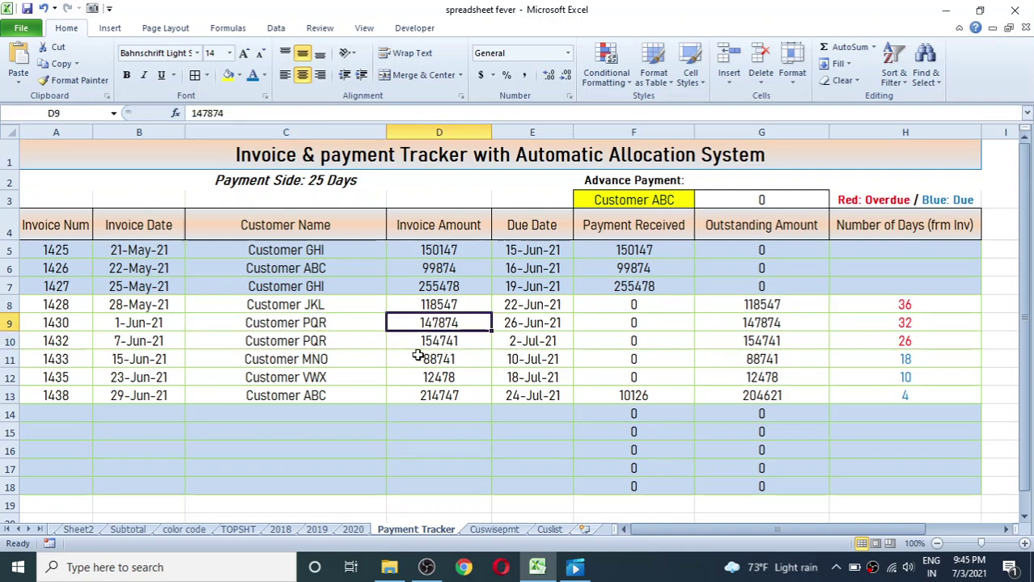
left_click(450, 343)
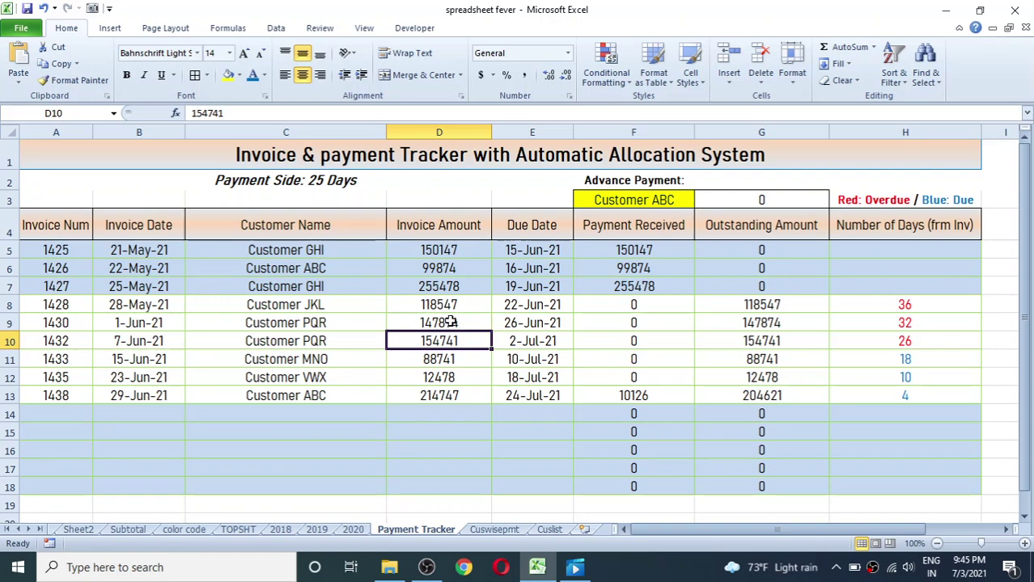
left_click(450, 322)
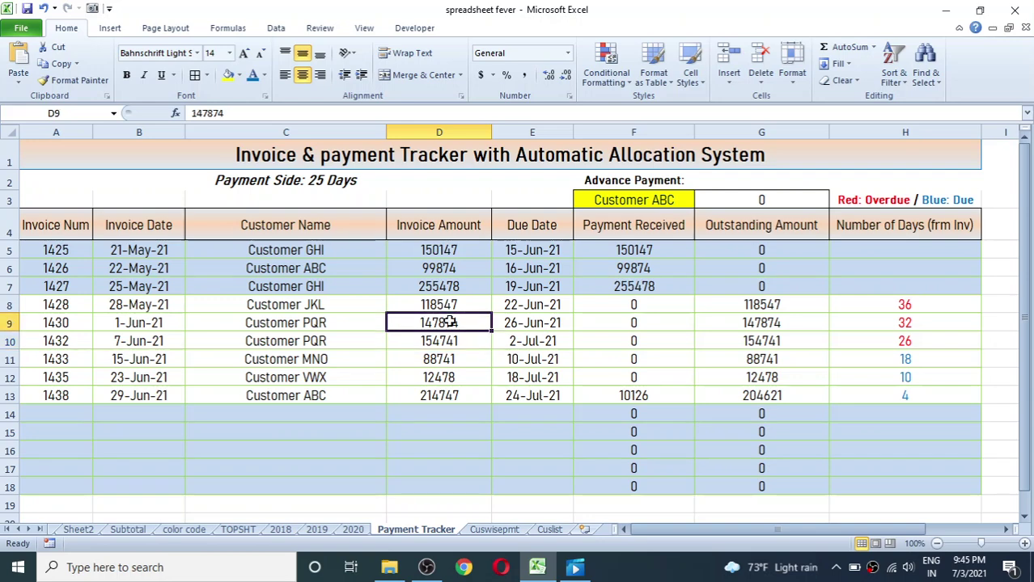
left_click(495, 530)
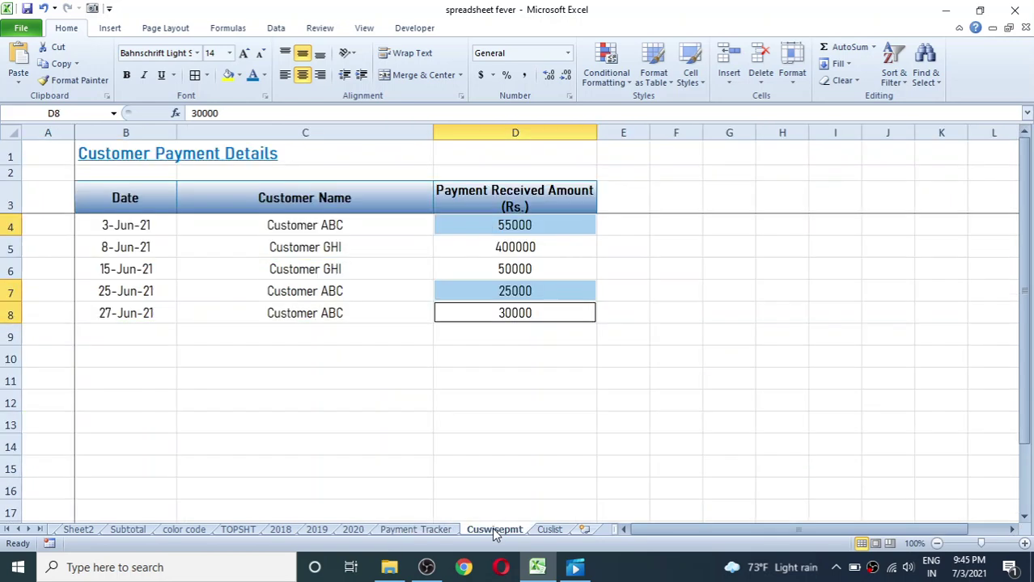
left_click(422, 527)
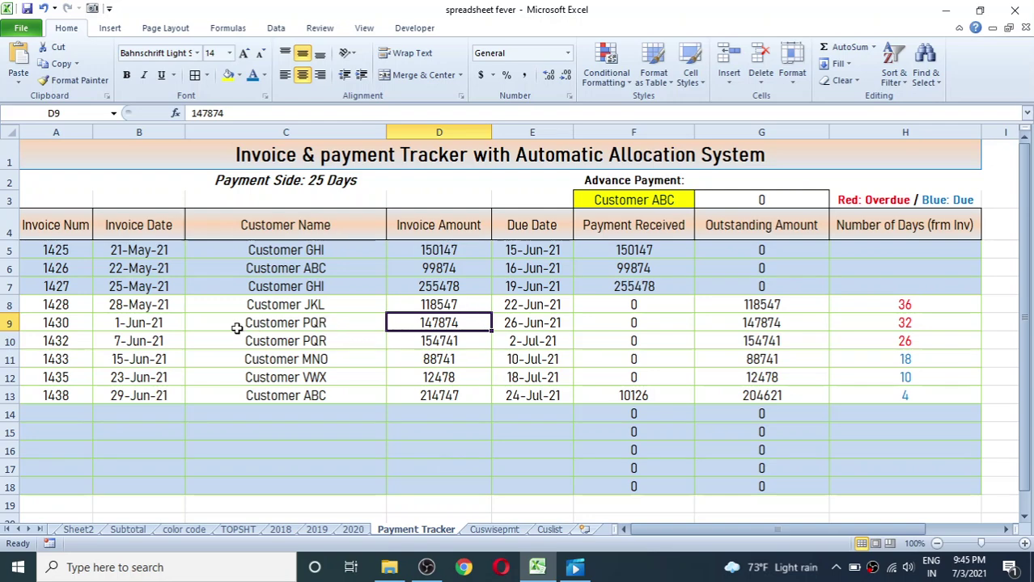
Enter Customer PQR's 200000 payment dated 6/28 in row 9 of Cuswisepmt.
left_click(485, 530)
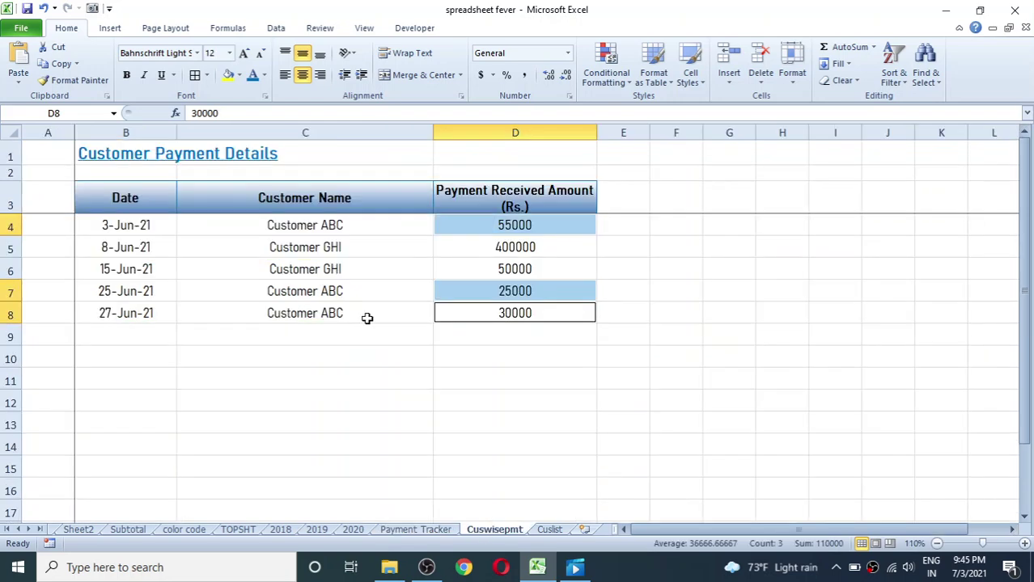
left_click(344, 331)
left_click(440, 338)
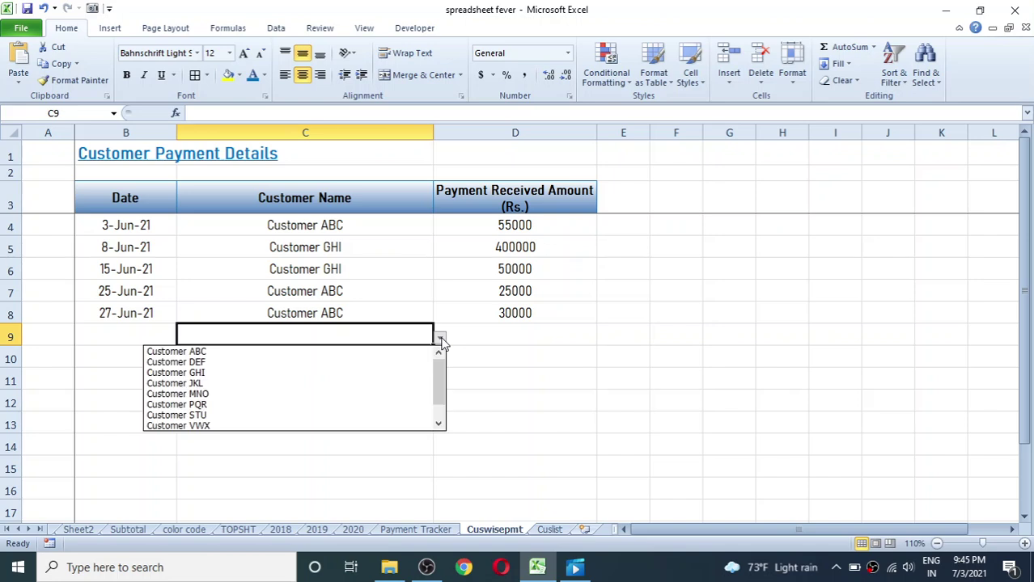
left_click(182, 405)
left_click(522, 335)
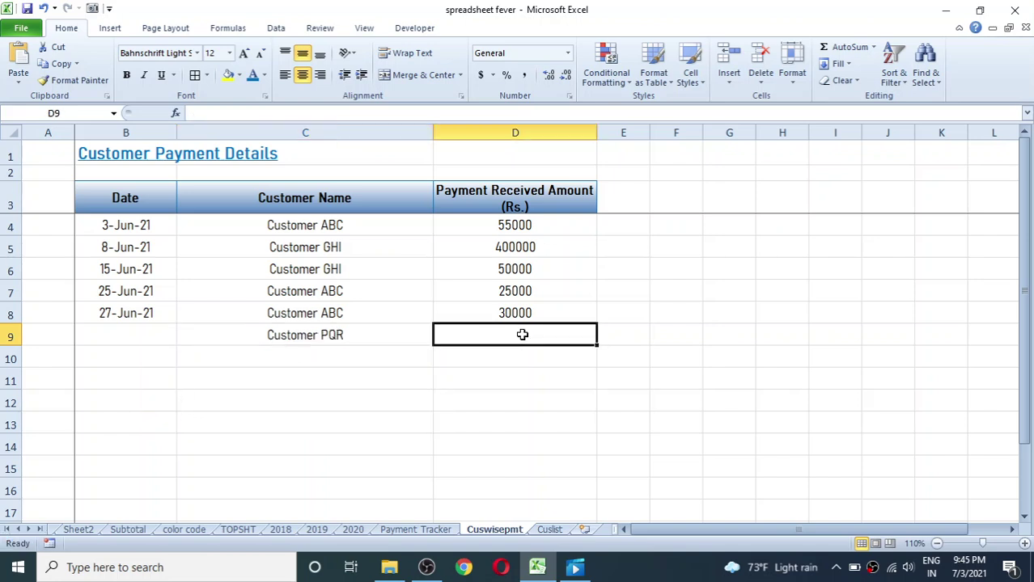
type("2000")
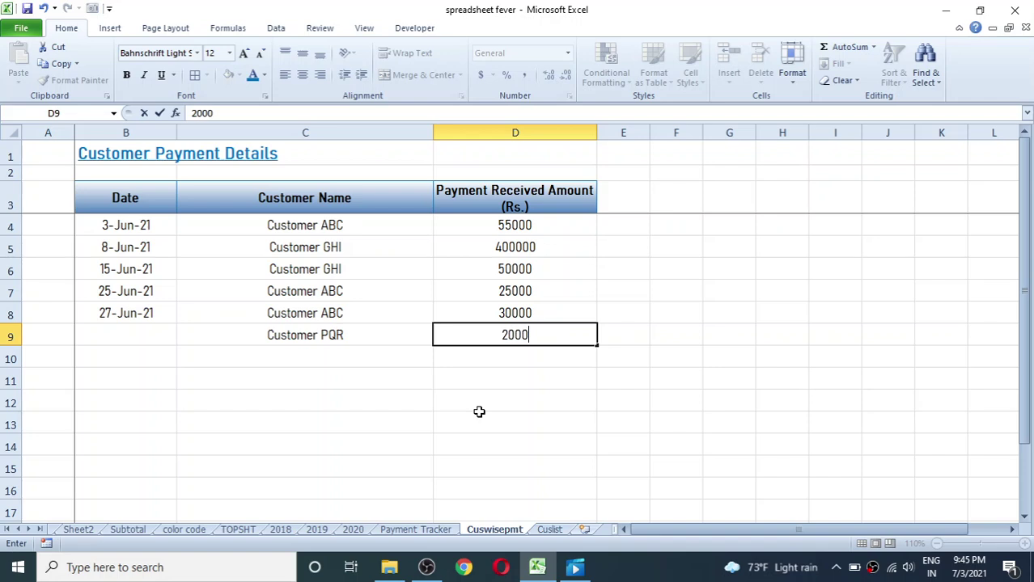
type("00")
key("Return")
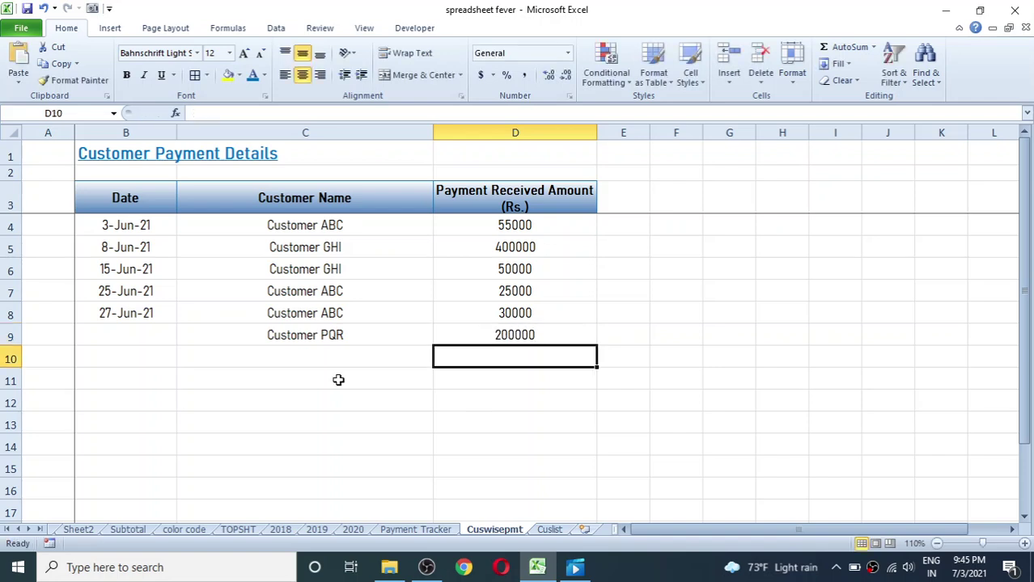
left_click(100, 339)
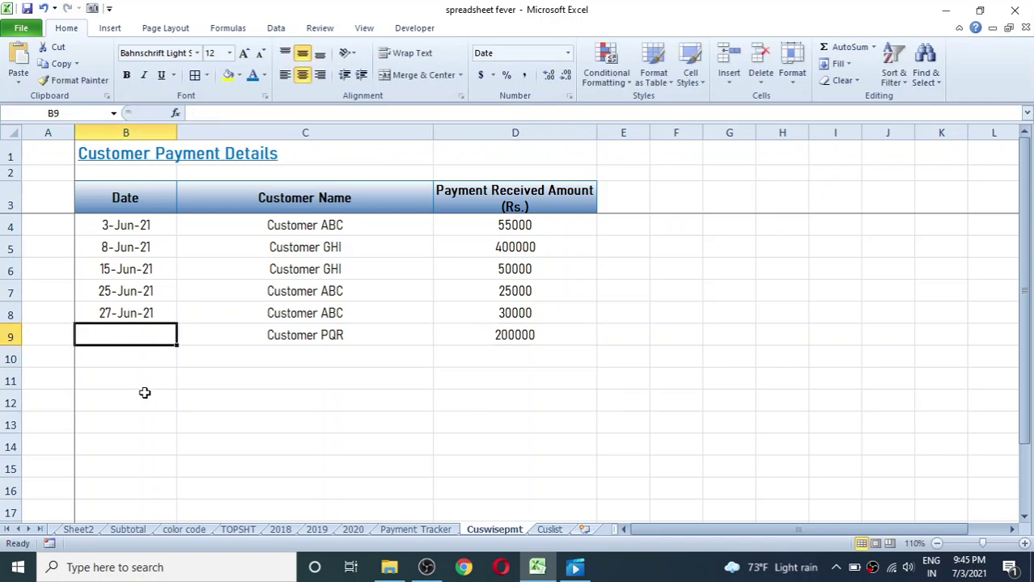
type("6/")
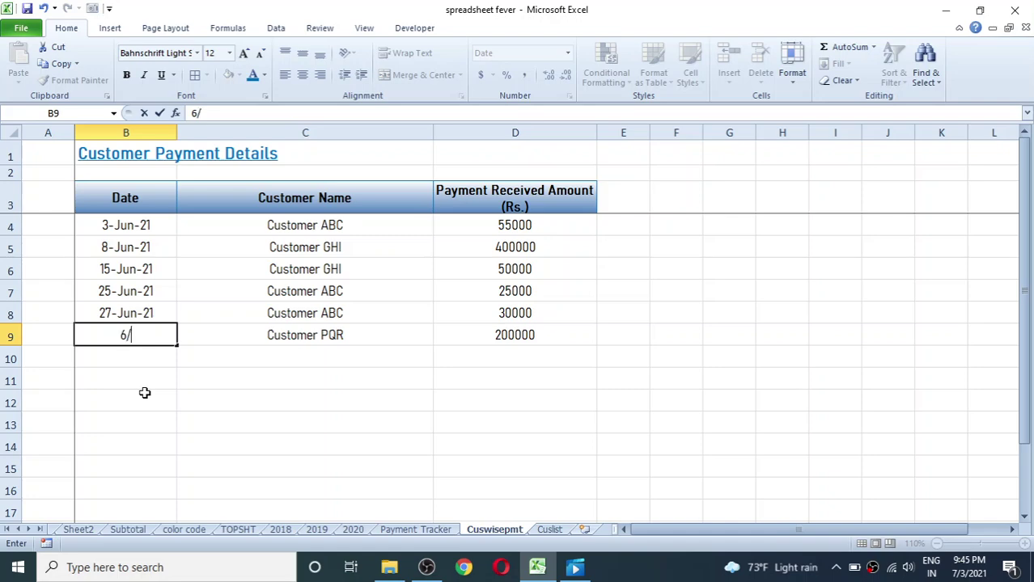
type("28")
key("Return")
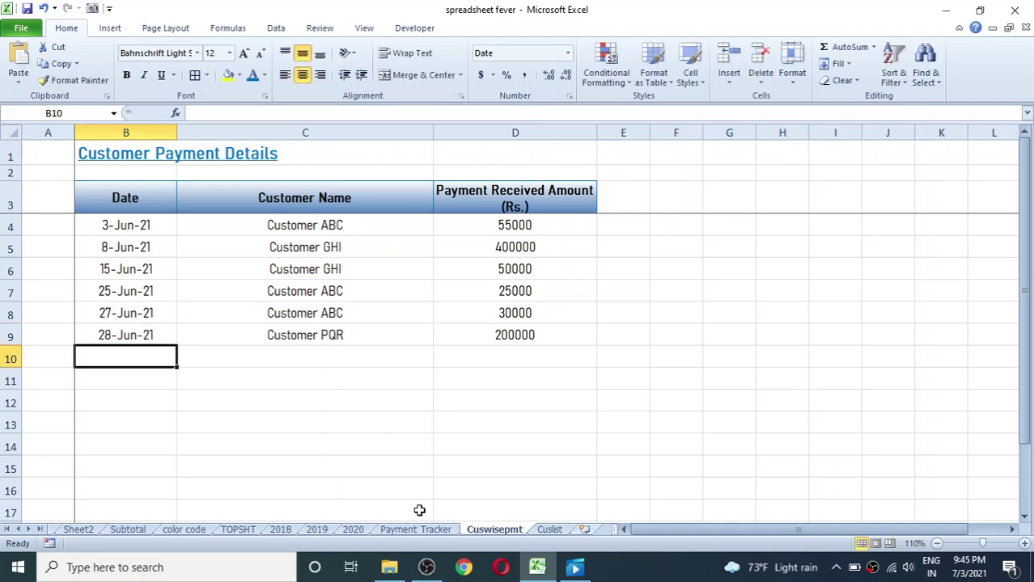
left_click(410, 529)
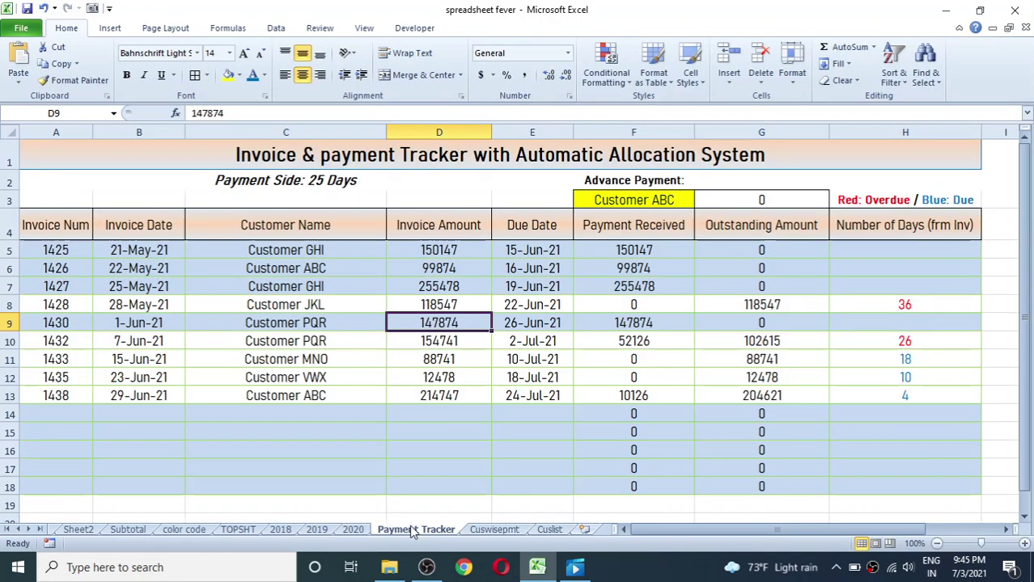
left_click(383, 335)
left_click(449, 322)
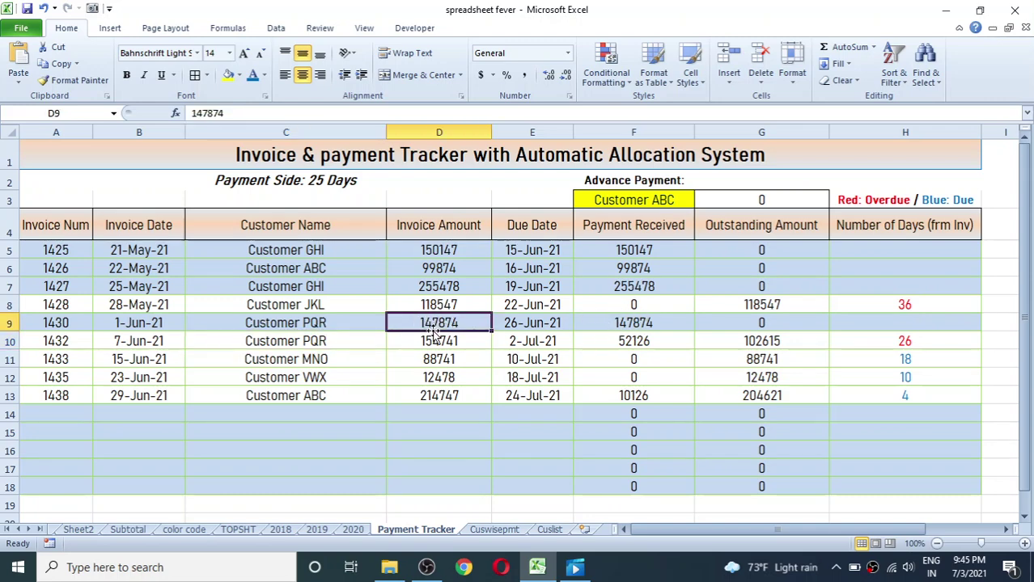
left_click(633, 330)
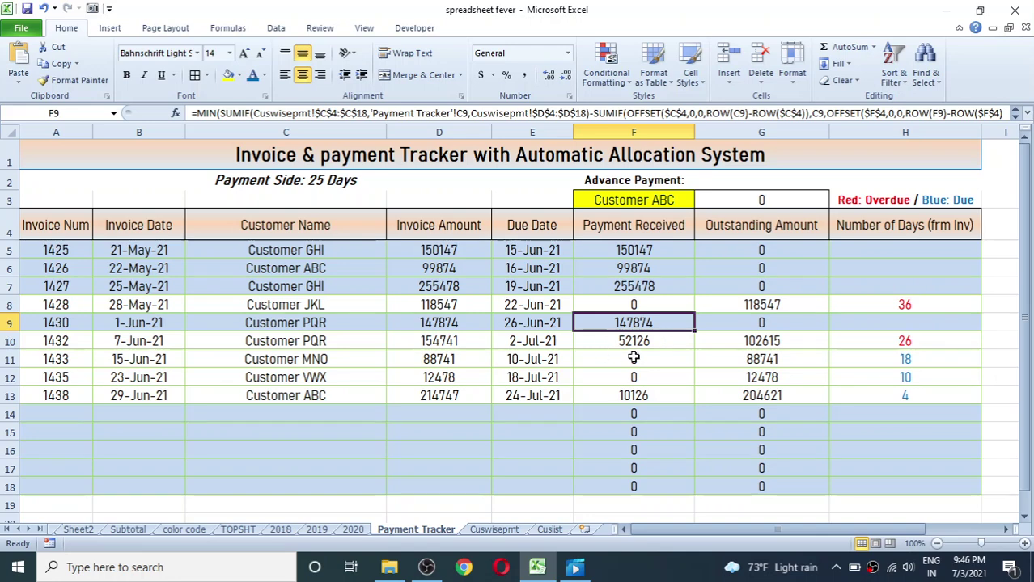
left_click(494, 529)
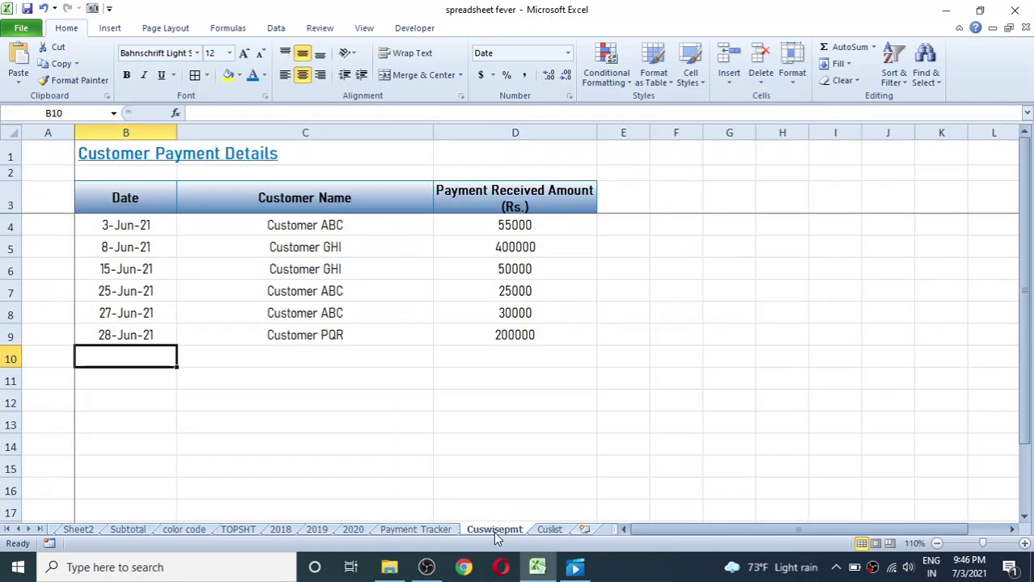
left_click(567, 333)
left_click(369, 335)
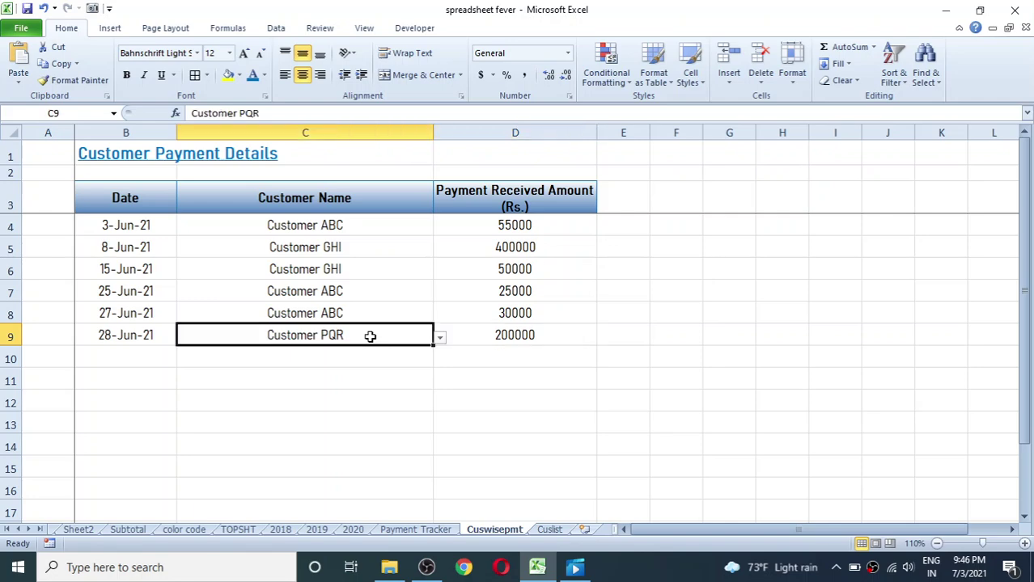
left_click(415, 530)
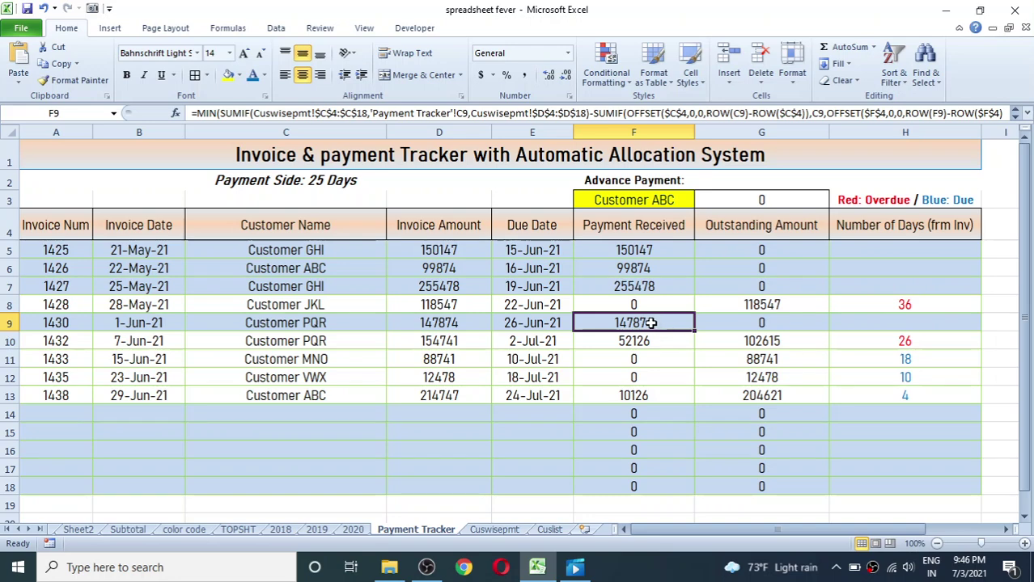
left_click_drag(652, 324, 650, 338)
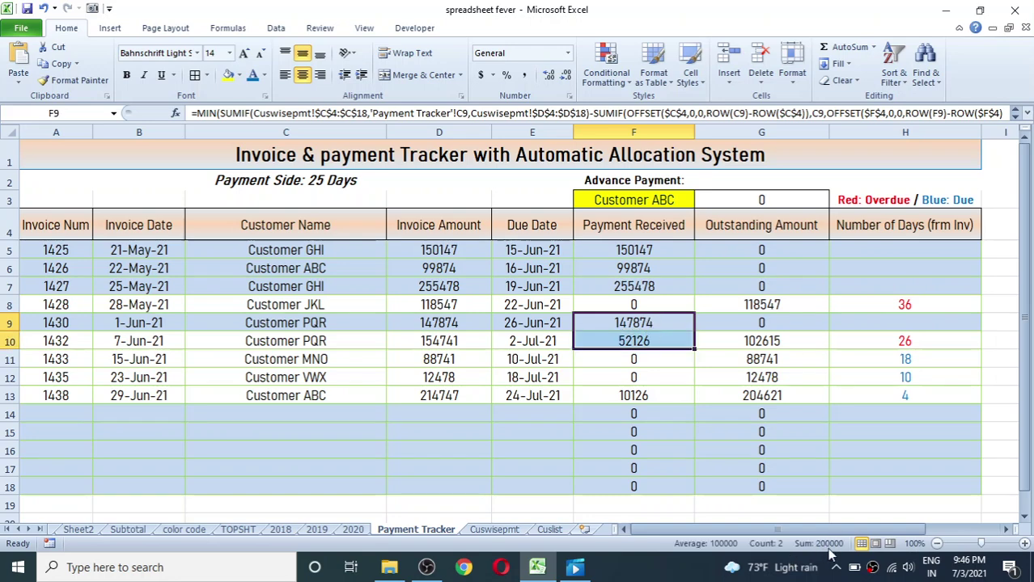
left_click(501, 531)
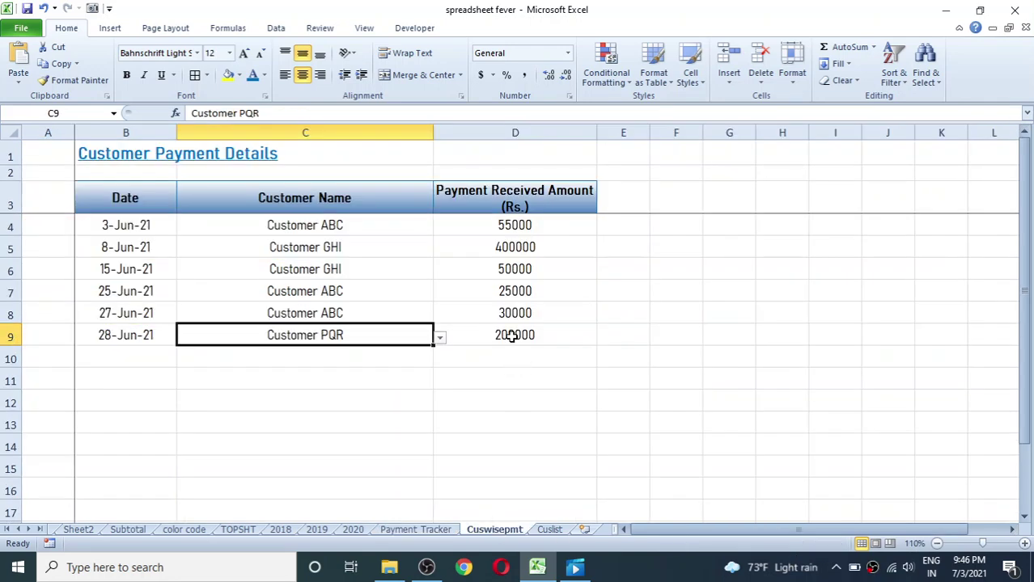
left_click(432, 528)
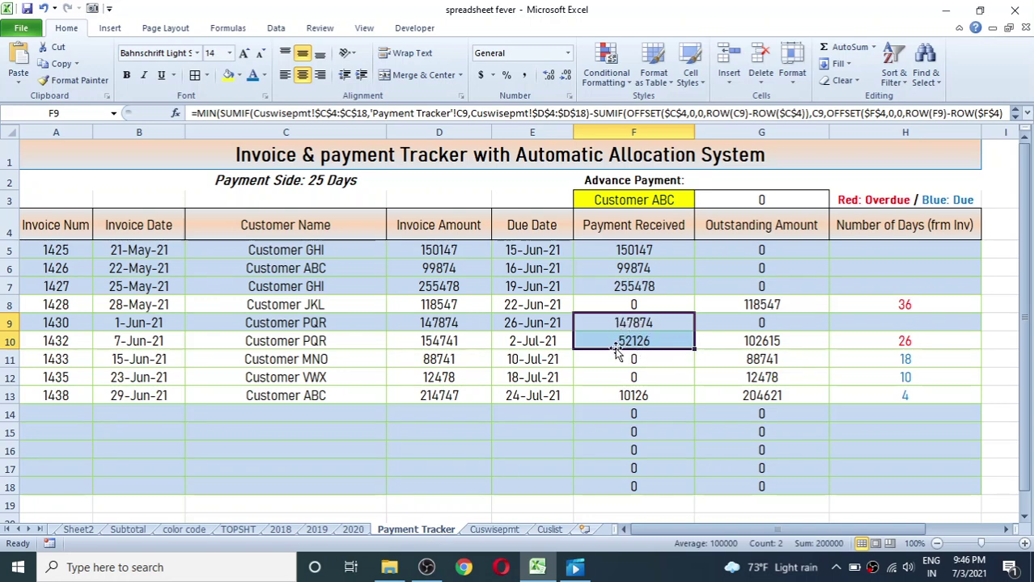
left_click(635, 343)
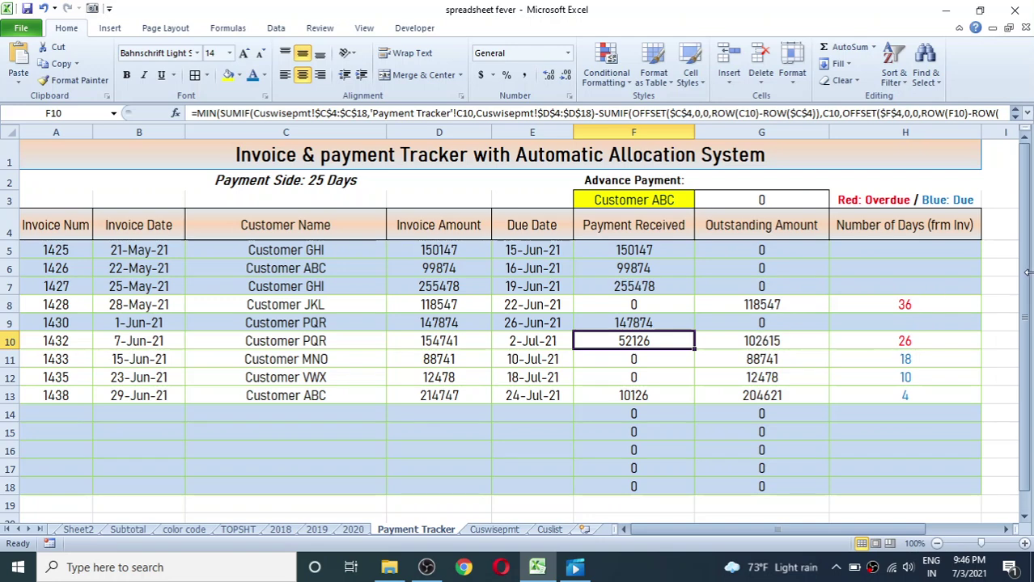
left_click(883, 234)
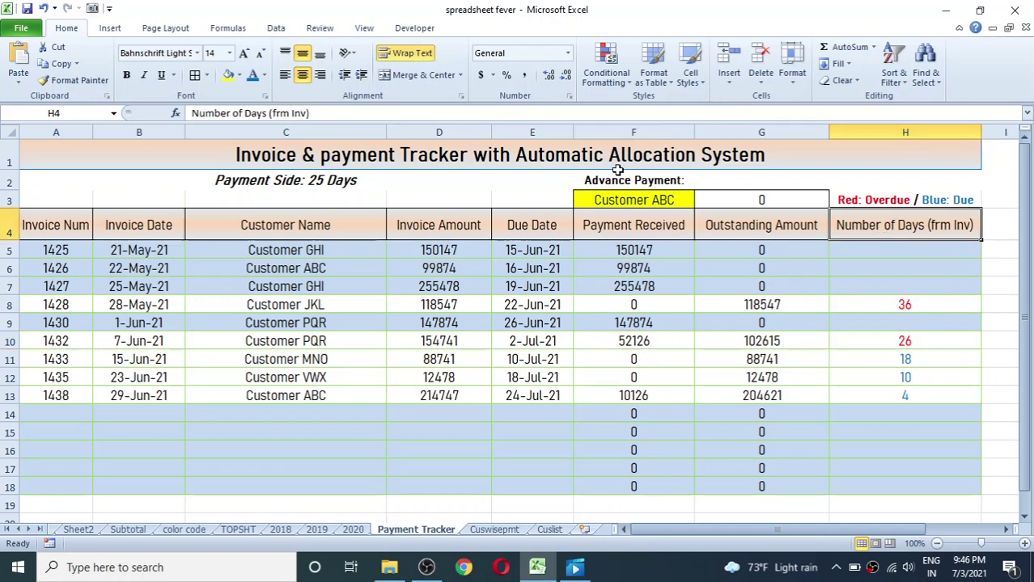
left_click(930, 303)
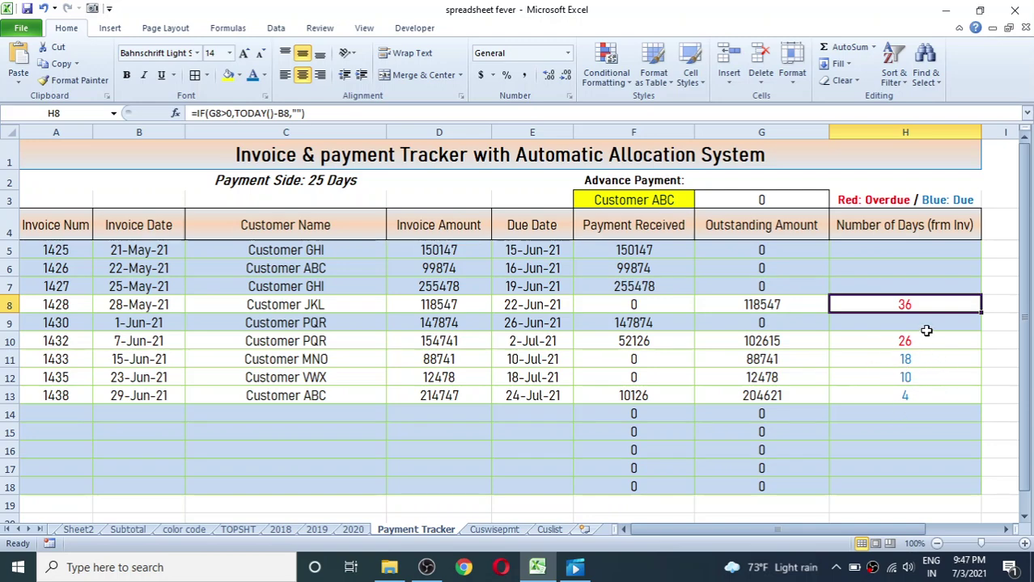
left_click(912, 353)
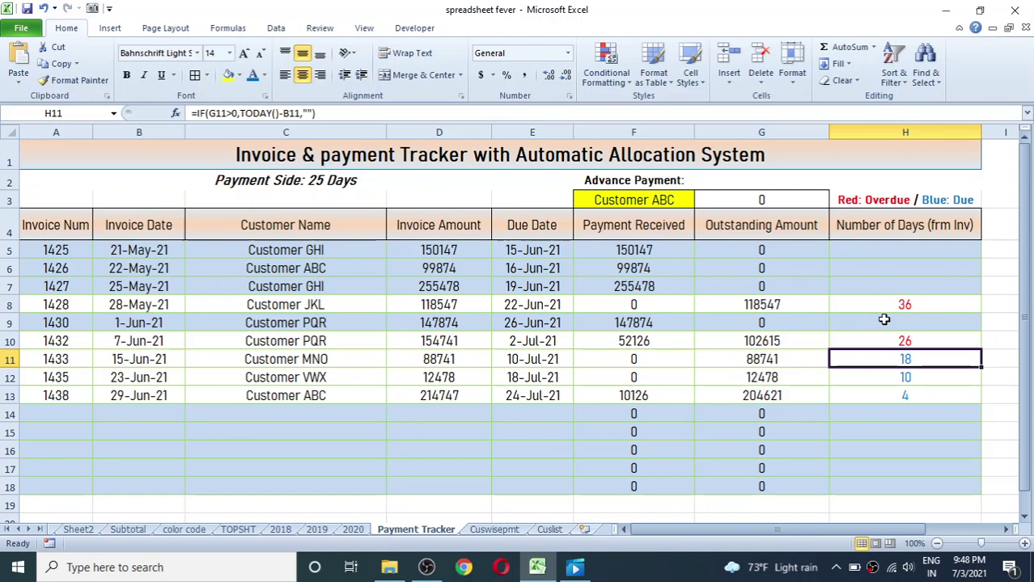
left_click(583, 281)
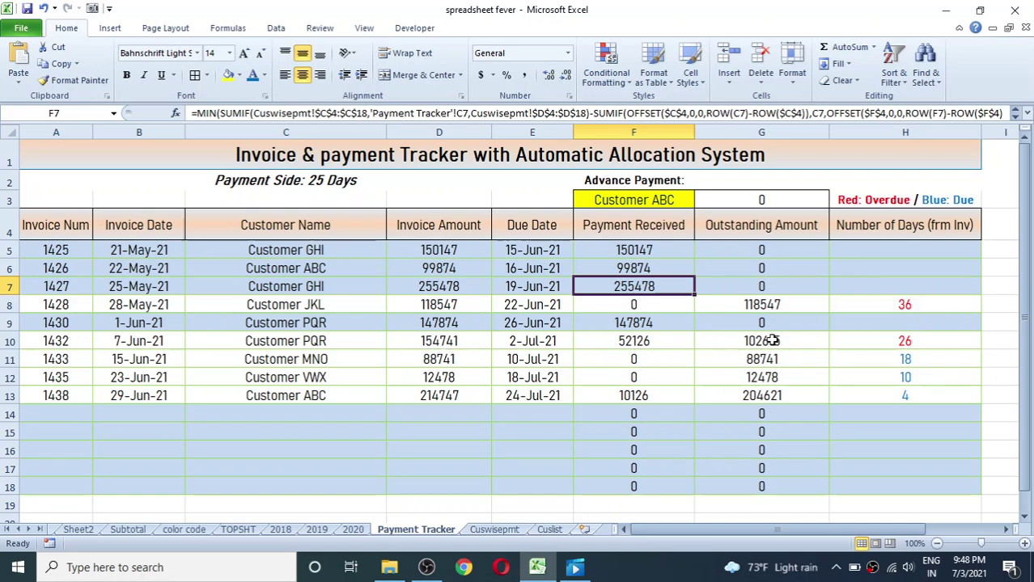
Record a Customer PQR payment of 120000 dated 29-Jun-21 in row 10 of Cuswisepmt.
left_click(502, 530)
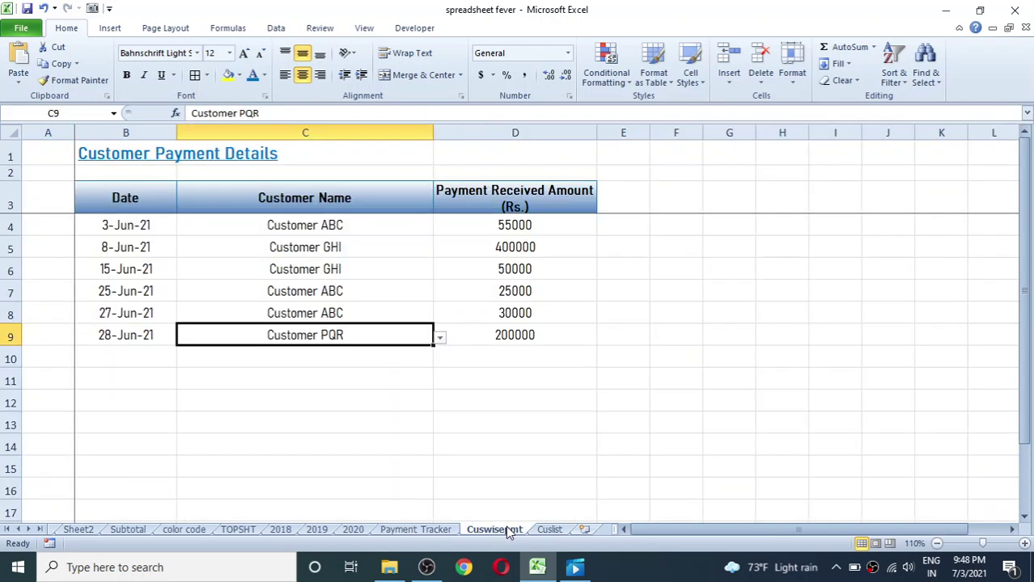
left_click(354, 354)
left_click(440, 360)
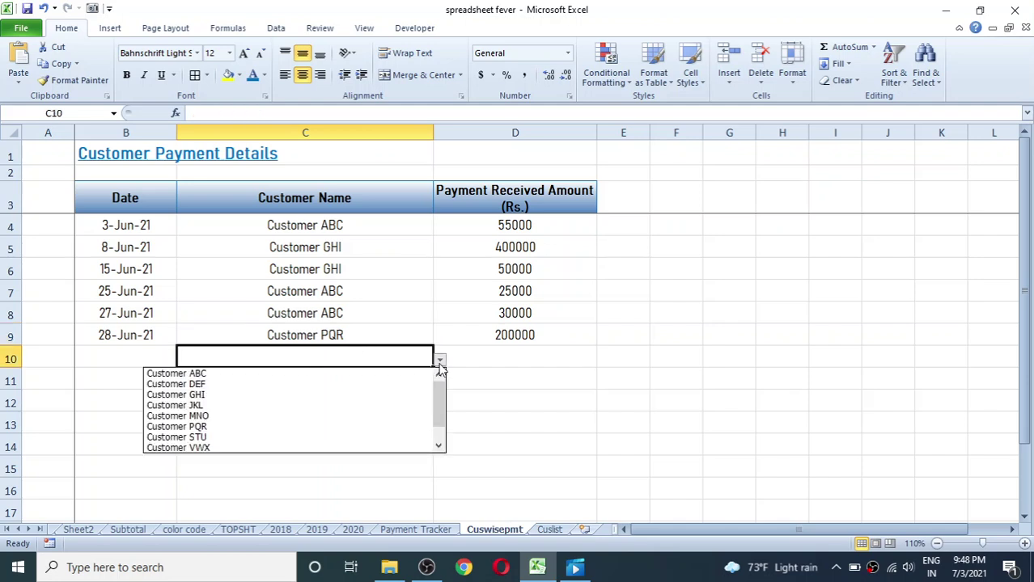
key("Escape")
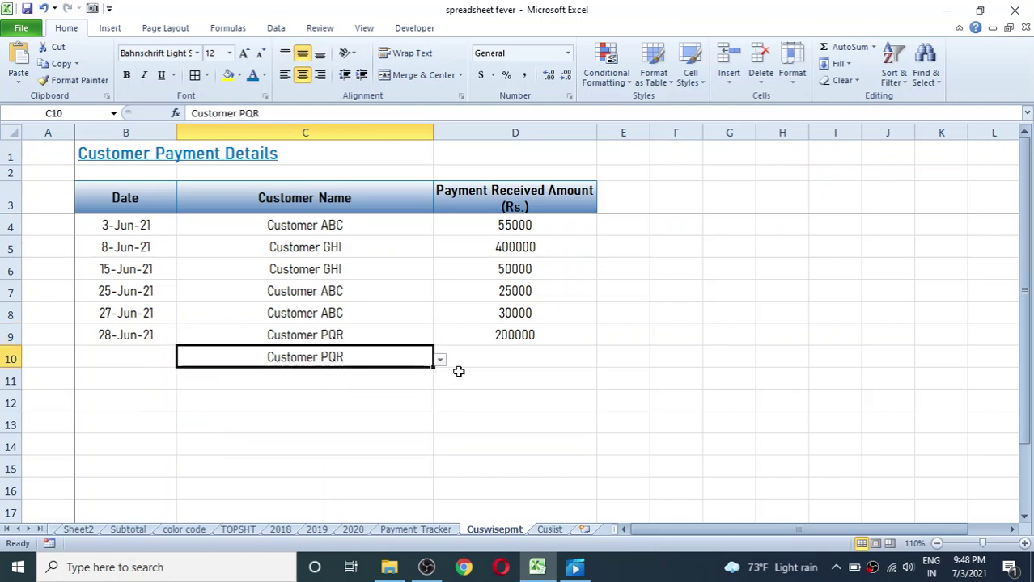
left_click(517, 363)
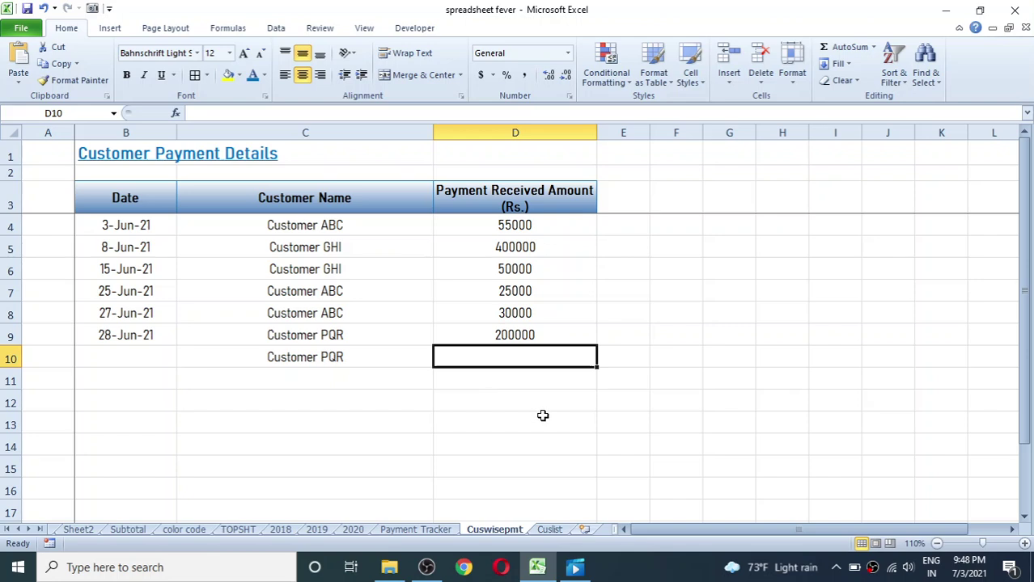
type("1200")
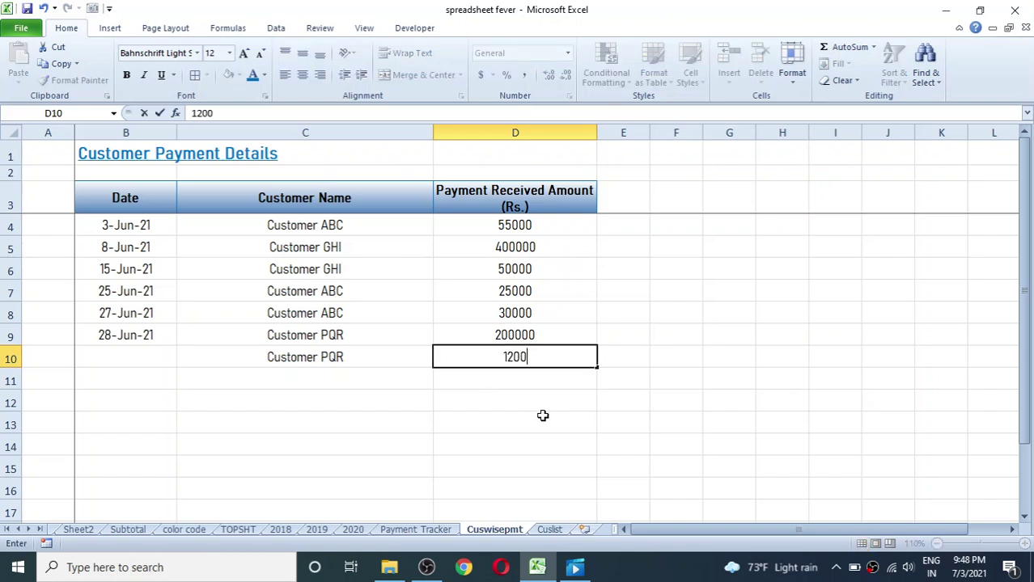
type("00")
key("Return")
left_click(138, 366)
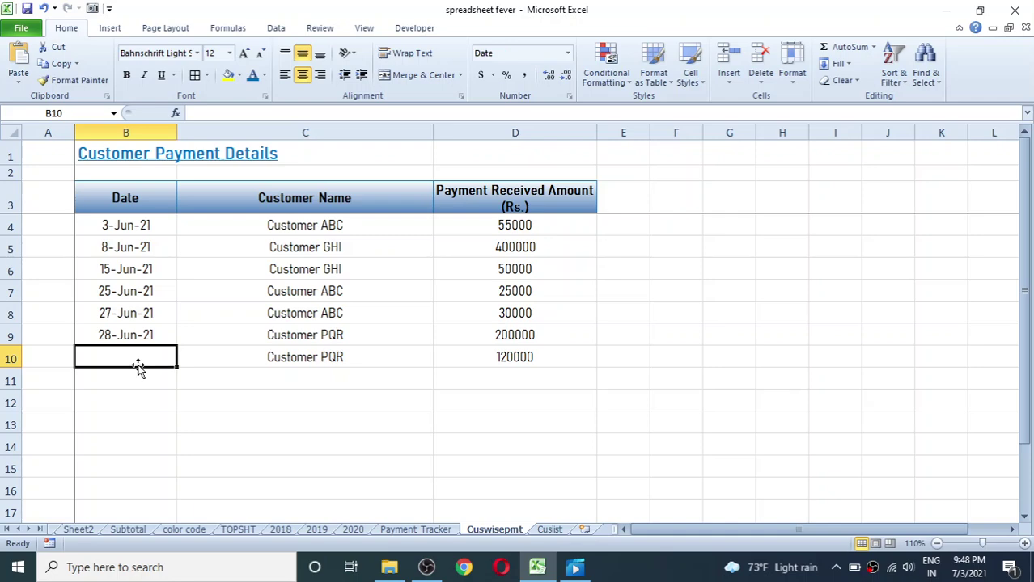
type("6/29")
key("Return")
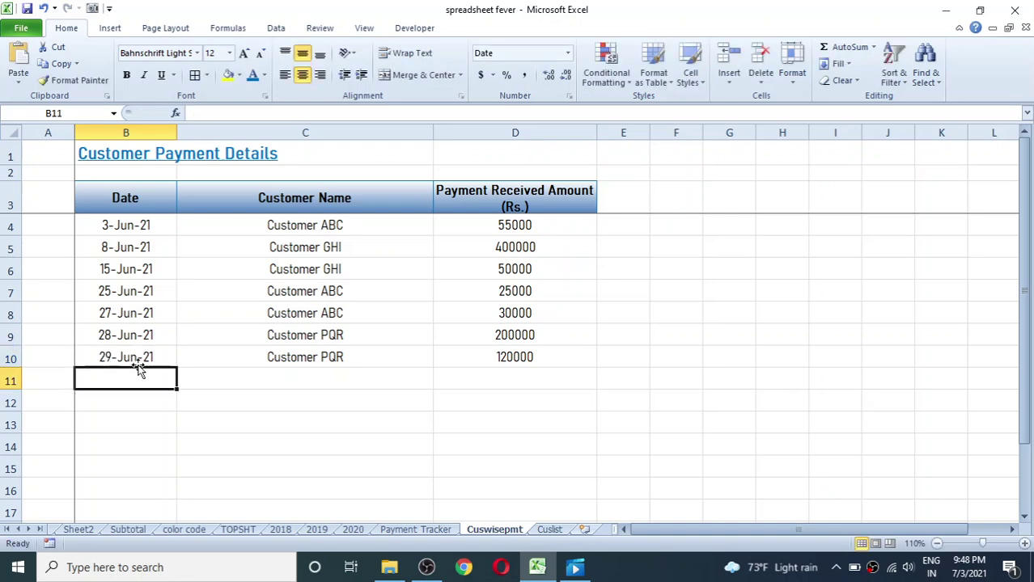
left_click(411, 530)
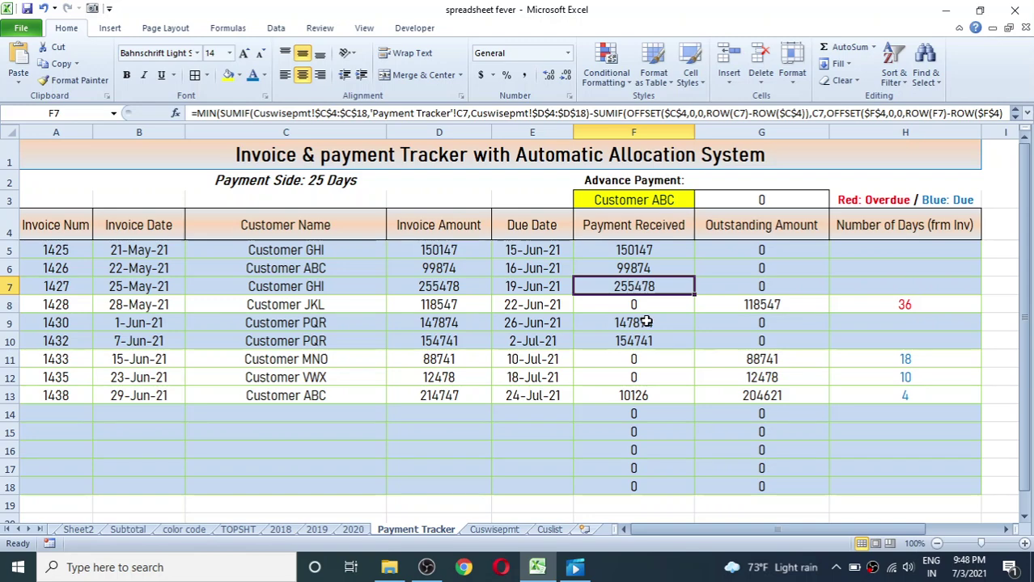
Compare PQR's allocated totals in F9:F10 with its received payments in D9:D10.
left_click_drag(646, 322, 645, 334)
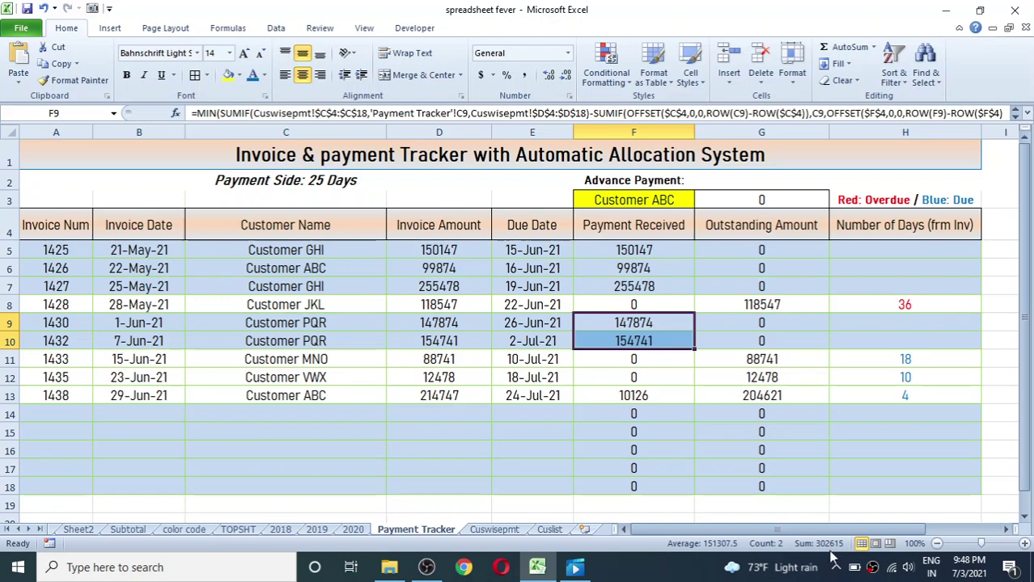
left_click(506, 530)
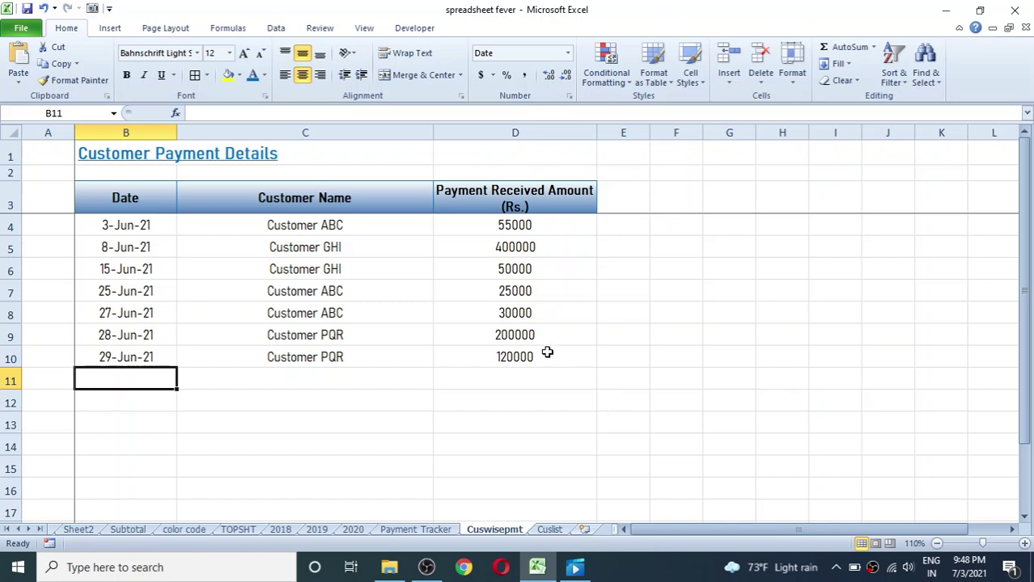
left_click_drag(536, 338, 535, 350)
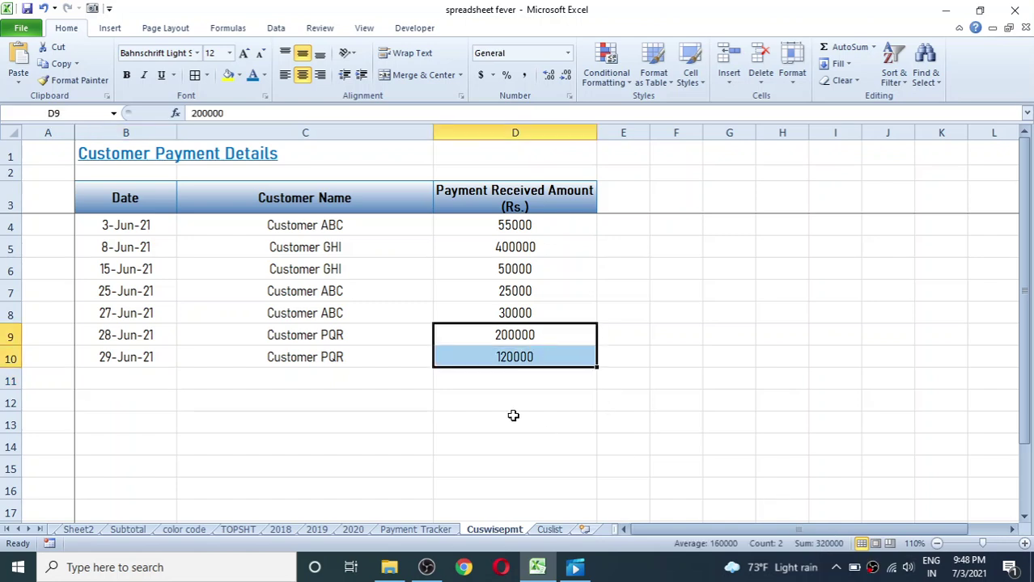
left_click(414, 530)
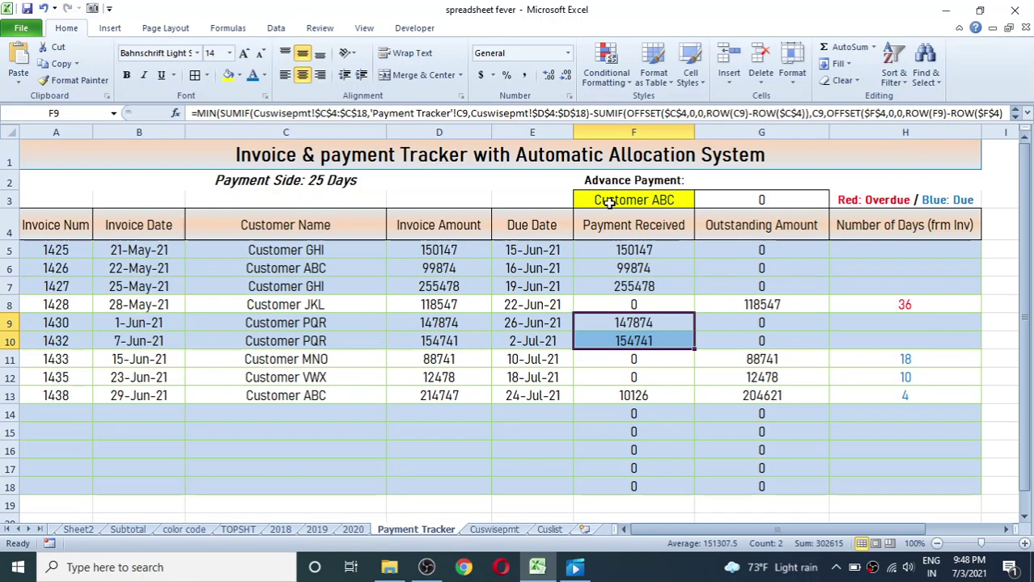
left_click(636, 198)
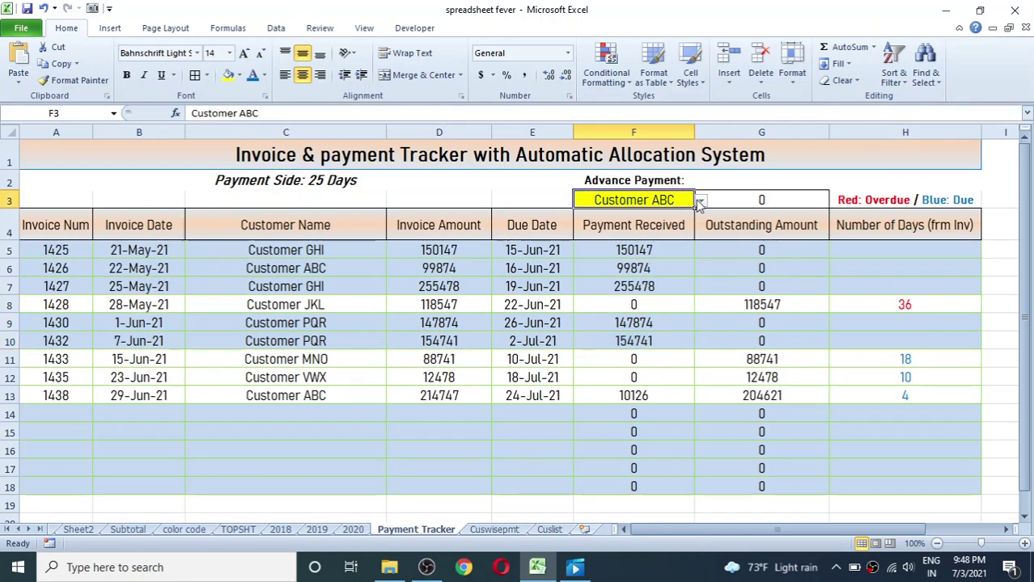
Set the advance payment customer in F3 to Customer PQR and check the G3 advance formula.
left_click(701, 202)
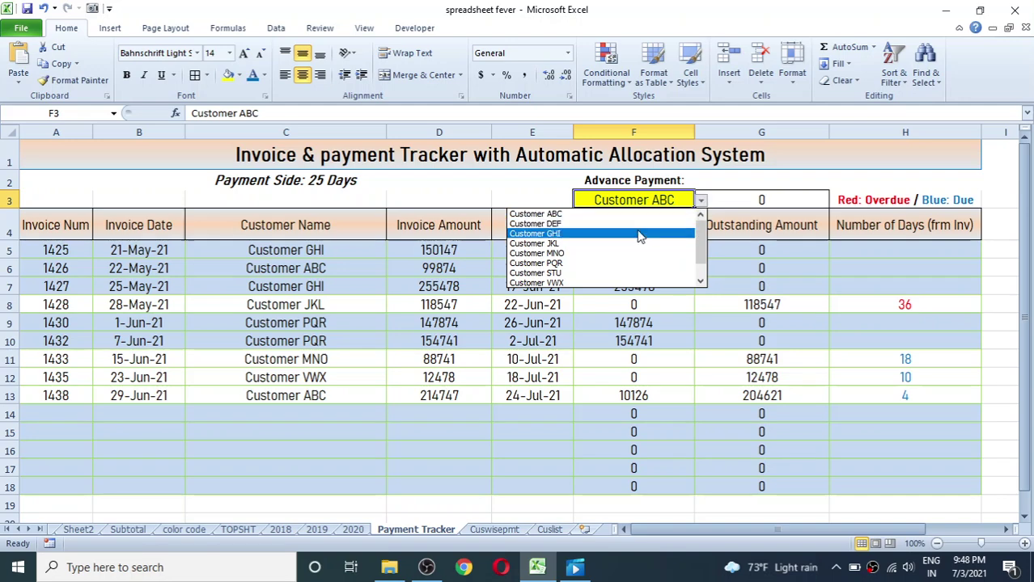
left_click(557, 267)
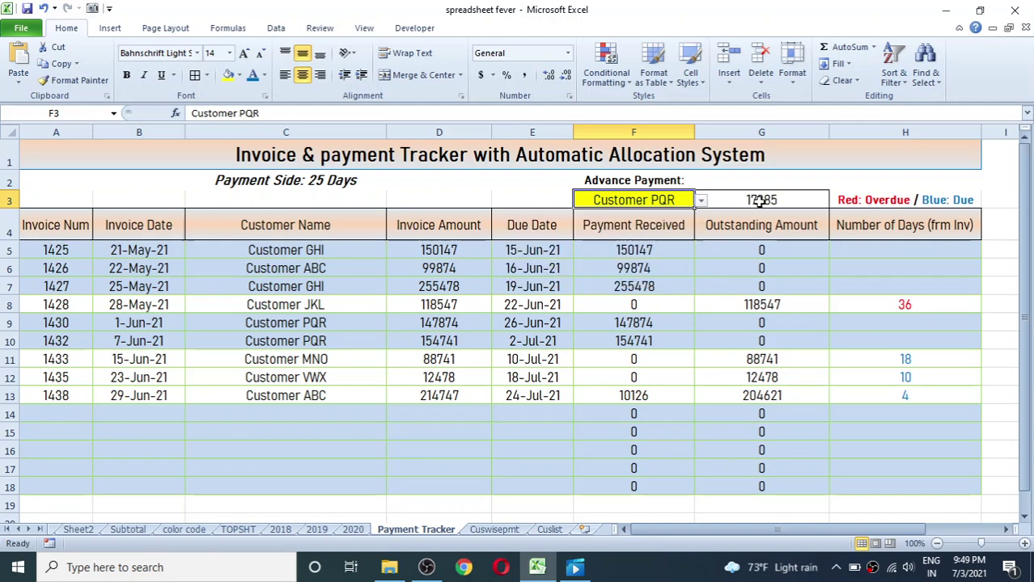
left_click(798, 201)
left_click(752, 181)
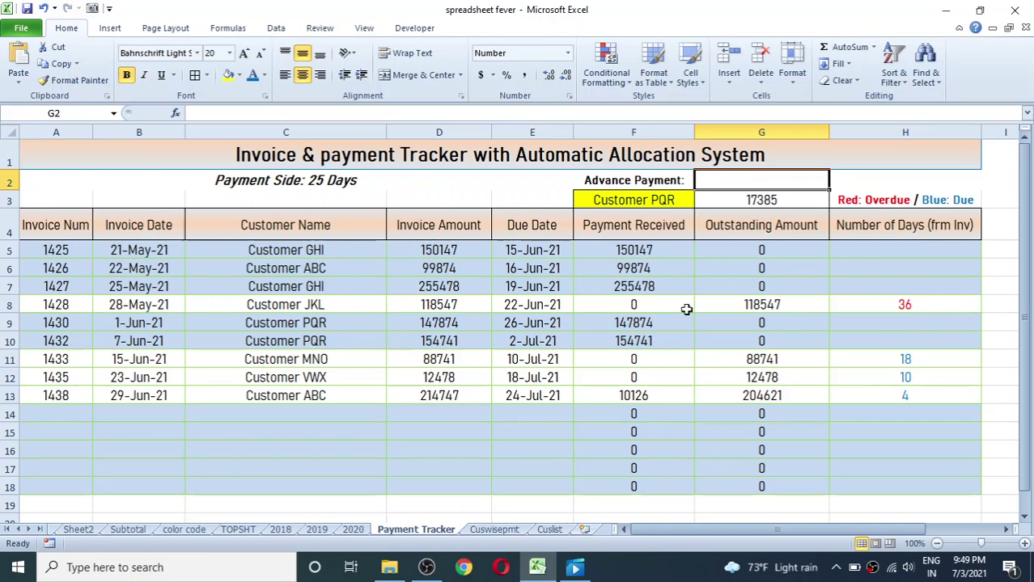
Sum PQR's invoice amounts in D9:D10 and compare them with its payments on Cuswisepmt.
left_click(458, 320)
left_click_drag(458, 320, 457, 336)
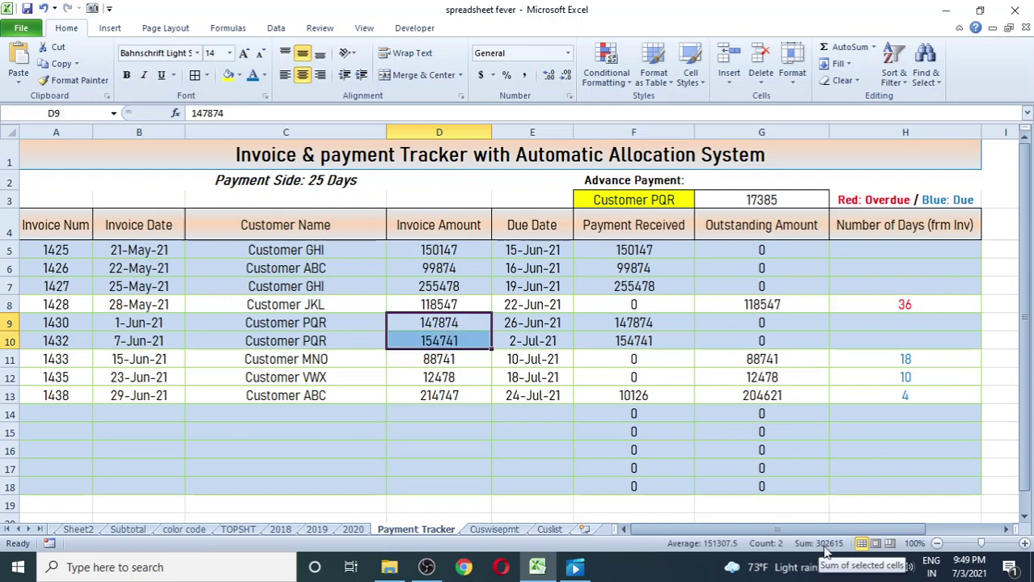
left_click(492, 530)
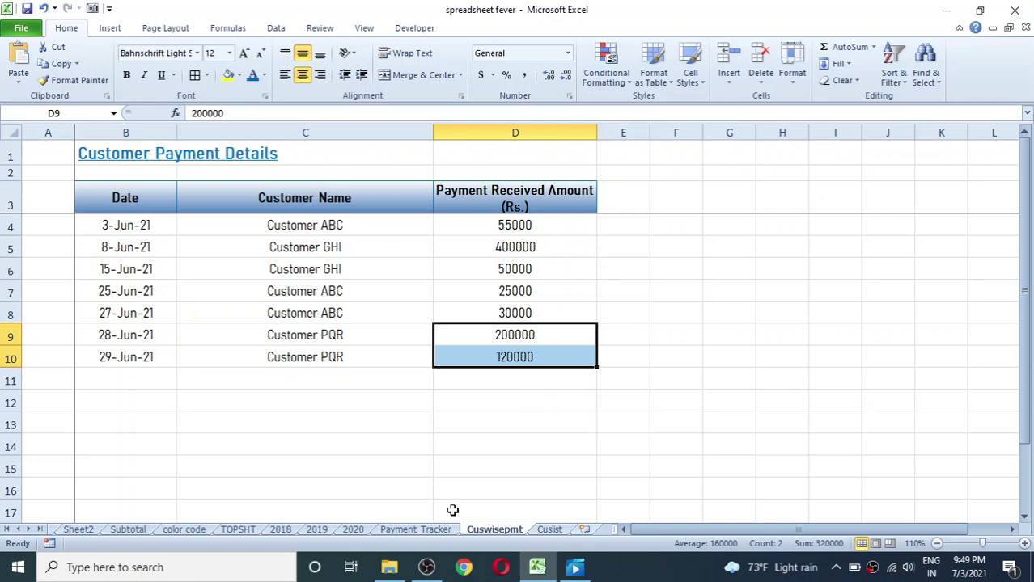
left_click(426, 531)
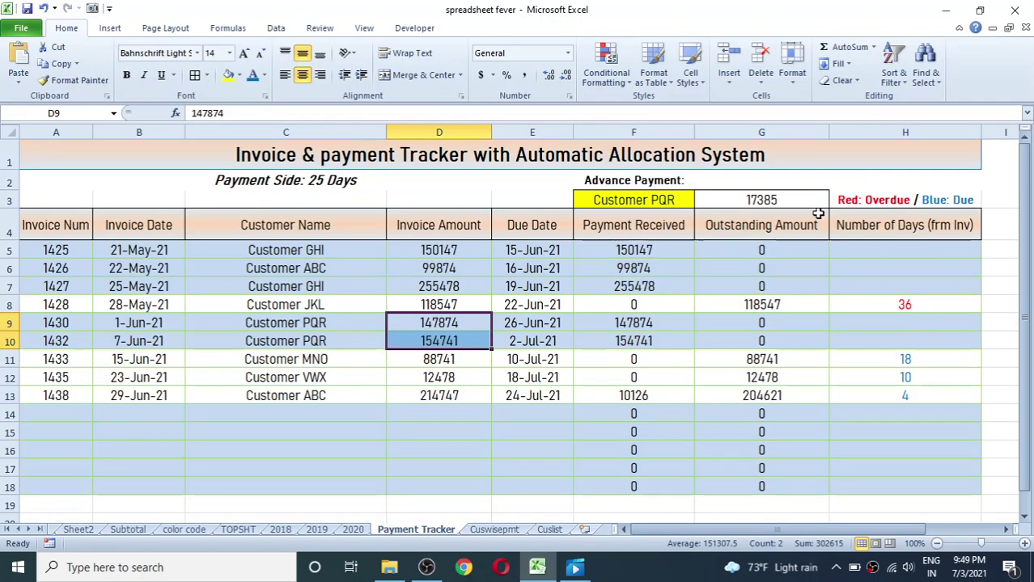
left_click(636, 199)
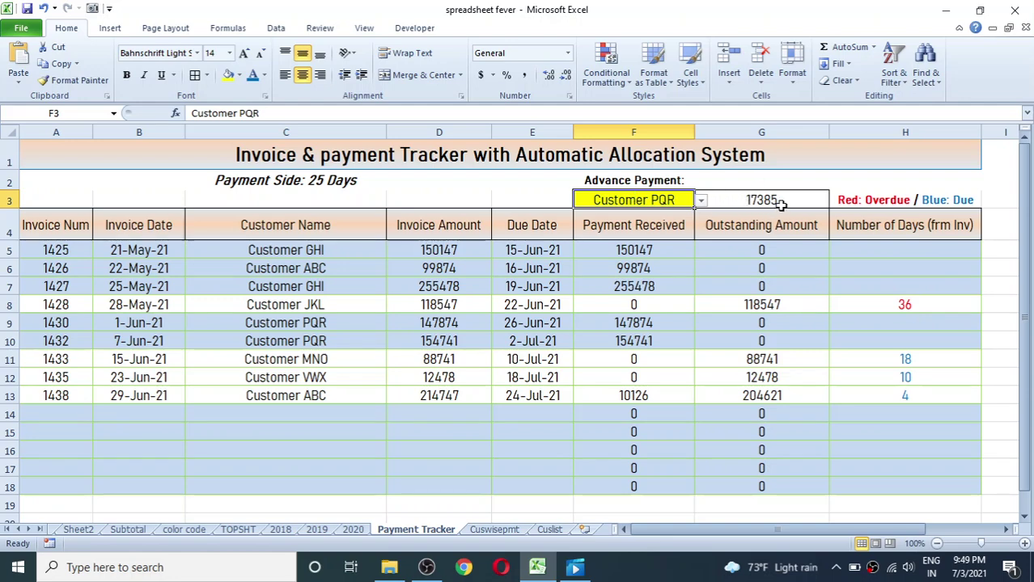
left_click(70, 410)
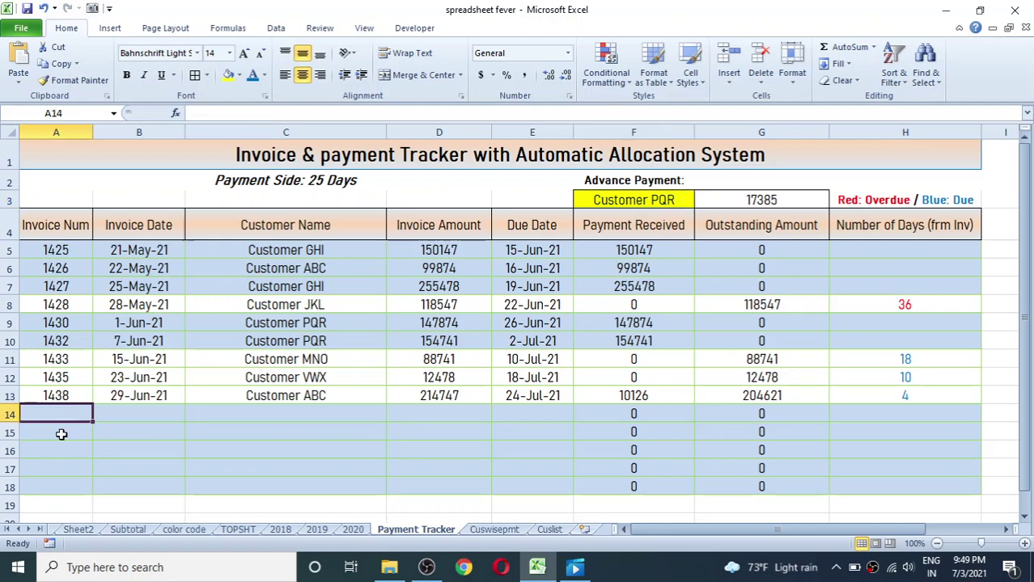
Enter invoice 1439 in row 14: date 6/30, Customer PQR, amount 48562.
type("14")
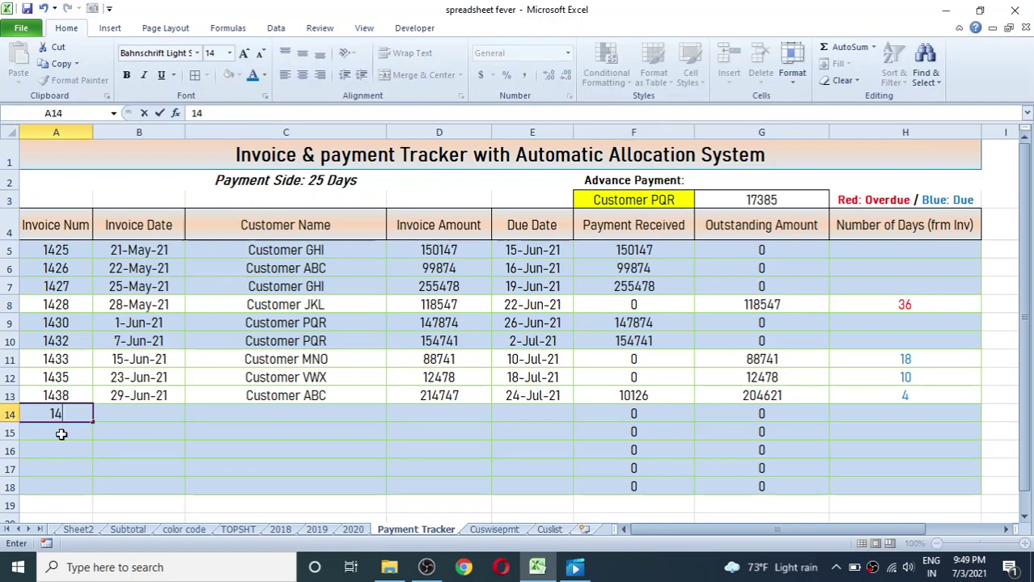
type("39")
key("Return")
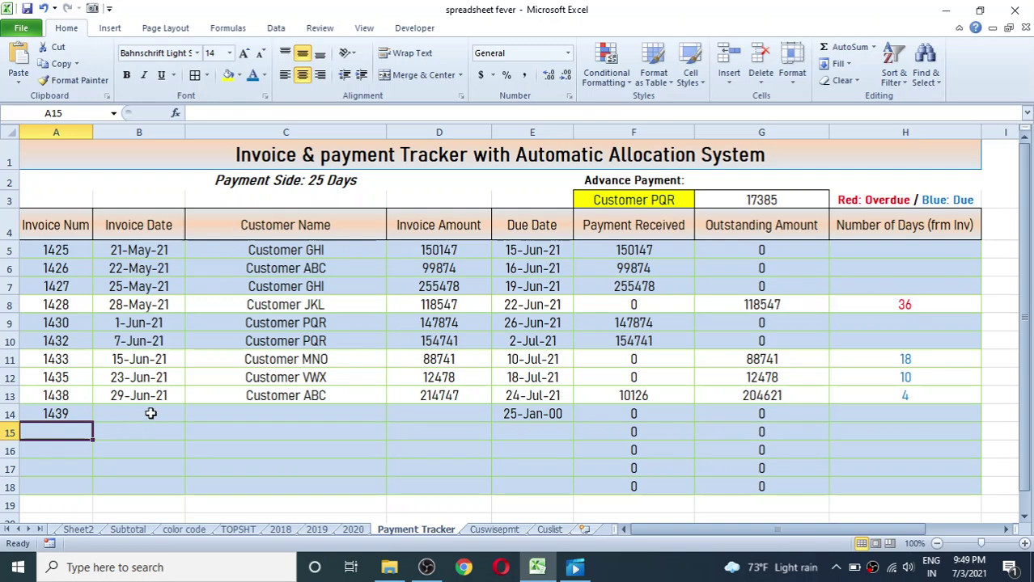
left_click(152, 413)
type("6")
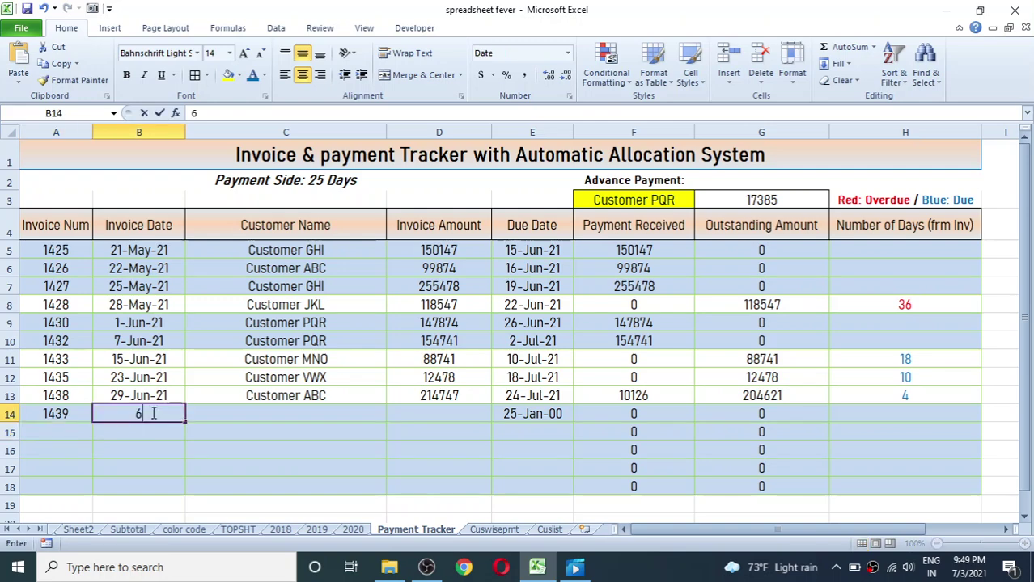
type("/30")
key("Return")
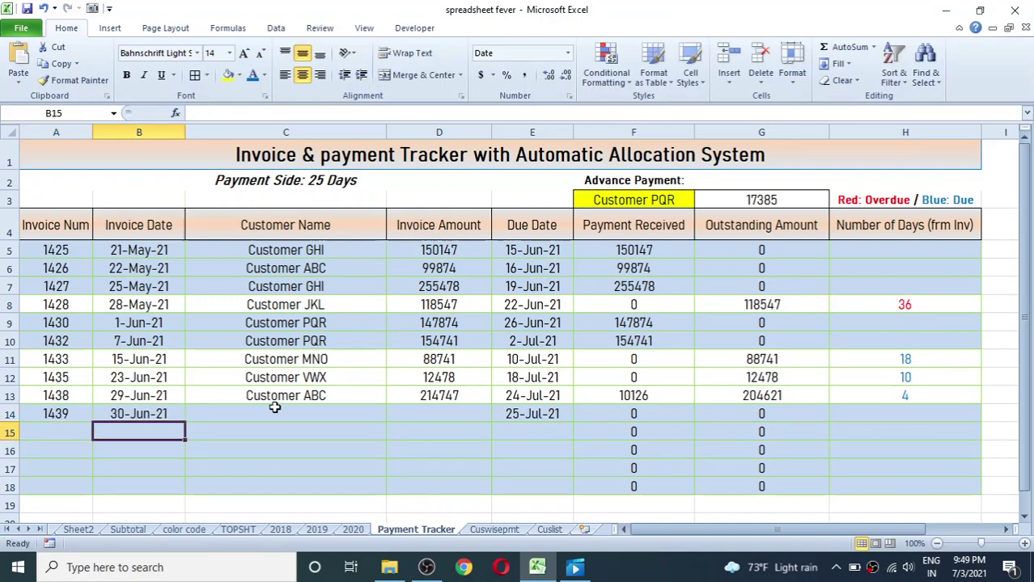
left_click(259, 416)
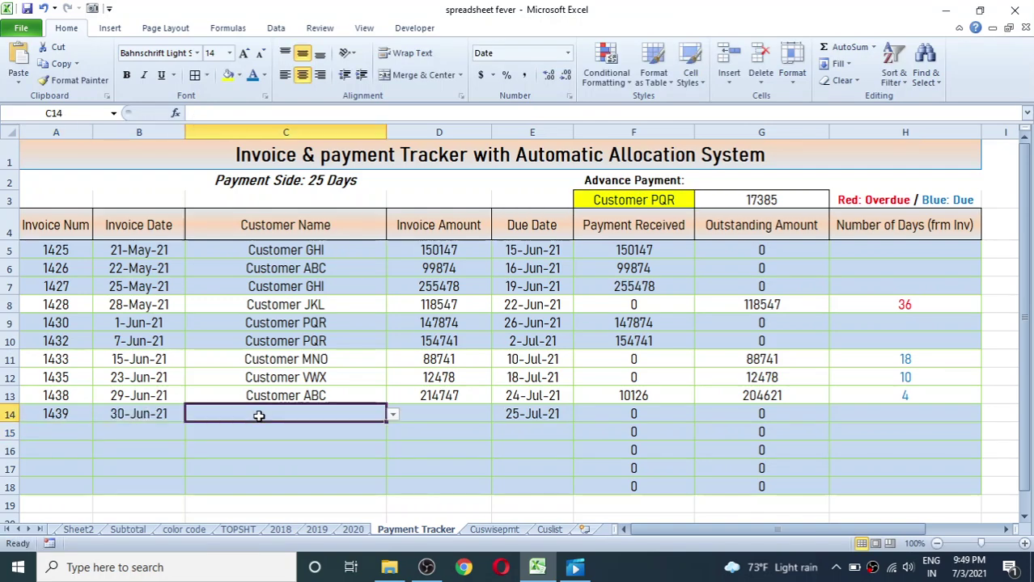
left_click(393, 415)
left_click(234, 477)
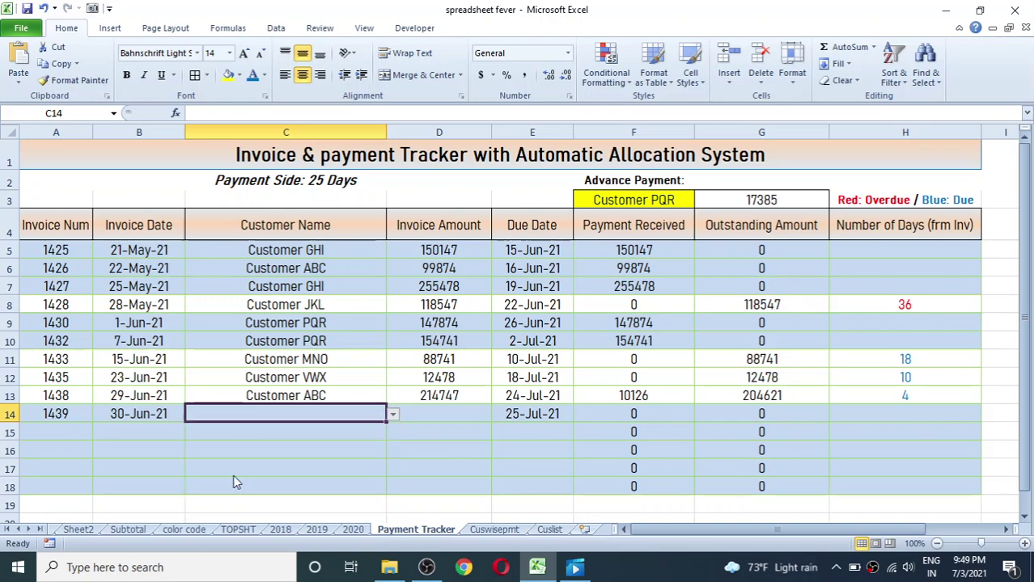
left_click(454, 411)
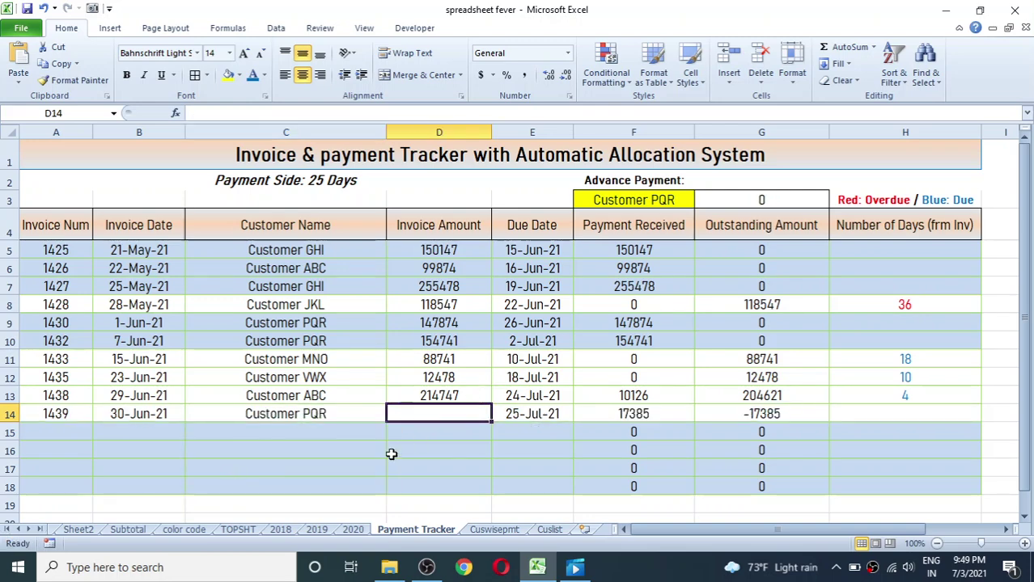
type("4")
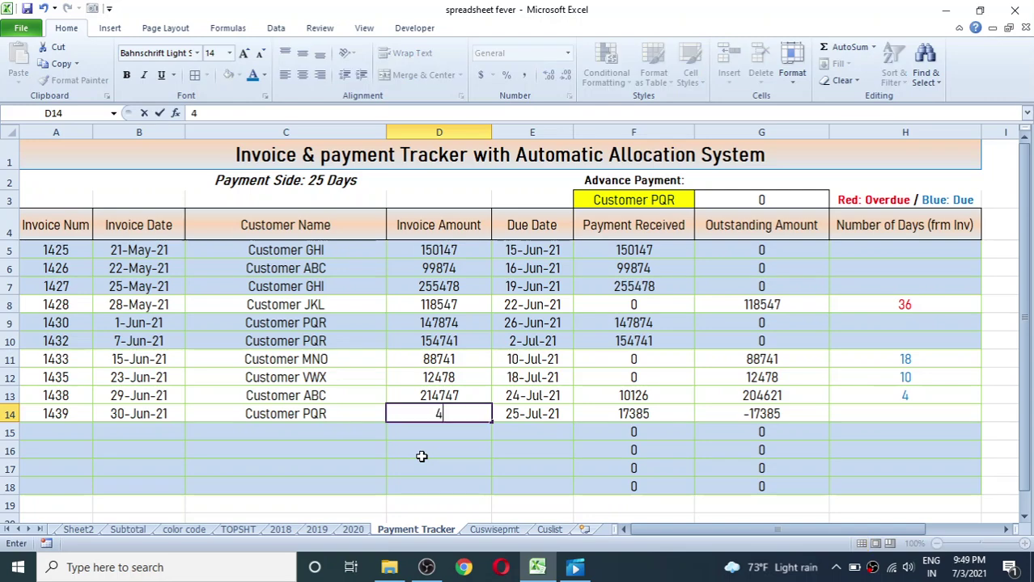
type("8562")
key("Return")
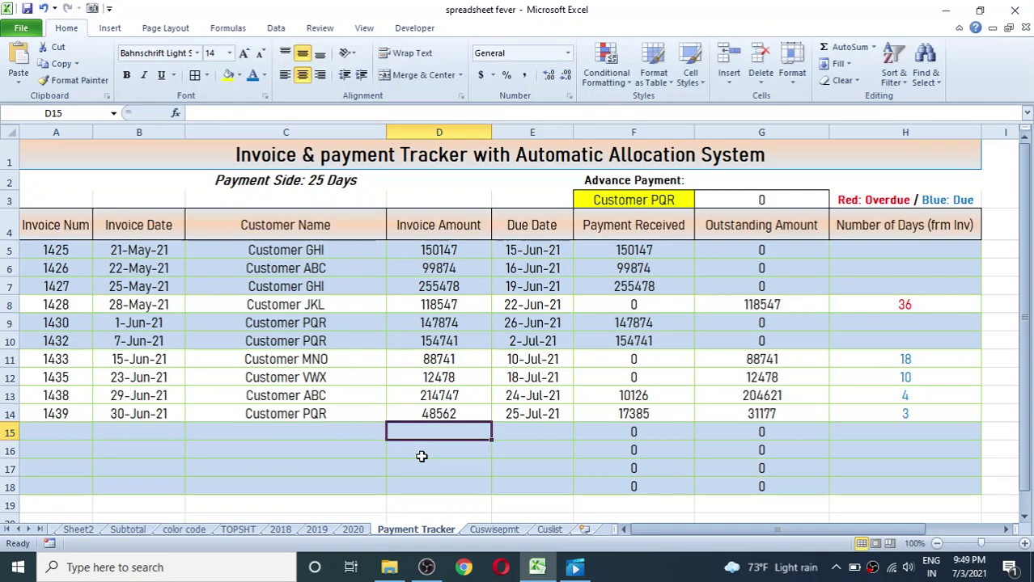
left_click(455, 416)
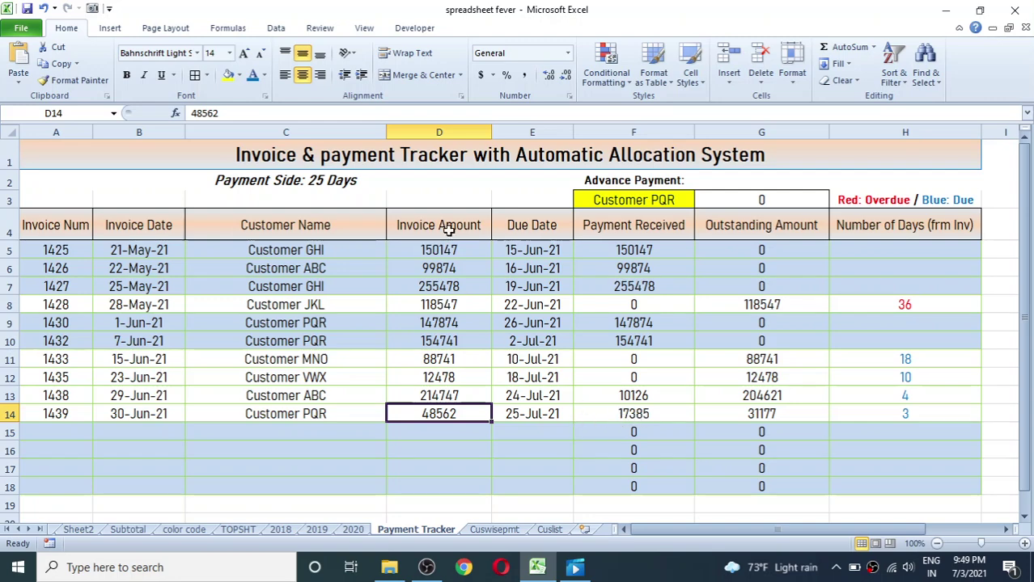
left_click(763, 201)
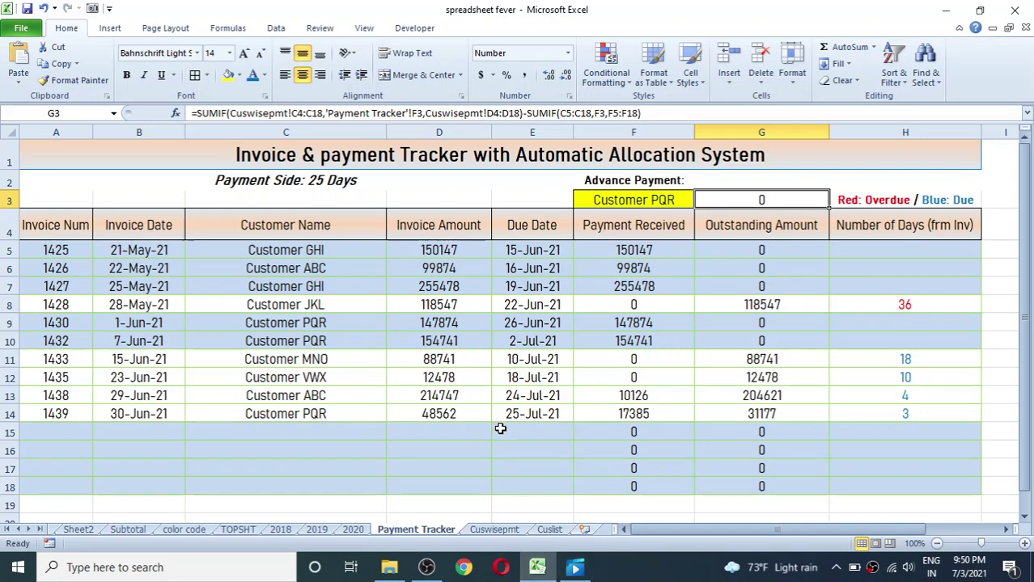
left_click(575, 567)
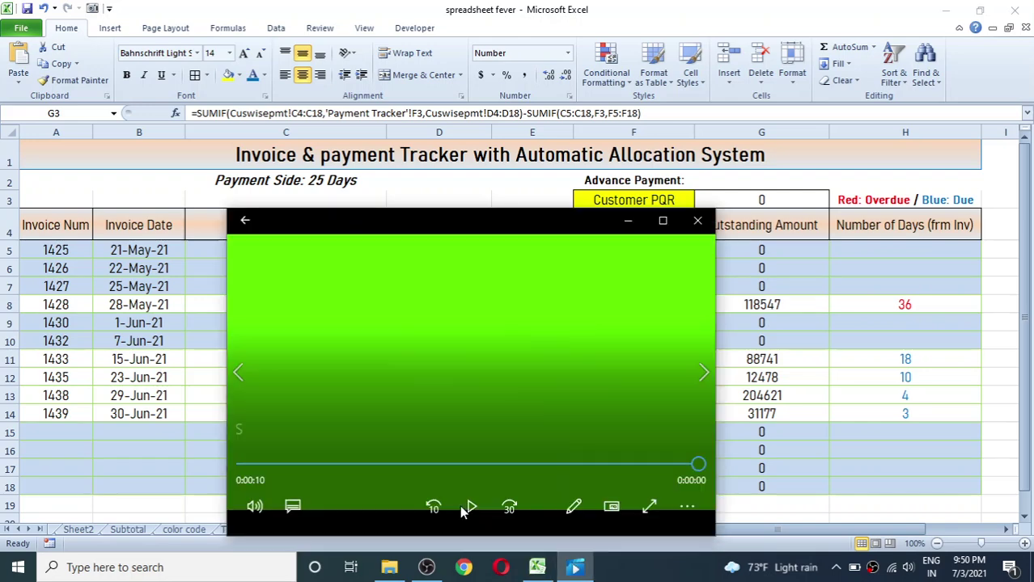
left_click(468, 507)
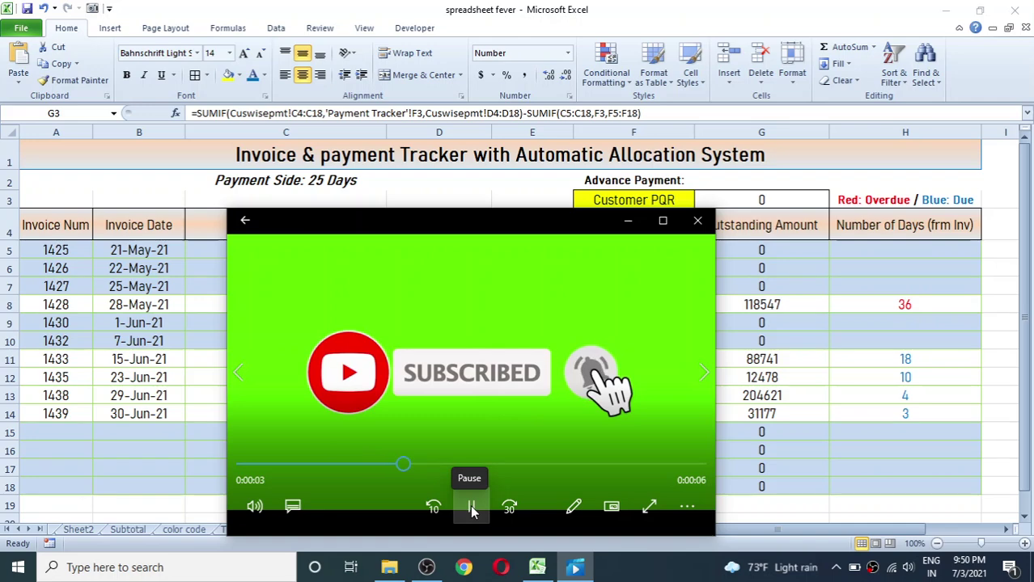
left_click(627, 220)
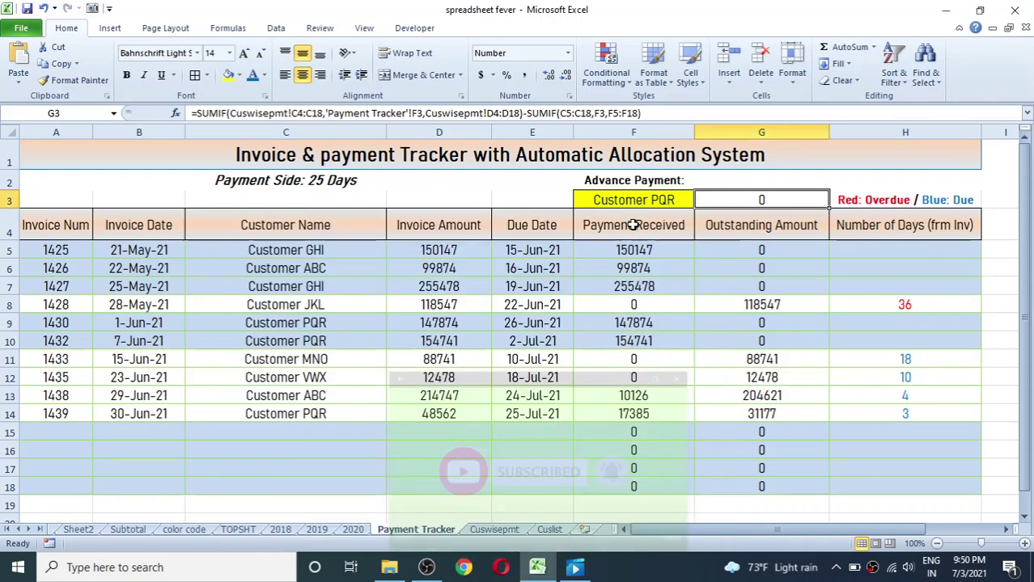
left_click(647, 324)
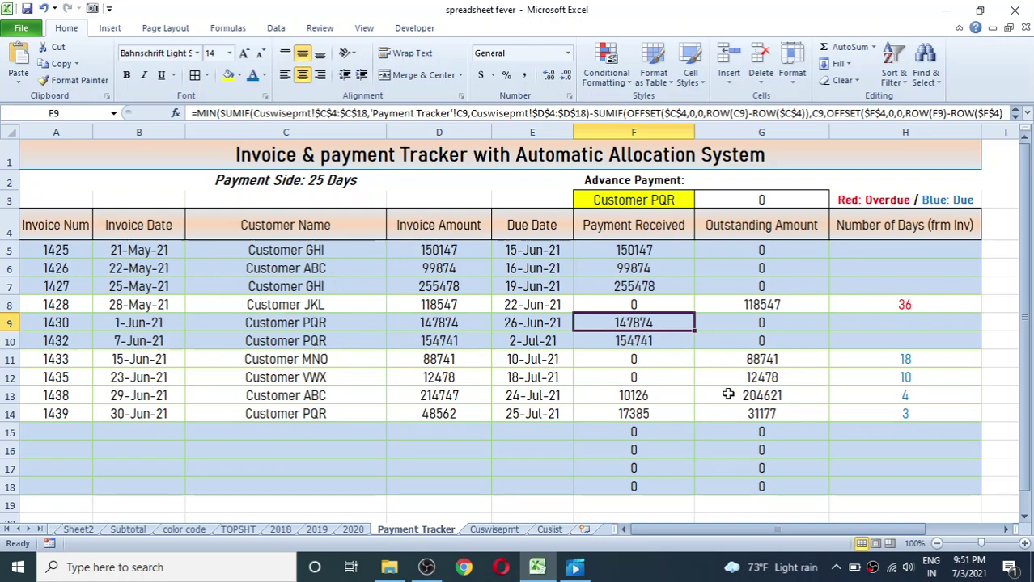
left_click(642, 251)
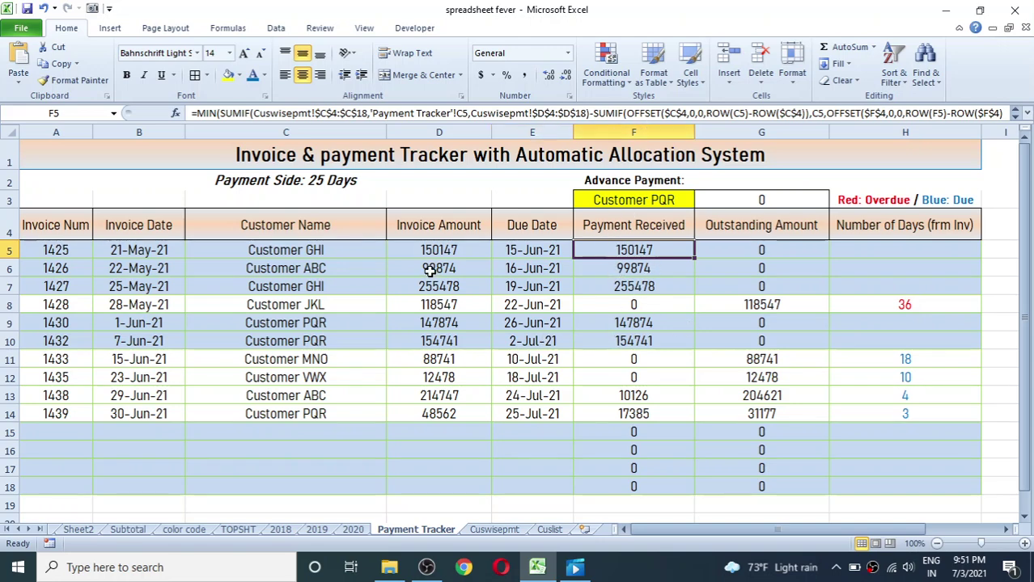
left_click(791, 248)
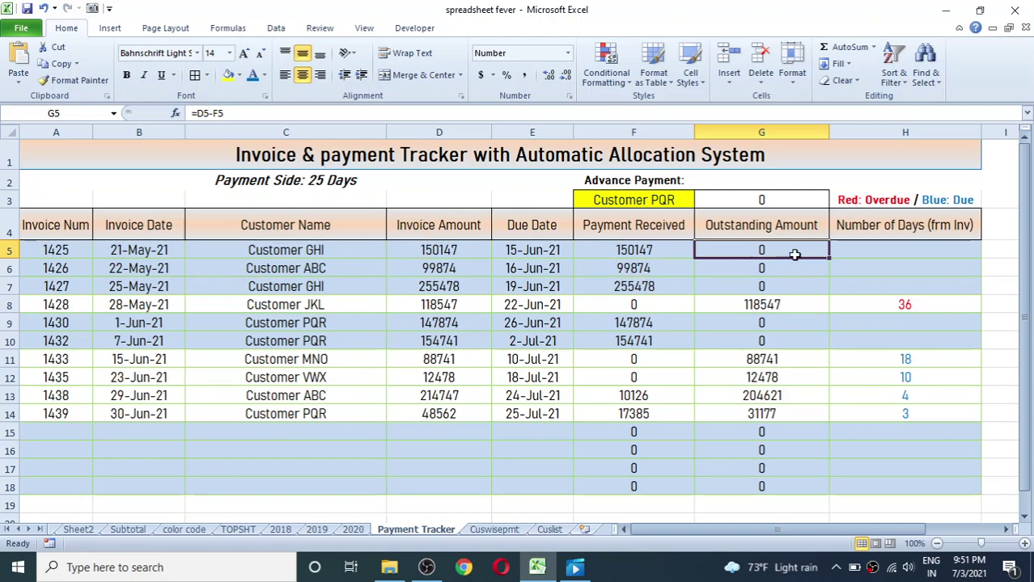
left_click(907, 251)
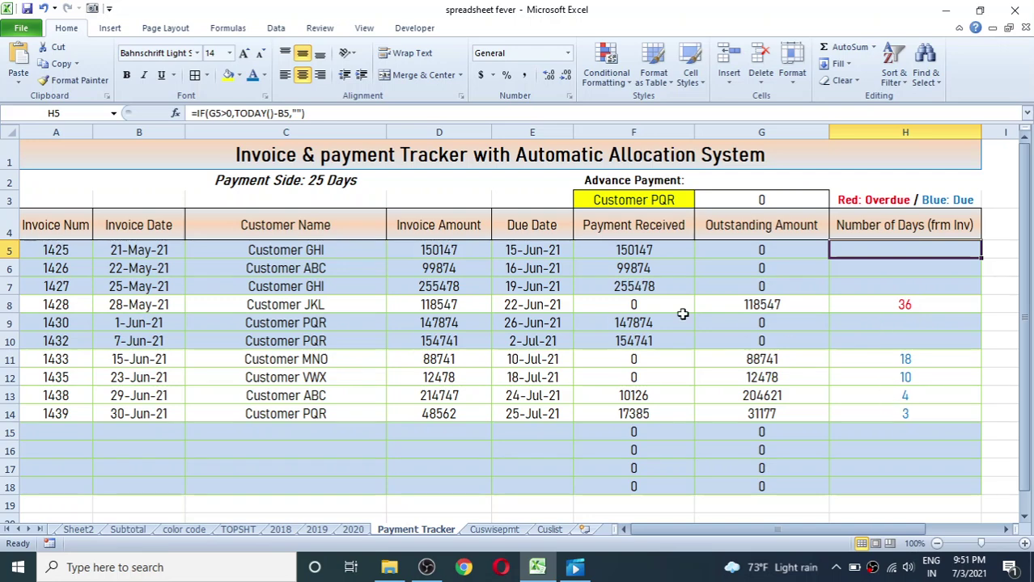
left_click(633, 253)
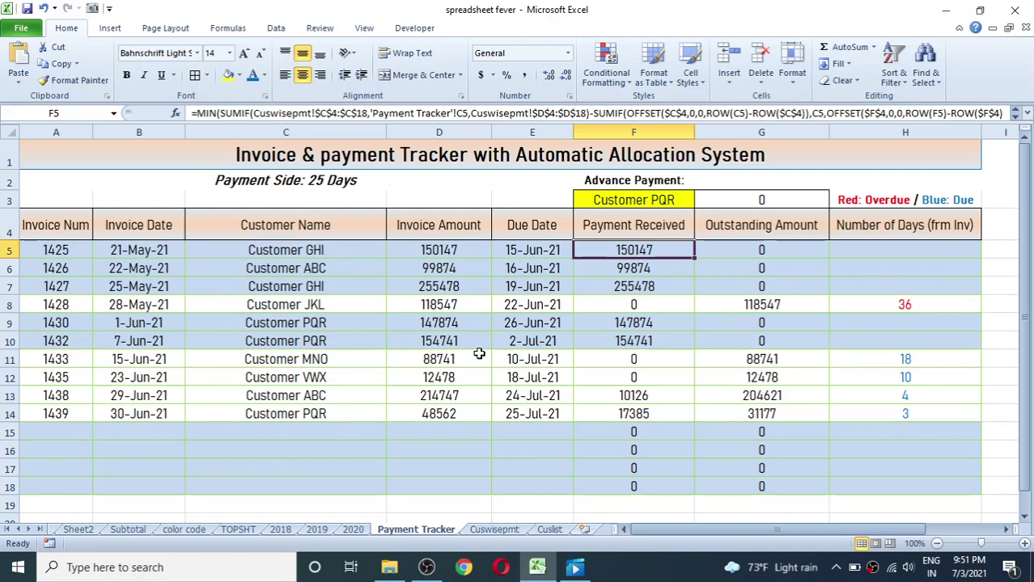
left_click(651, 340)
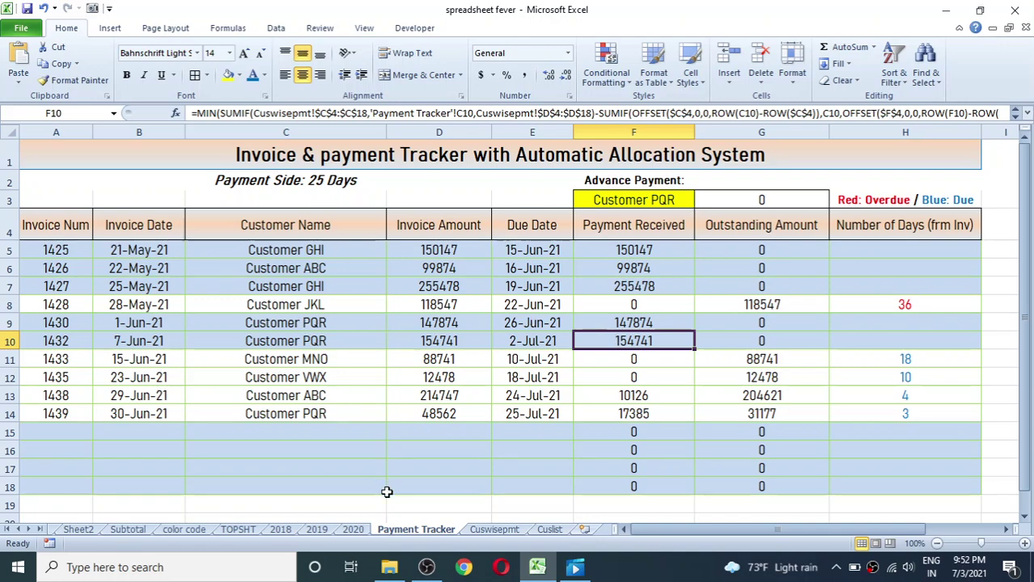
Fill Cuswisepmt row 11 with Customer JKL, amount 150000 and date 6/25.
left_click(491, 532)
left_click(362, 379)
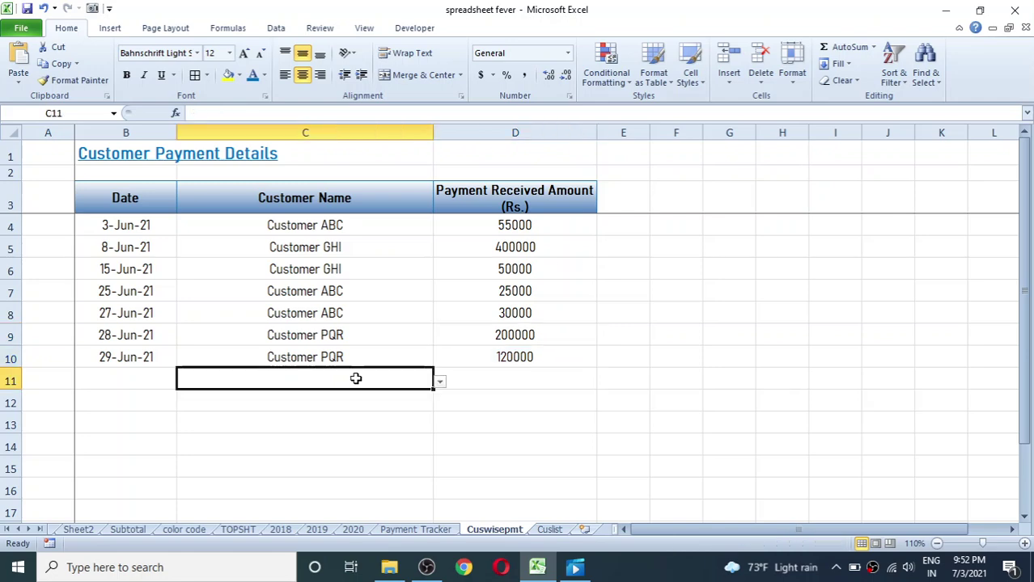
left_click(414, 532)
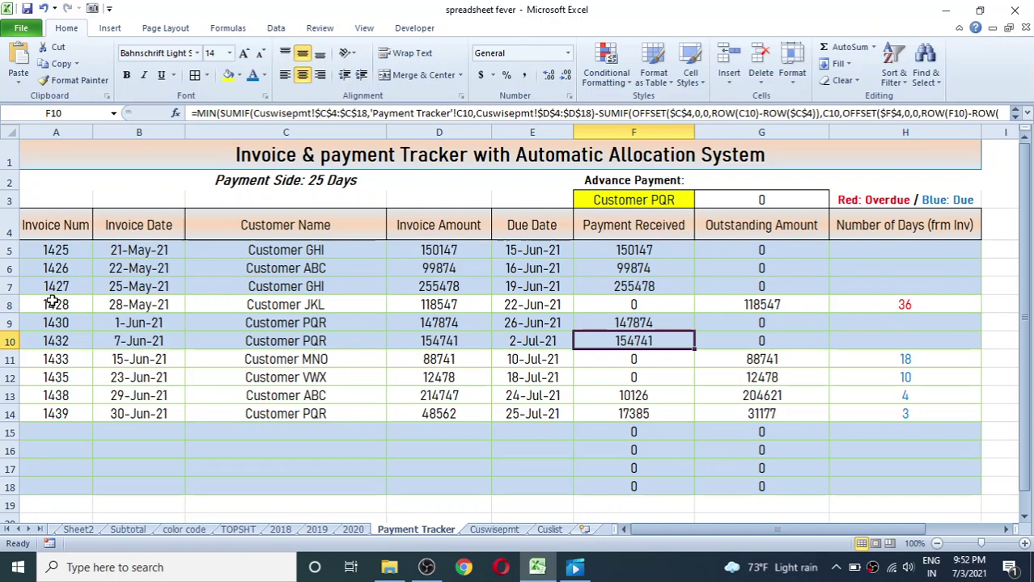
left_click(490, 533)
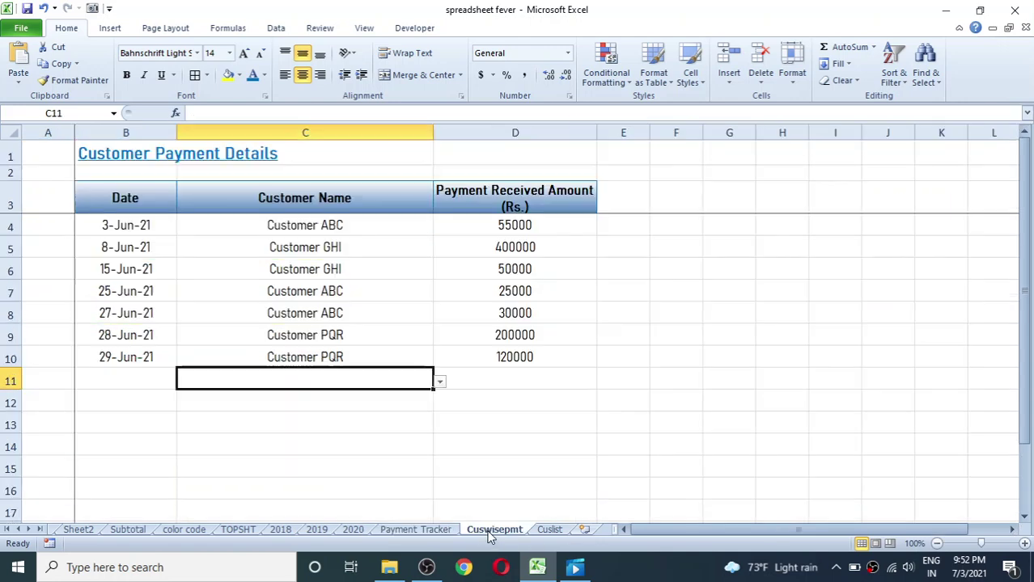
left_click(440, 381)
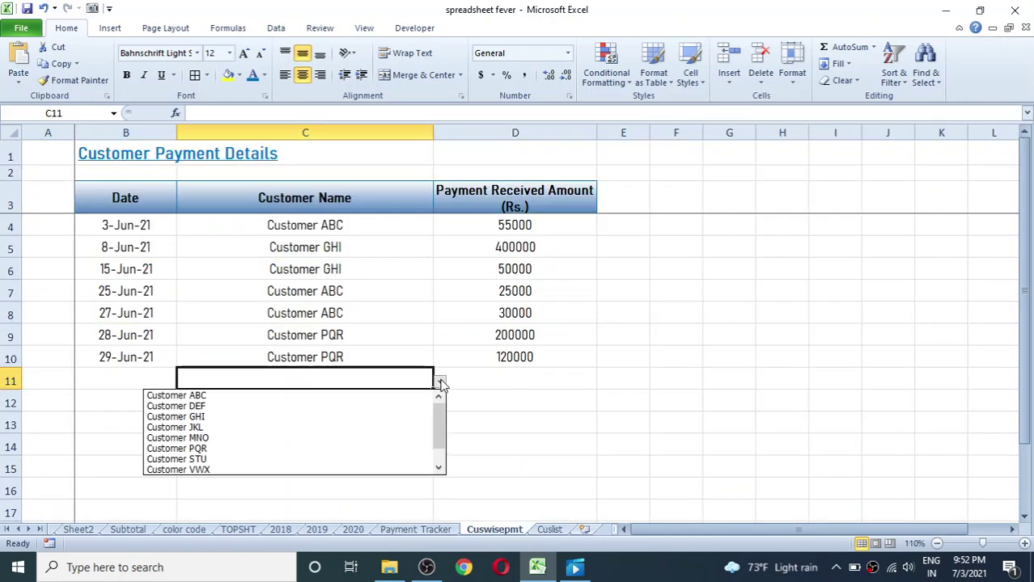
left_click(225, 433)
left_click(510, 379)
type("15000")
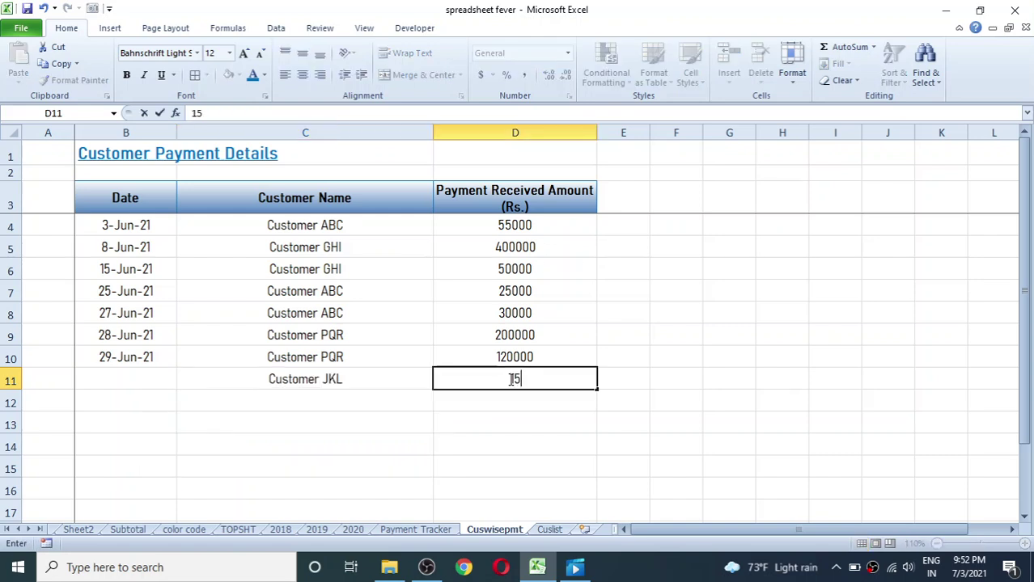
type("0")
key("Return")
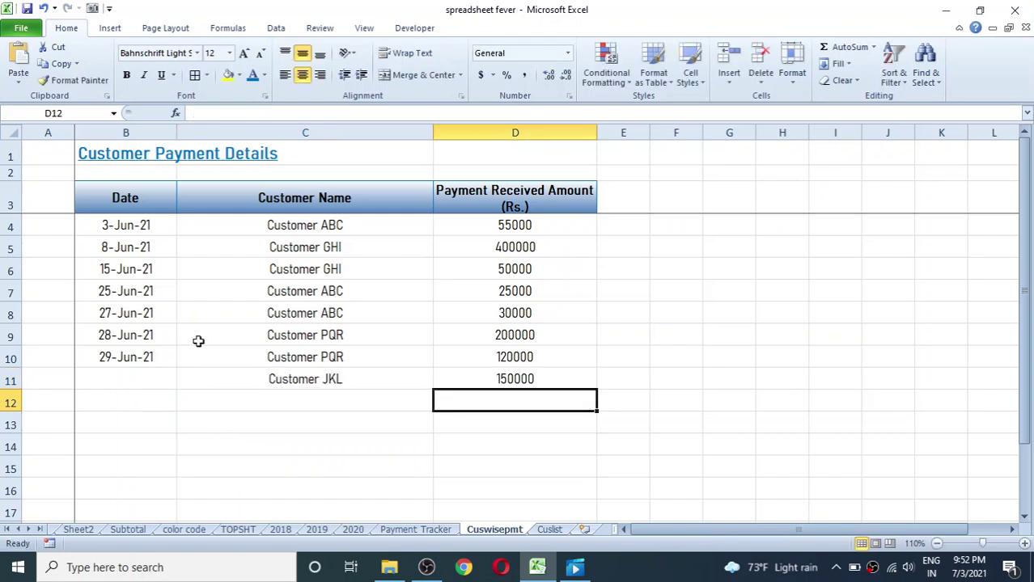
left_click(148, 381)
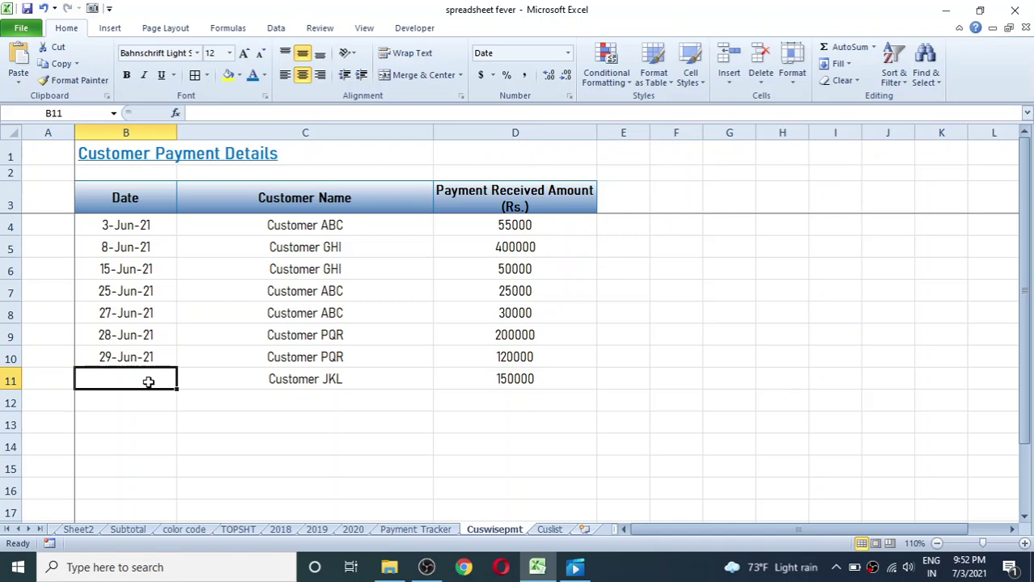
type("6/25")
key("Return")
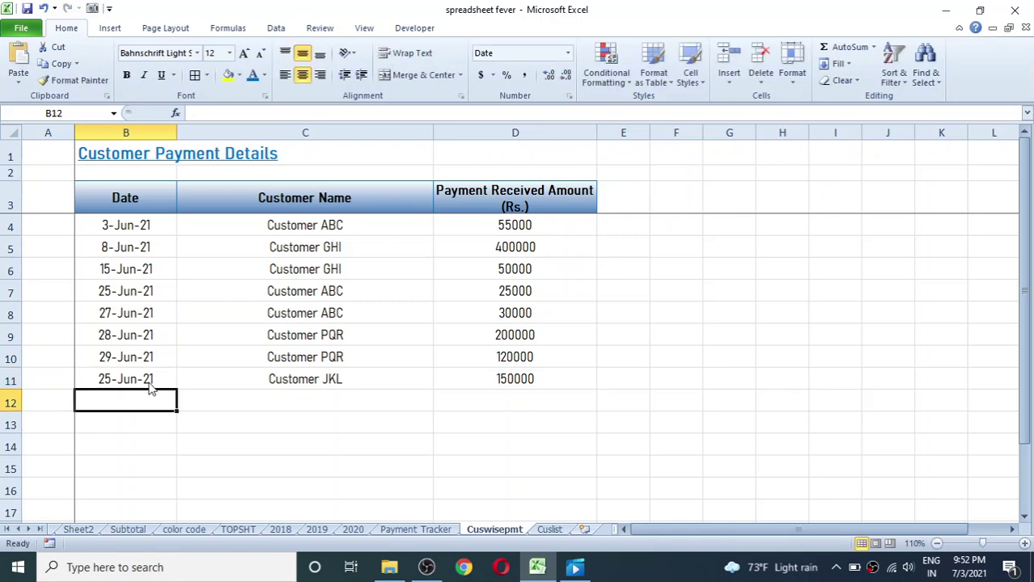
left_click(414, 530)
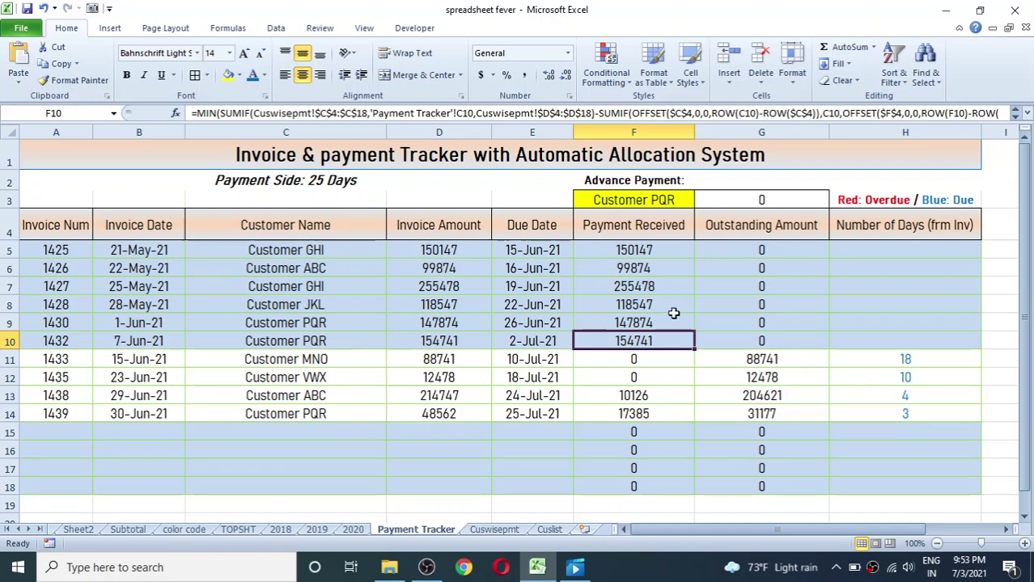
Inspect invoice 1428's payment-received and outstanding formulas in row 8.
left_click(628, 305)
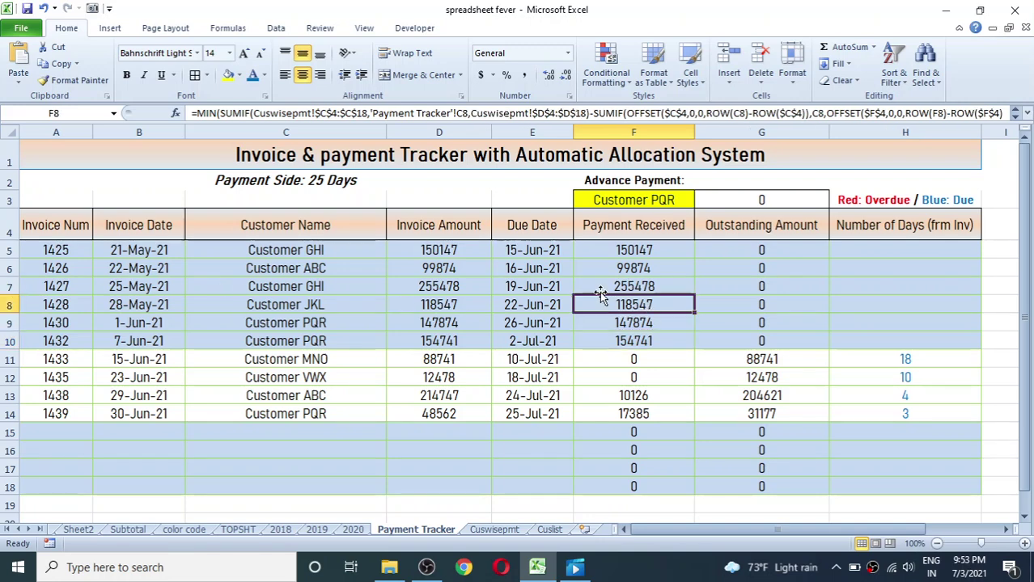
left_click(766, 306)
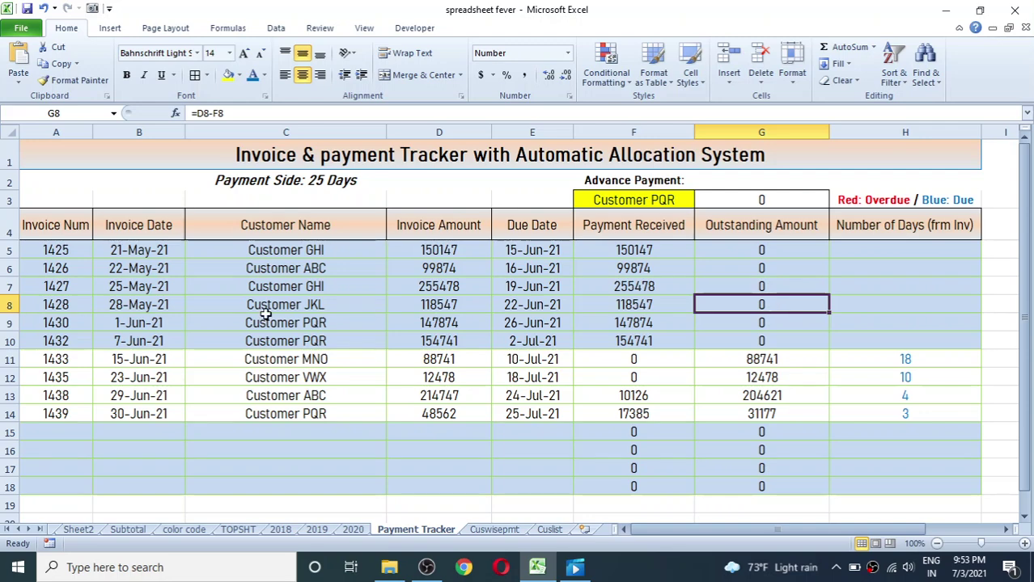
left_click_drag(81, 302, 712, 305)
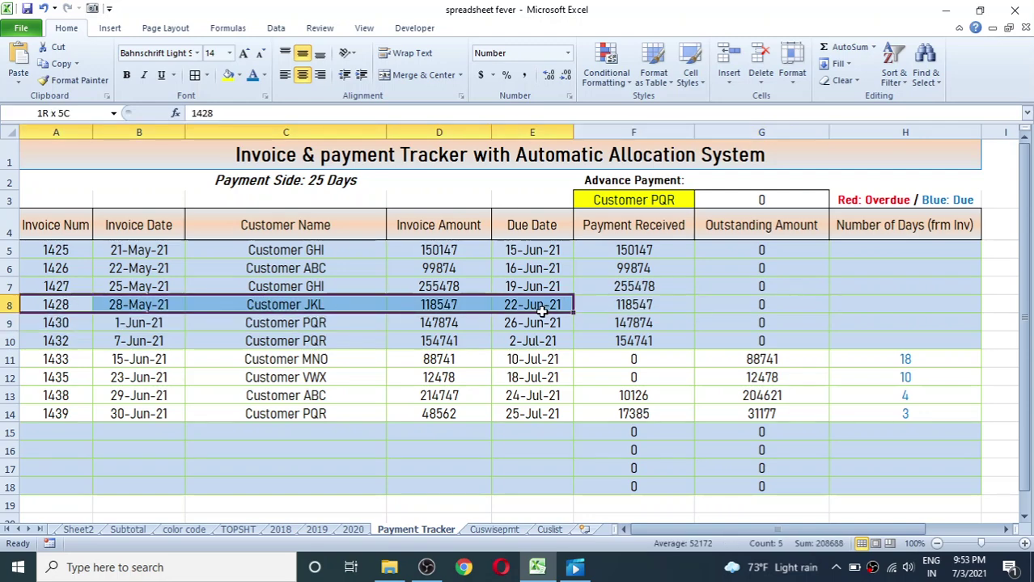
left_click_drag(828, 305, 712, 307)
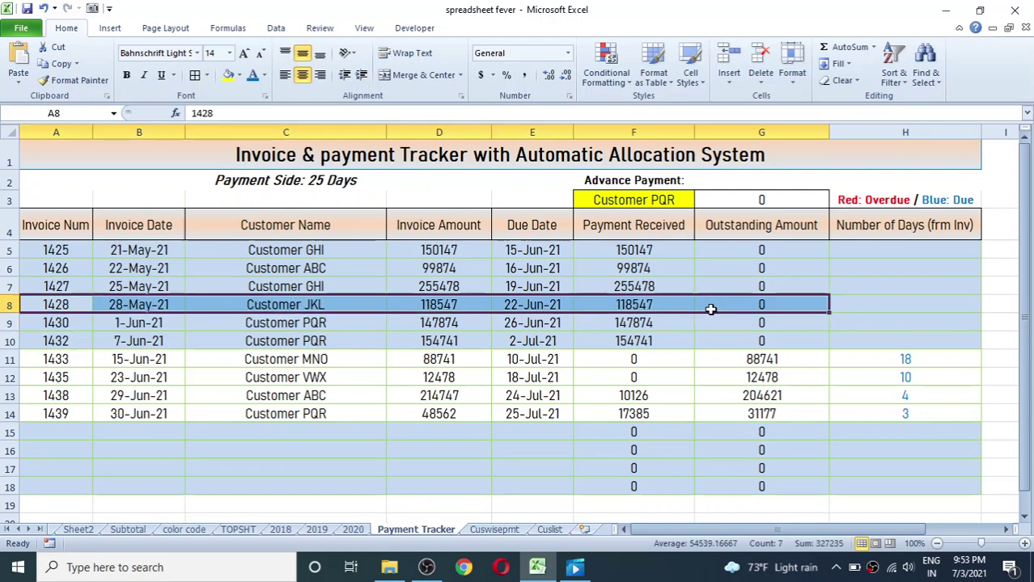
Clear the Customer JKL payment in B11:D11 on Cuswisepmt and recheck the tracker.
left_click(494, 530)
mouse_move(131, 385)
left_mouse_down()
mouse_move(367, 391)
mouse_move(493, 382)
left_mouse_up()
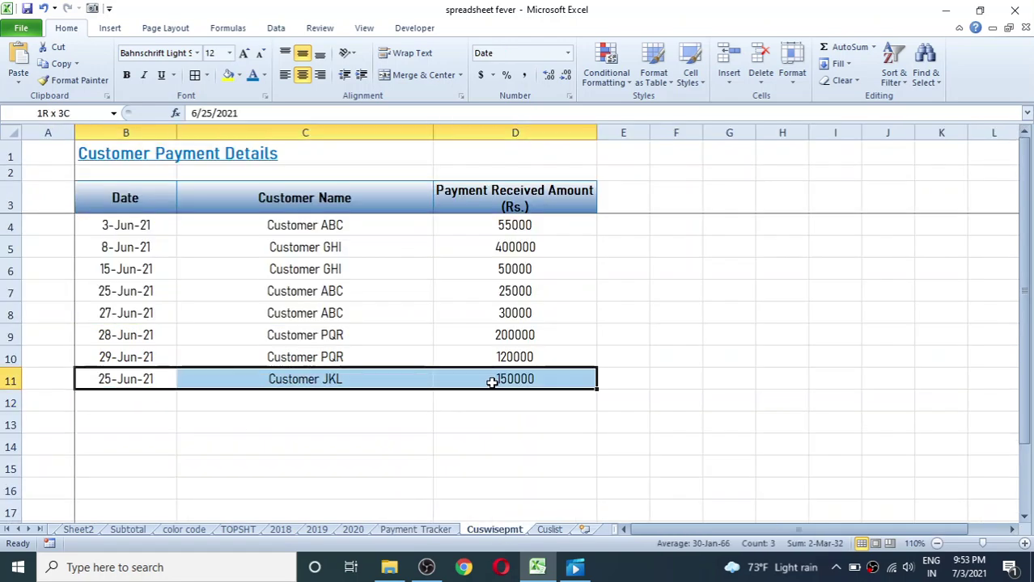
key("Delete")
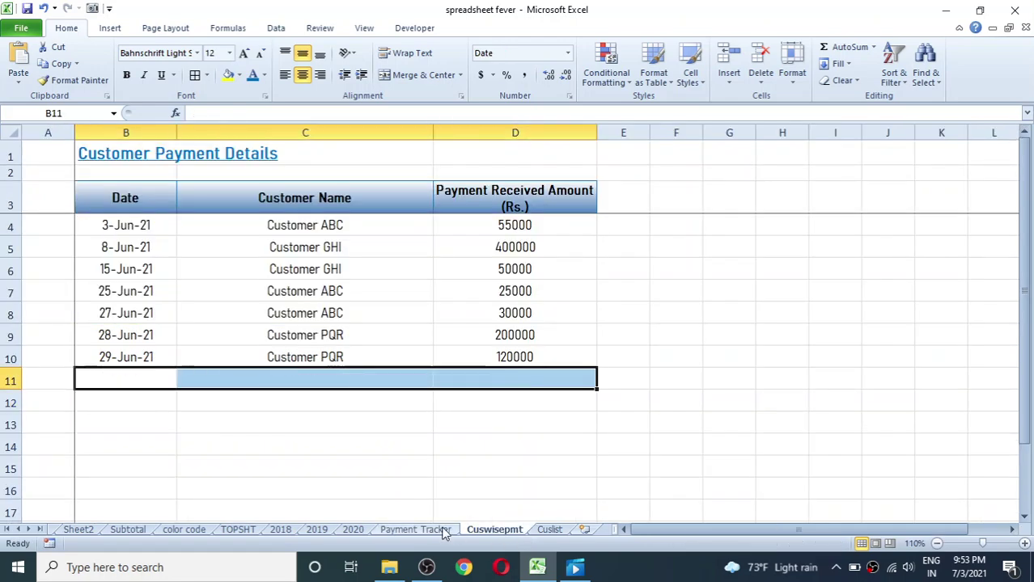
left_click(415, 530)
left_click(630, 359)
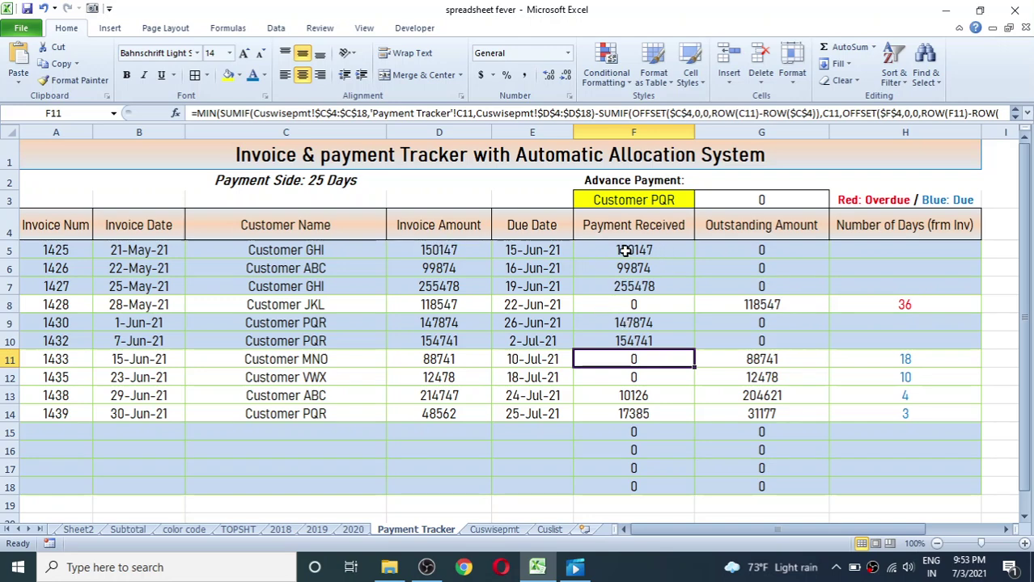
Delete the formulas in F5:F18, G5:G19 and H5:H18, leaving A5:H18 selected.
left_click_drag(647, 250, 650, 485)
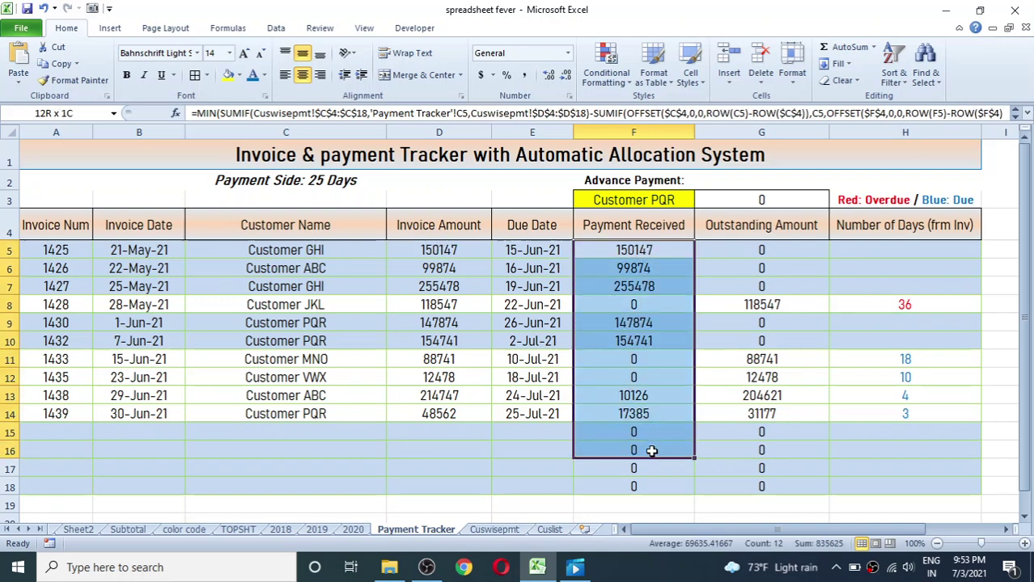
key("Delete")
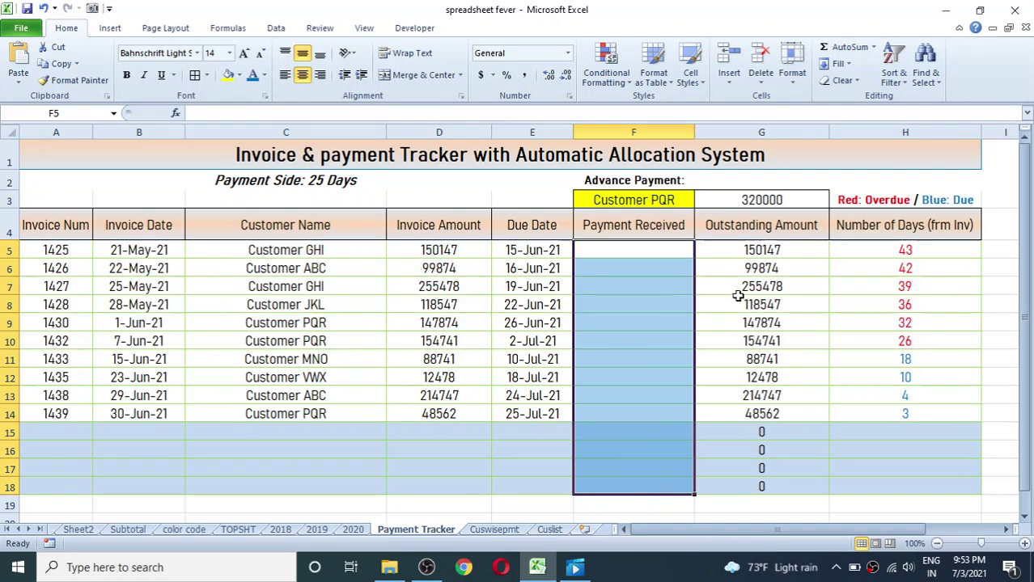
left_click_drag(752, 248, 751, 495)
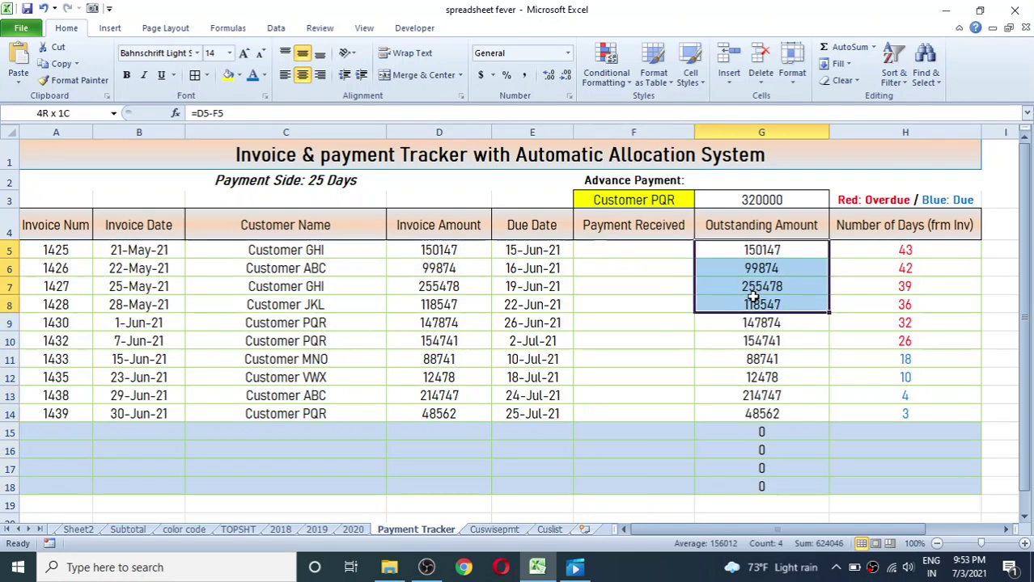
key("Delete")
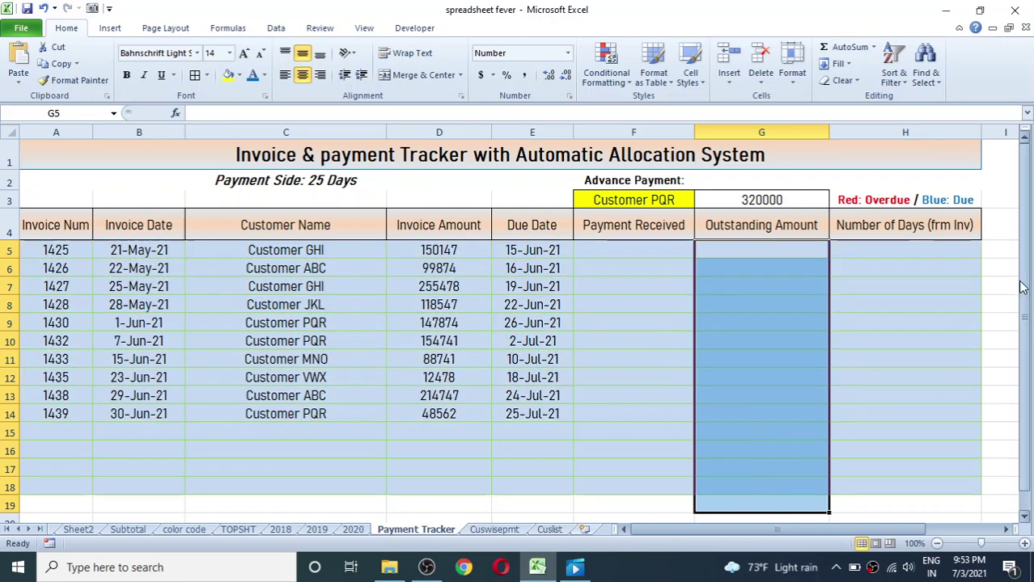
left_click_drag(919, 251, 911, 483)
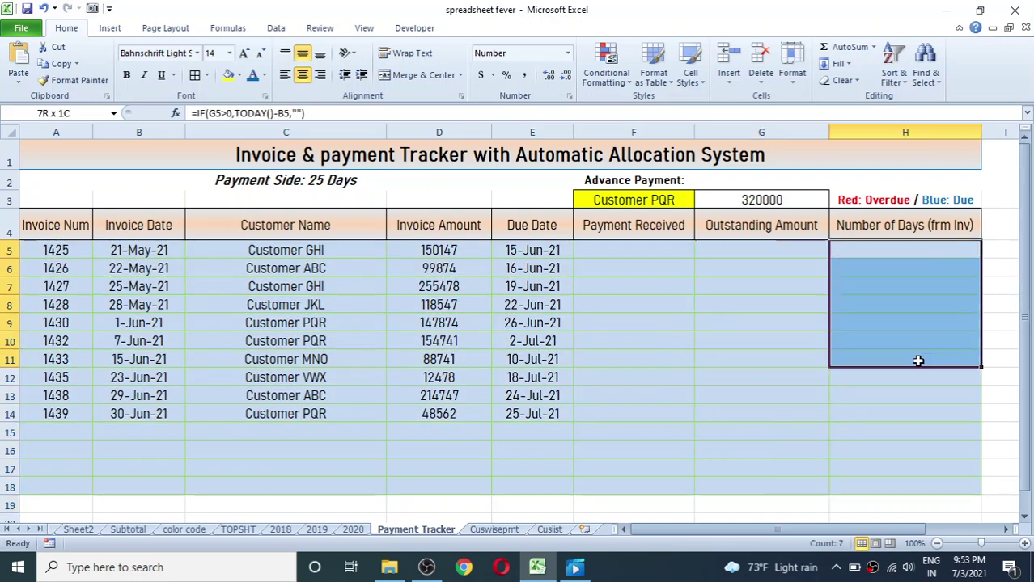
key("Delete")
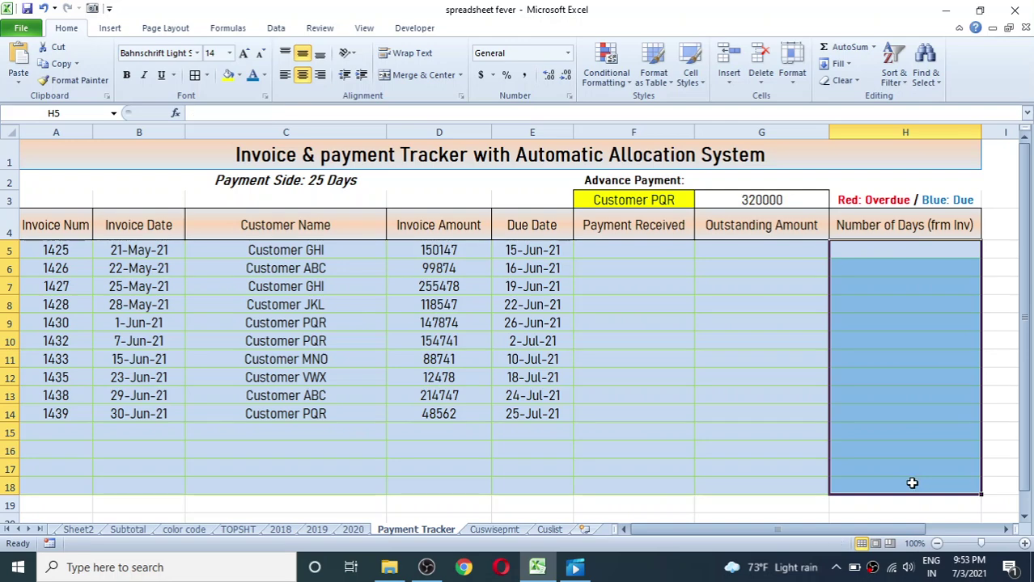
mouse_move(69, 251)
left_mouse_down()
mouse_move(496, 339)
mouse_move(885, 478)
left_mouse_up()
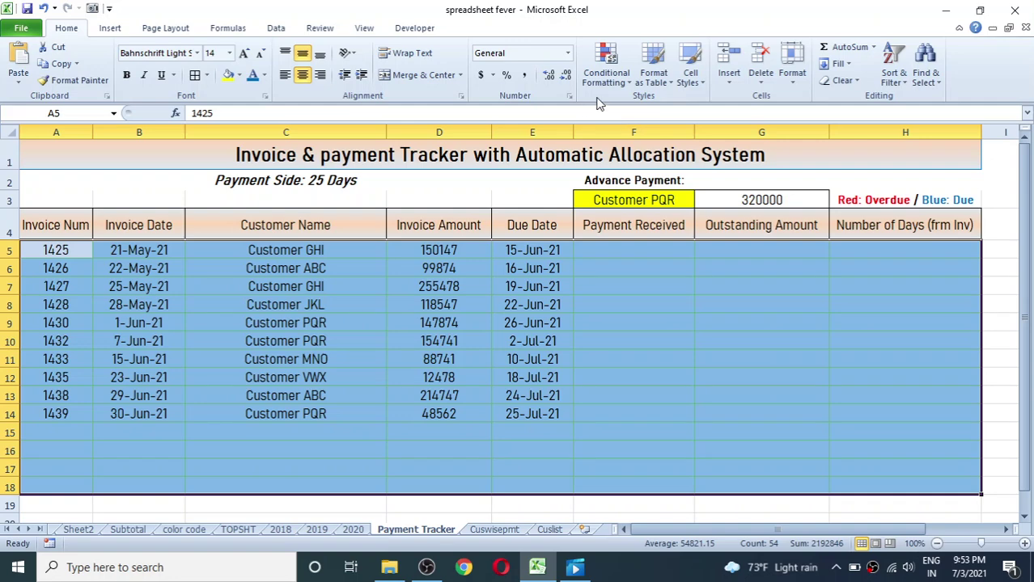
Clear the conditional formatting rules from the selected invoice rows A5:H18.
left_click(606, 73)
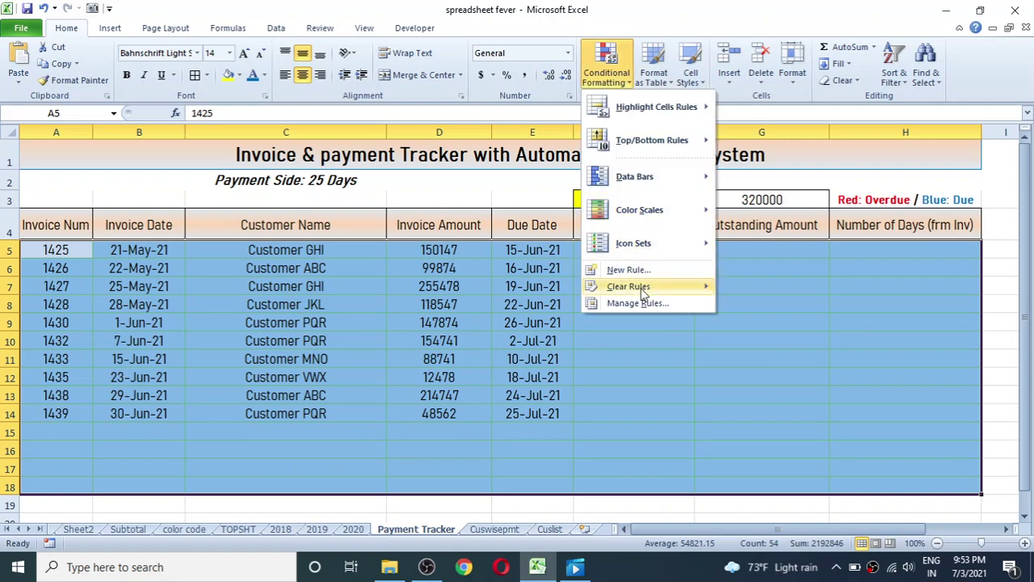
mouse_move(644, 289)
left_click(788, 290)
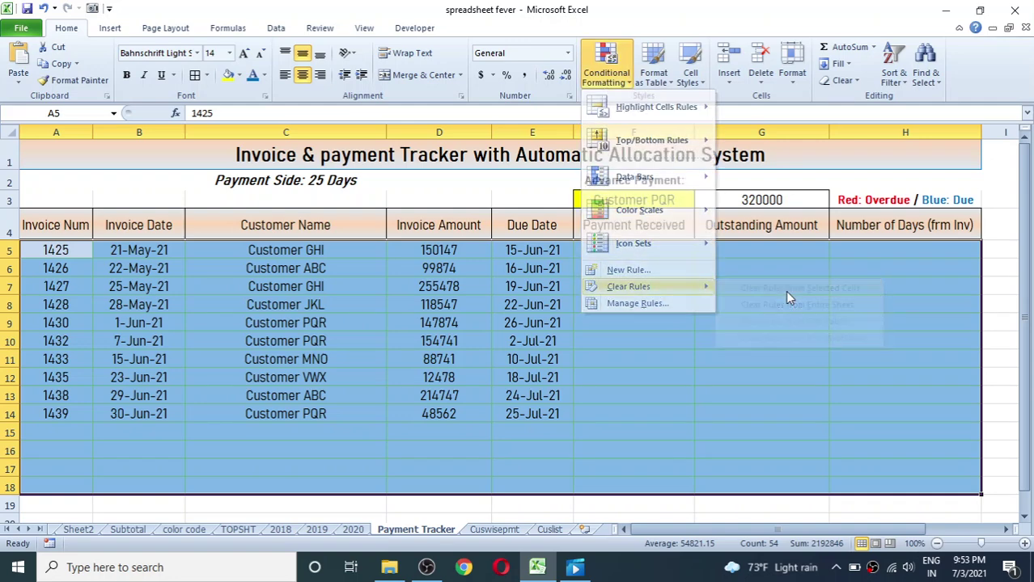
left_click(639, 302)
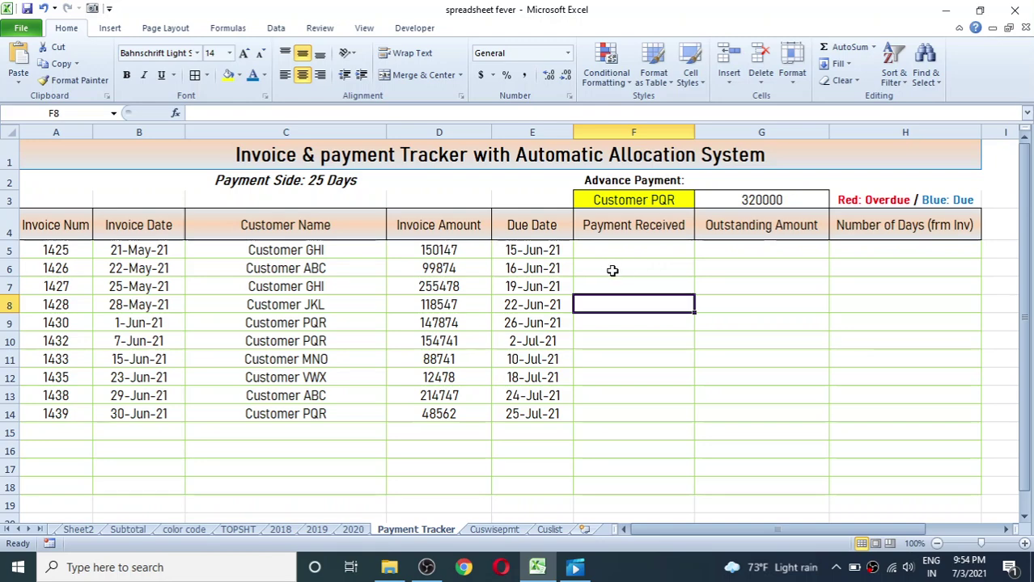
left_click(318, 253)
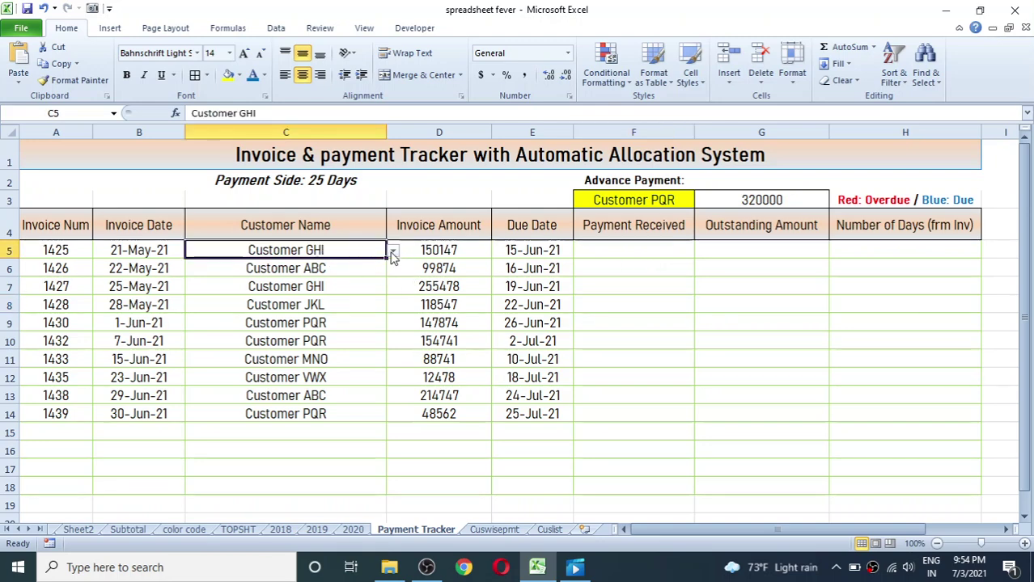
left_click(295, 430)
left_click(392, 435)
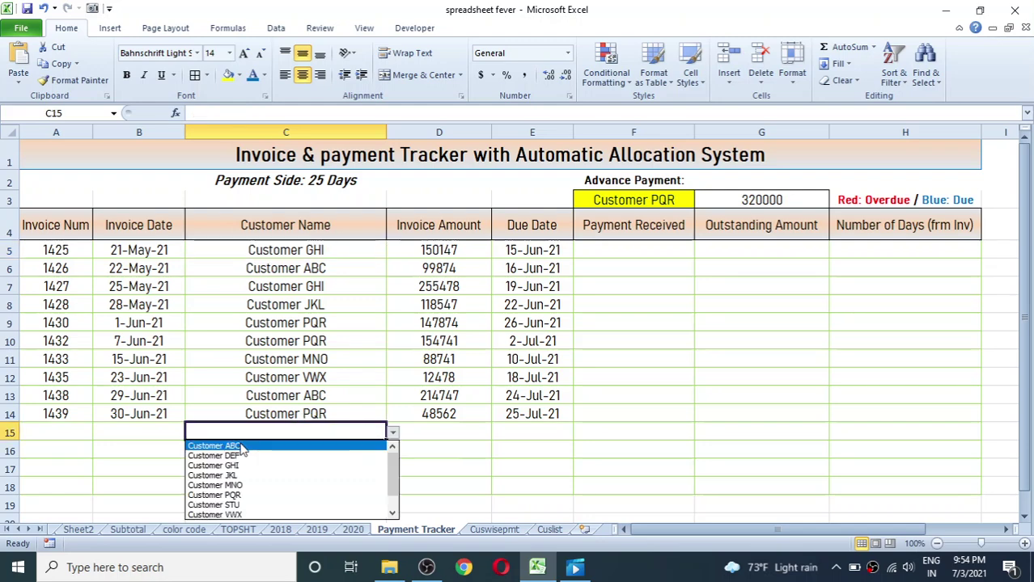
left_click(548, 530)
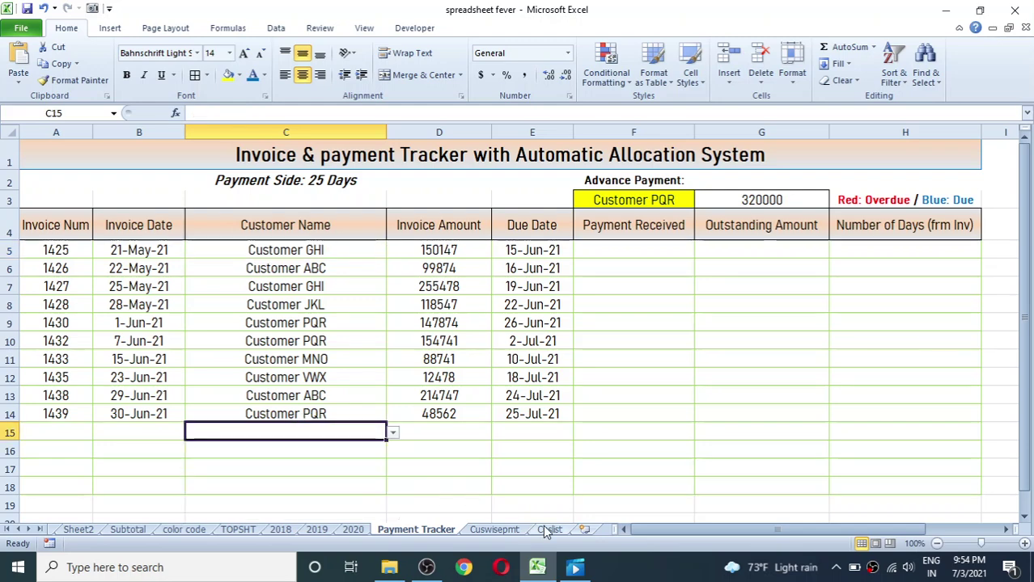
left_click(548, 529)
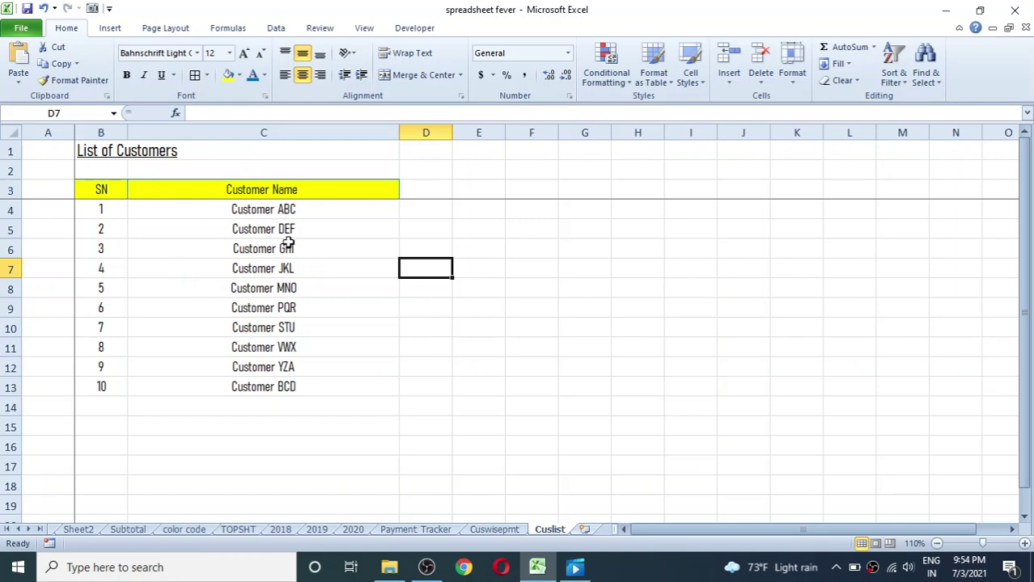
left_click_drag(307, 207, 300, 404)
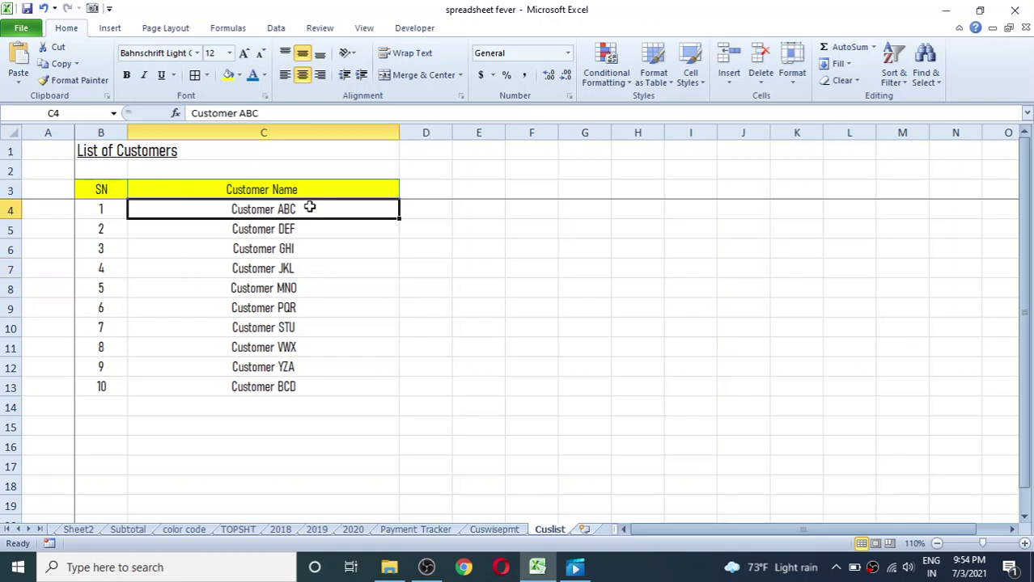
left_click(494, 529)
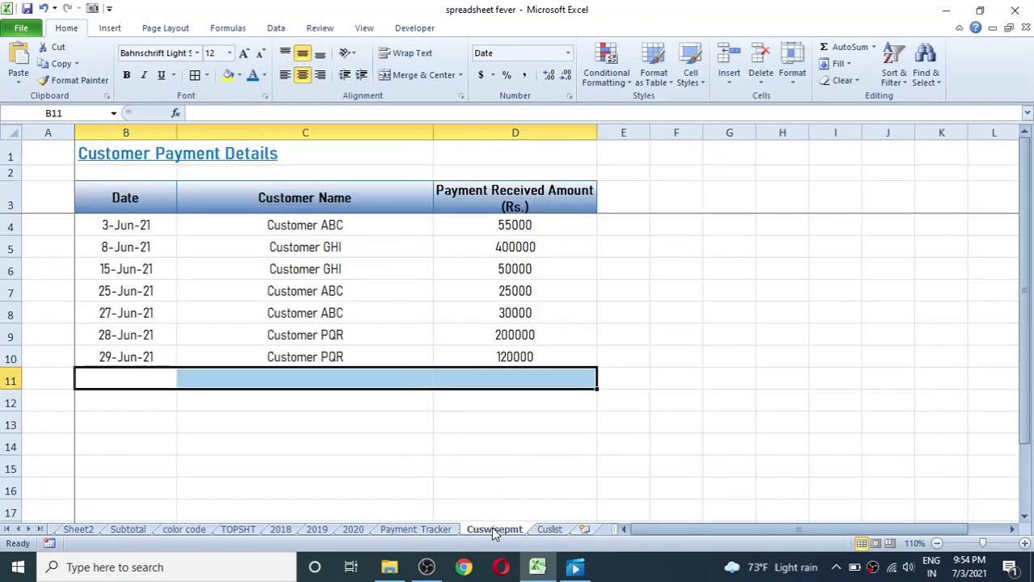
left_click(304, 374)
left_click(439, 381)
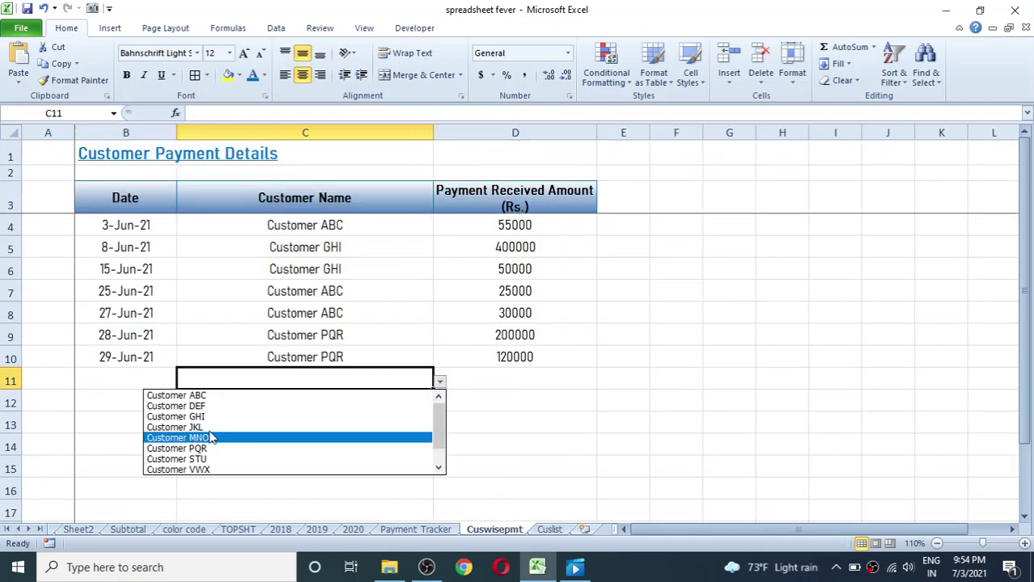
left_click(481, 418)
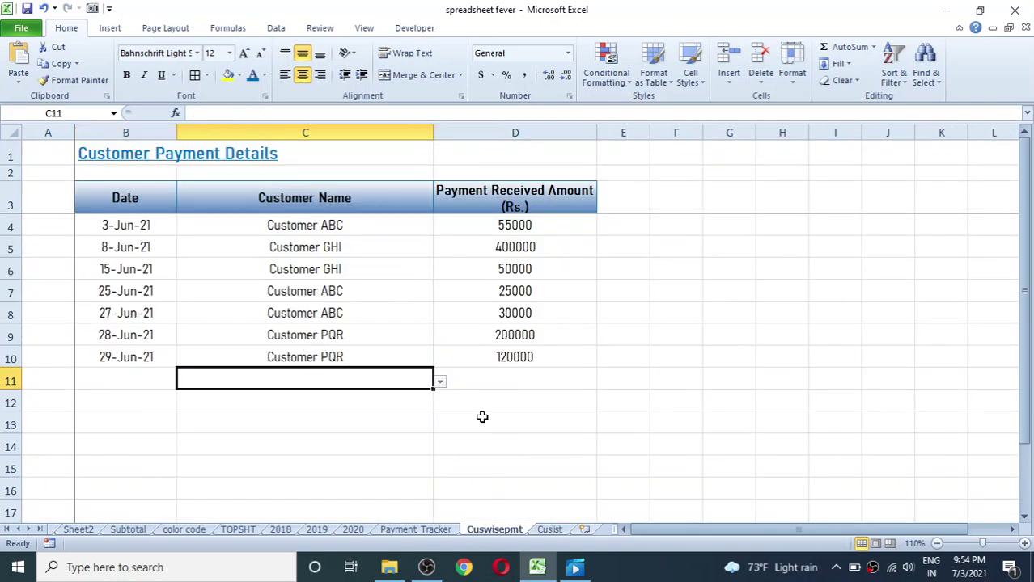
left_click(434, 529)
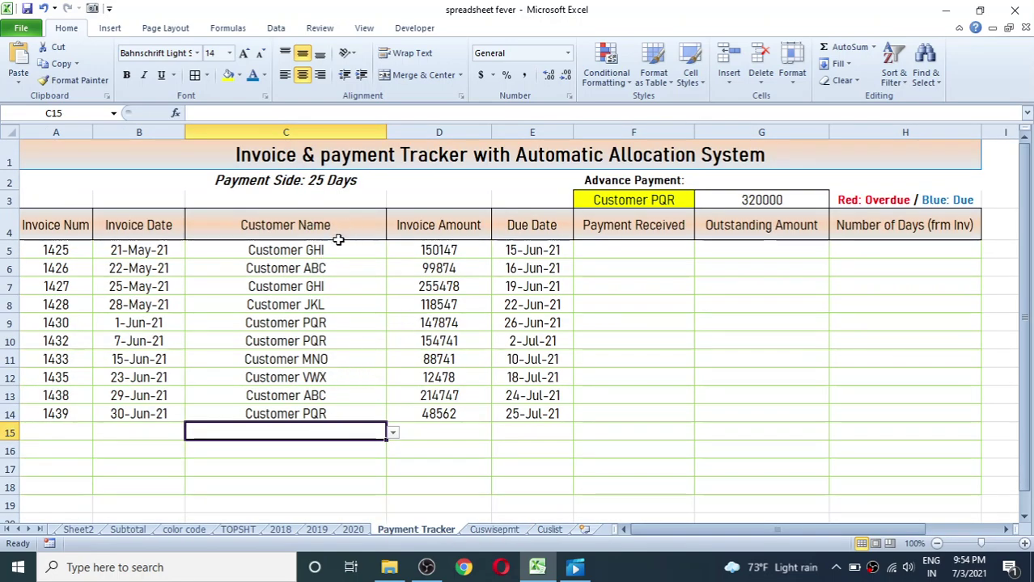
left_click_drag(338, 247, 311, 480)
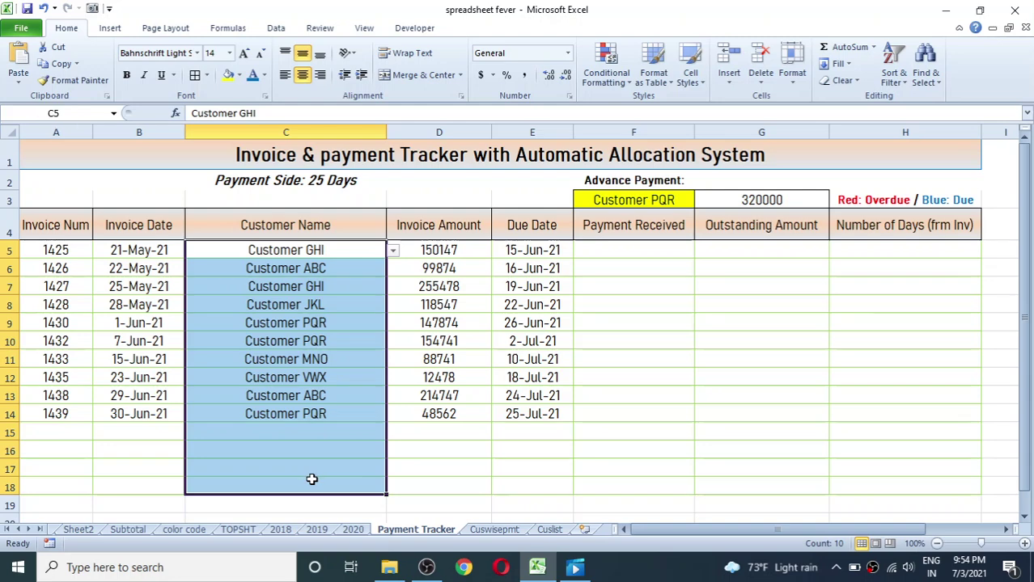
Change the customer-name List validation source to =Cuslist!$C$4:$C$18.
left_click(275, 28)
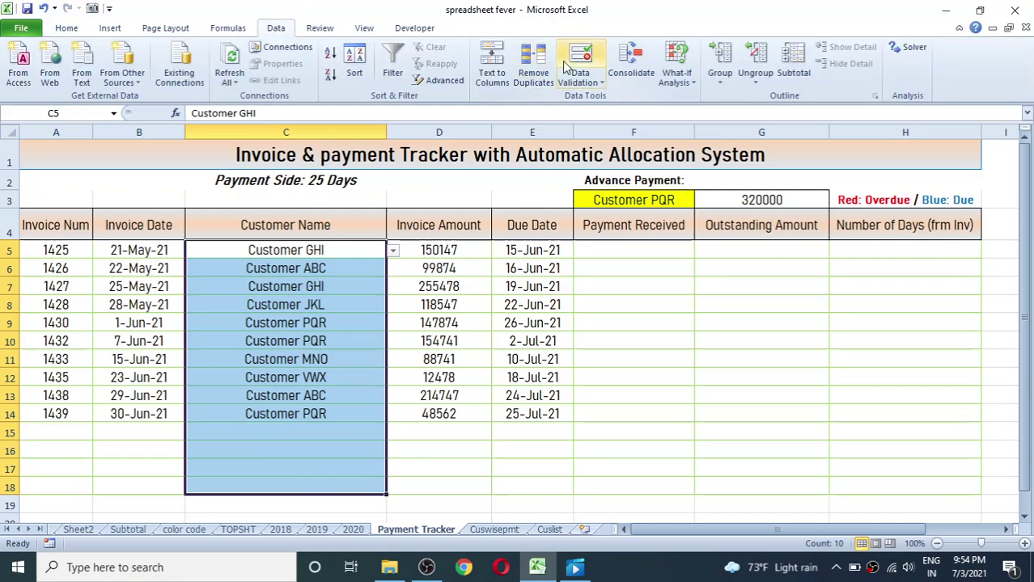
left_click(581, 82)
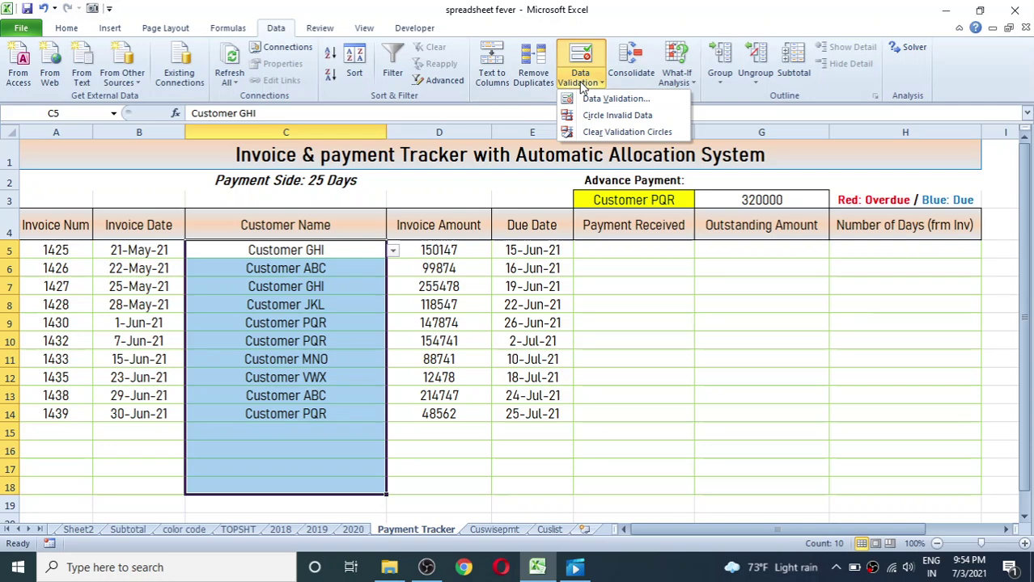
left_click(597, 100)
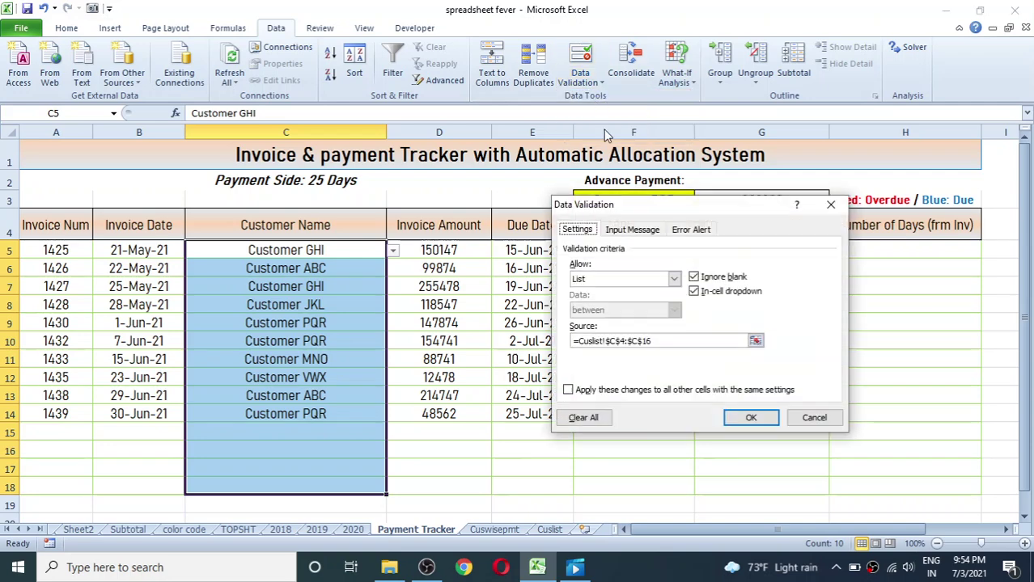
left_click(675, 279)
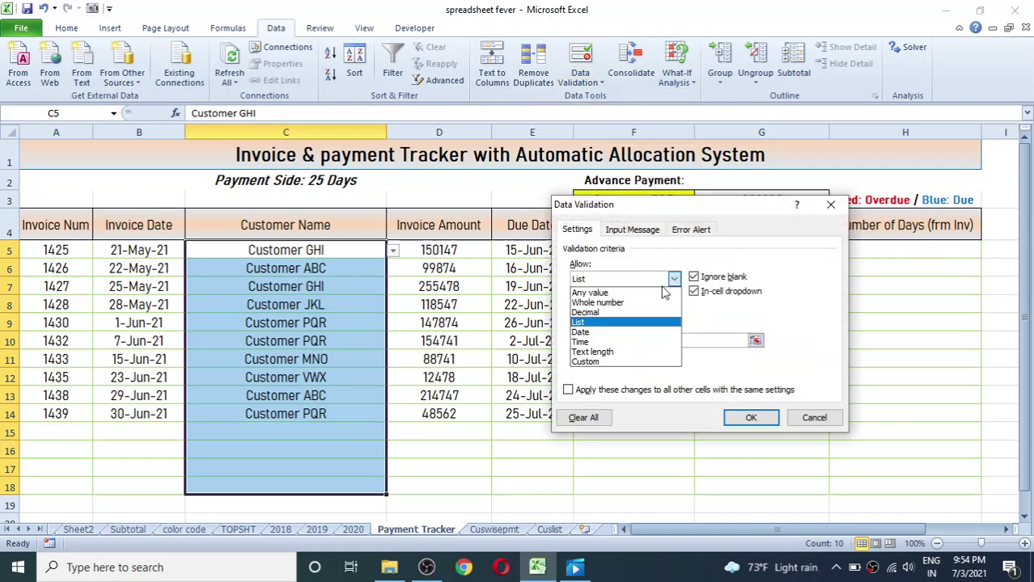
left_click(596, 321)
left_click(642, 342)
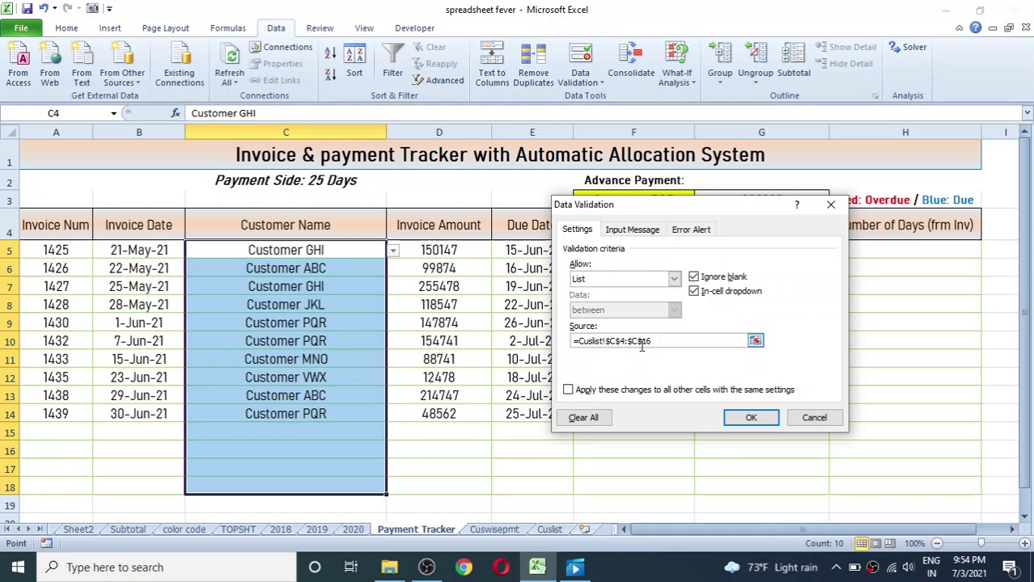
key("ctrl+a")
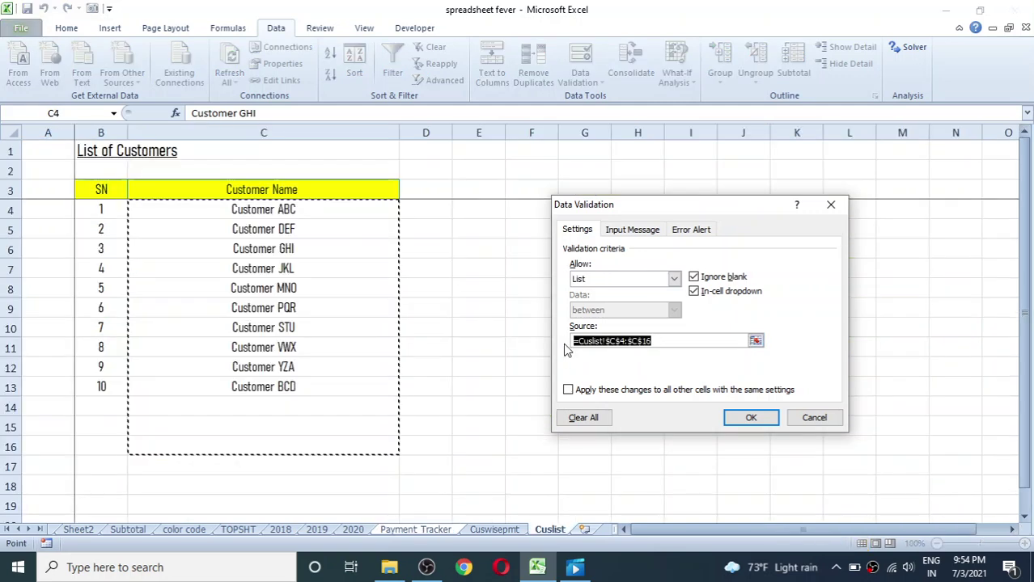
key("Delete")
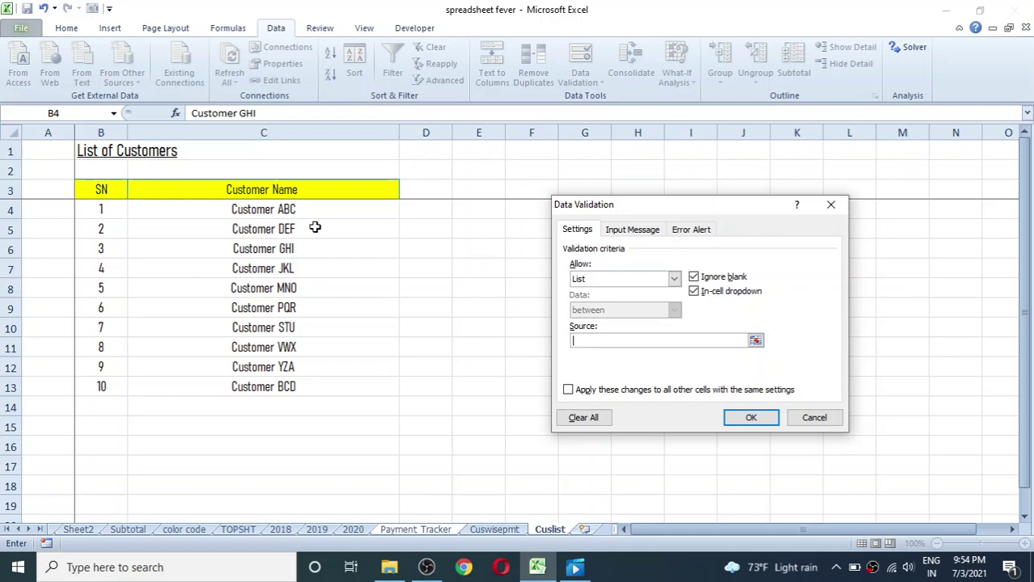
left_click_drag(289, 210, 275, 486)
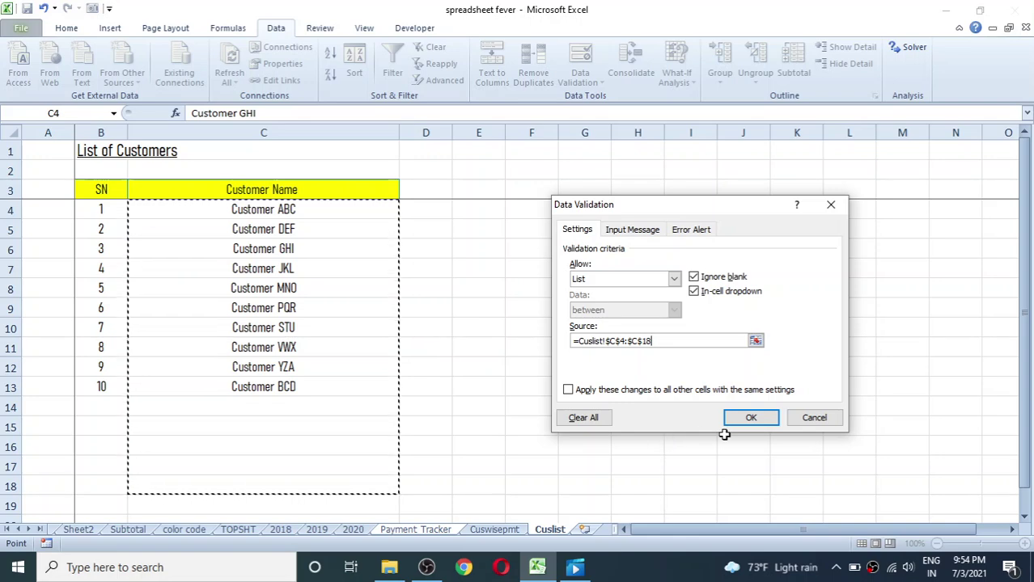
left_click(739, 420)
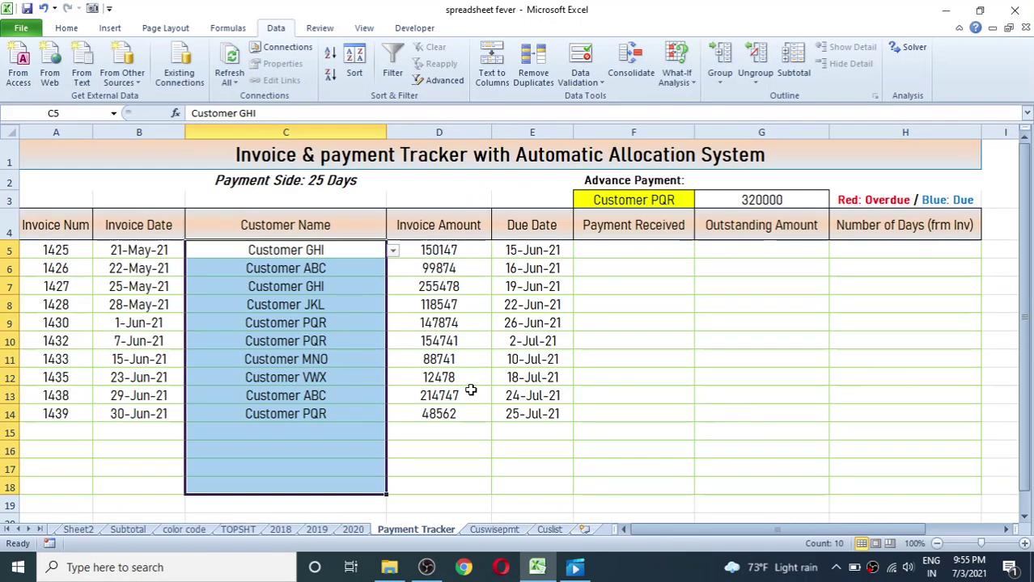
left_click(309, 377)
left_click(321, 268)
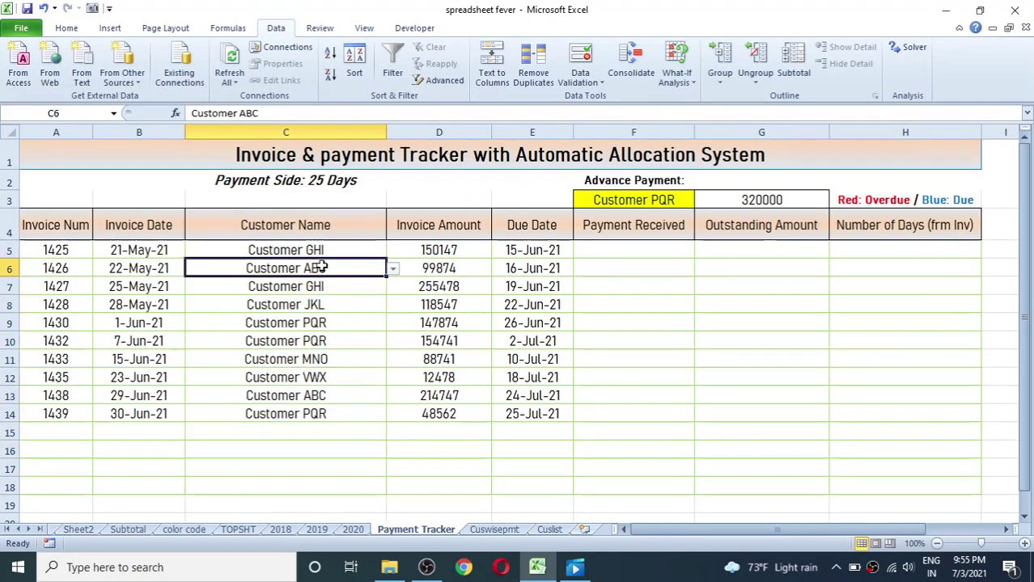
left_click(392, 268)
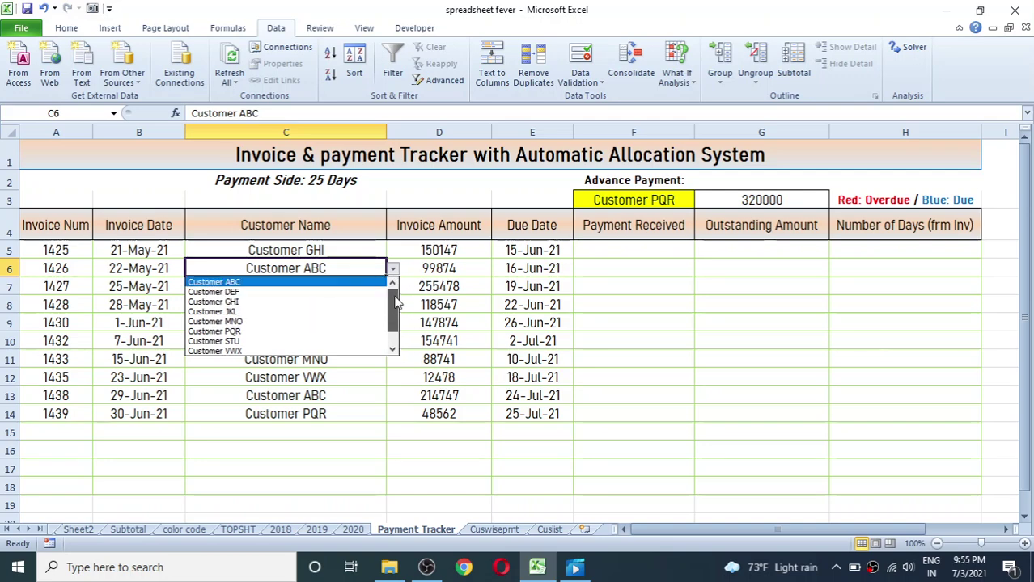
key("Escape")
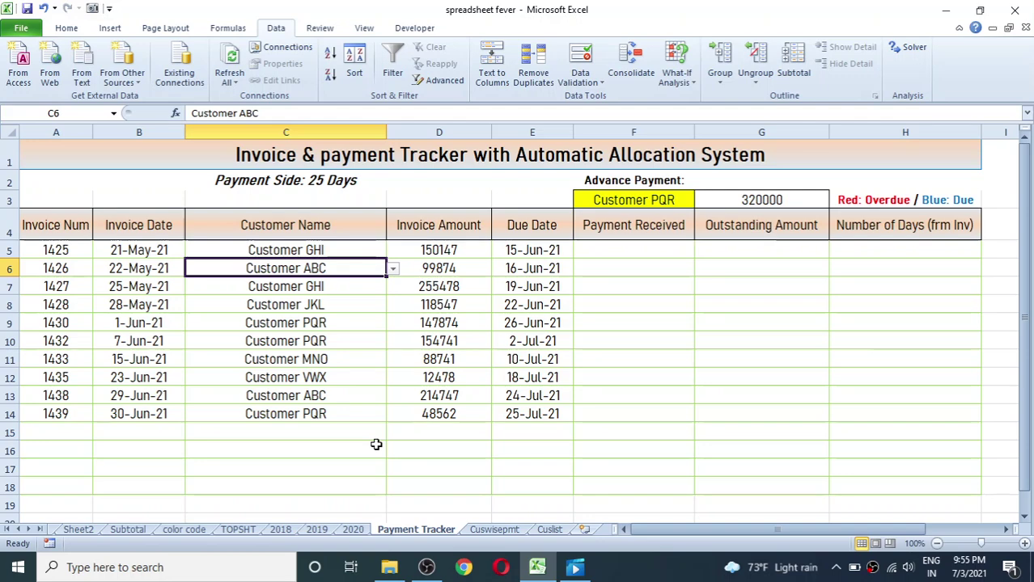
left_click(551, 530)
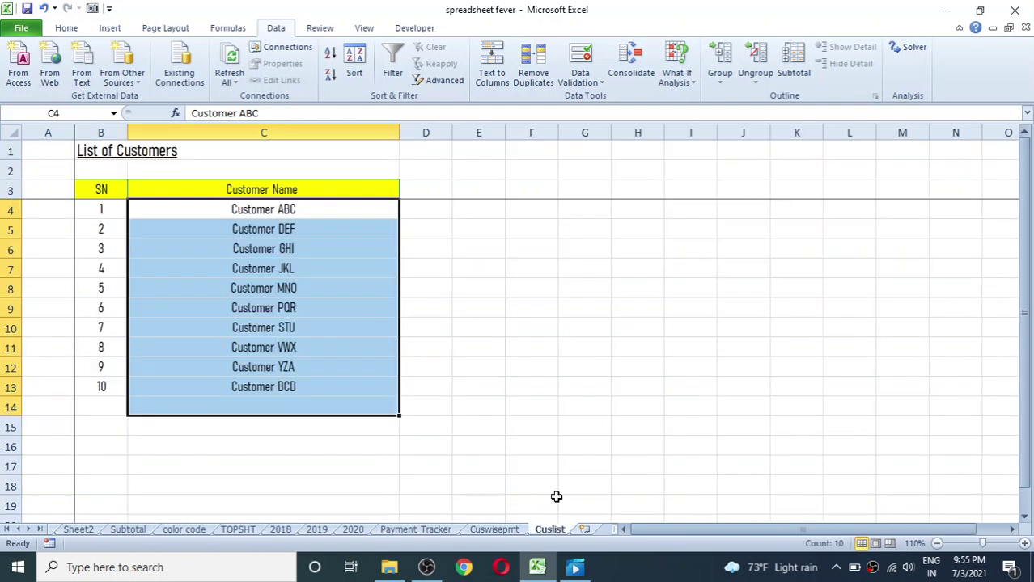
left_click(435, 530)
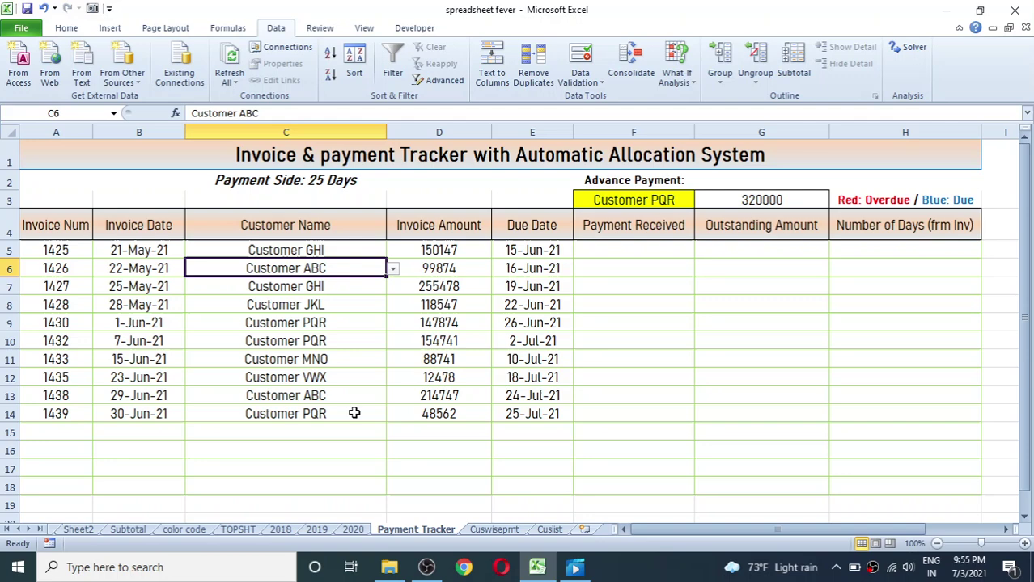
left_click(300, 431)
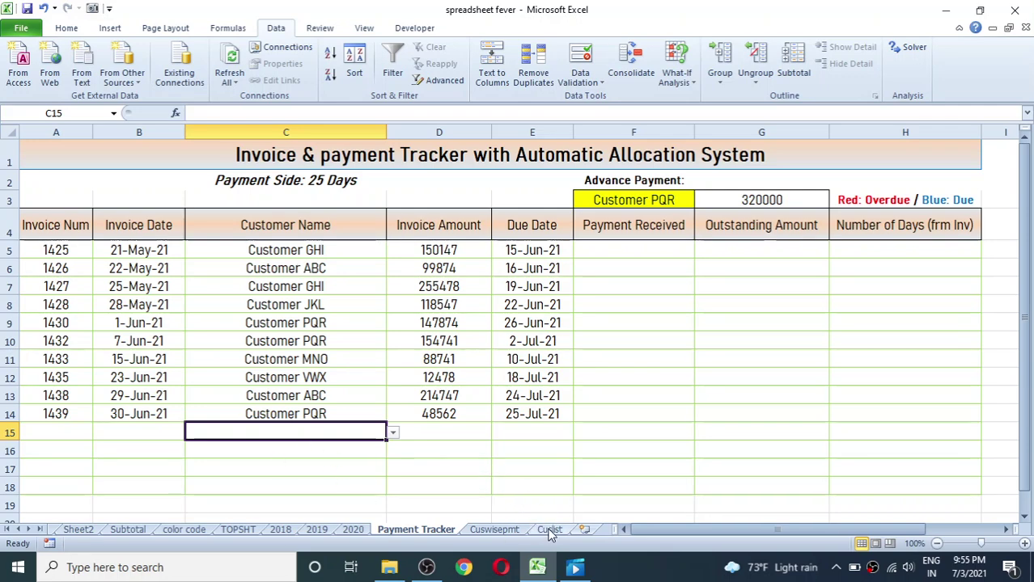
left_click(549, 530)
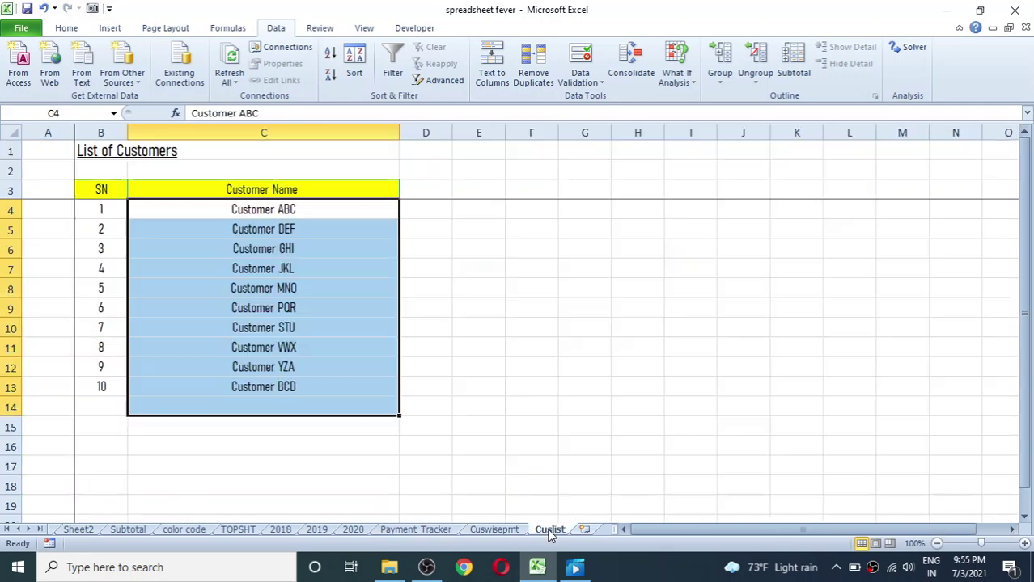
left_click(490, 530)
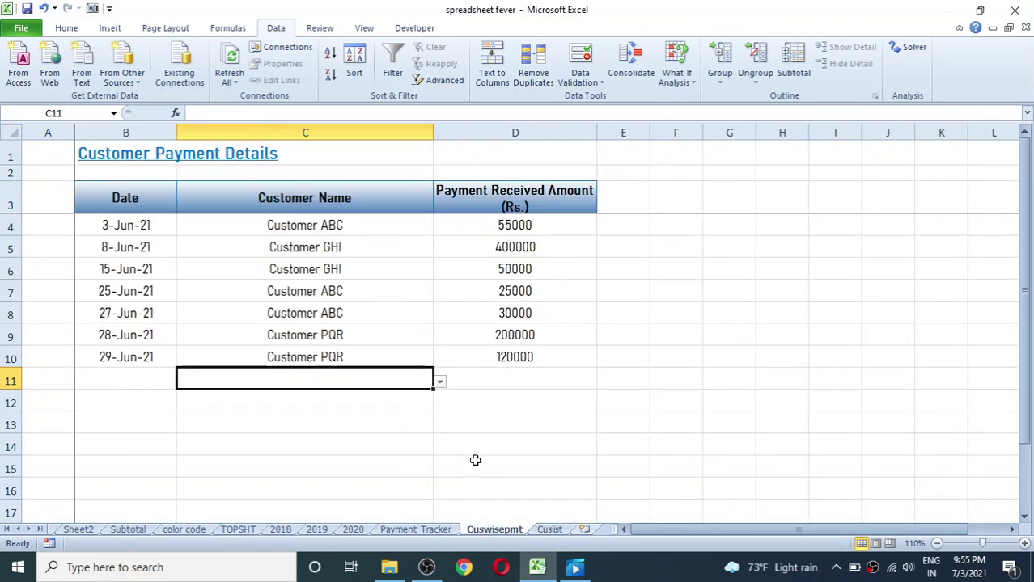
left_click_drag(325, 223, 308, 405)
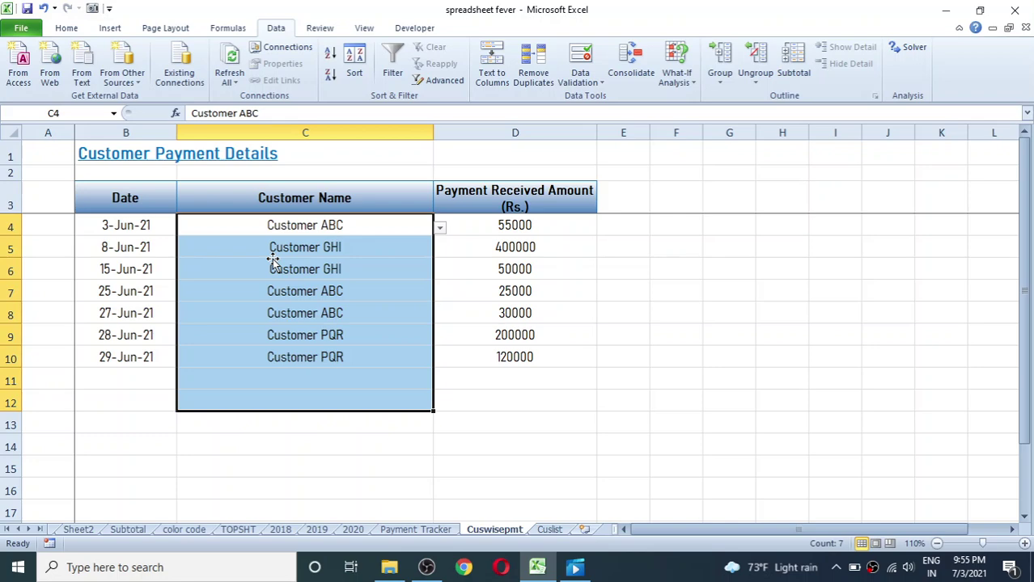
left_click(426, 530)
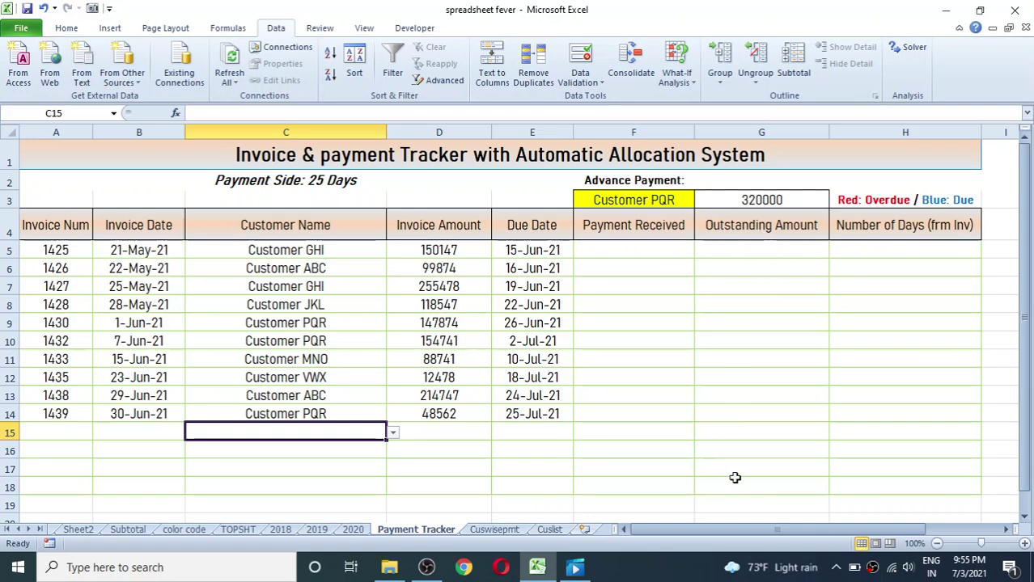
Enter =D5-F5 in G5 and fill it down to G18.
left_click(775, 253)
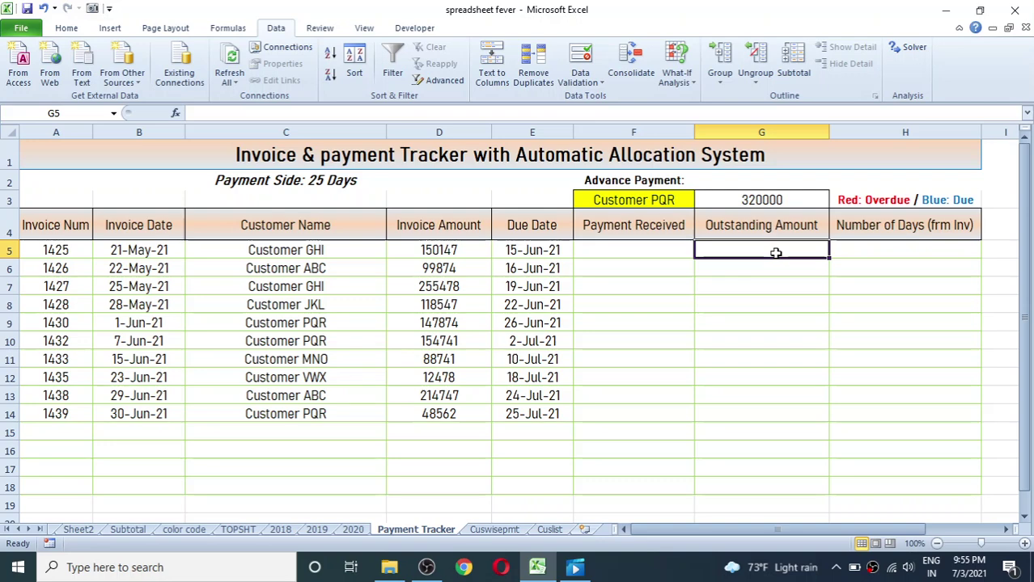
type("=")
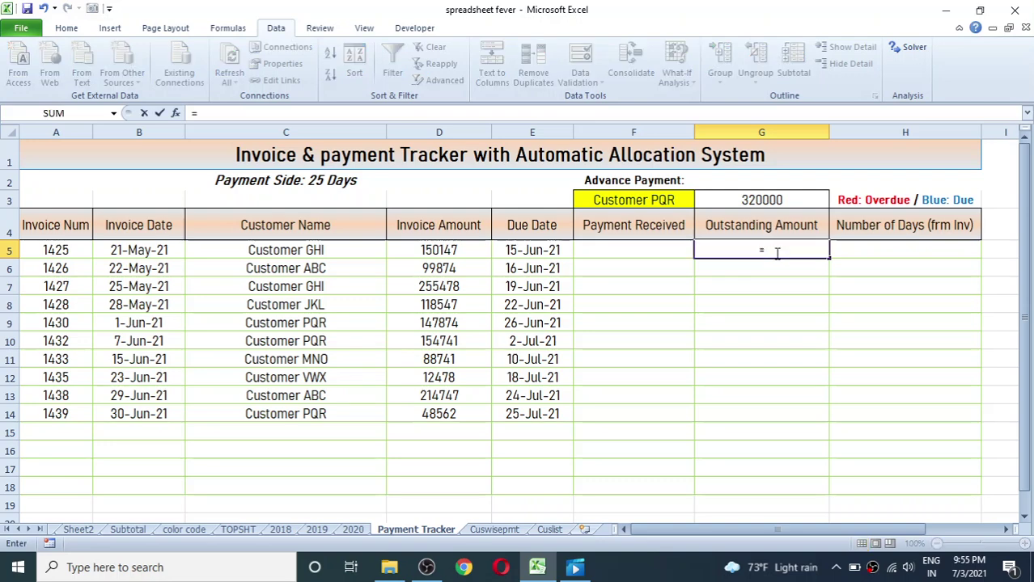
left_click(450, 250)
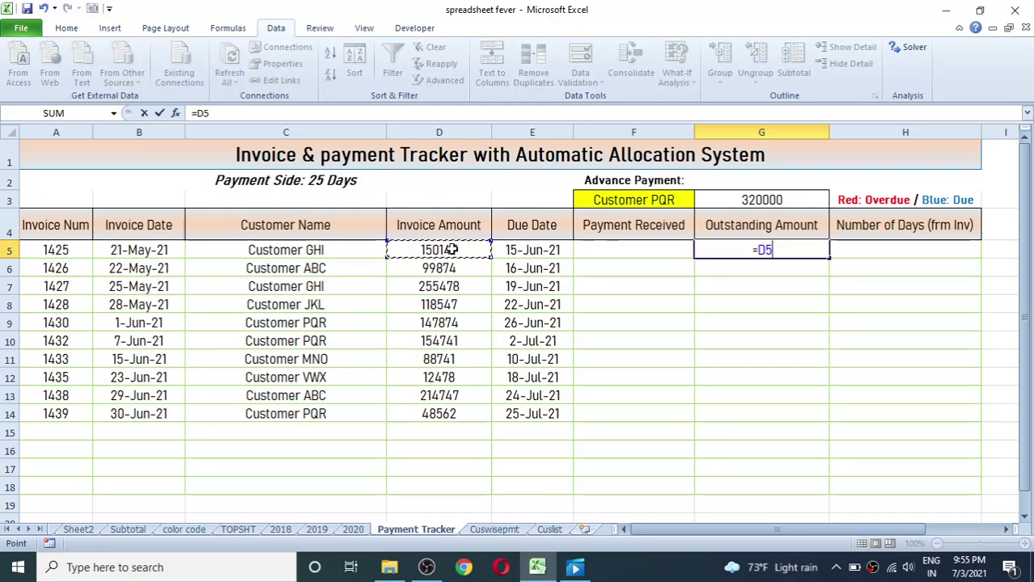
type("-")
left_click(612, 251)
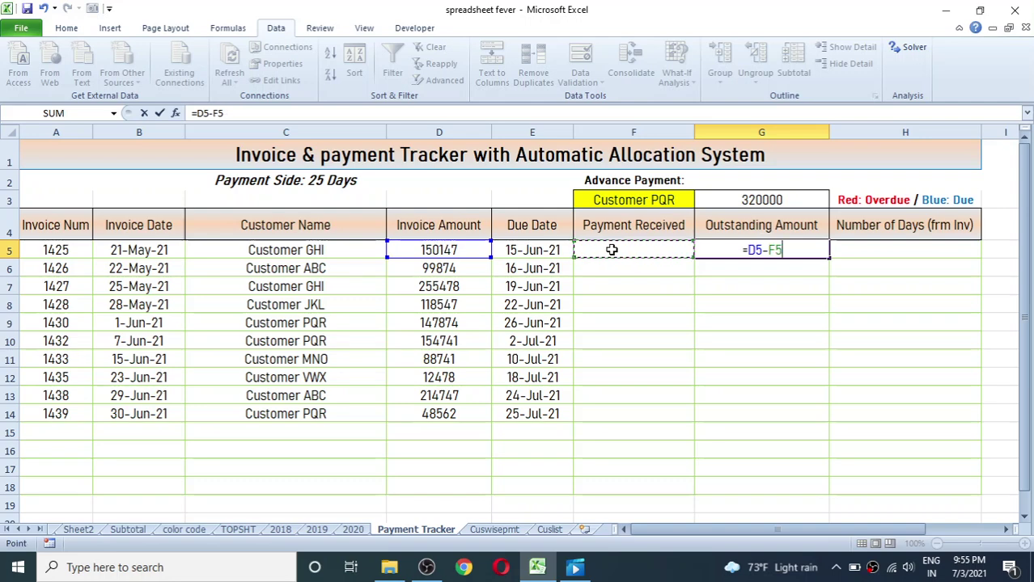
key("Return")
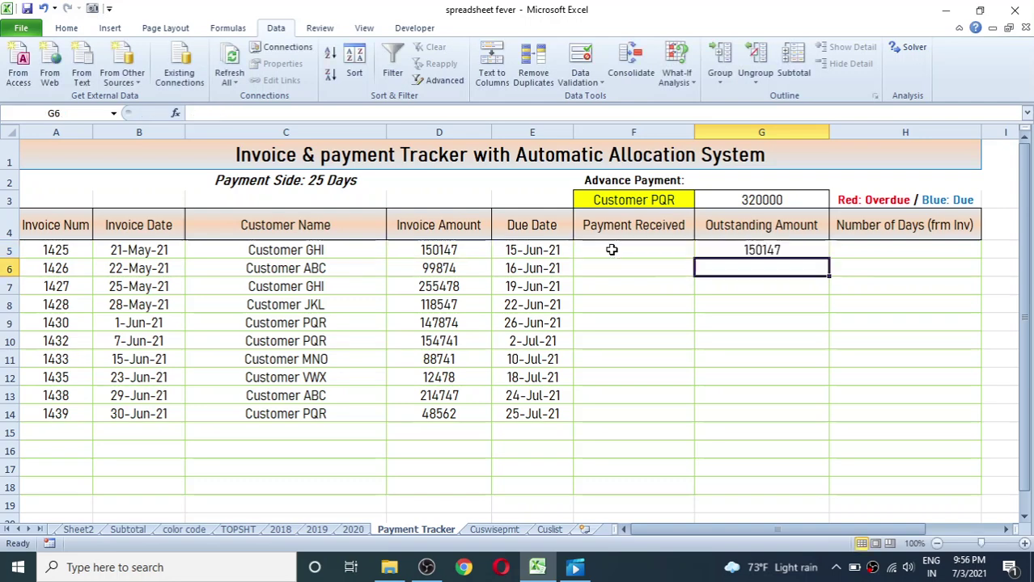
left_click(778, 253)
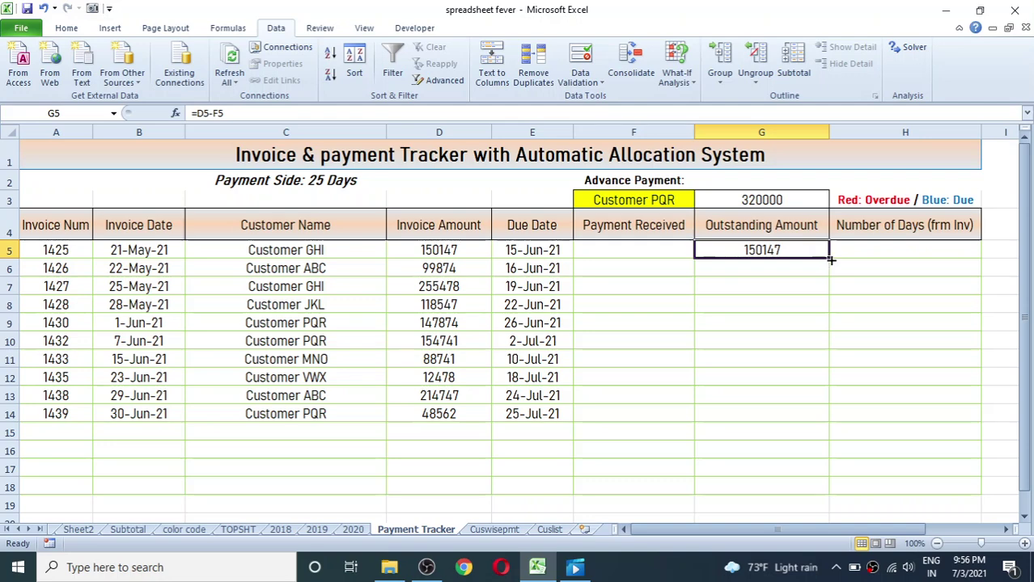
left_click_drag(829, 258, 806, 487)
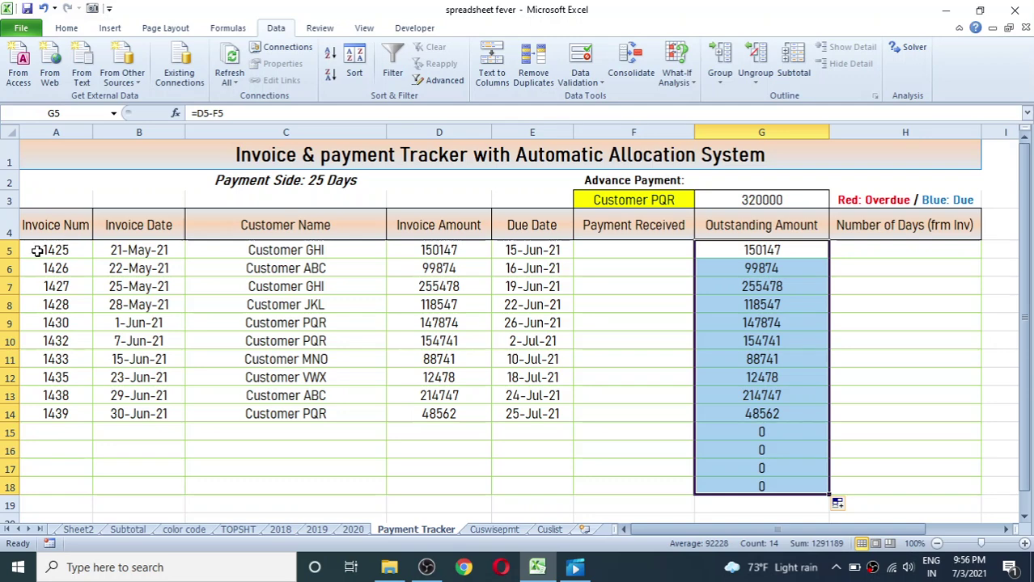
Scroll back to the top and highlight the invoice details and Payment Received cells.
left_click_drag(38, 250, 59, 487)
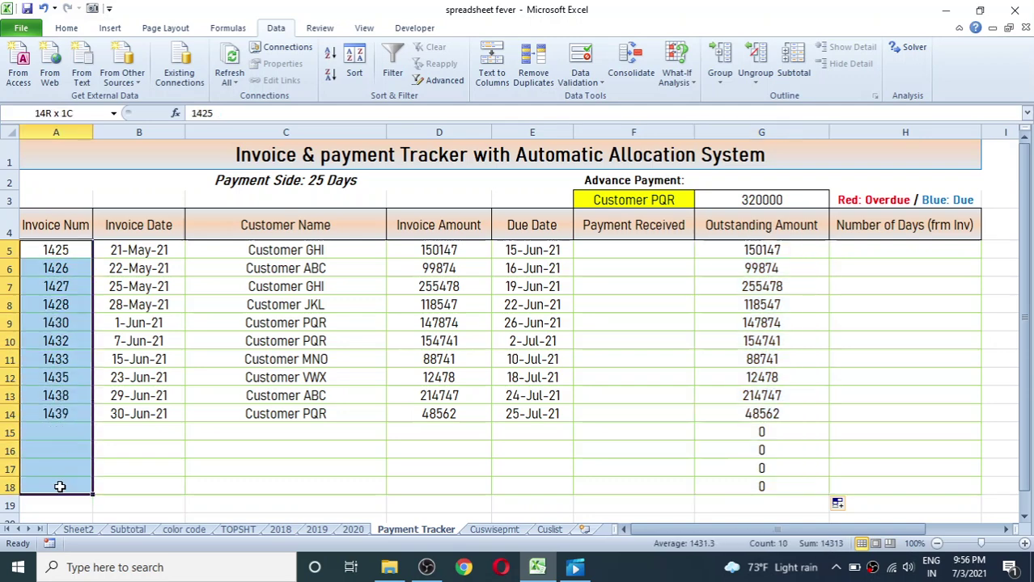
left_click_drag(59, 487, 59, 487)
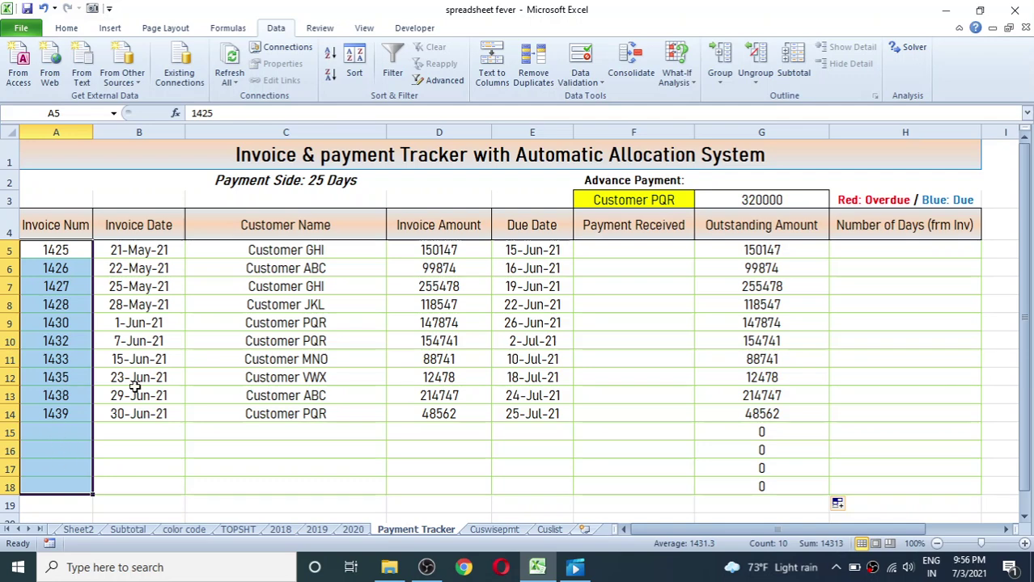
left_click(689, 305)
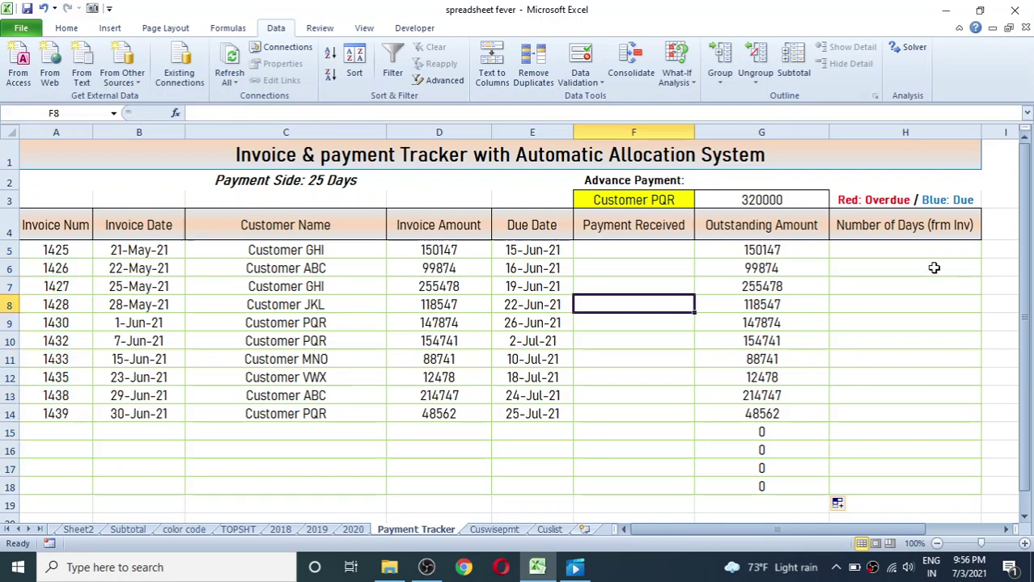
left_click_drag(1025, 252, 1025, 272)
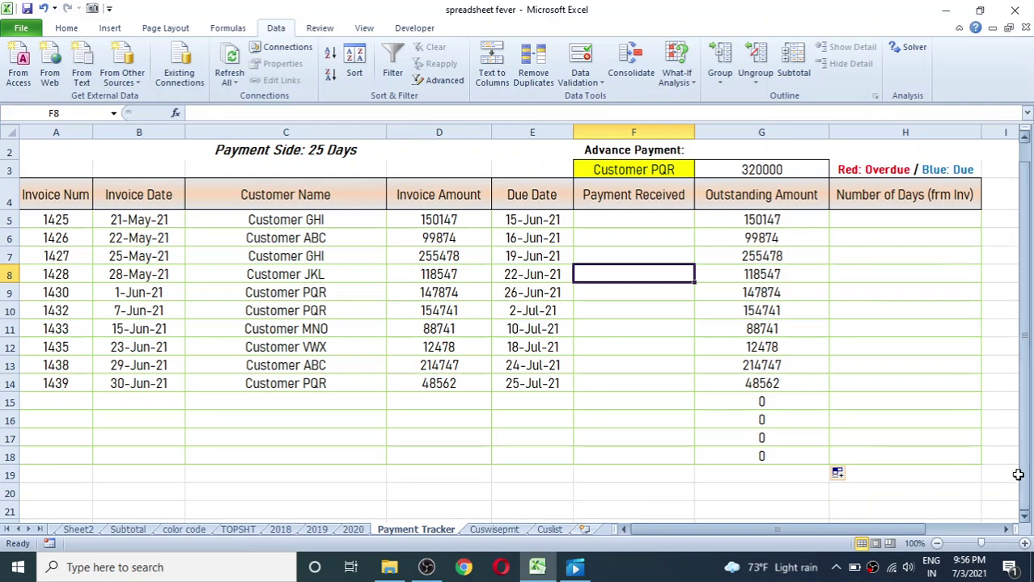
left_click_drag(1027, 519, 1027, 519)
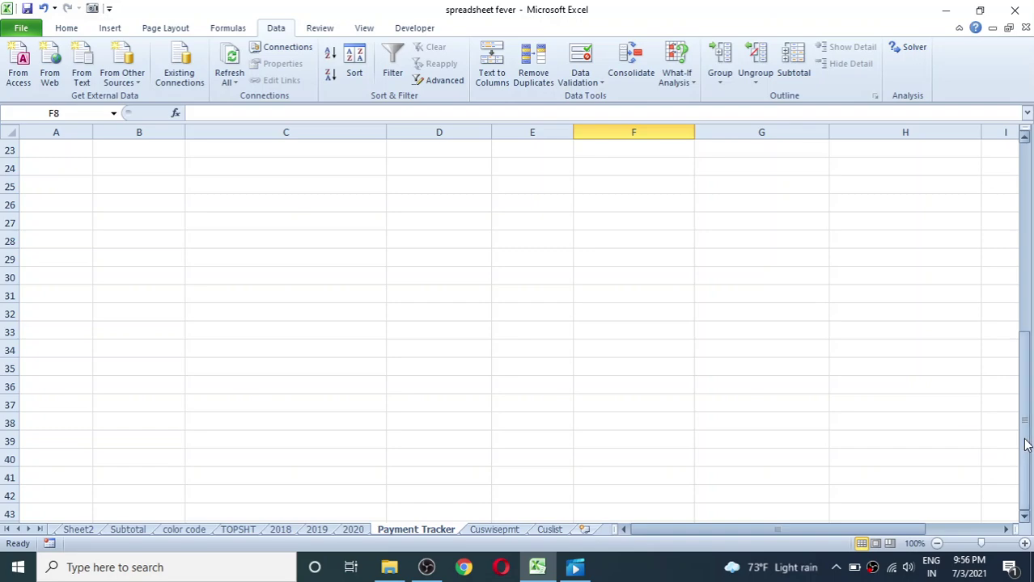
left_click_drag(1027, 444, 1028, 201)
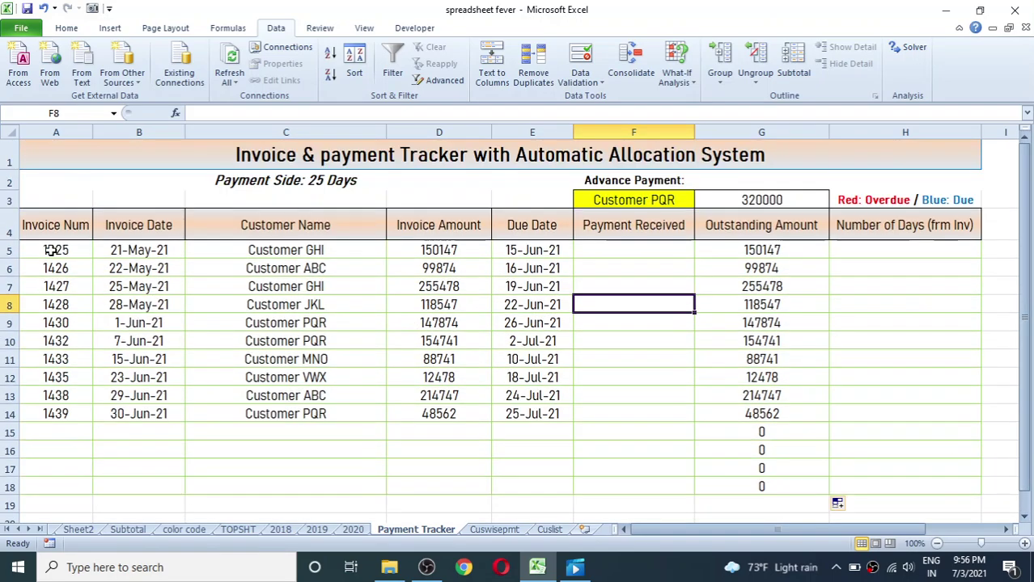
mouse_move(49, 250)
left_mouse_down()
mouse_move(279, 365)
mouse_move(552, 470)
left_mouse_up()
left_click(552, 472)
left_click(627, 338)
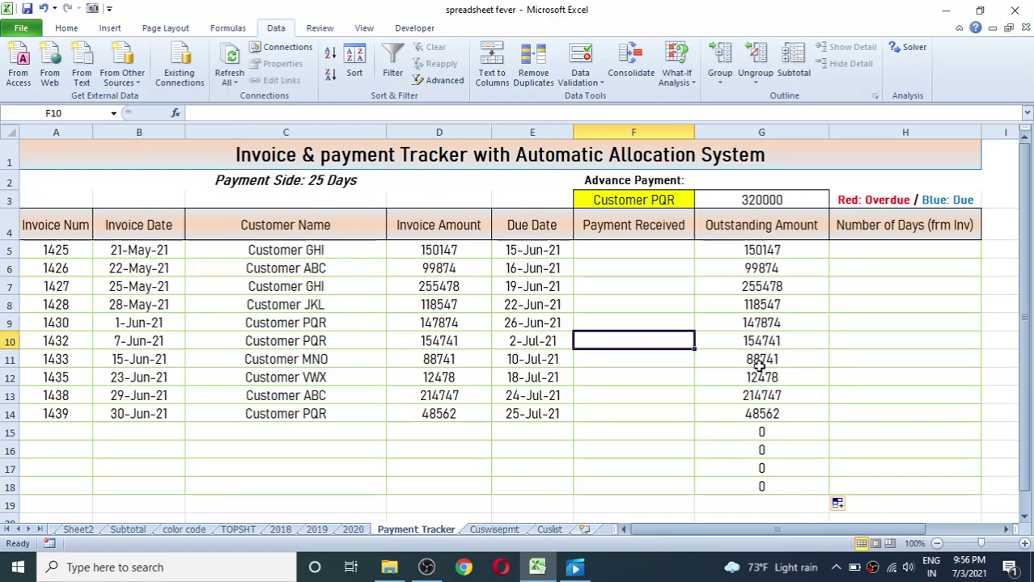
Enter =TODAY()-B5 in H5 for invoice 1425's days since invoicing.
left_click(888, 251)
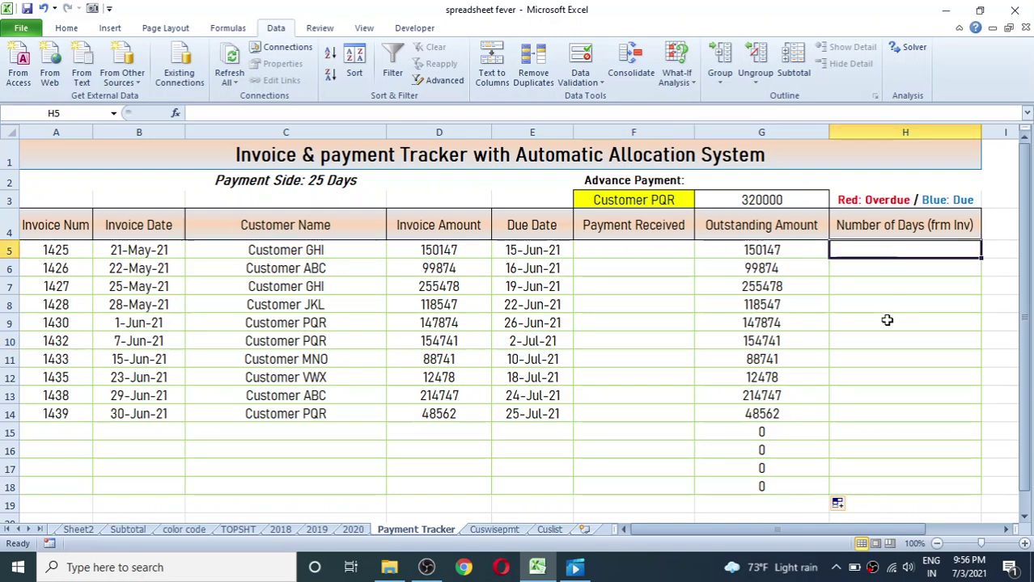
type("=to")
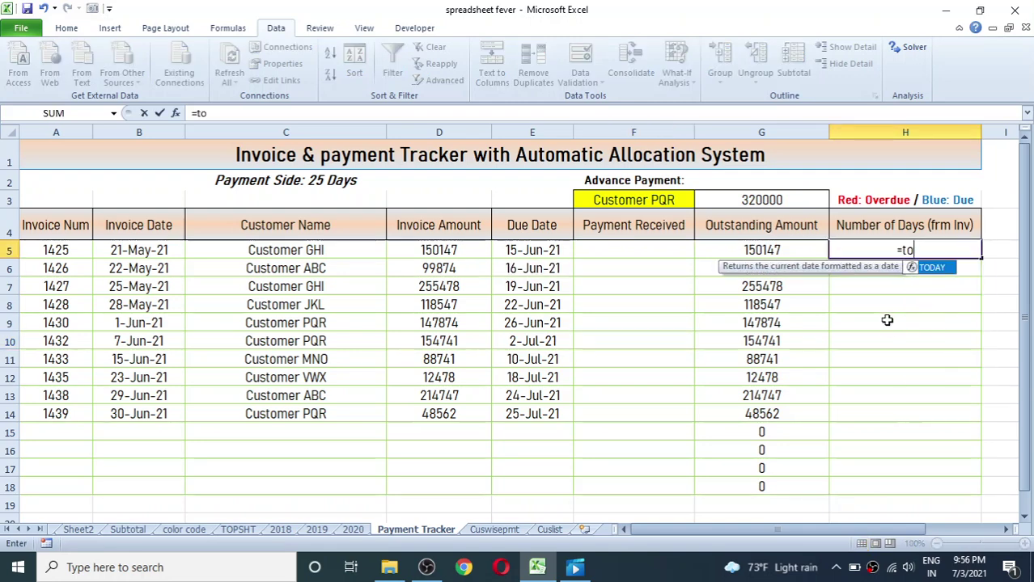
type("day")
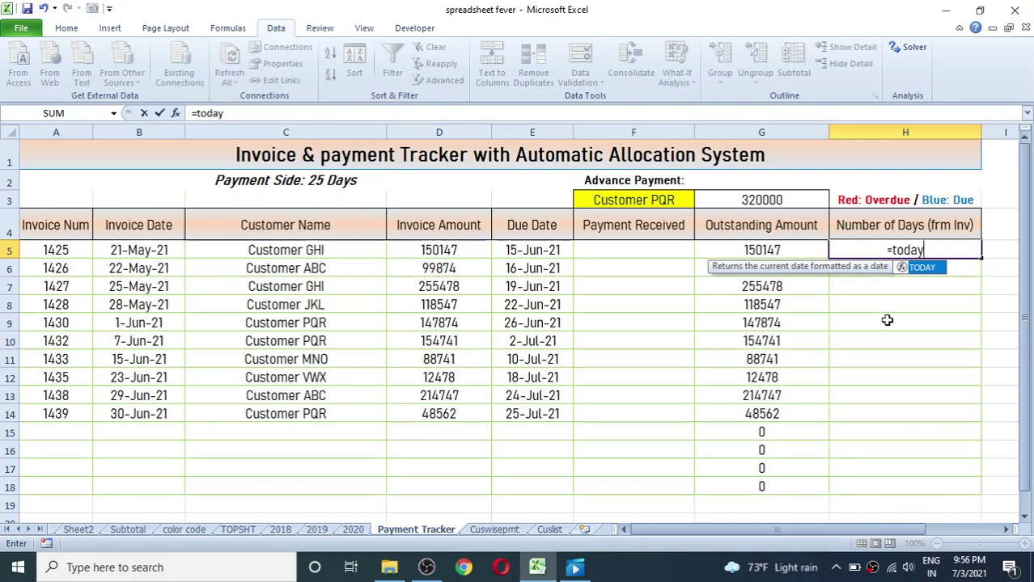
type("()-")
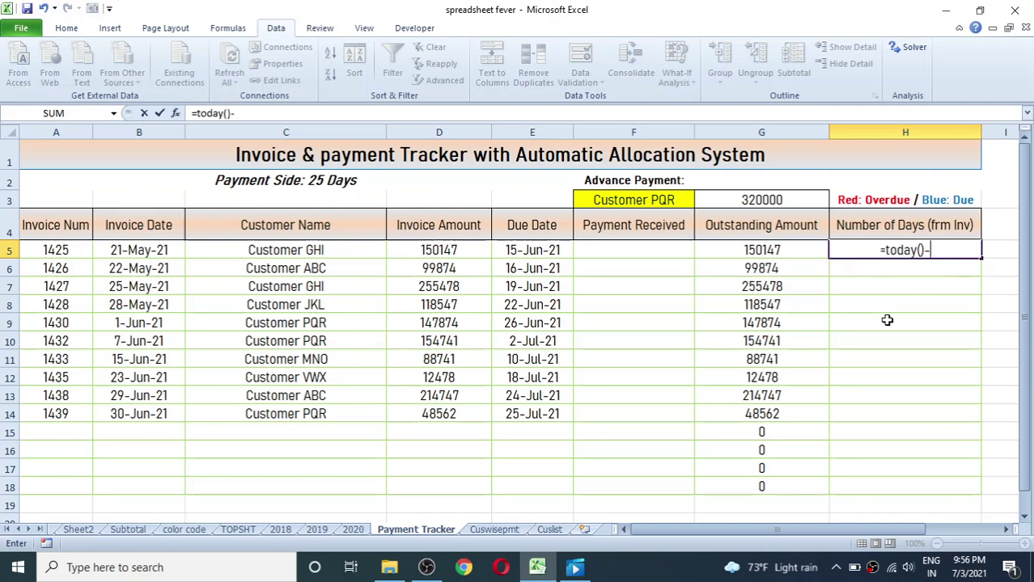
left_click(166, 252)
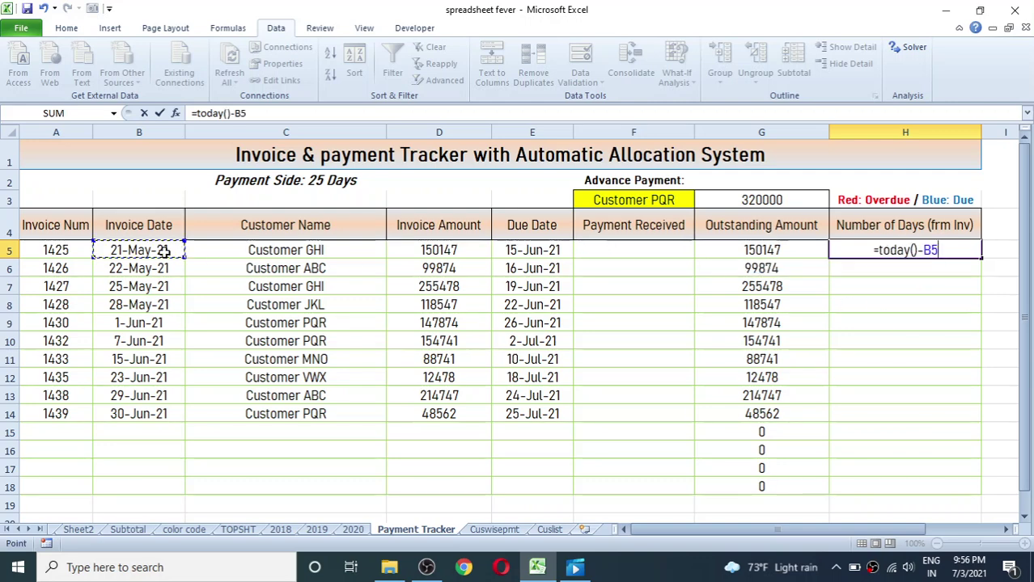
key("Return")
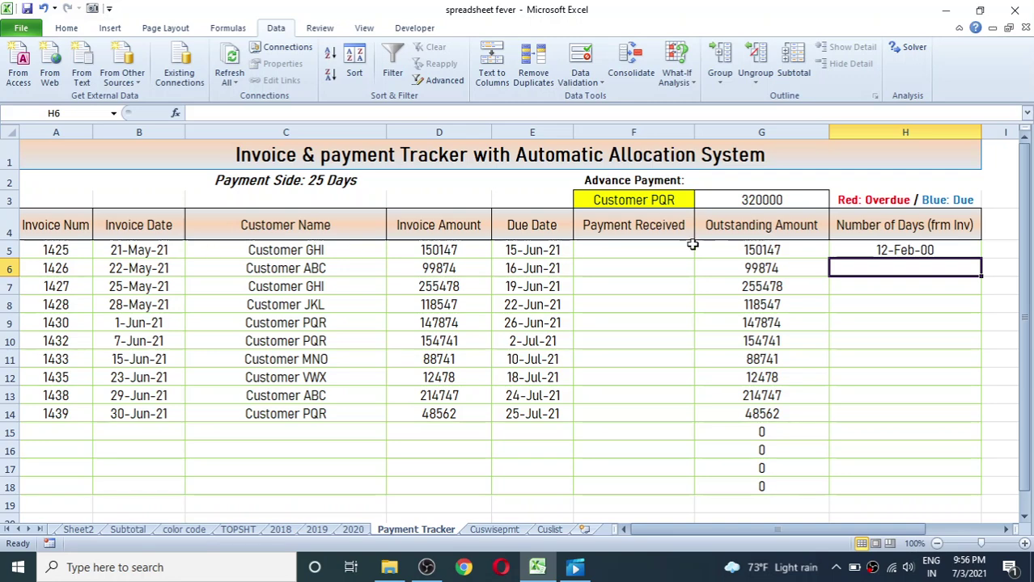
left_click(911, 252)
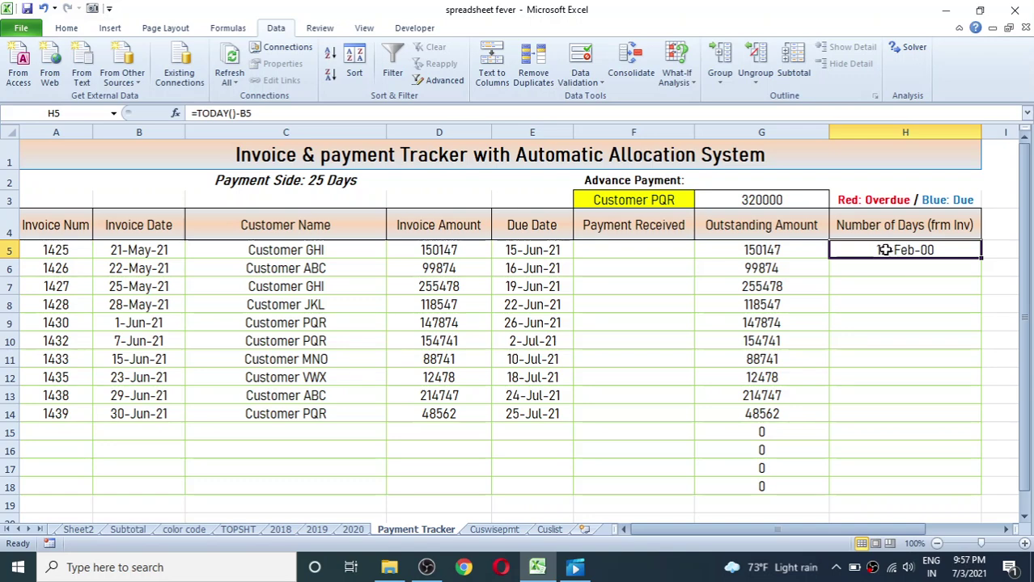
Format H5 as Number with 0 decimal places so it reads 43.
right_click(886, 253)
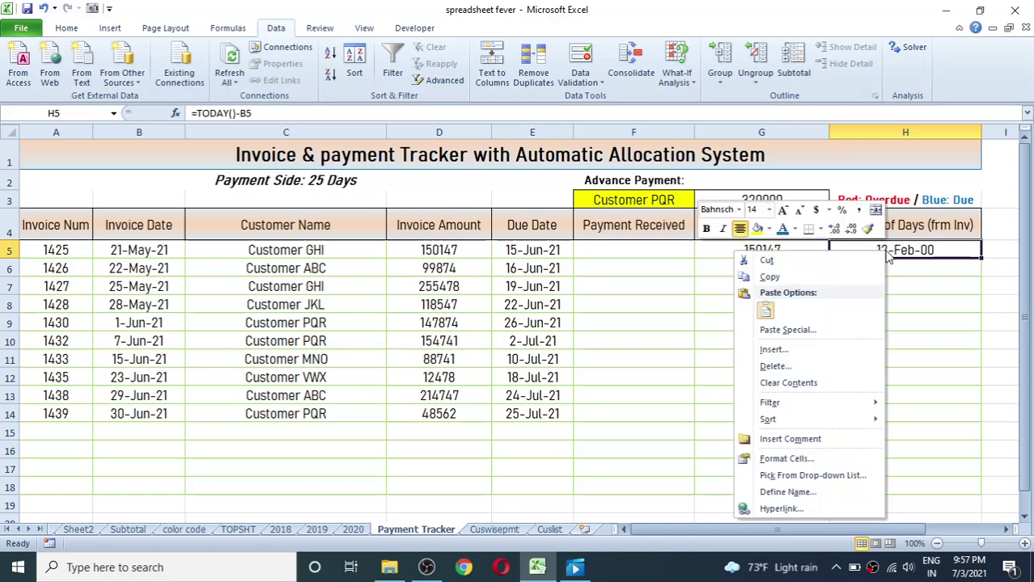
left_click(780, 460)
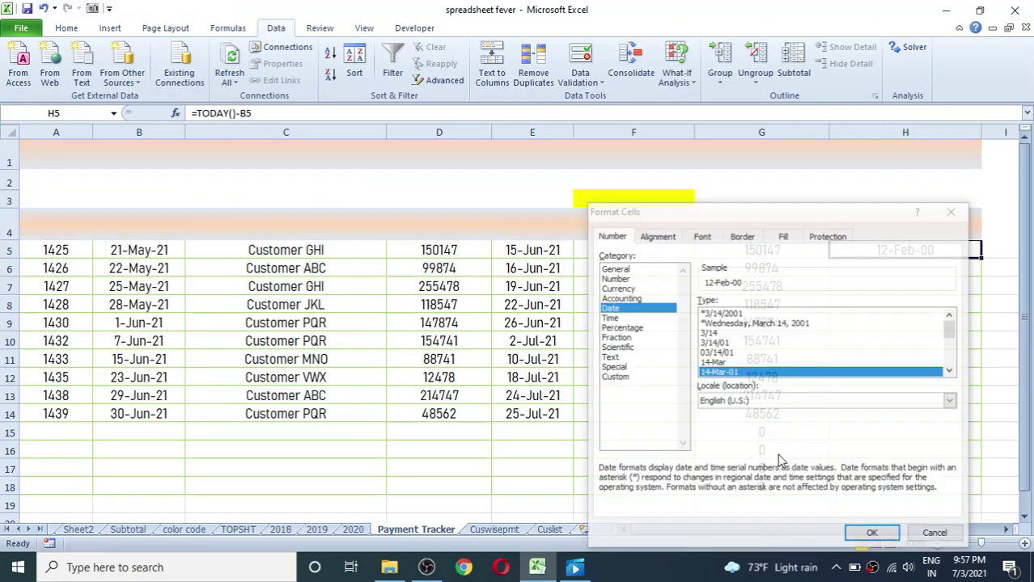
left_click(617, 279)
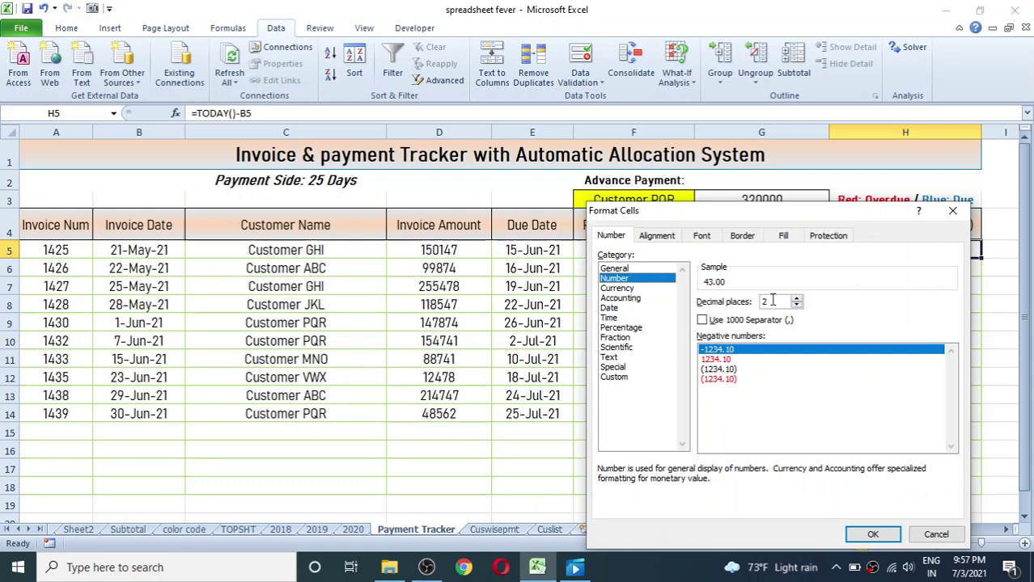
left_click(793, 306)
left_click(794, 307)
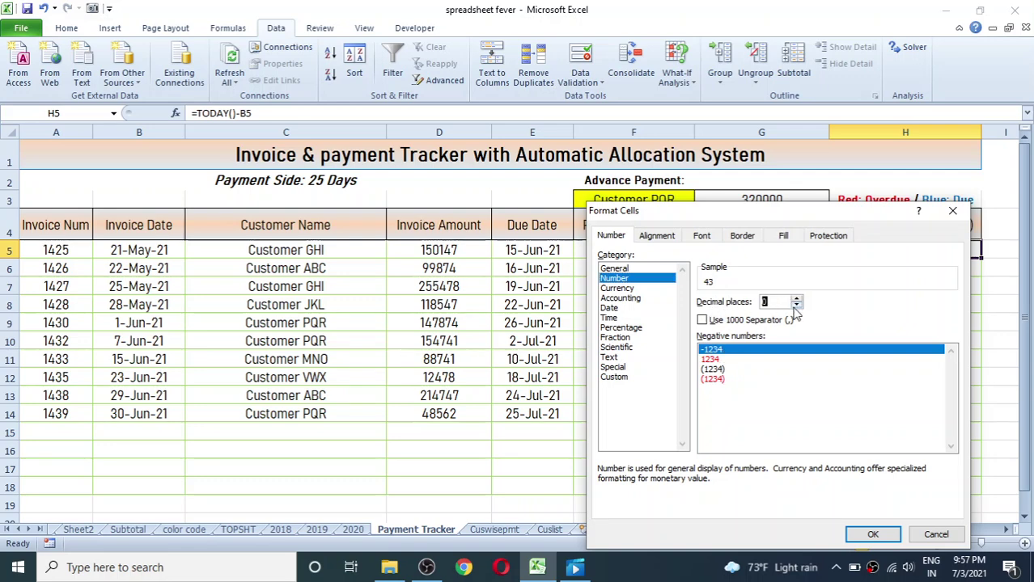
left_click(873, 534)
left_click(909, 315)
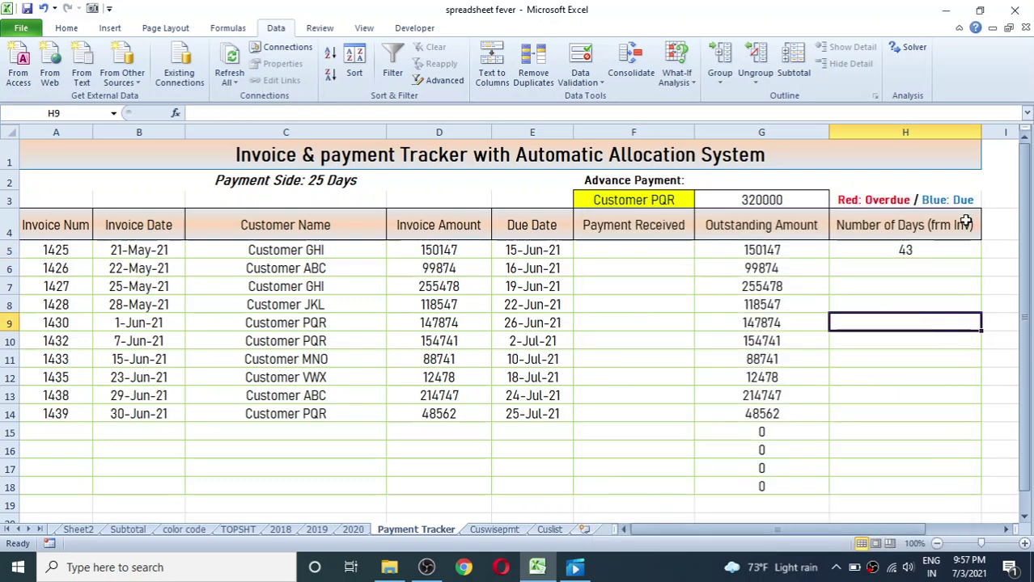
Fill the =TODAY()-B5 days formula from H5 down to H18.
left_click(914, 249)
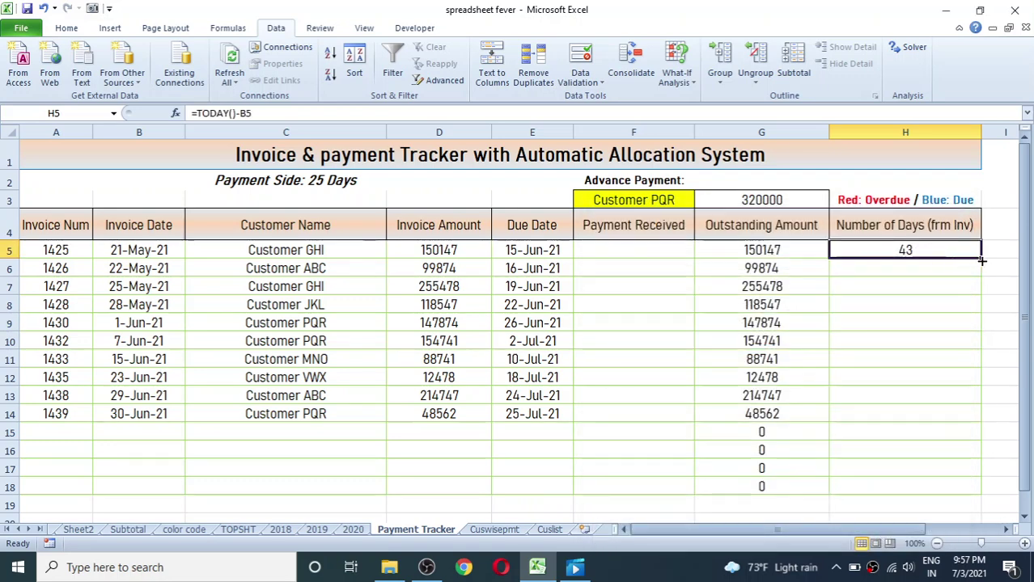
left_click_drag(981, 261, 1001, 403)
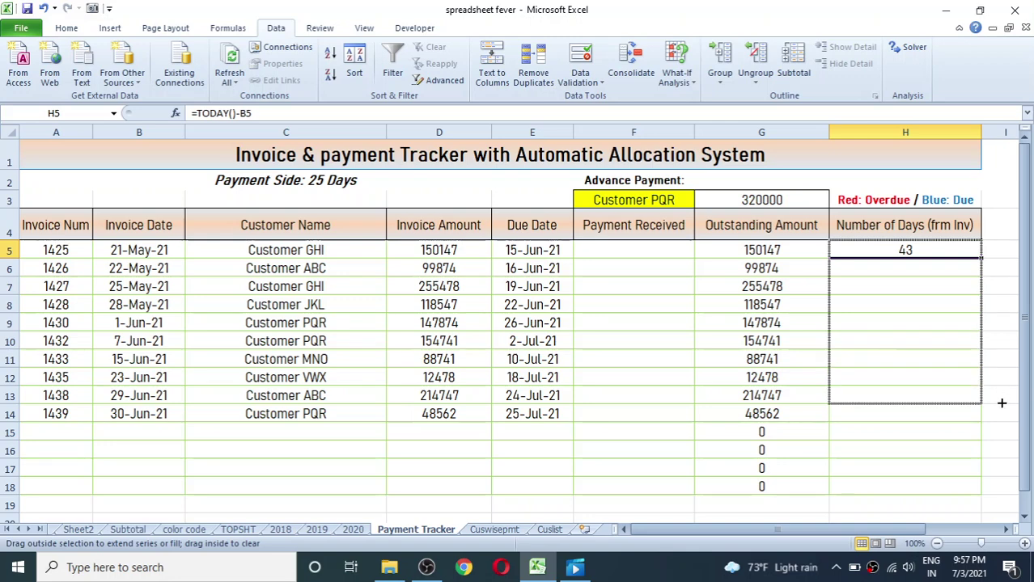
left_click_drag(1001, 403, 972, 494)
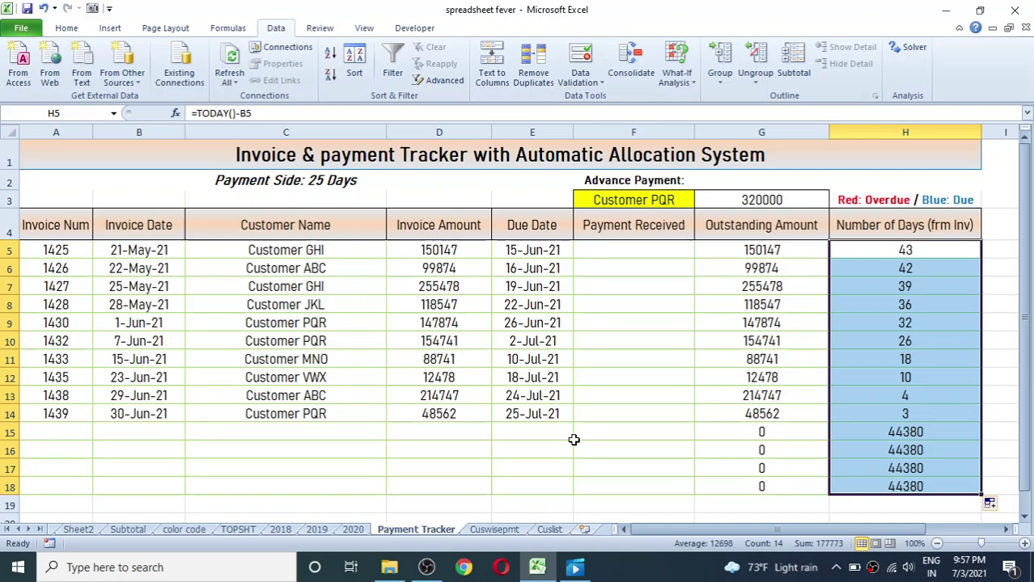
Inspect the blank rows 15–18, whose day counts wrongly show 44380.
left_click(782, 454)
left_click(907, 471)
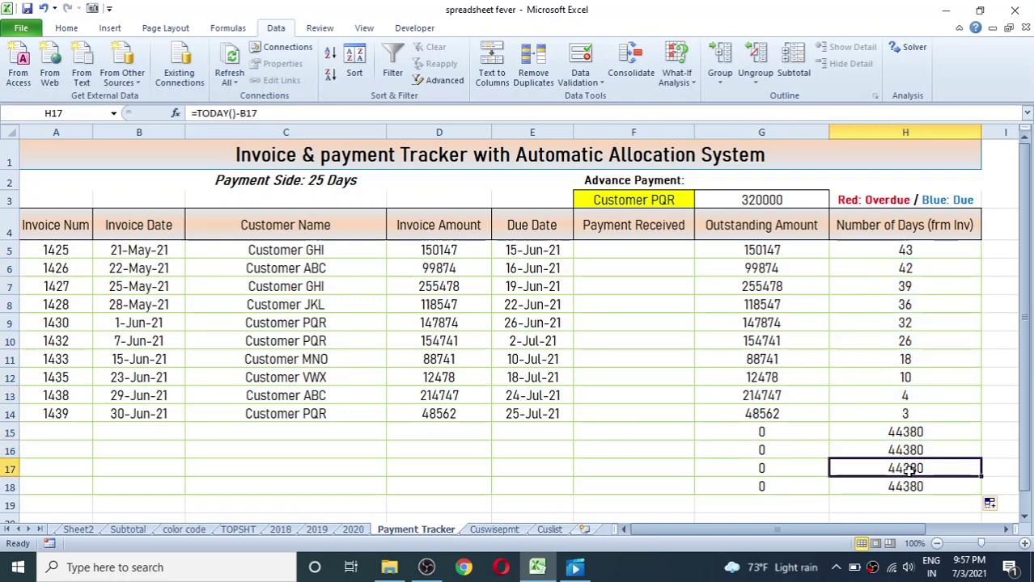
left_click(898, 429)
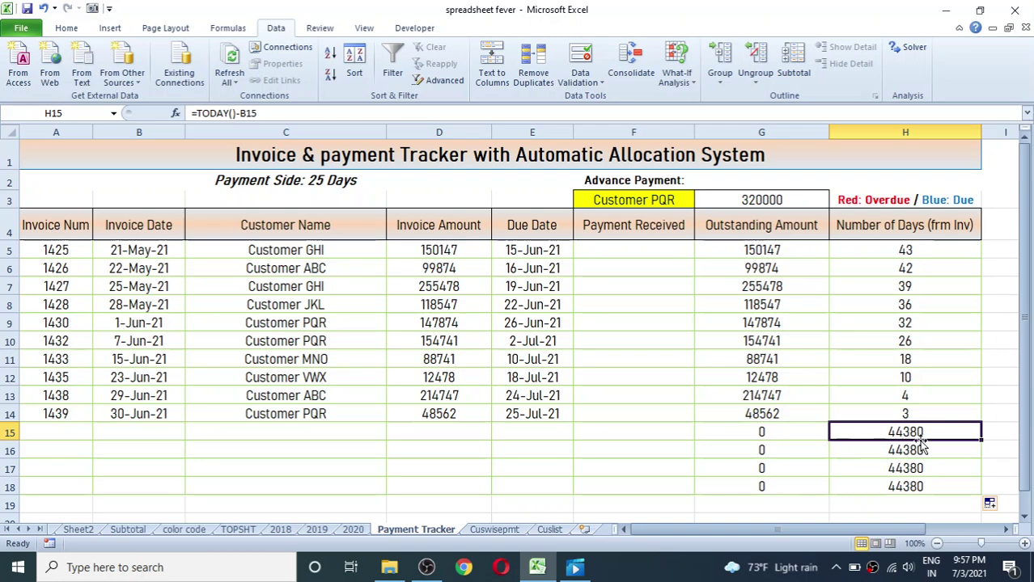
mouse_move(71, 437)
left_mouse_down()
mouse_move(330, 466)
mouse_move(841, 440)
left_mouse_up()
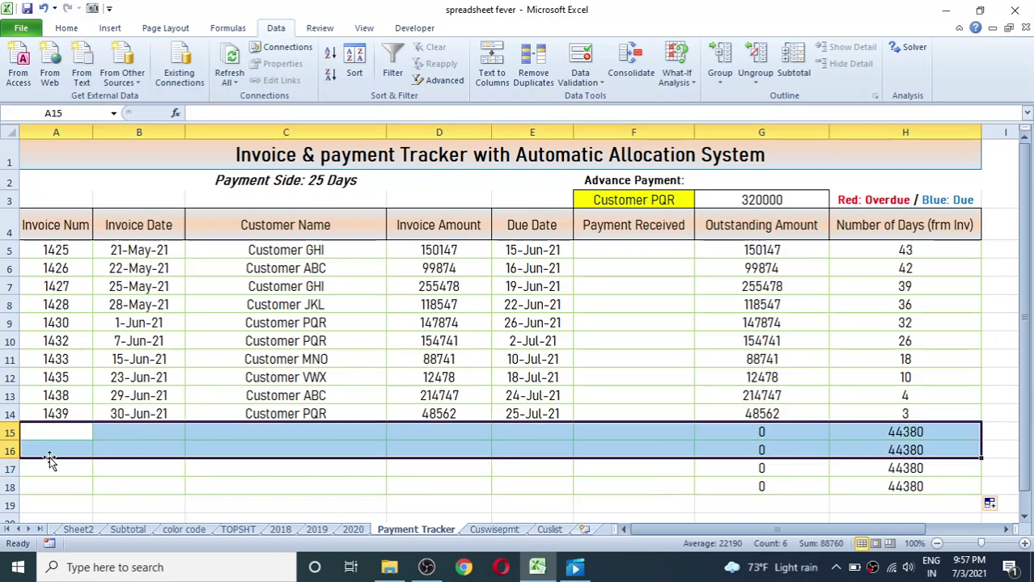
left_click(455, 471)
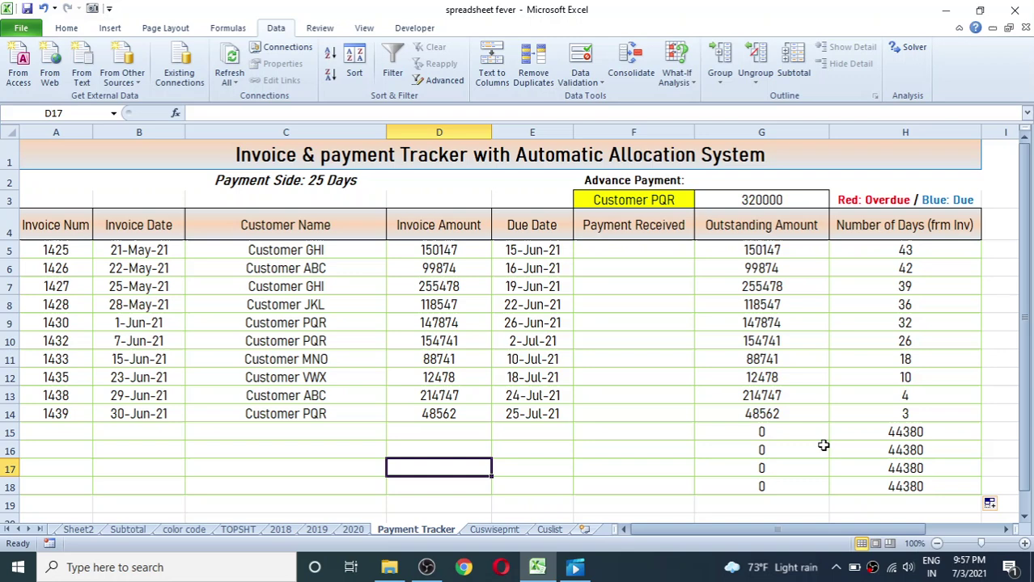
left_click(884, 436)
left_click(906, 450)
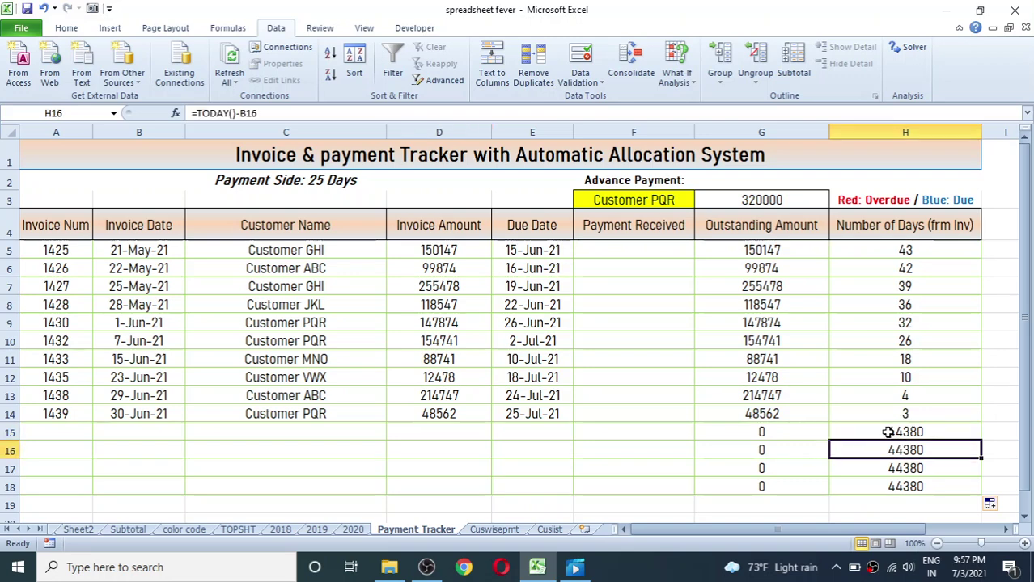
left_click_drag(887, 432, 886, 486)
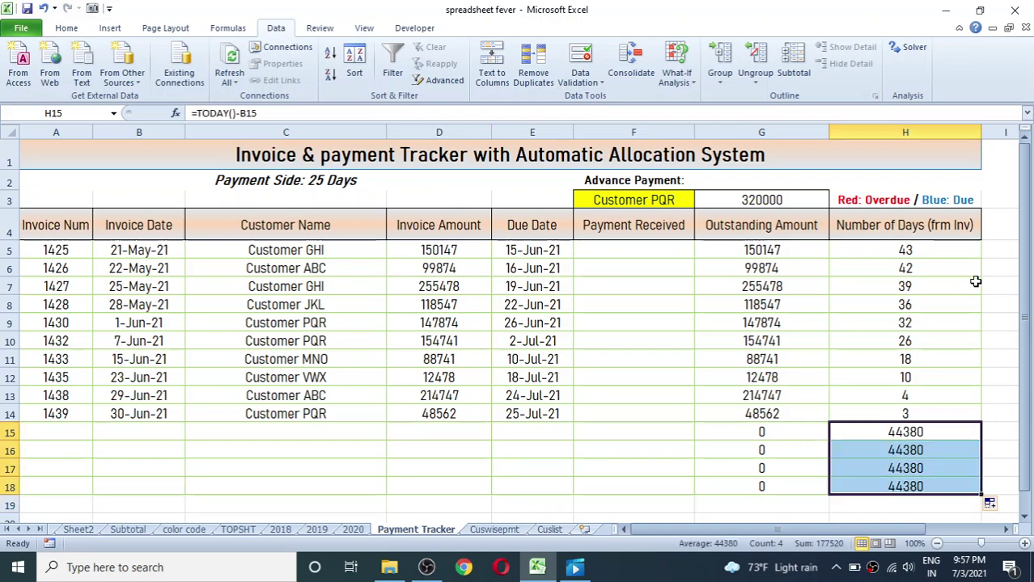
left_click(911, 249)
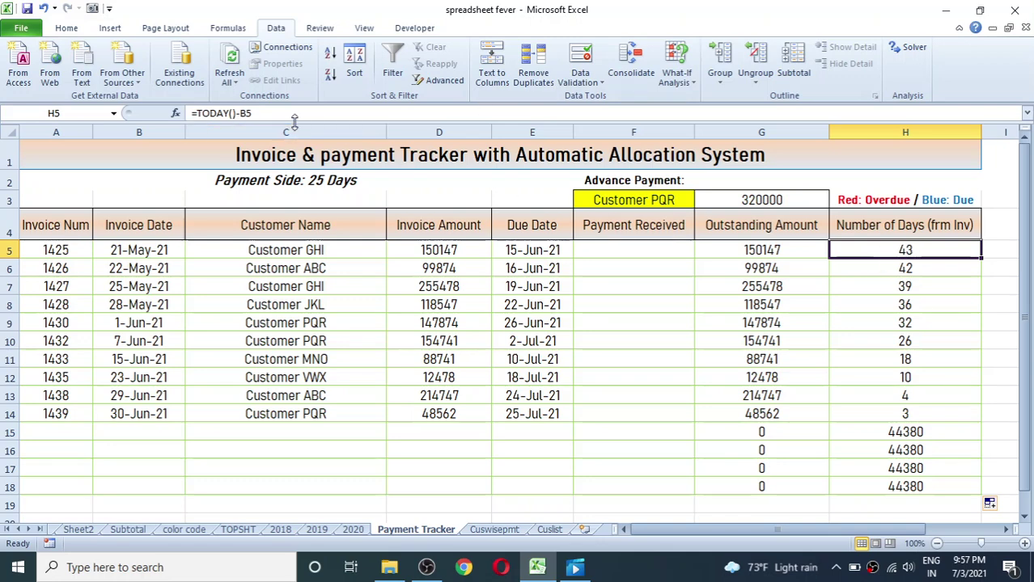
Rewrite H5 as =IF(A5="","",TODAY()-B5).
double_click(898, 250)
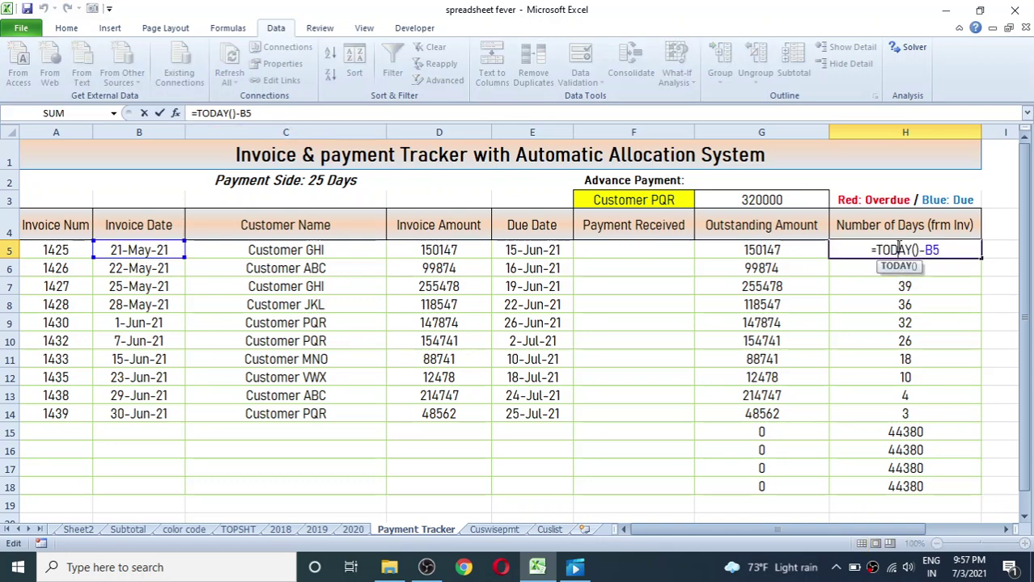
left_click(875, 250)
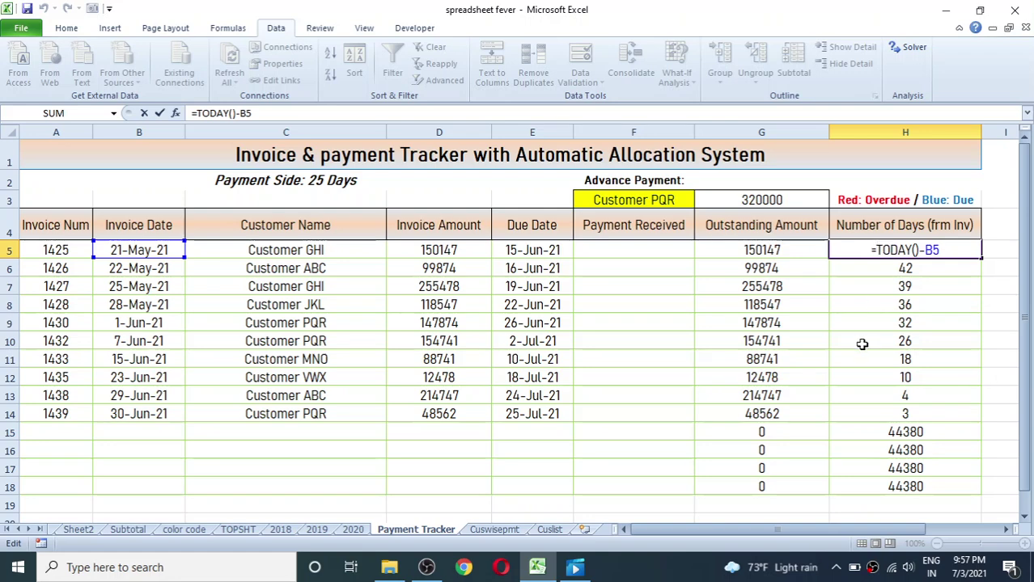
type("IF(")
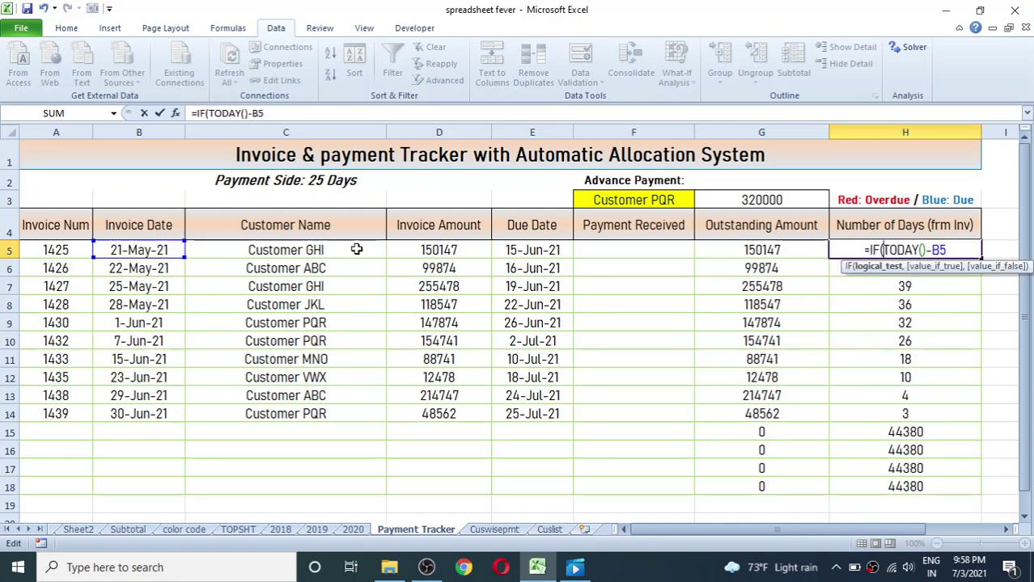
left_click(61, 253)
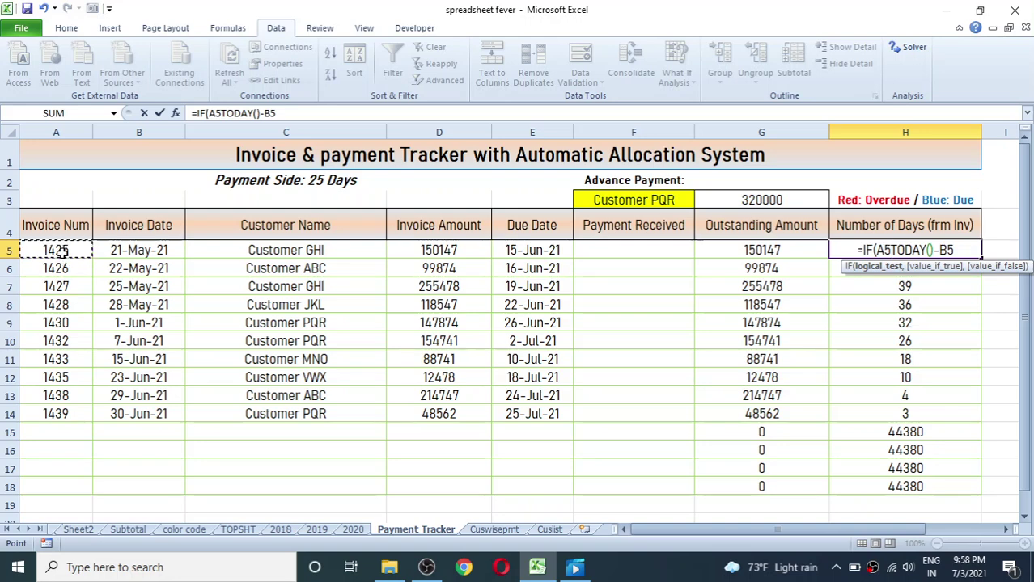
type("=")
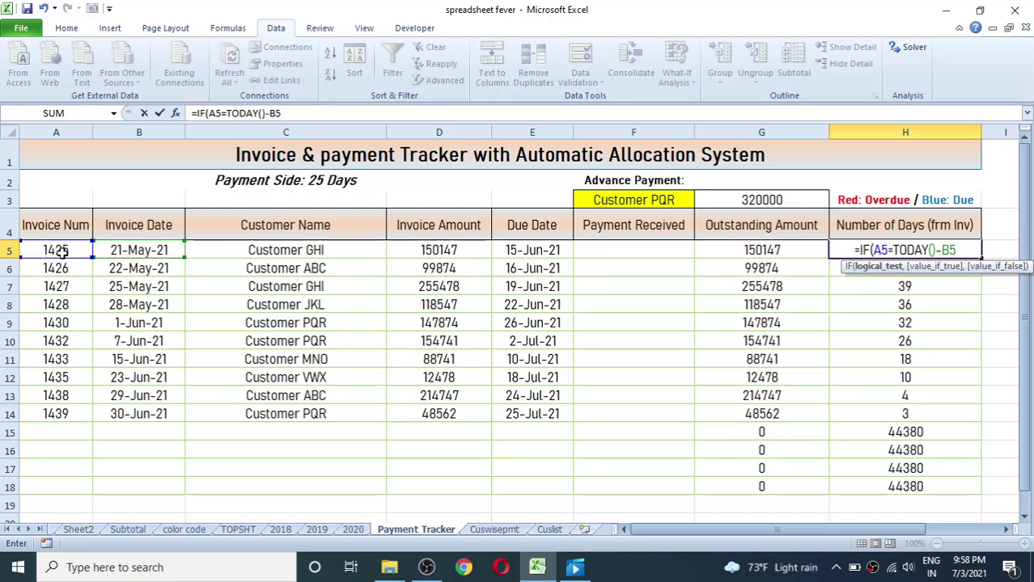
type("\"\"")
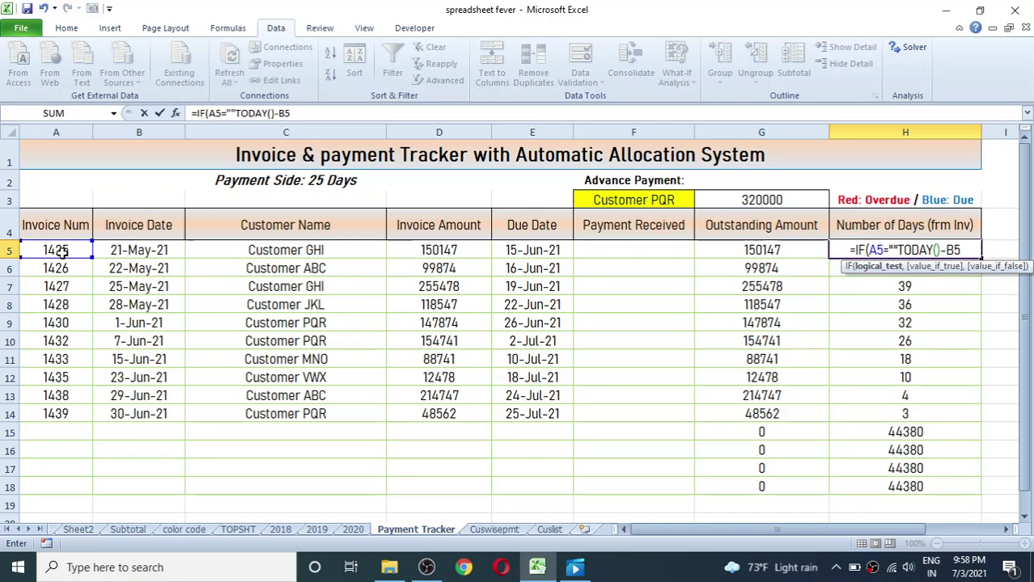
type(",")
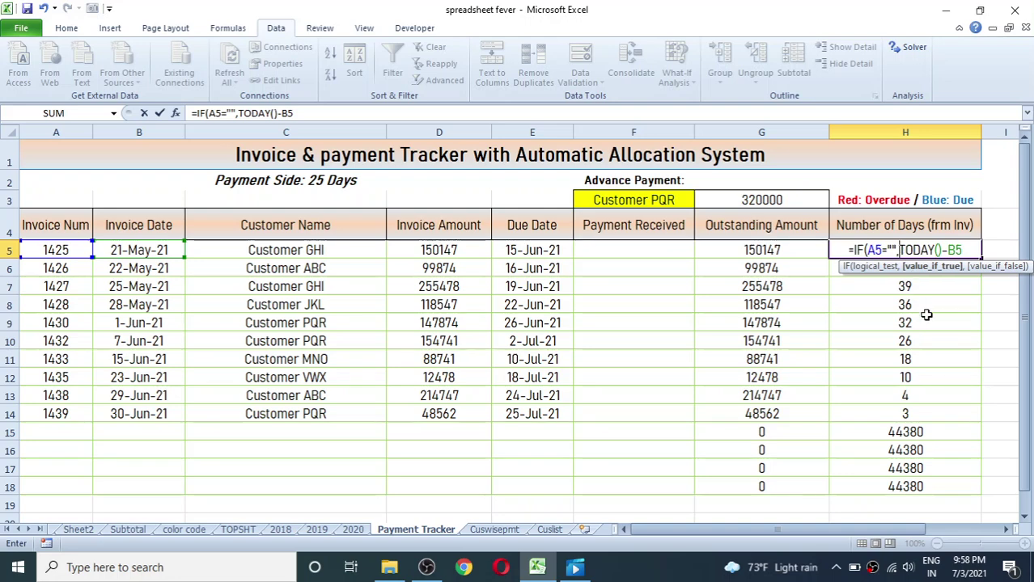
type("\"")
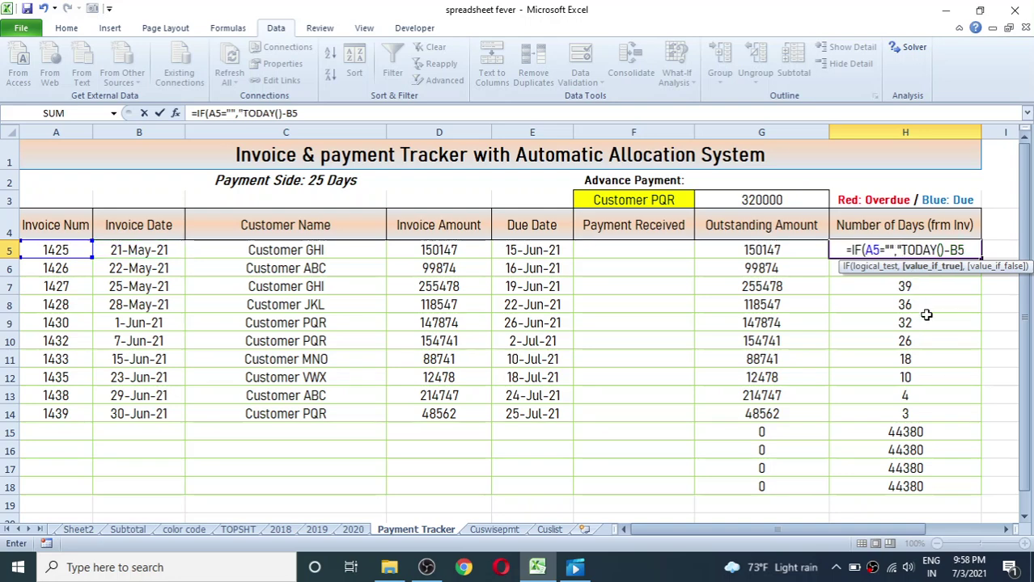
type("\",")
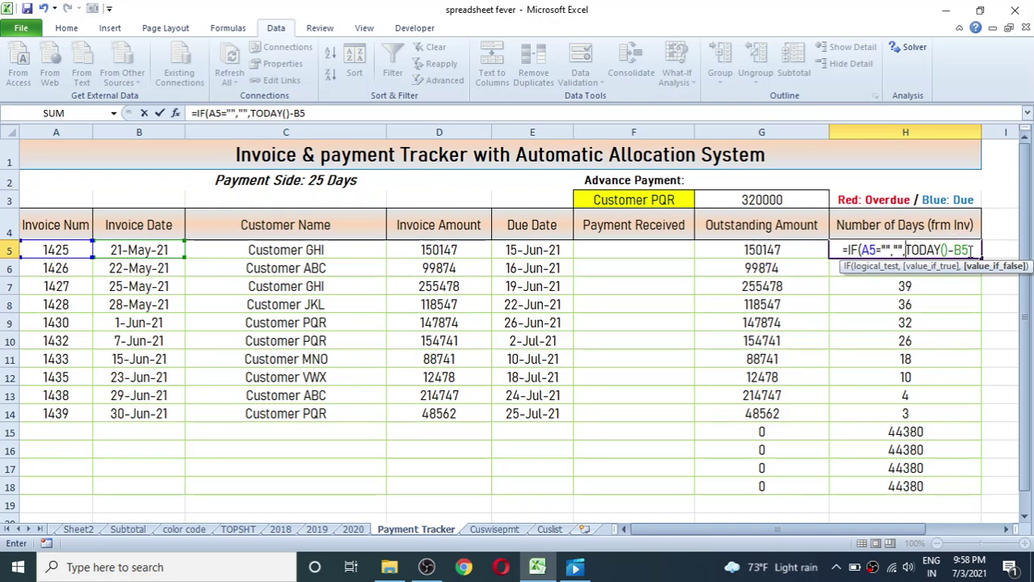
type(")")
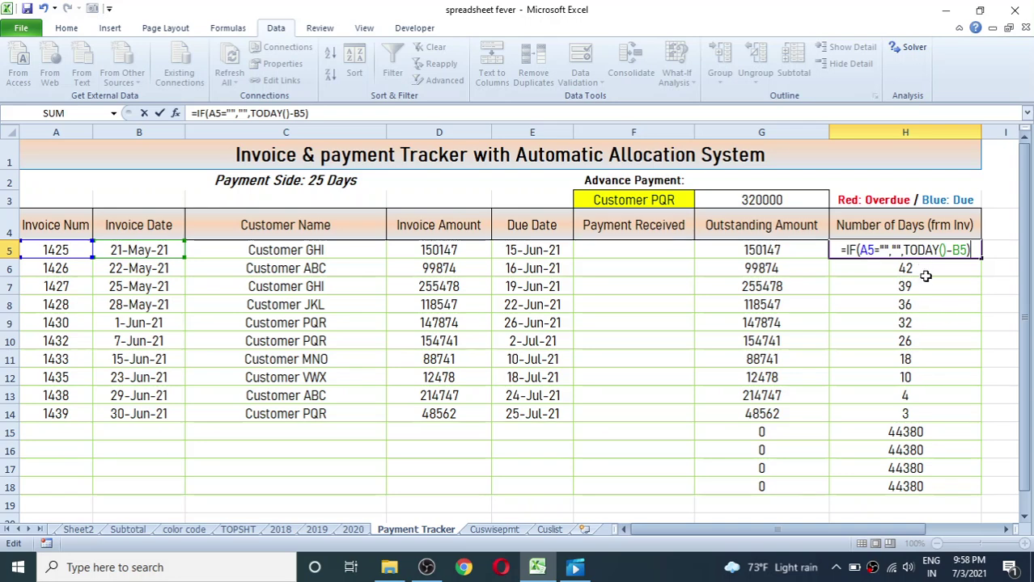
key("Return")
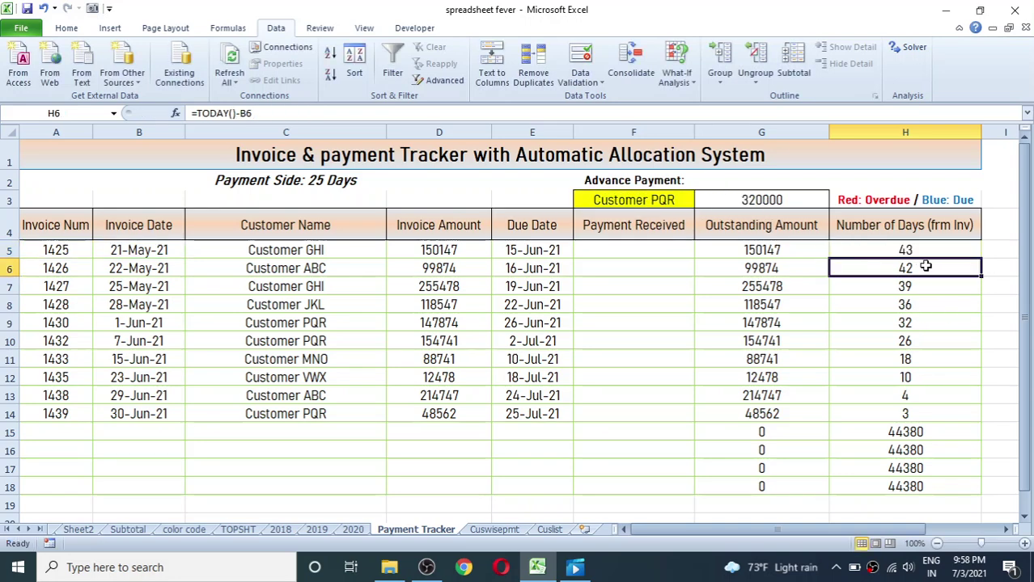
Fill the IF days formula from H5 to H18 and confirm H15 and H16 stay blank.
left_click(911, 249)
left_click_drag(979, 259, 959, 488)
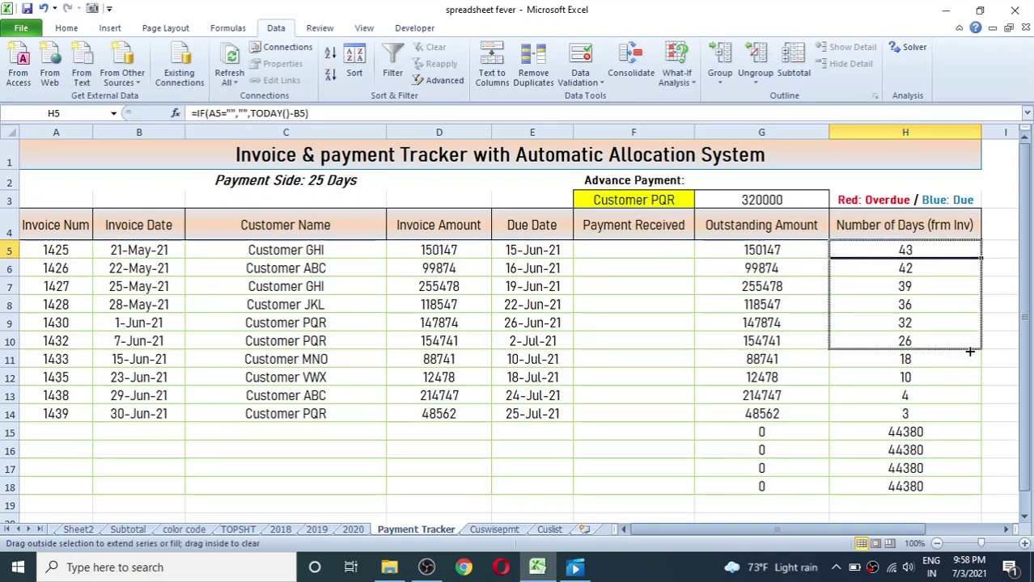
left_click(922, 465)
left_click(917, 438)
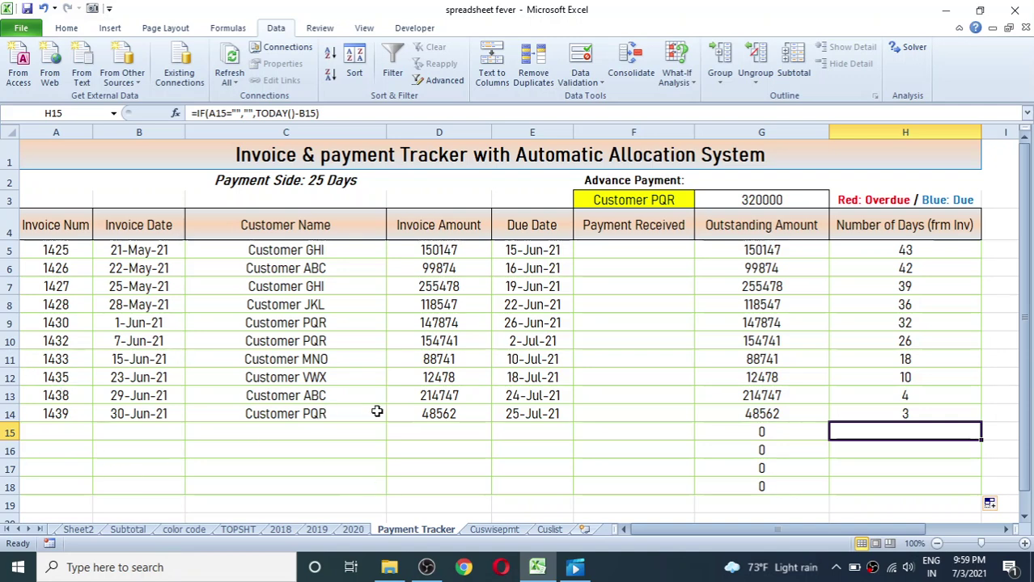
left_click(916, 454)
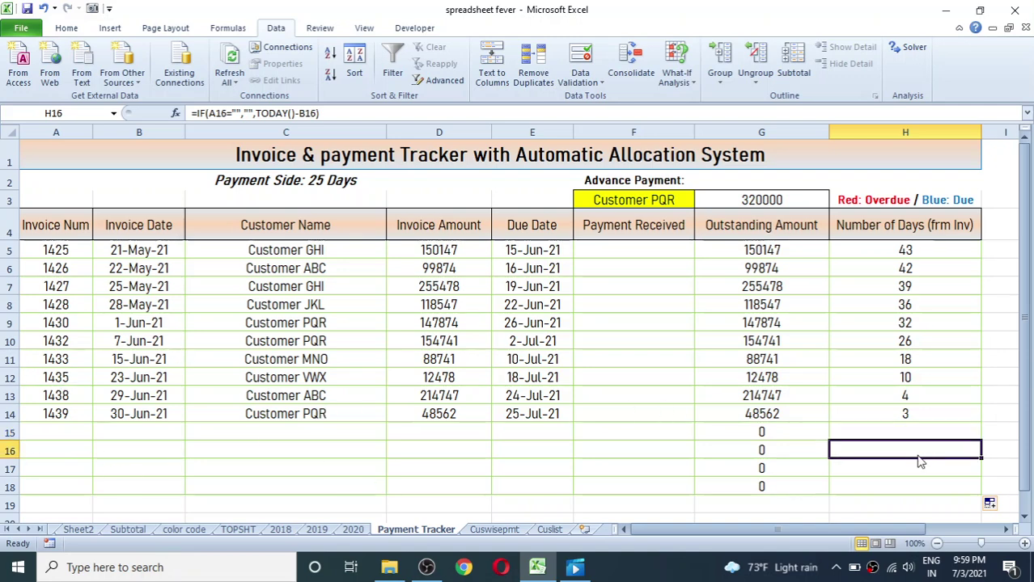
left_click(642, 247)
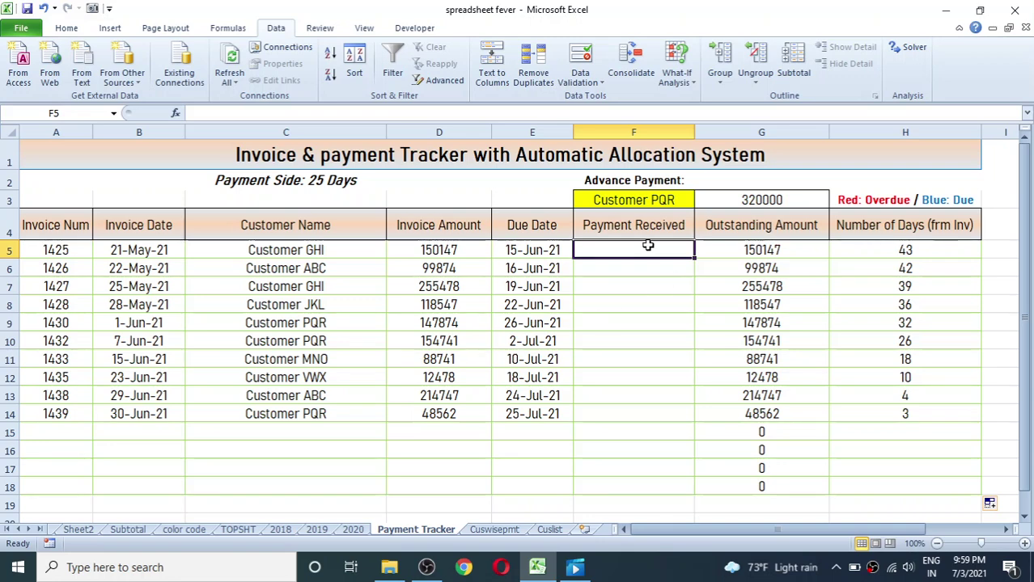
Start a SUMIF in F5 with Cuswisepmt!C4:C16 as the criteria range.
left_click(639, 287)
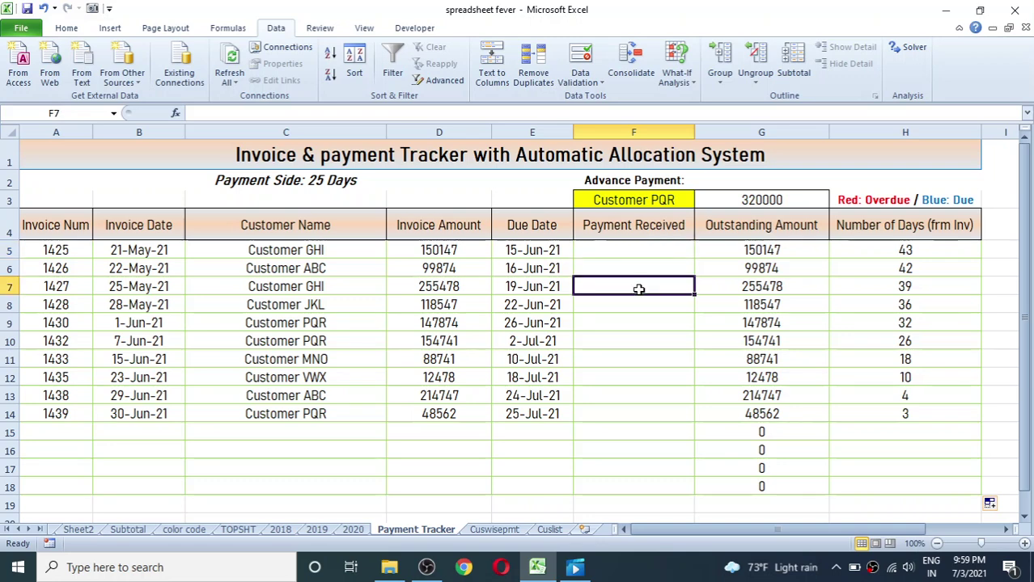
left_click(648, 253)
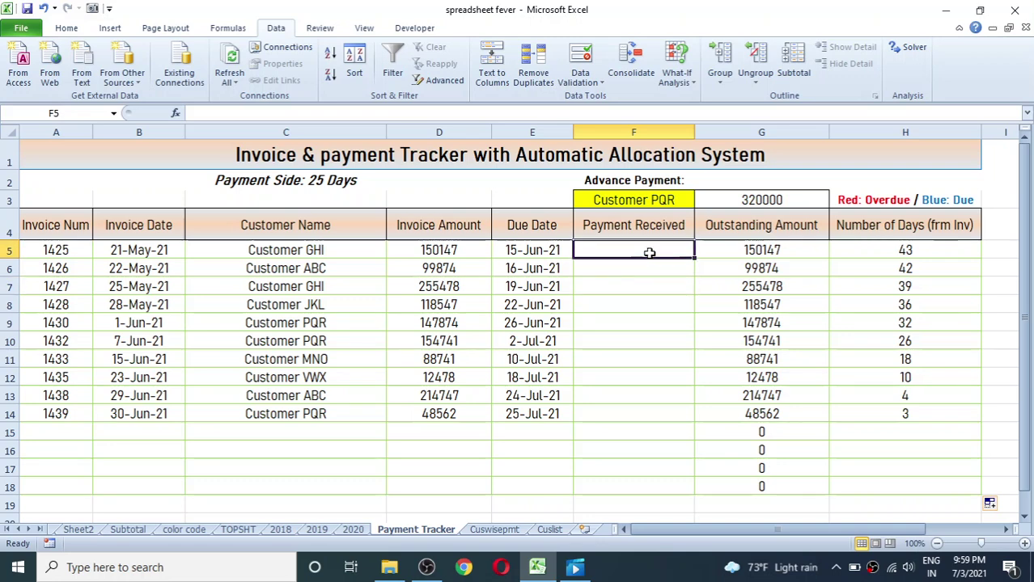
type("=sum")
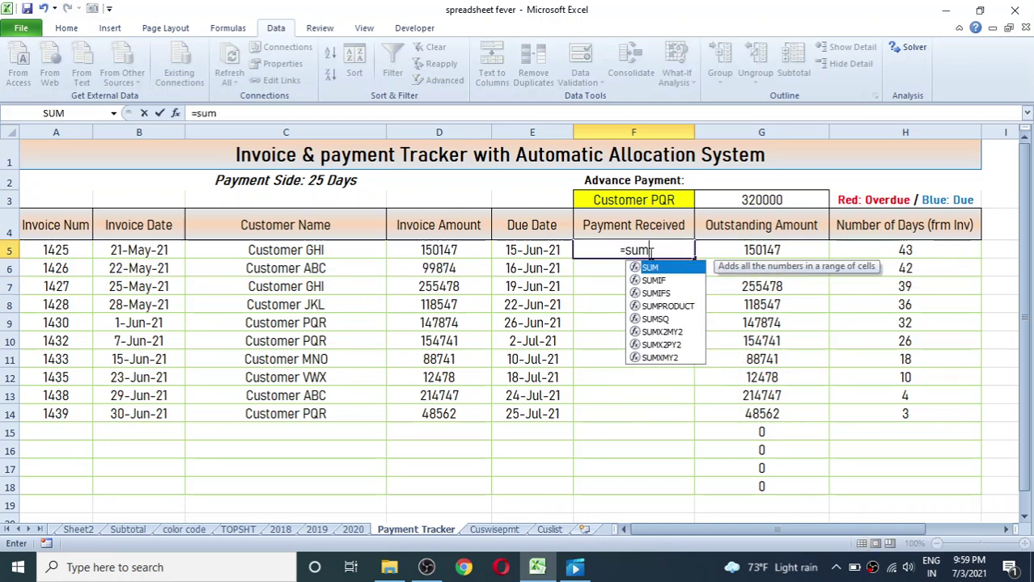
type("if(")
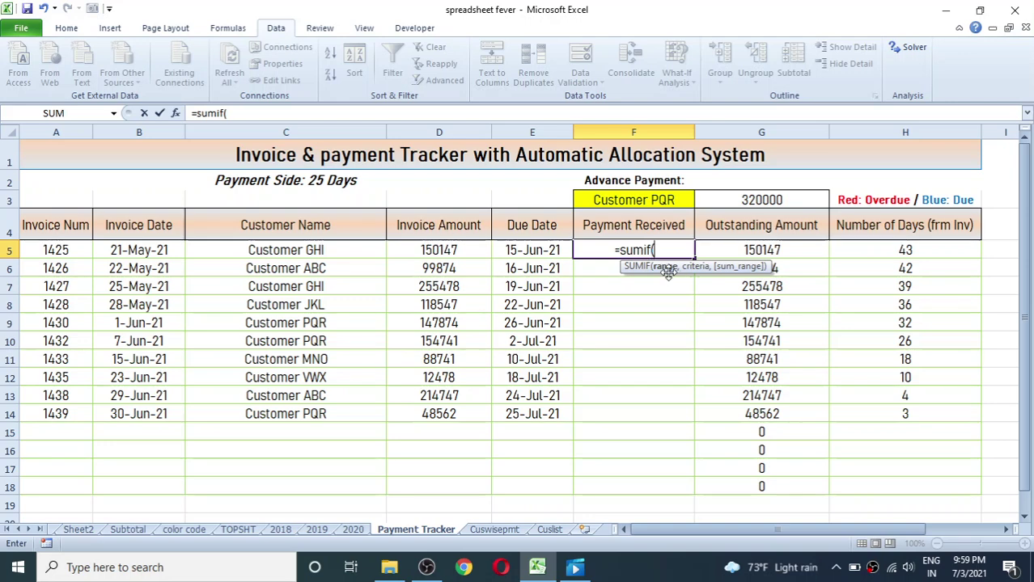
left_click(485, 529)
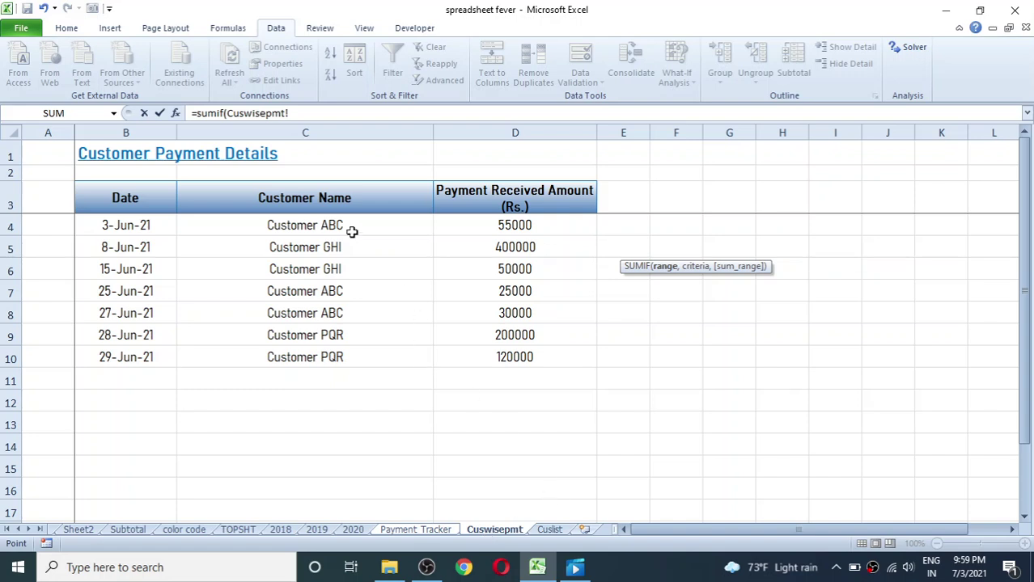
left_click_drag(323, 225, 301, 482)
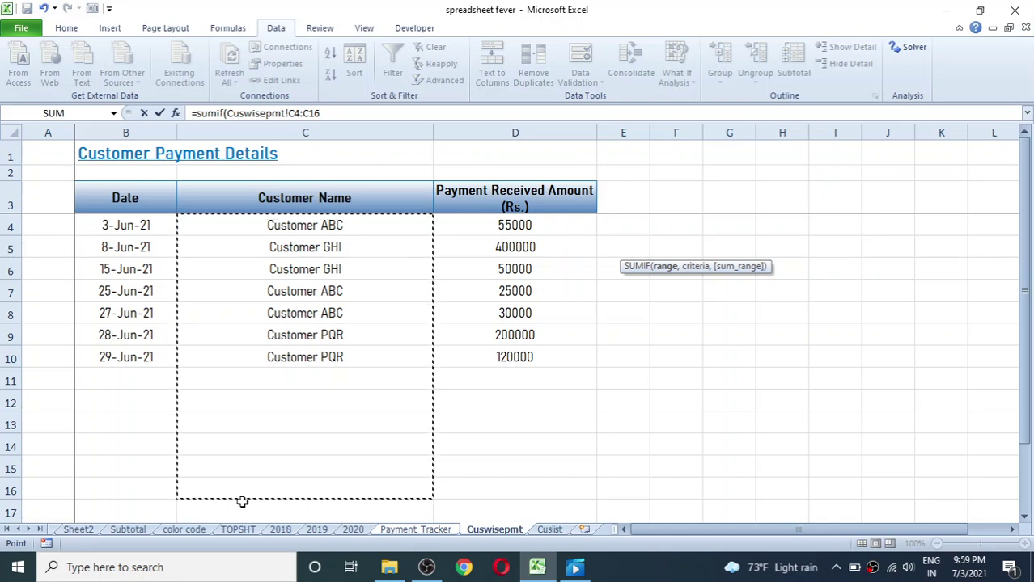
type(",")
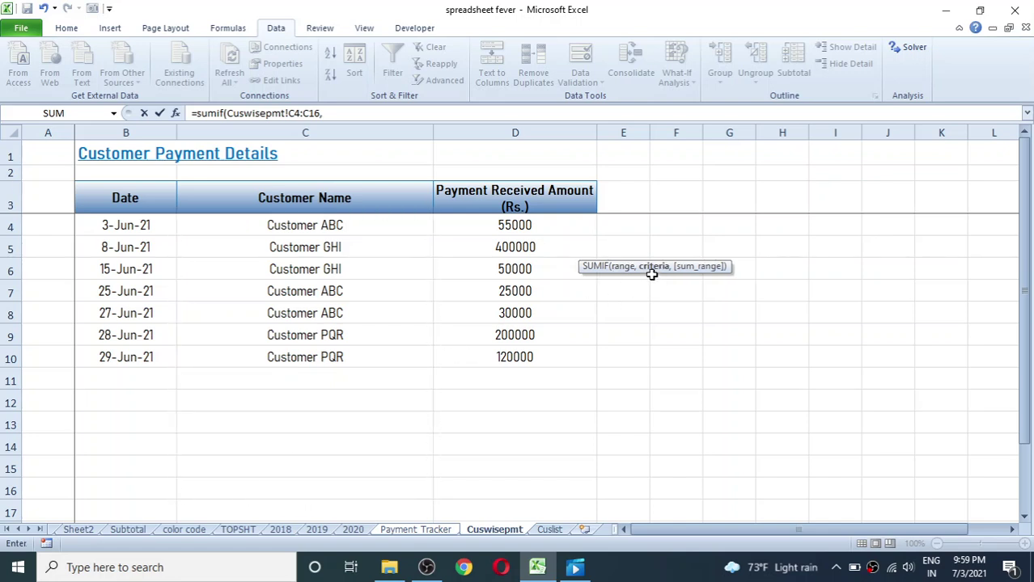
Finish the SUMIF with criterion 'Payment Tracker'!C5 and sum range Cuswisepmt!D4:D16.
left_click(432, 530)
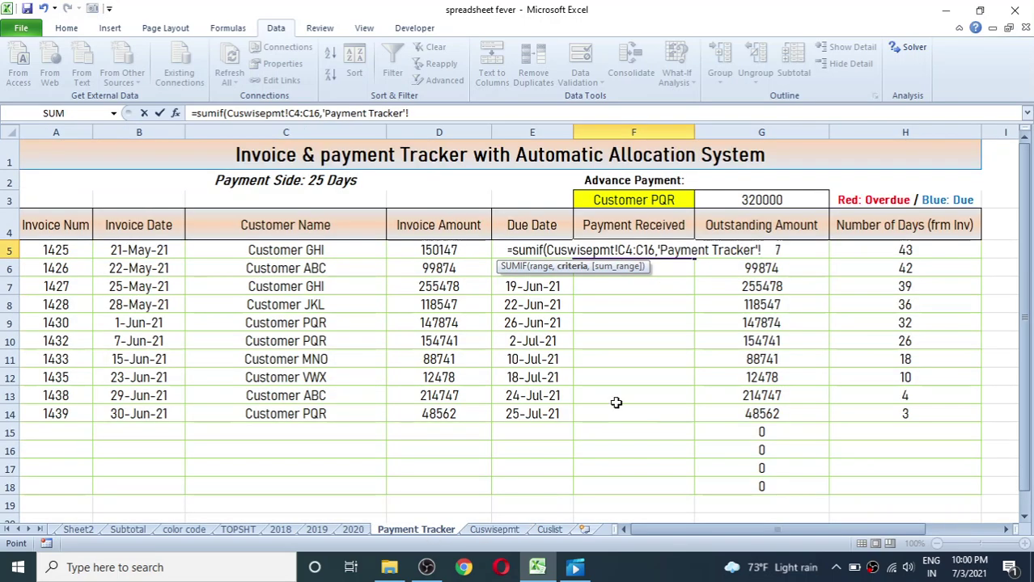
left_click(311, 252)
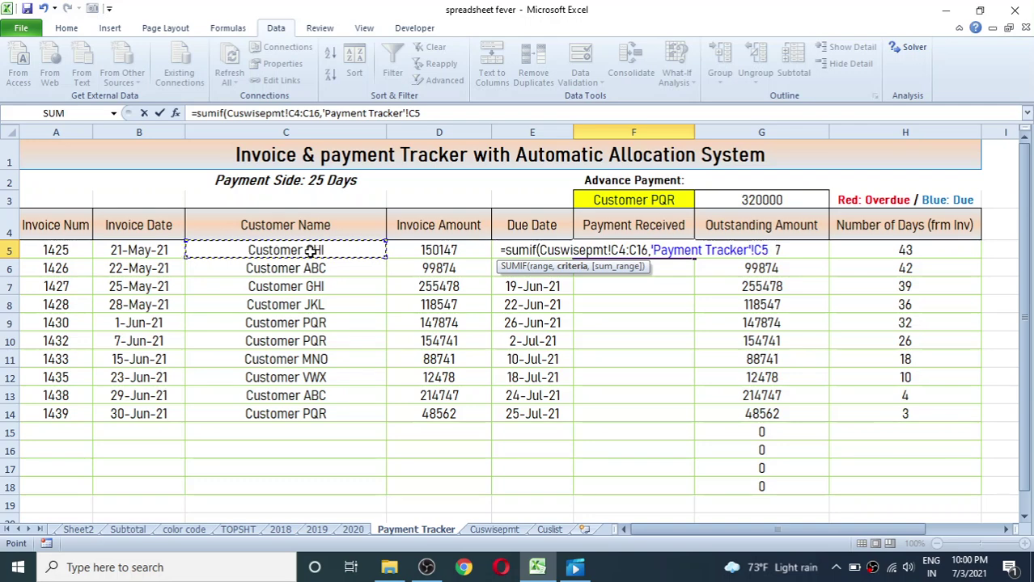
type(",")
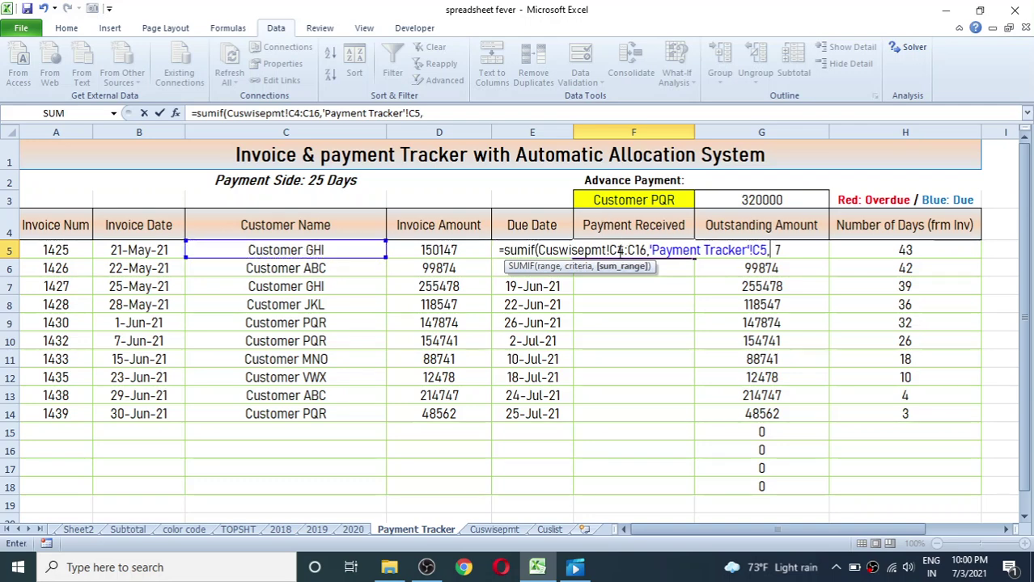
left_click(495, 530)
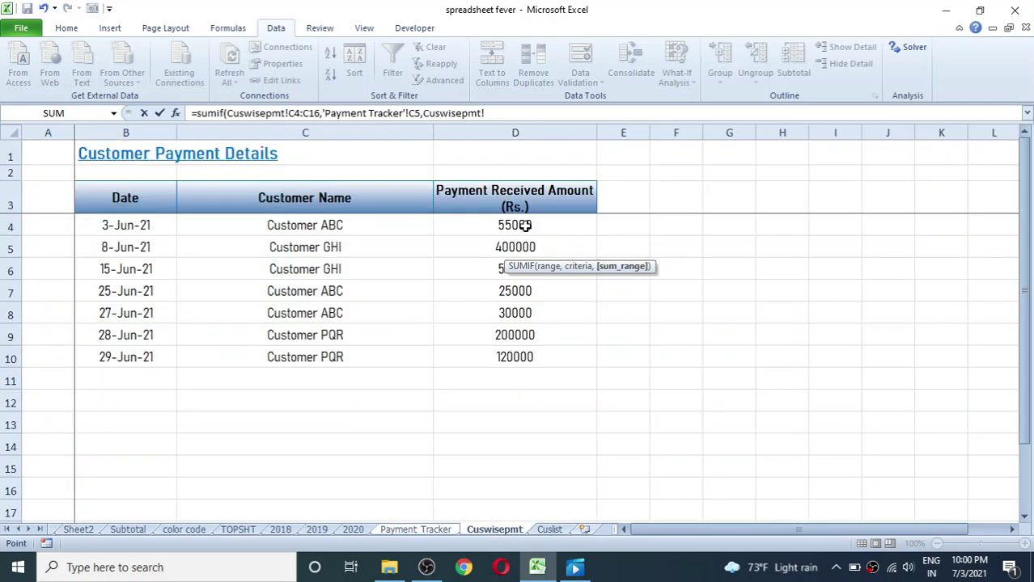
left_click_drag(525, 226, 521, 478)
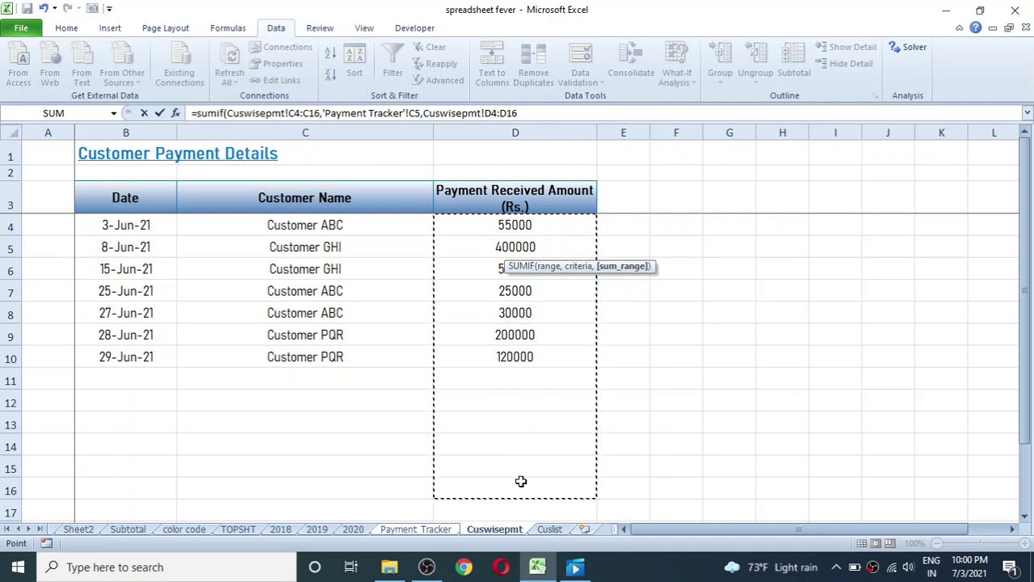
type(")")
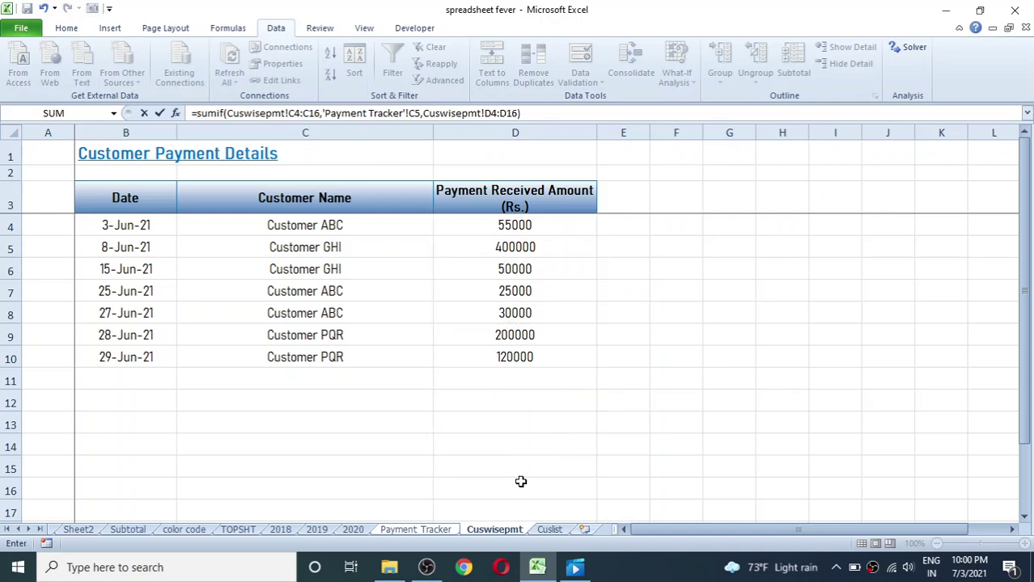
key("Return")
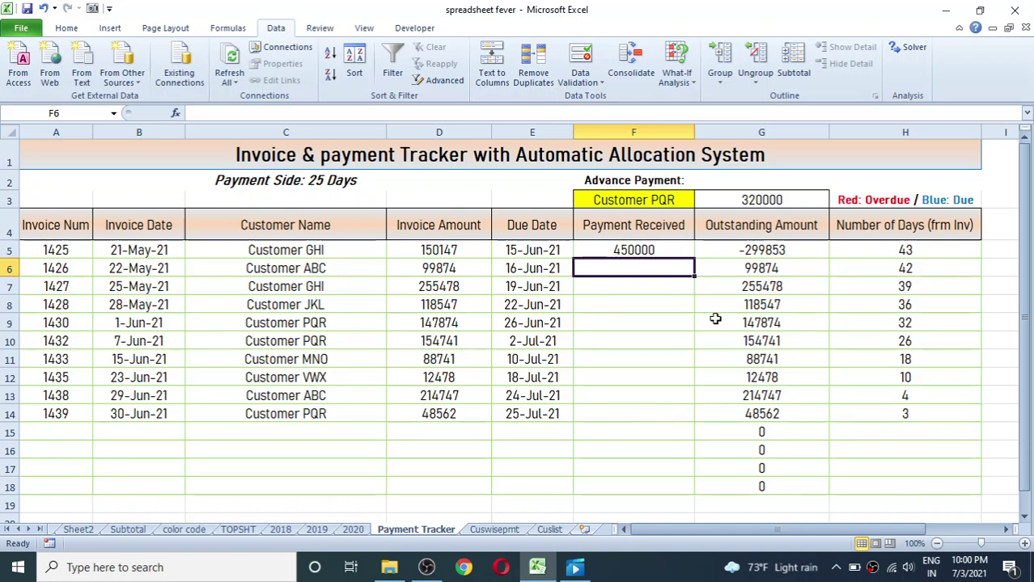
Check F5's formula, C5's customer, and Customer GHI's payment amounts on the Cuswisepmt sheet.
left_click(620, 249)
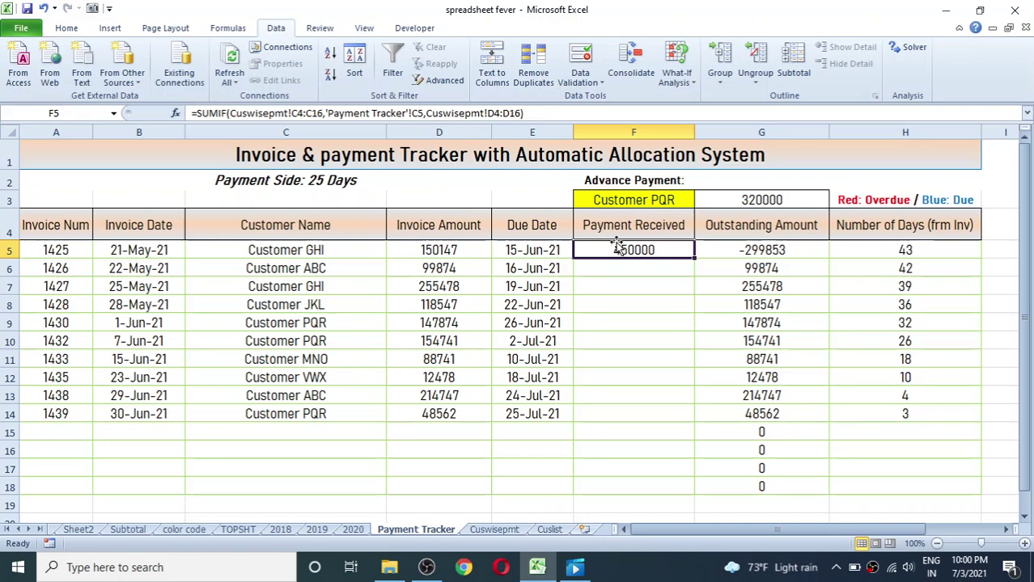
left_click(292, 249)
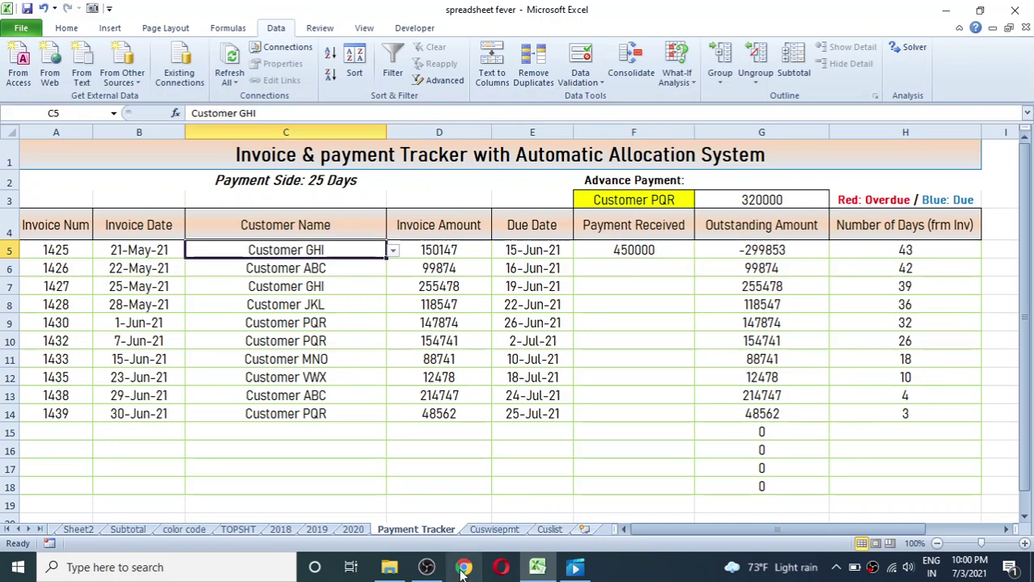
left_click(500, 531)
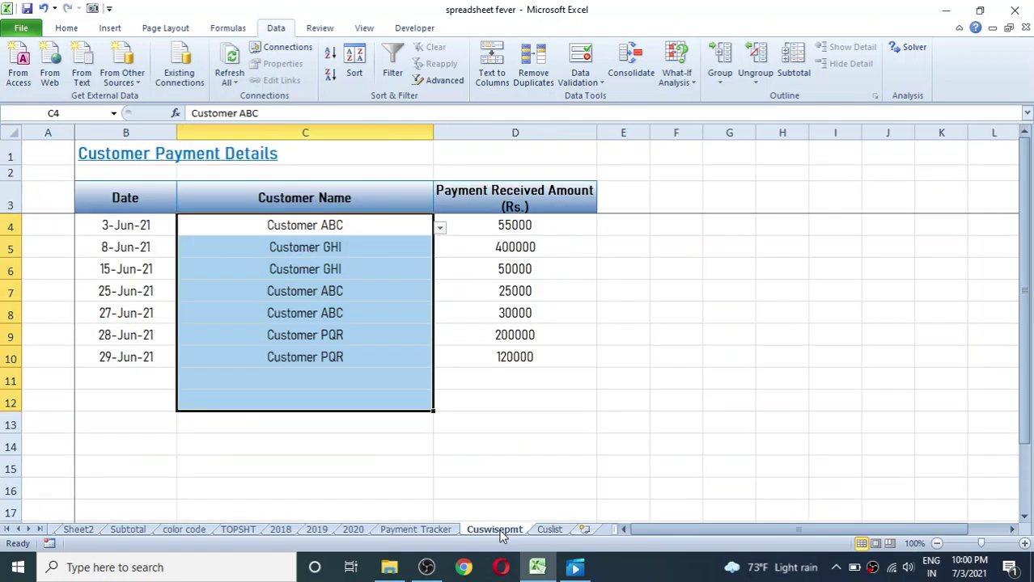
left_click(538, 289)
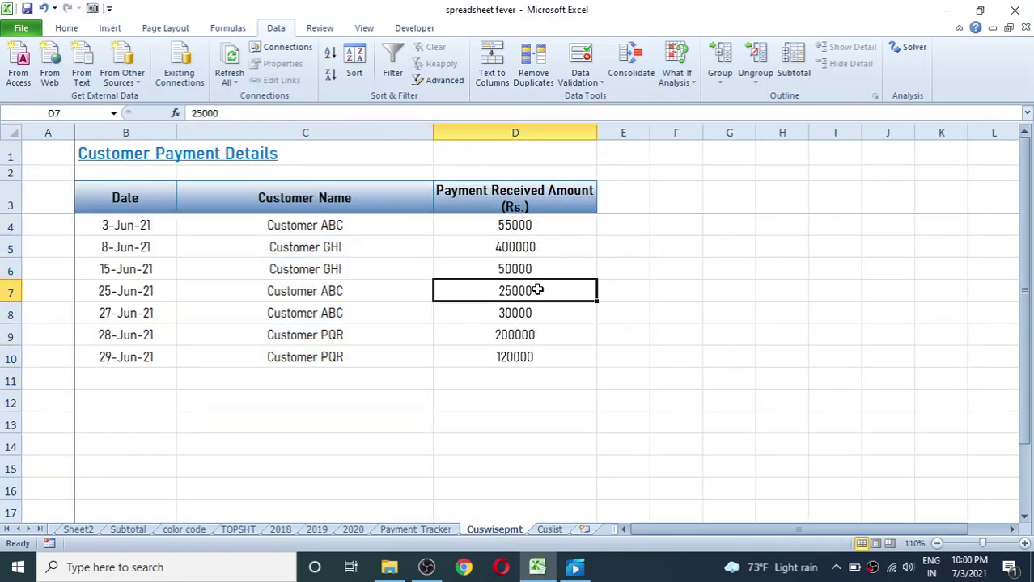
left_click(544, 247)
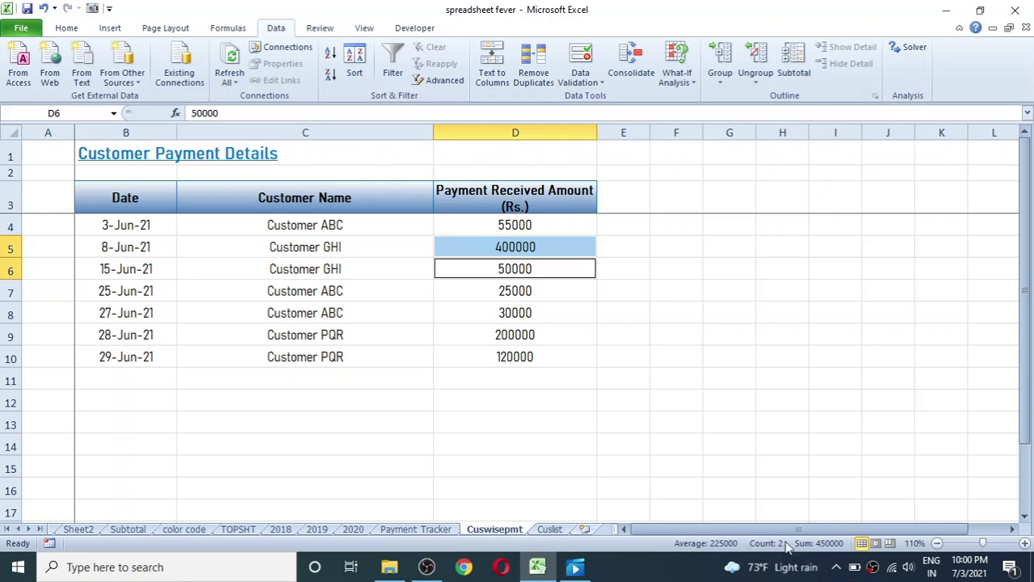
Back on Payment Tracker, compare F5's 450000 payment total against the 150147 invoice amount.
left_click(414, 529)
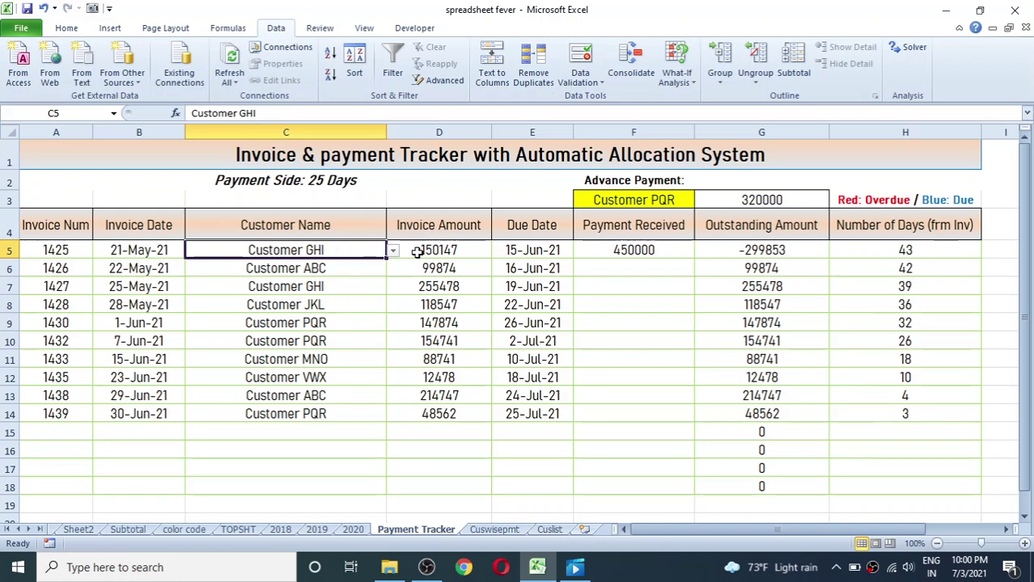
left_click(651, 250)
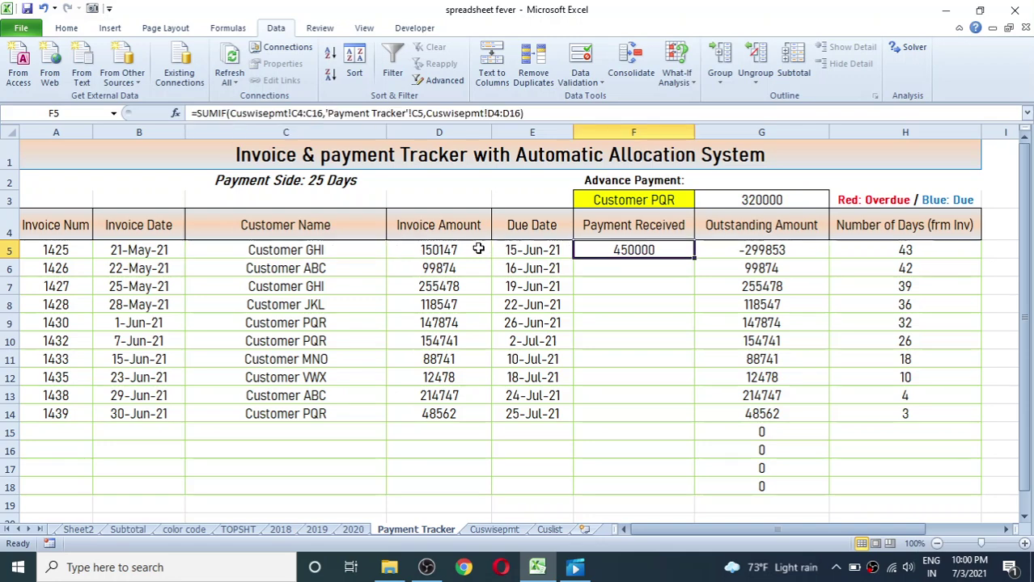
left_click(479, 249)
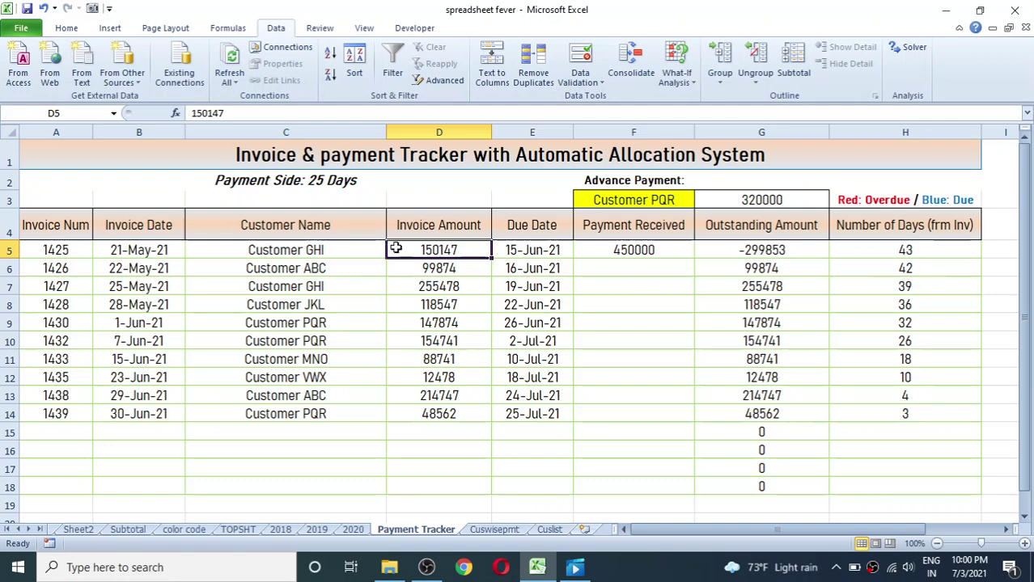
left_click(593, 249)
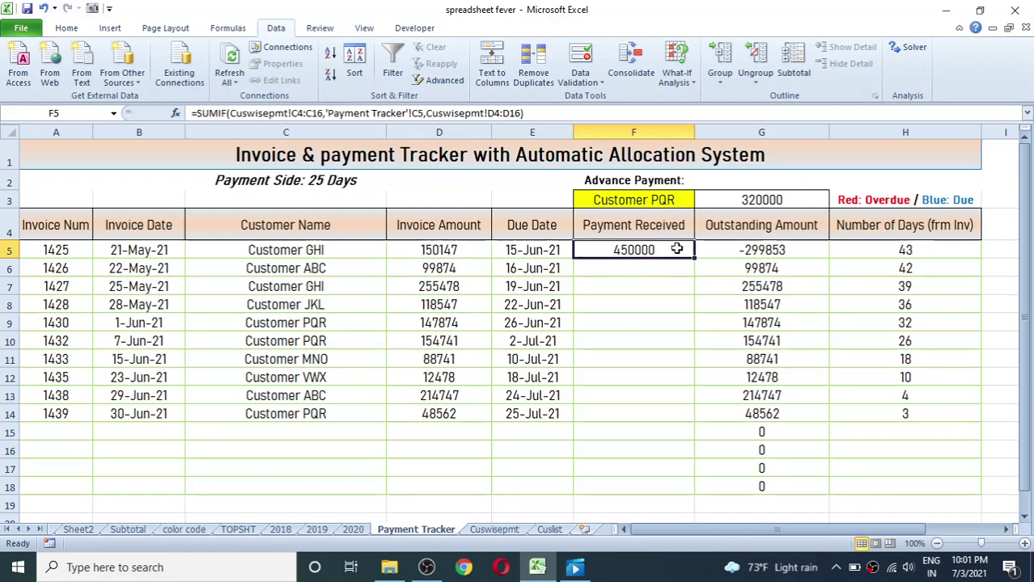
left_click(444, 250)
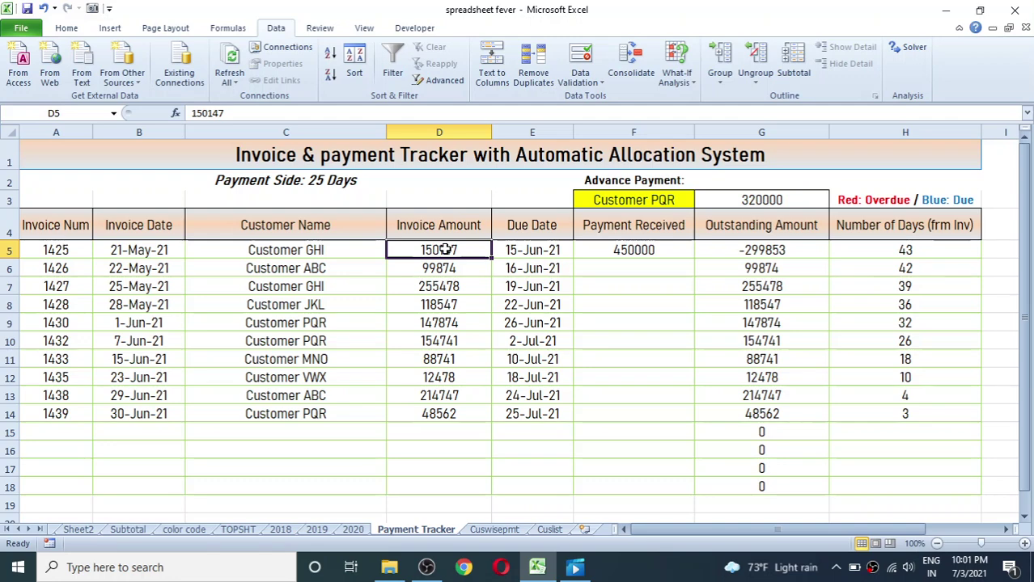
left_click(637, 246)
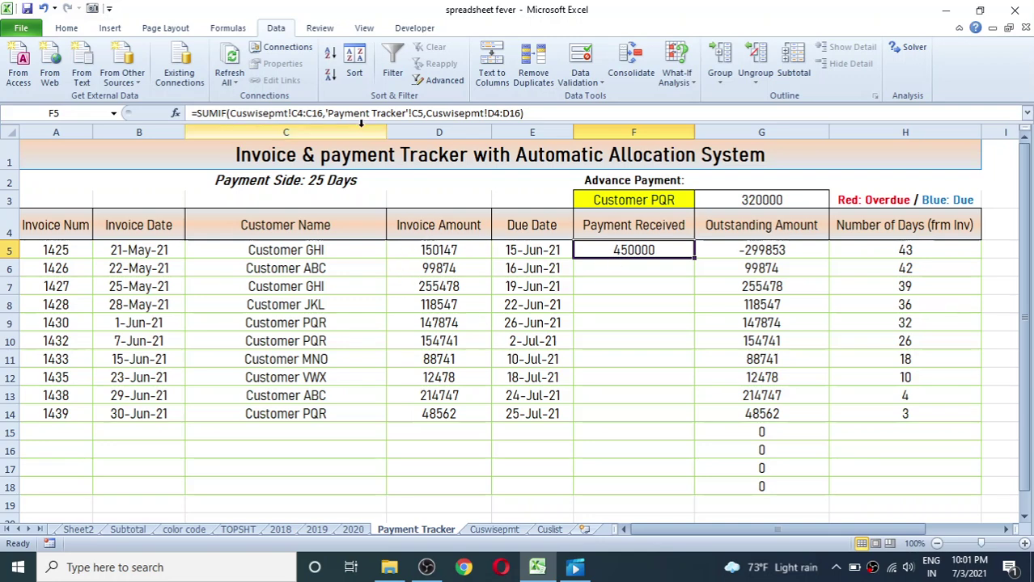
Edit F5 in-cell and append -sumif( after the existing SUMIF's closing parenthesis.
left_click(533, 113)
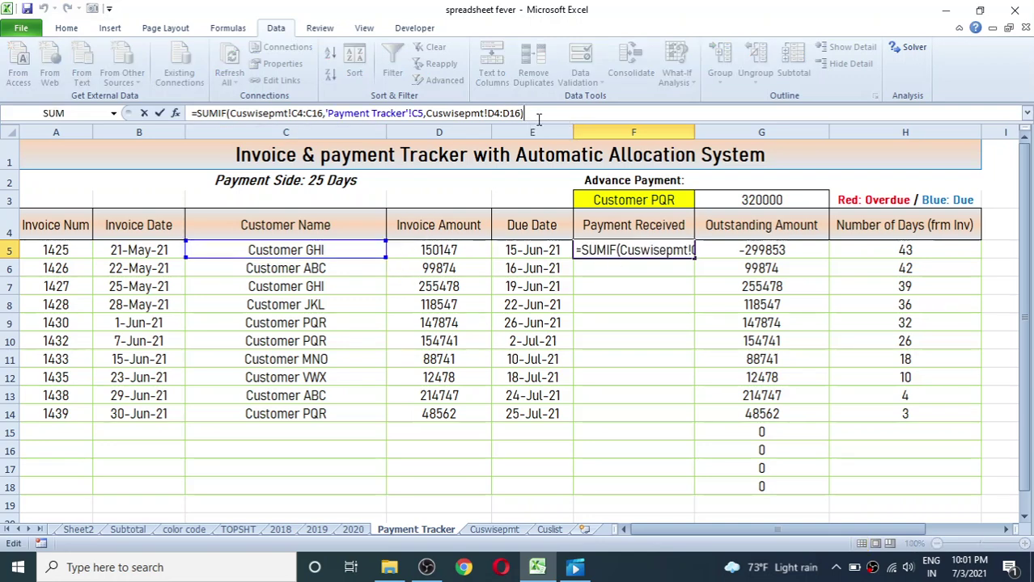
left_click(638, 250)
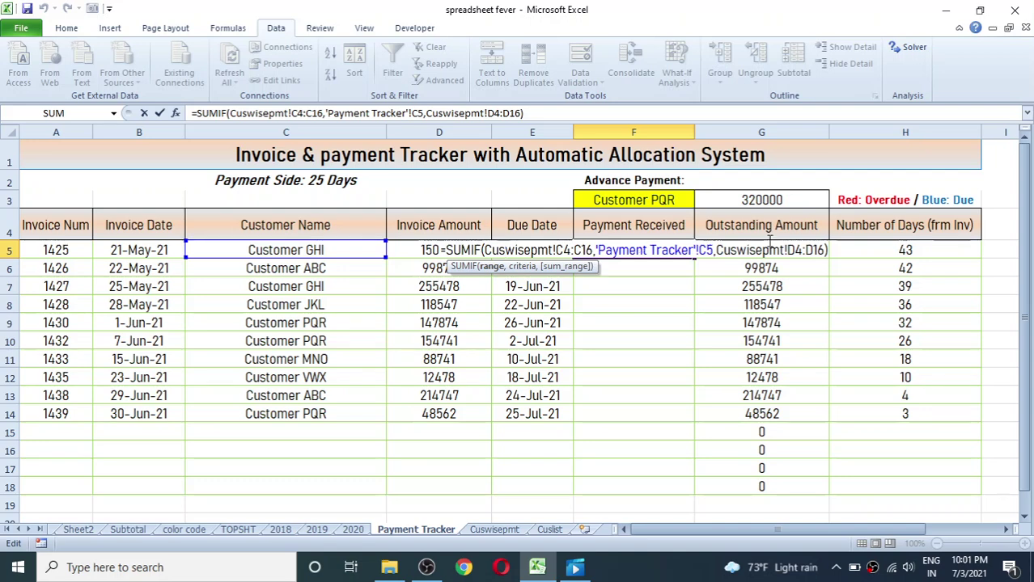
left_click(827, 250)
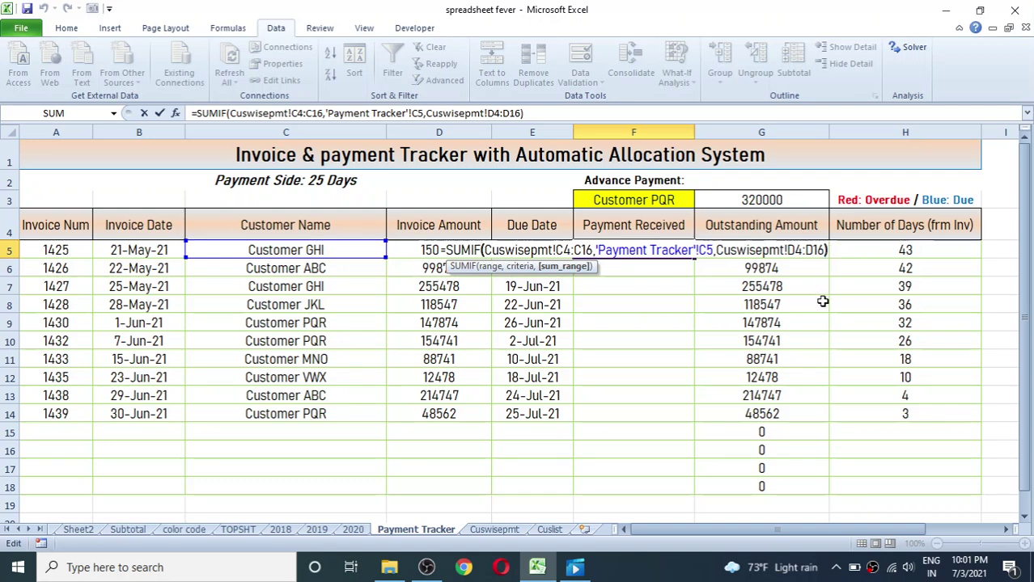
key("Right")
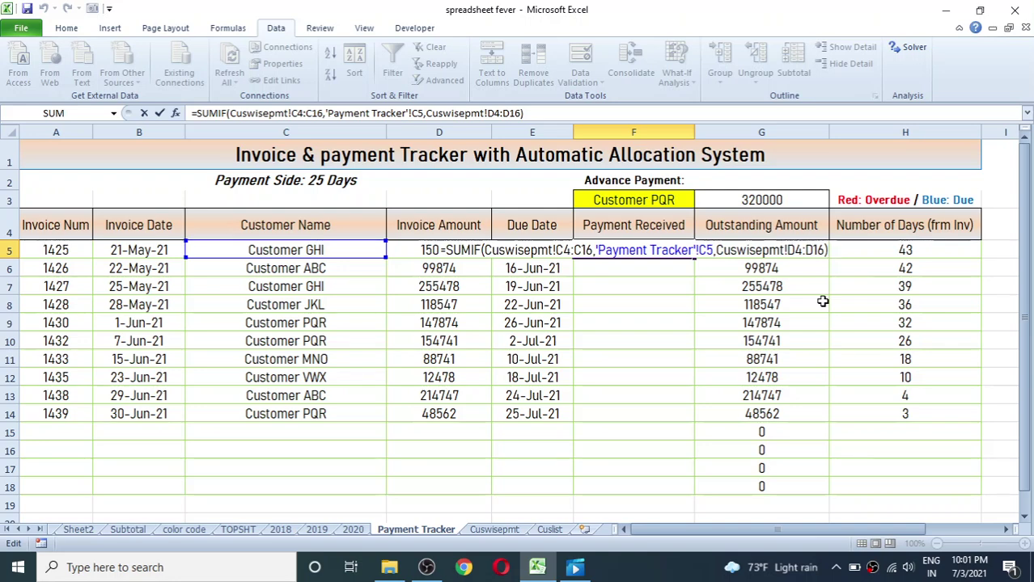
type("-")
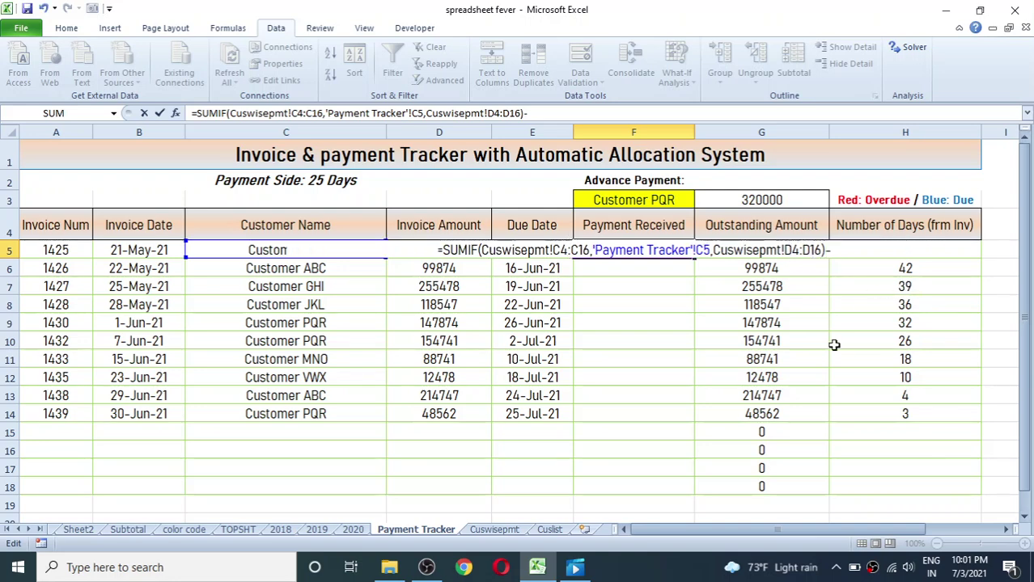
type("su")
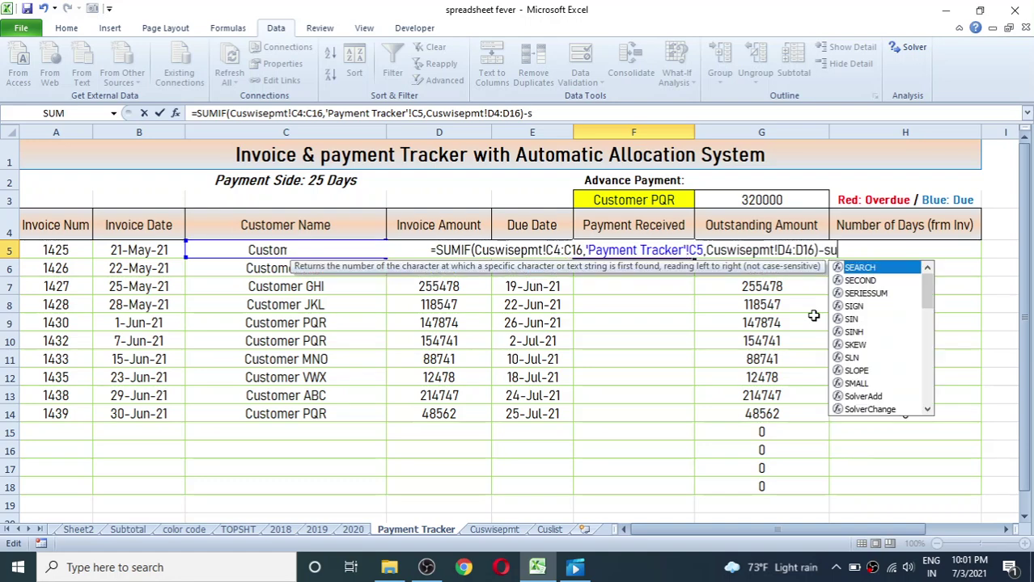
type("mif")
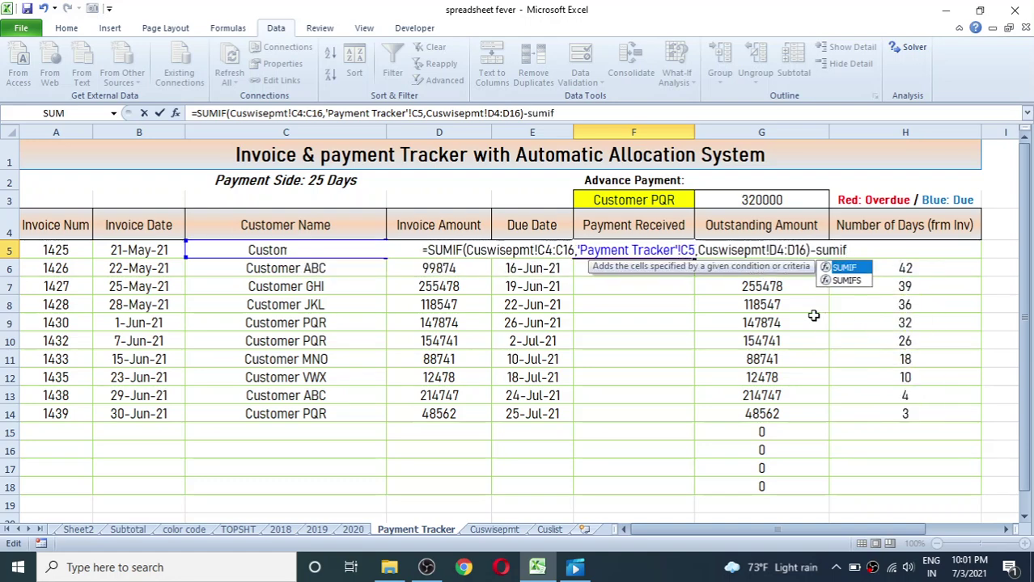
type("(")
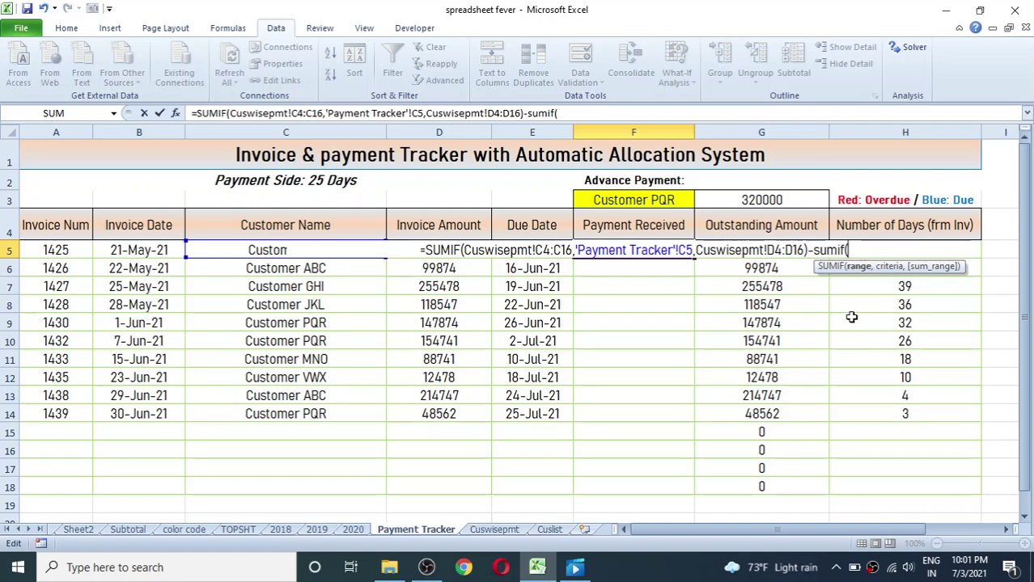
Enter OFFSET(C4,0,0,ROW(C5)-ROW(C4)) as the subtracted SUMIF's range argument.
type("offset")
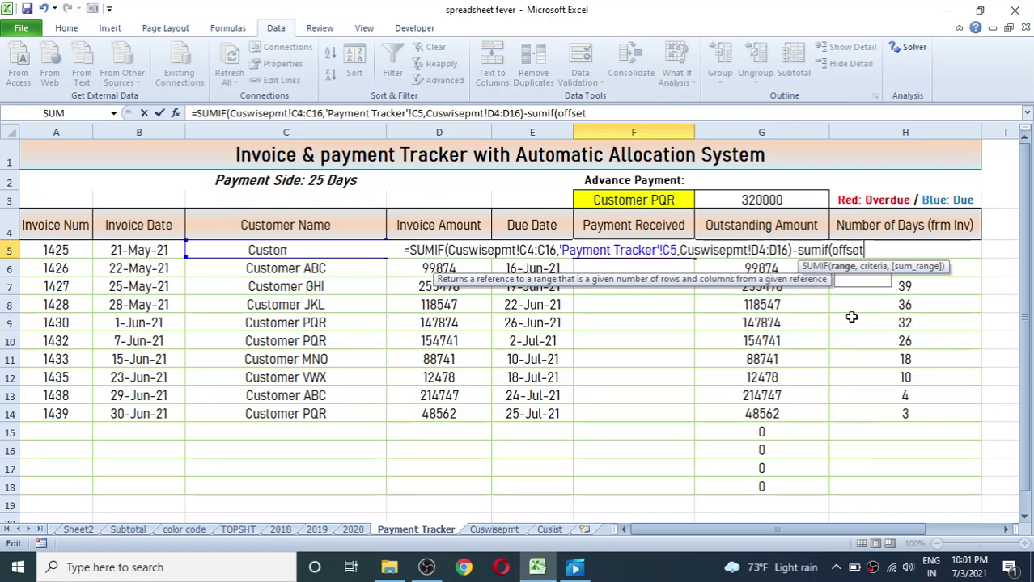
type("(")
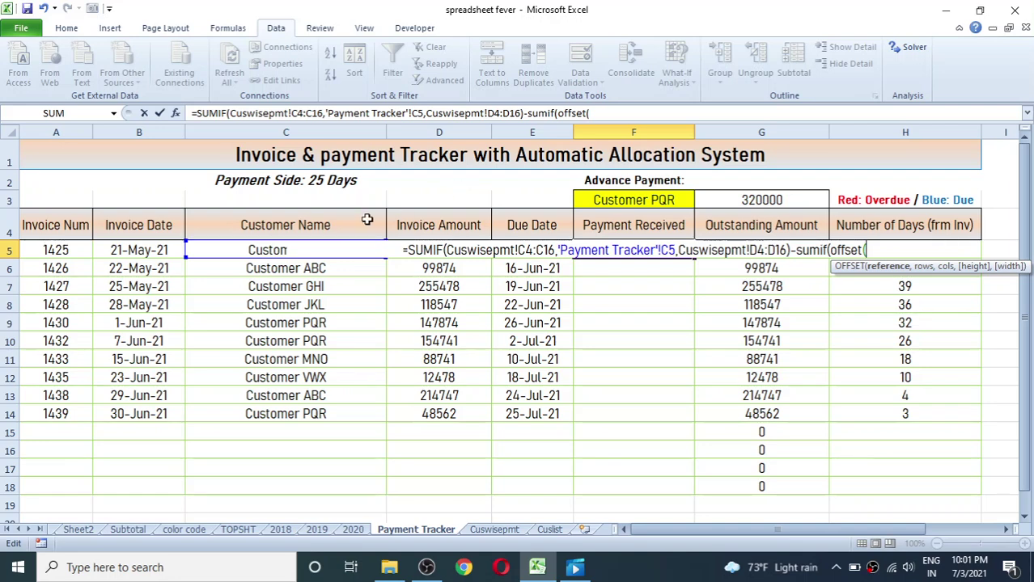
left_click(321, 224)
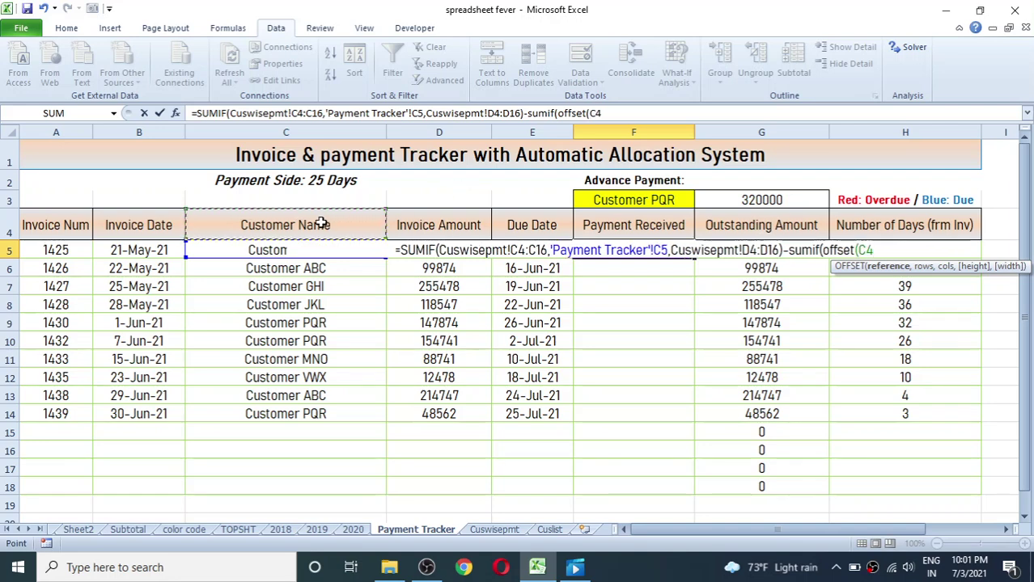
type(",")
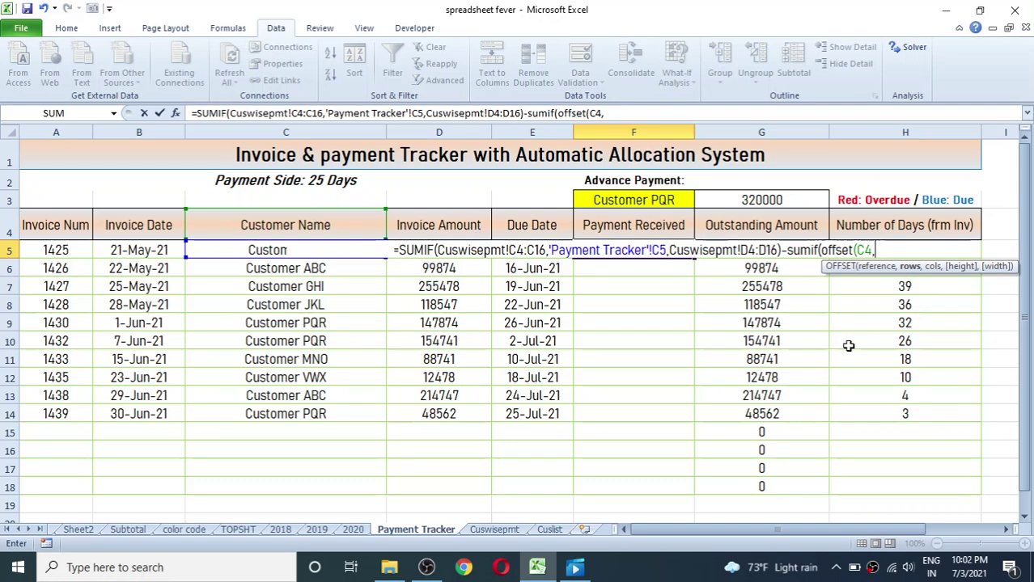
type("0")
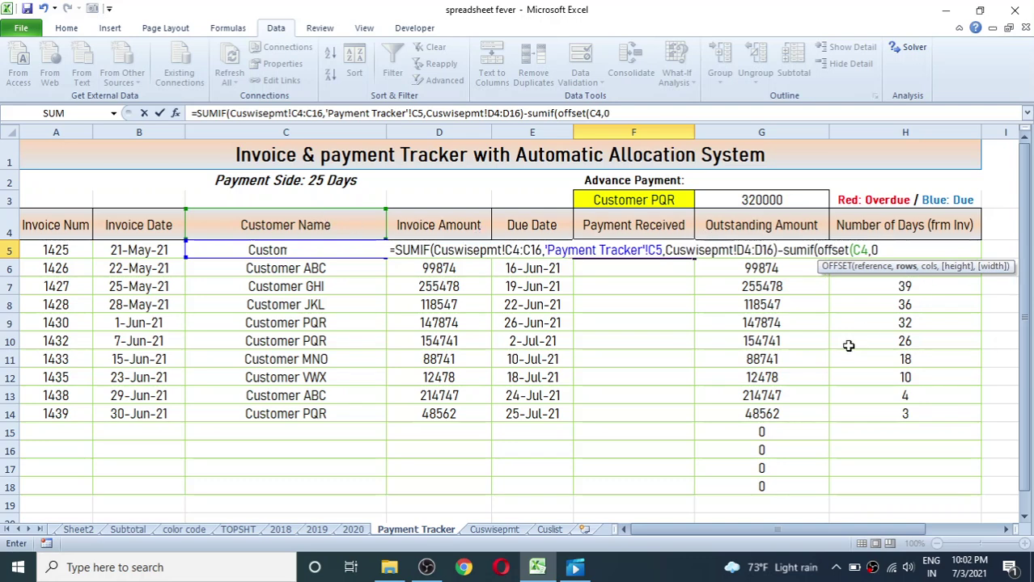
type(",0,")
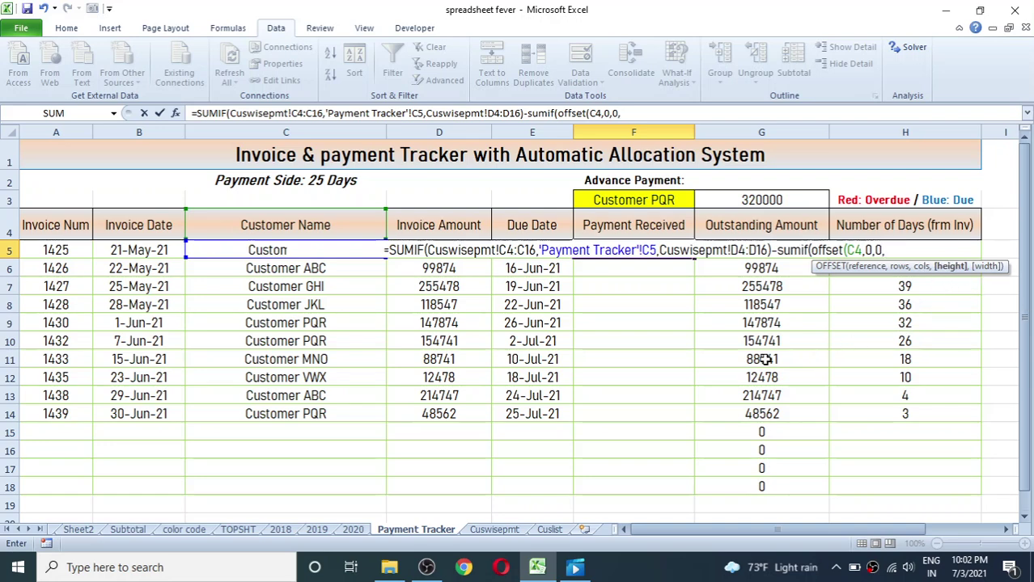
type("row")
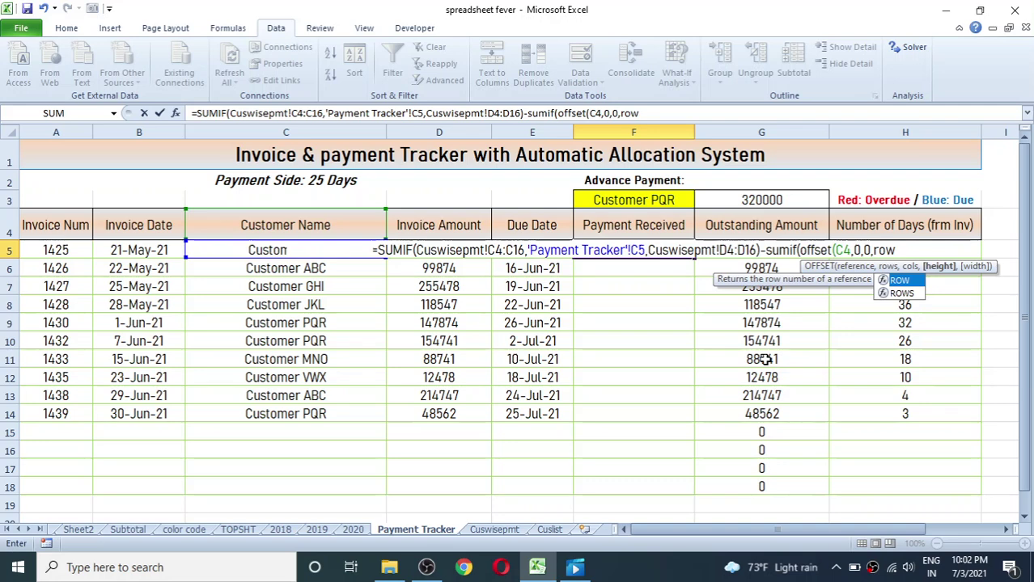
type("(")
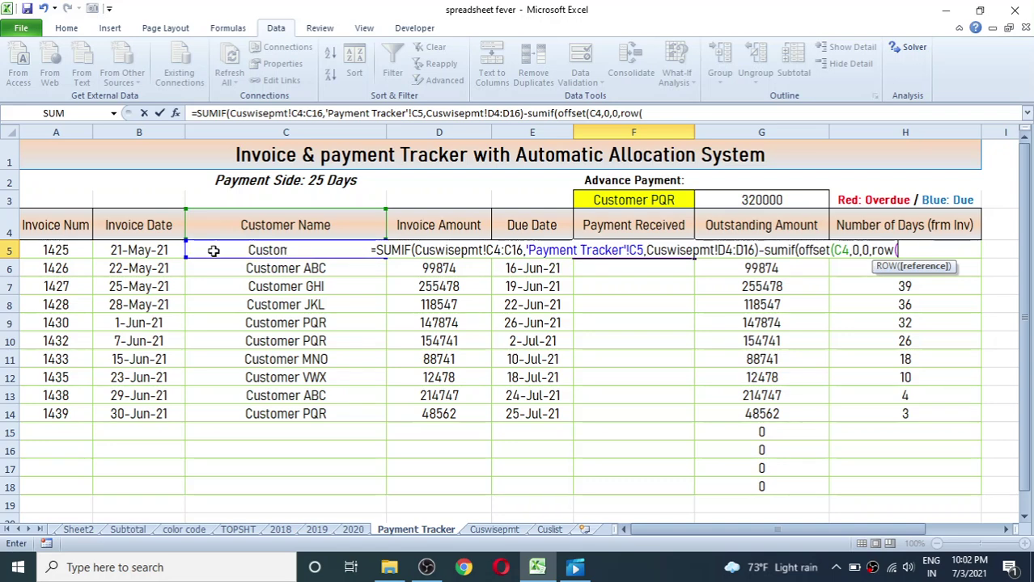
left_click(214, 252)
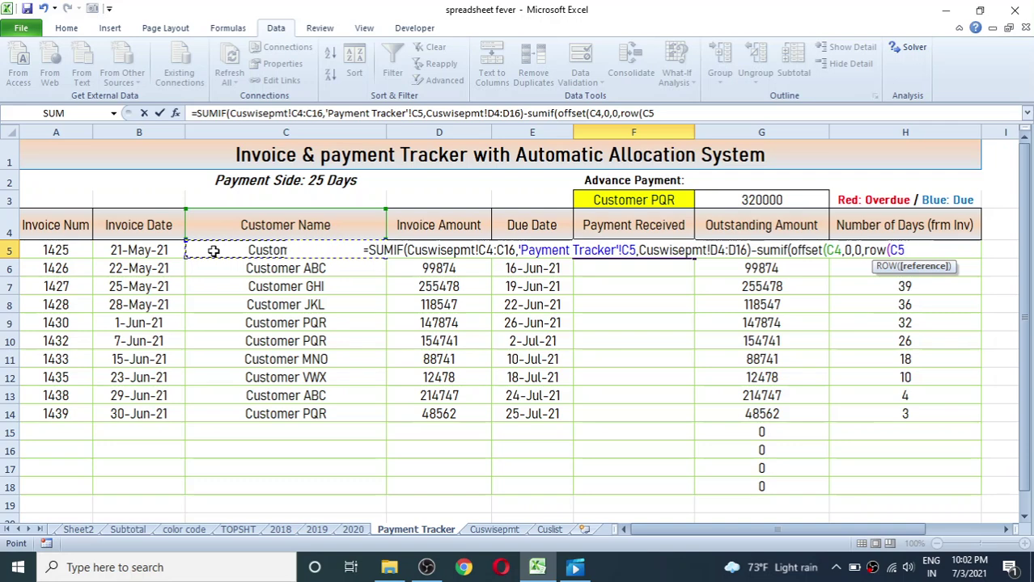
type(")-")
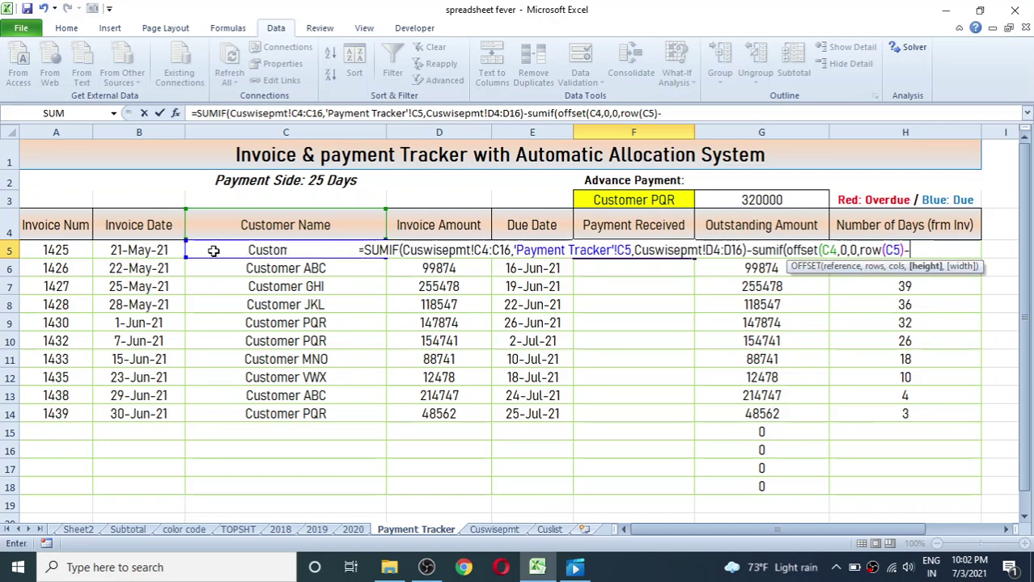
type("row")
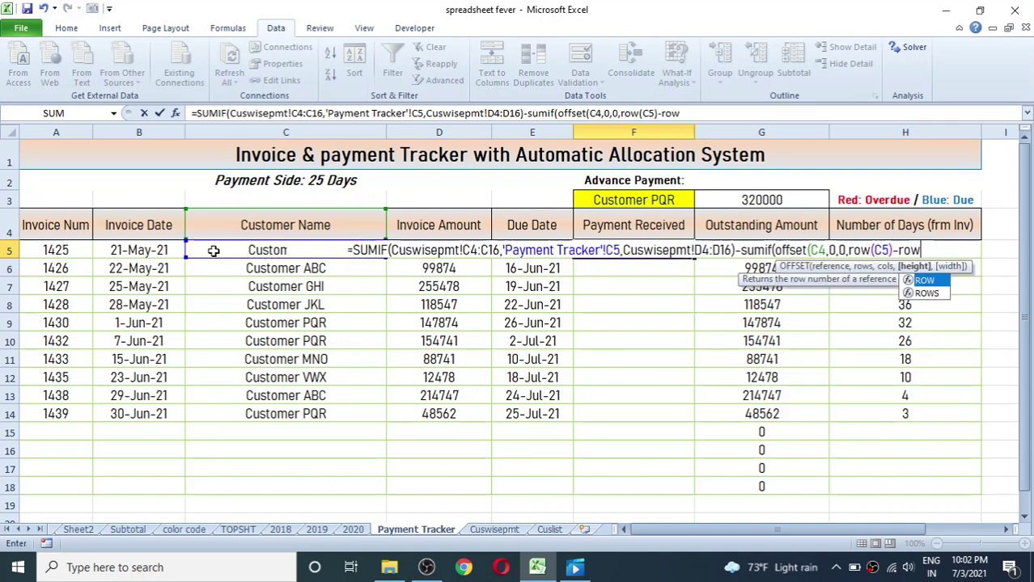
type("(")
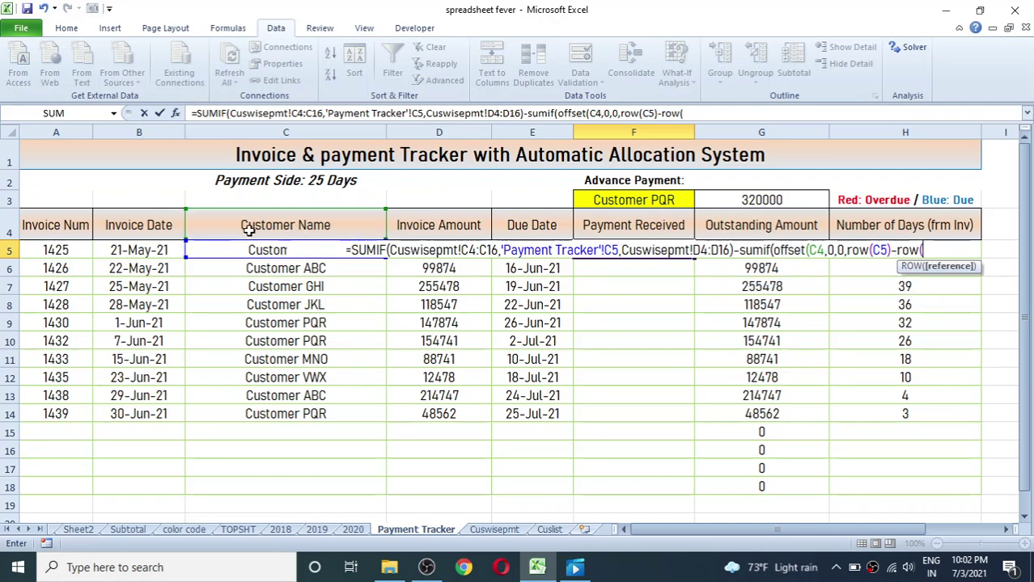
left_click(283, 224)
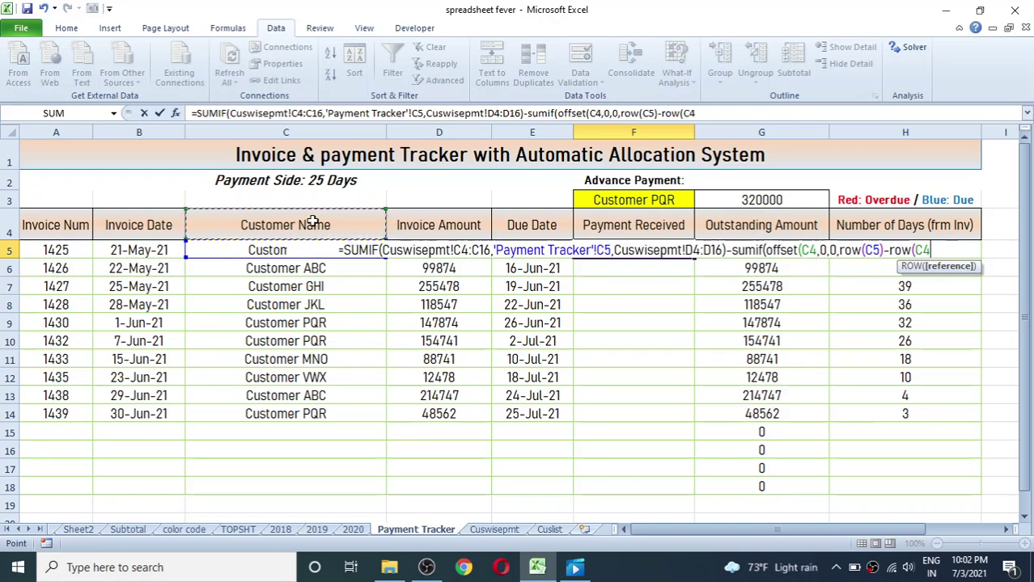
type(")")
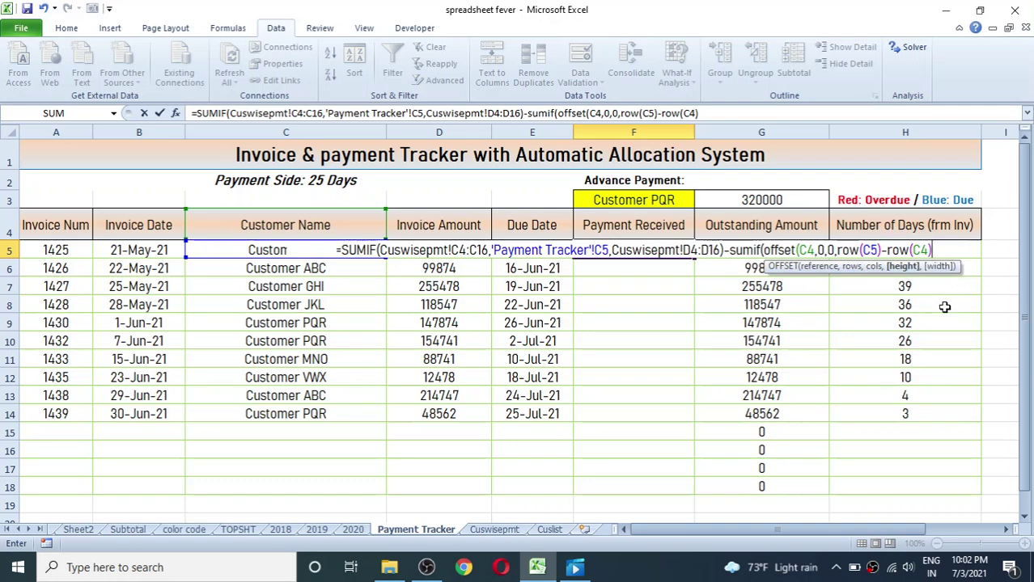
type("),")
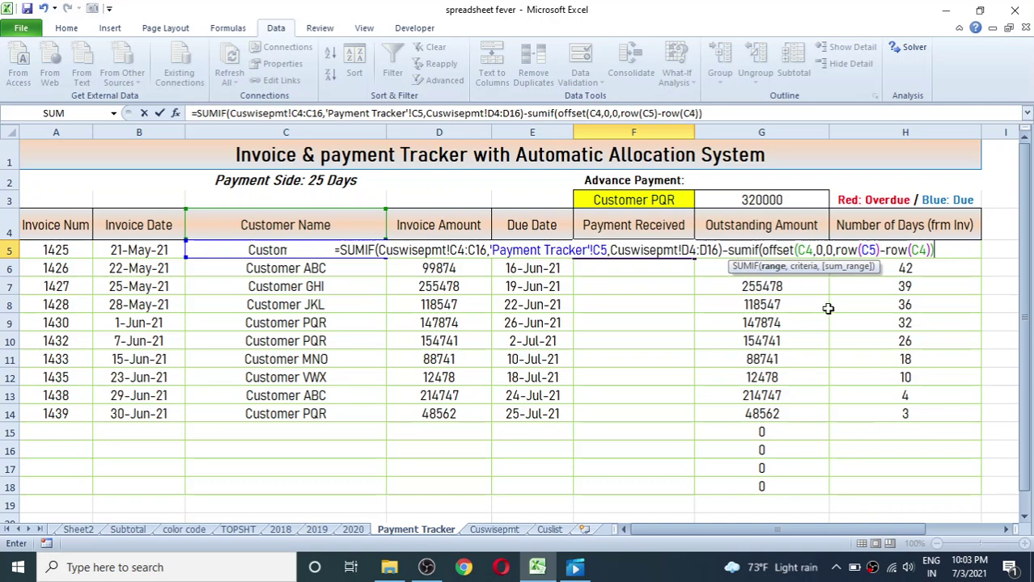
Add C5 as the second SUMIF criteria and start an OFFSET range at F4 with 0,0 offsets.
type(",")
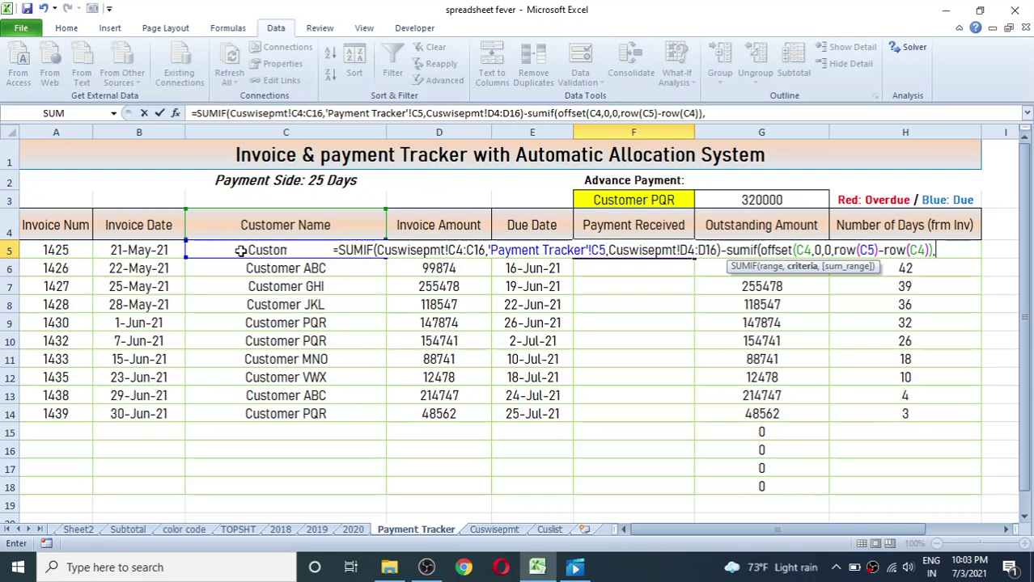
left_click(228, 250)
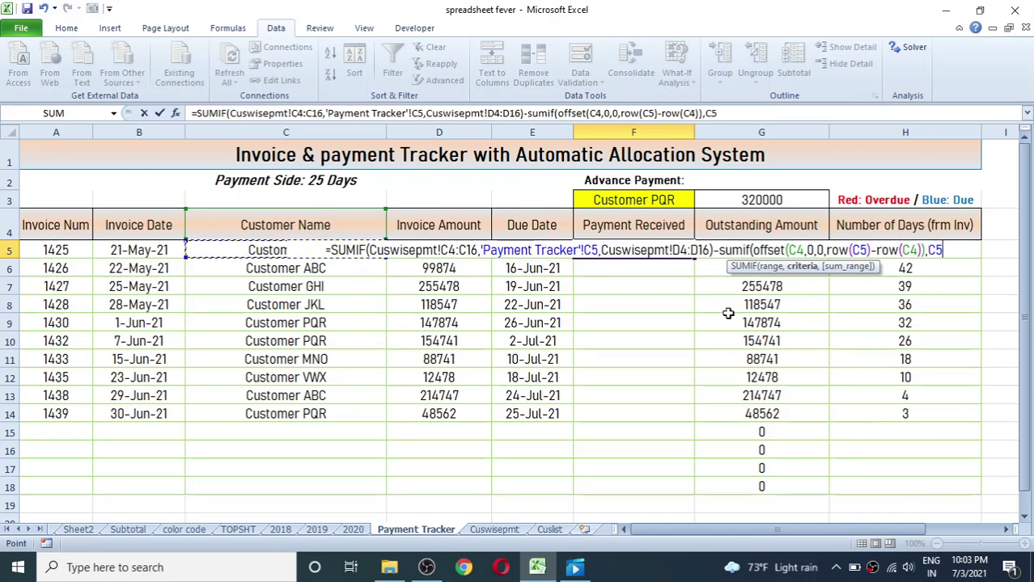
type(",")
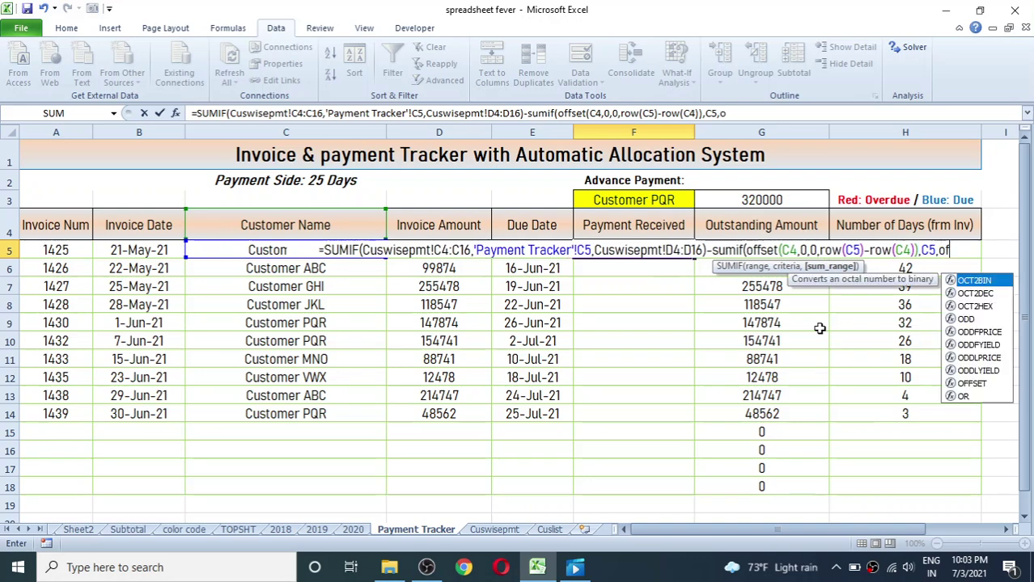
type("offset")
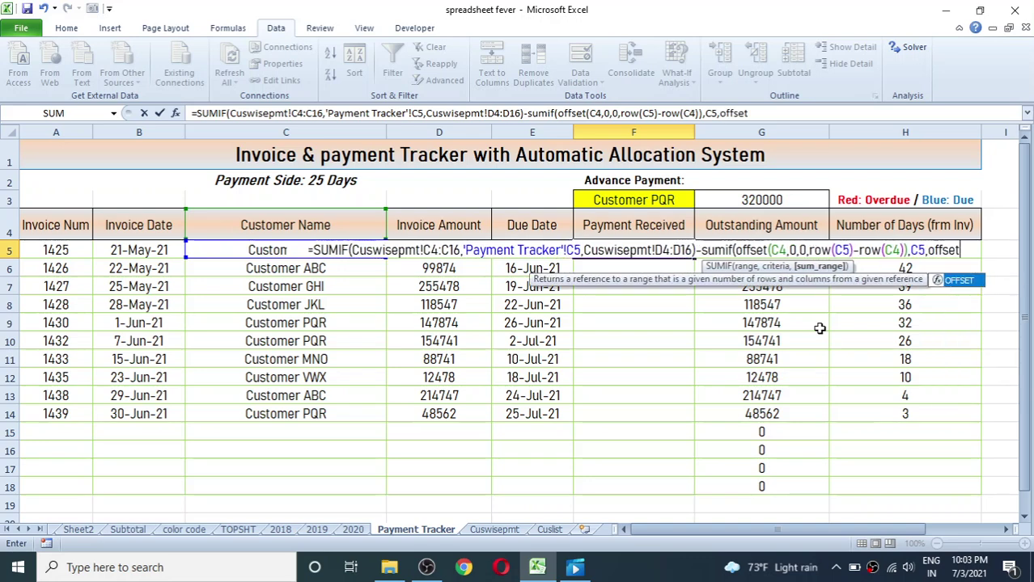
type("(")
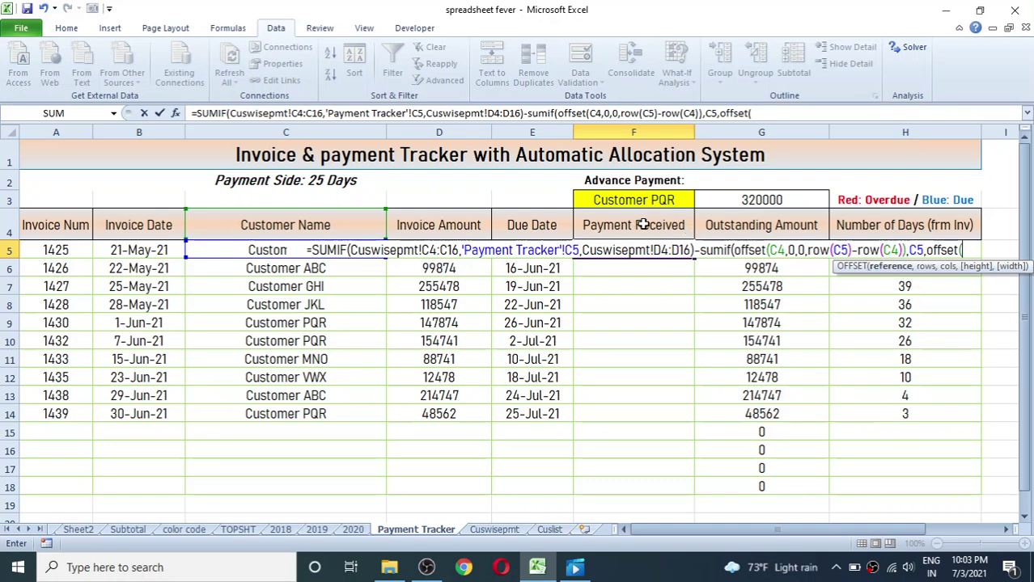
left_click(643, 225)
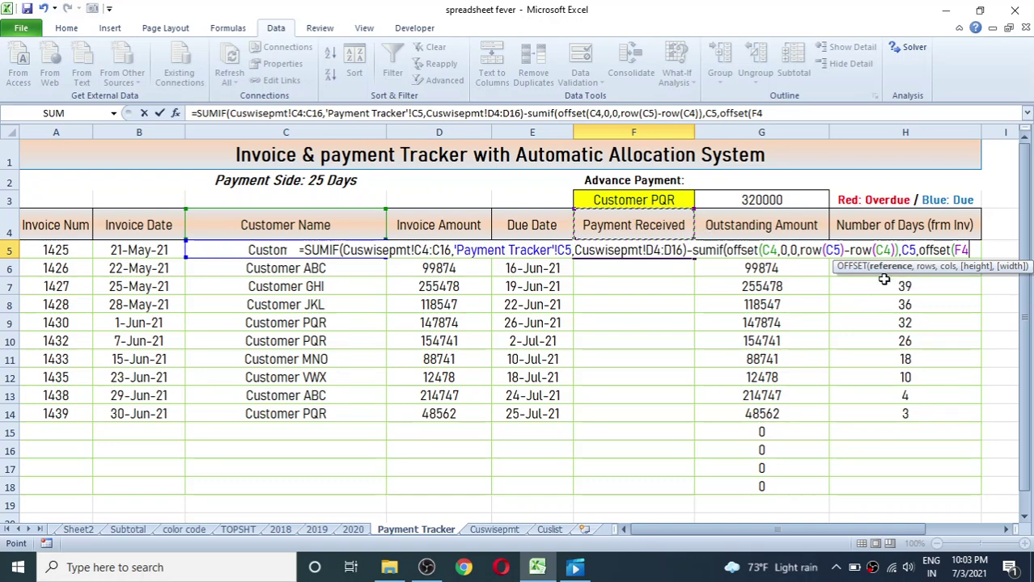
type(",")
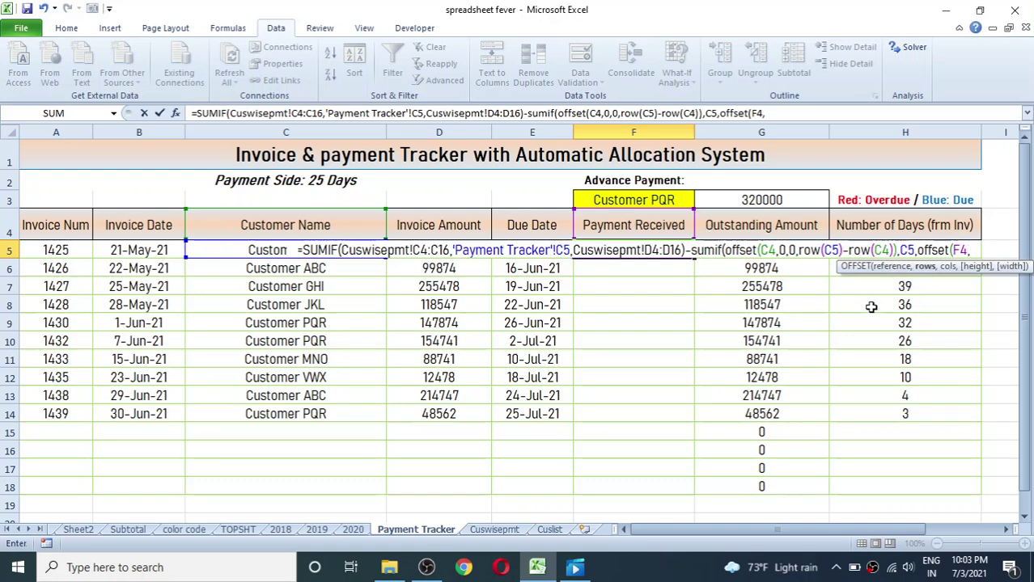
type("0")
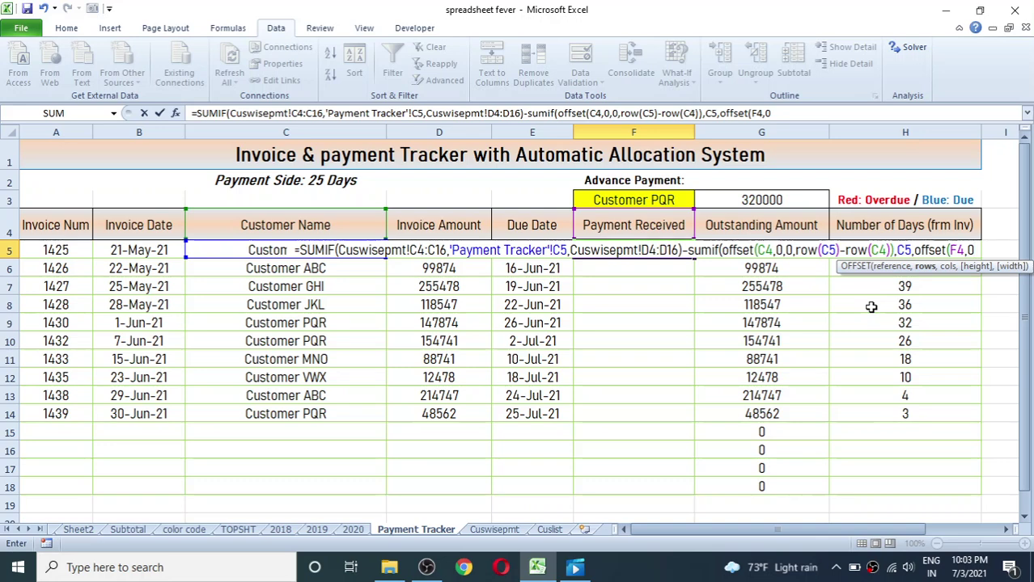
type(",0")
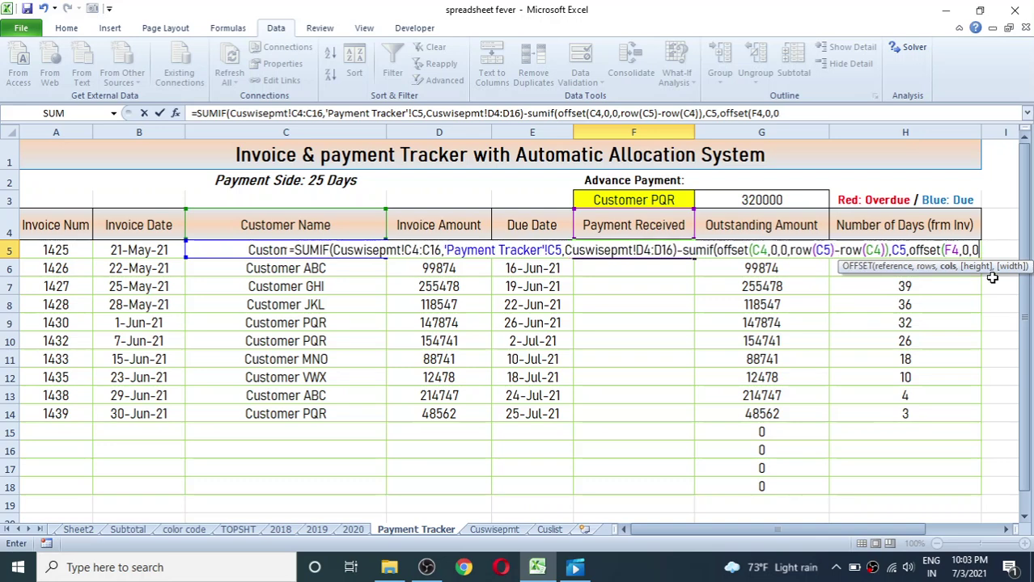
type(",")
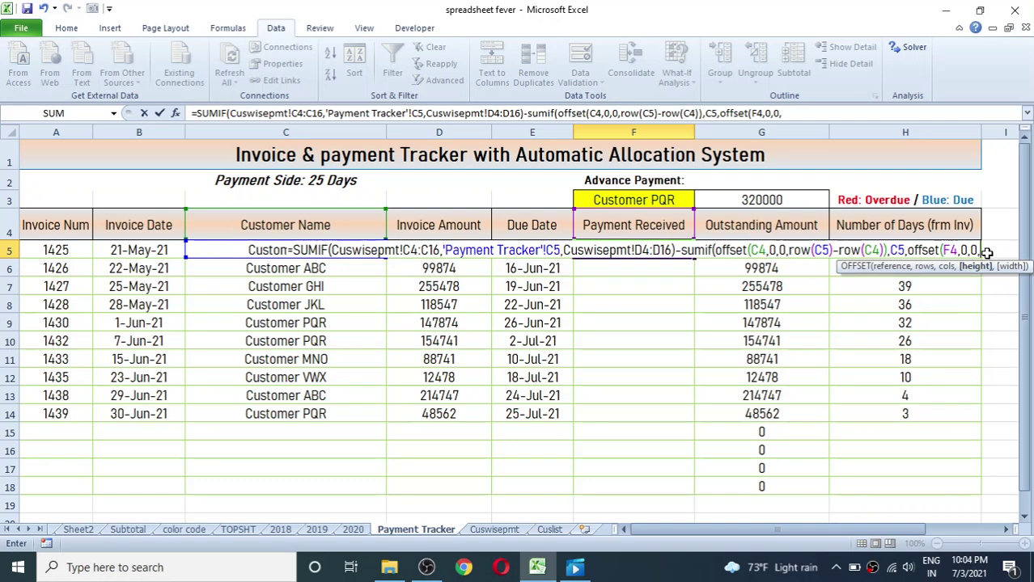
Set the OFFSET height to ROW(F5)-ROW(F4), close the parentheses and enter F5's formula.
type("row")
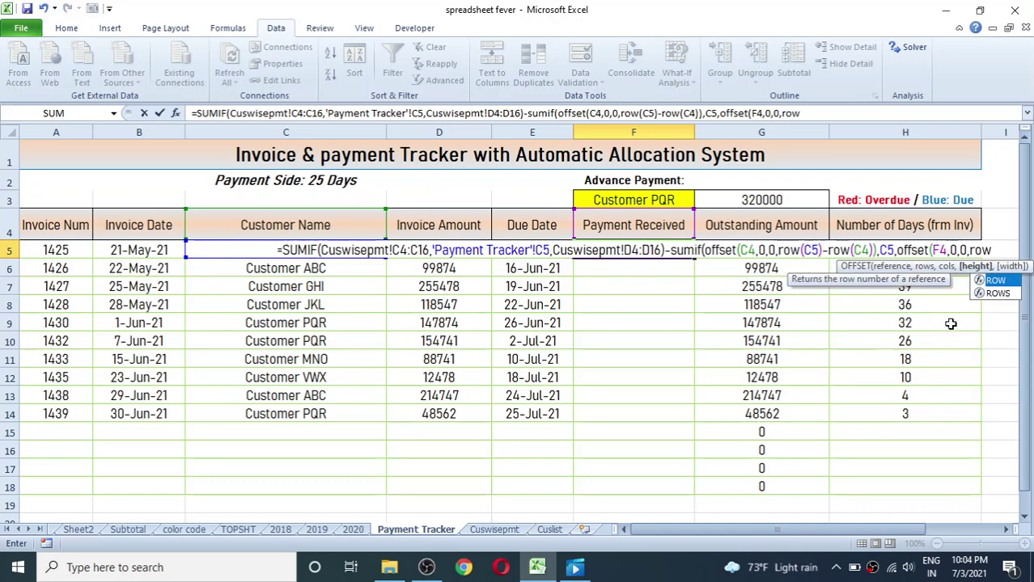
type("(")
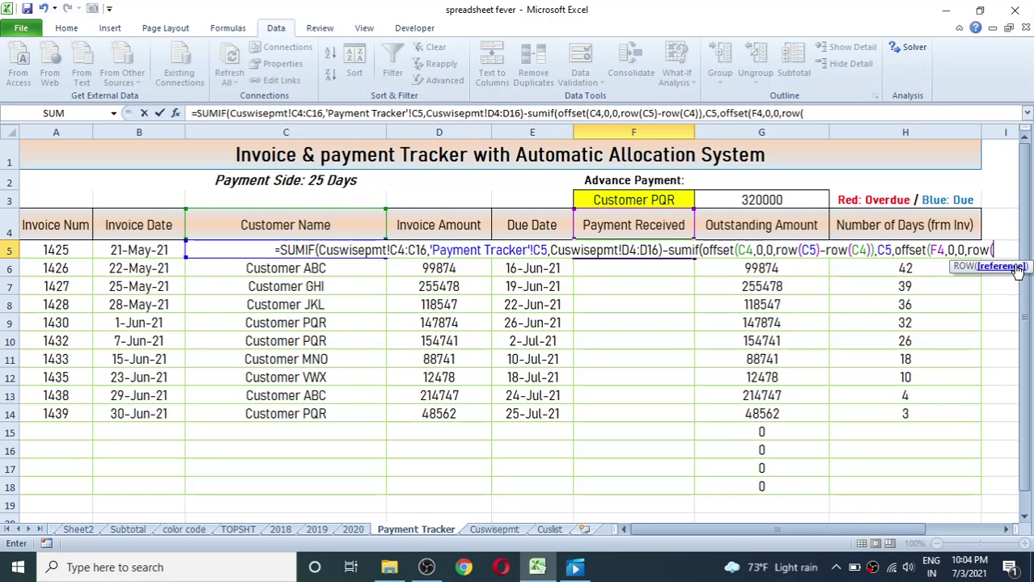
type("F5")
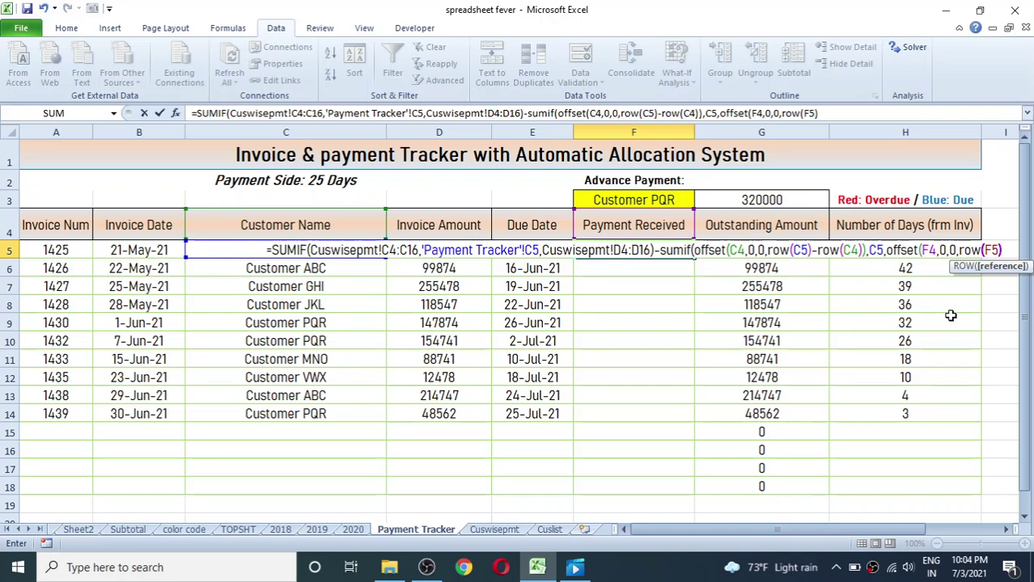
type(")-r")
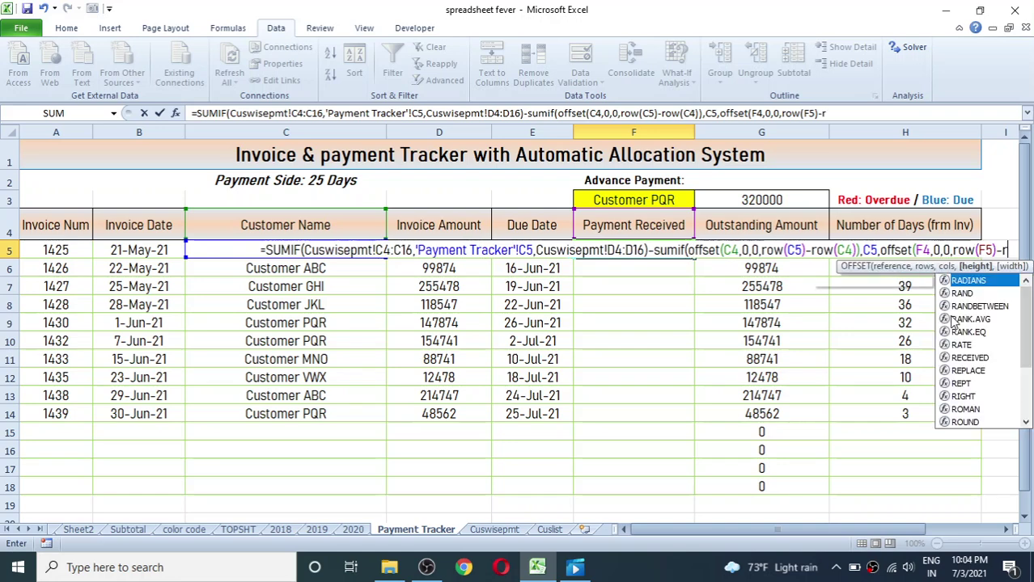
type("ow")
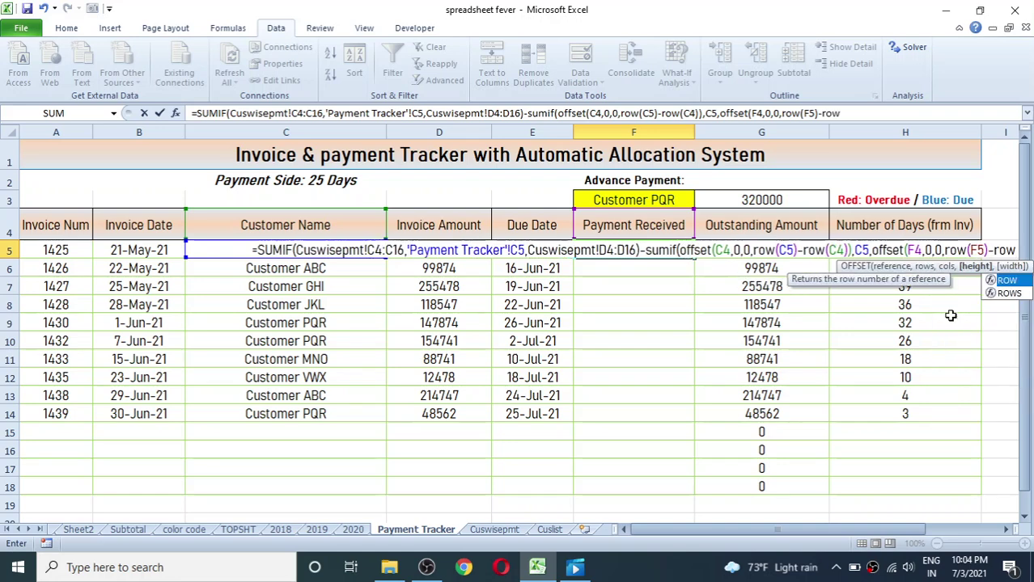
type("(")
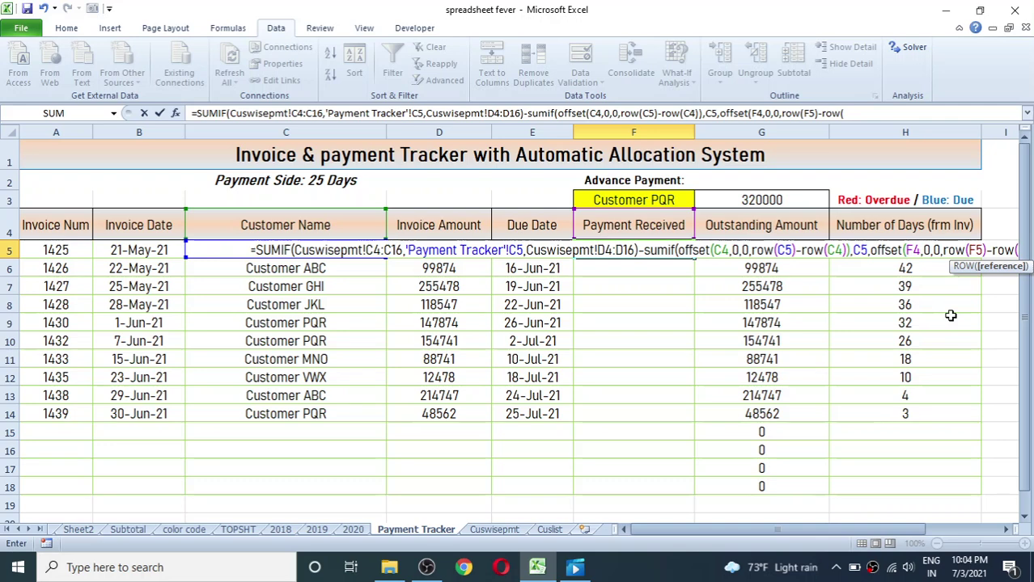
left_click(628, 218)
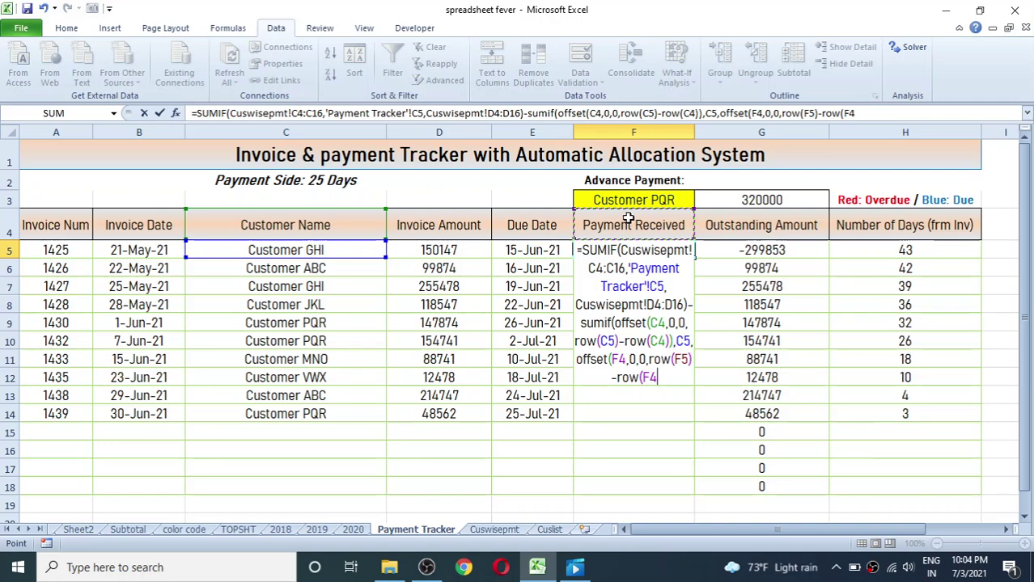
type(")")
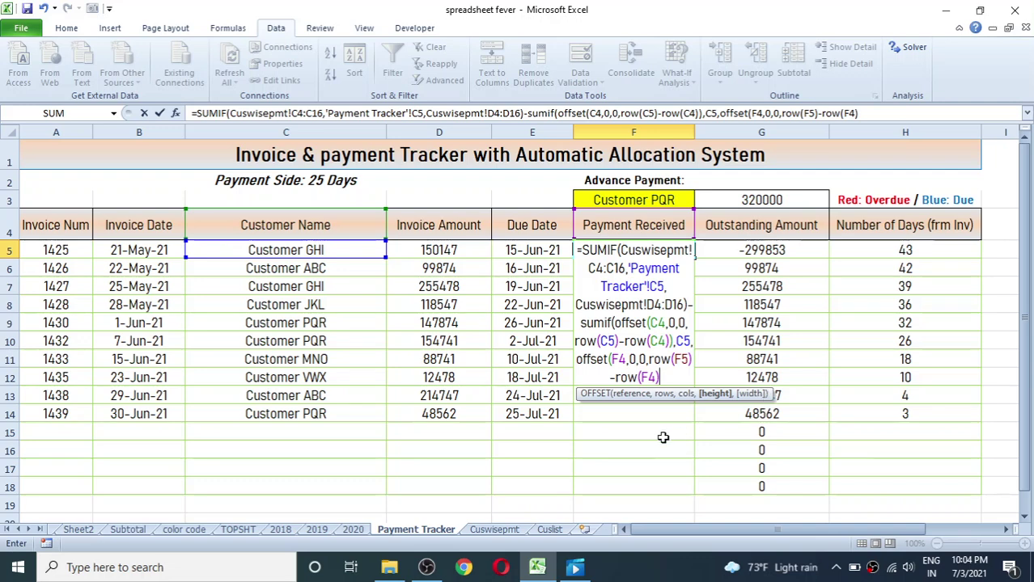
type(")")
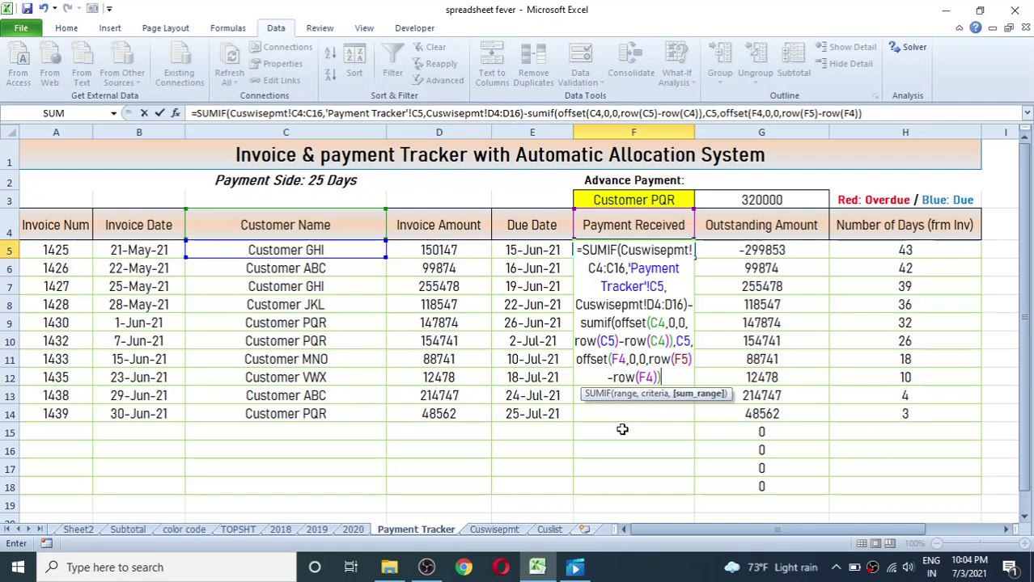
type(")")
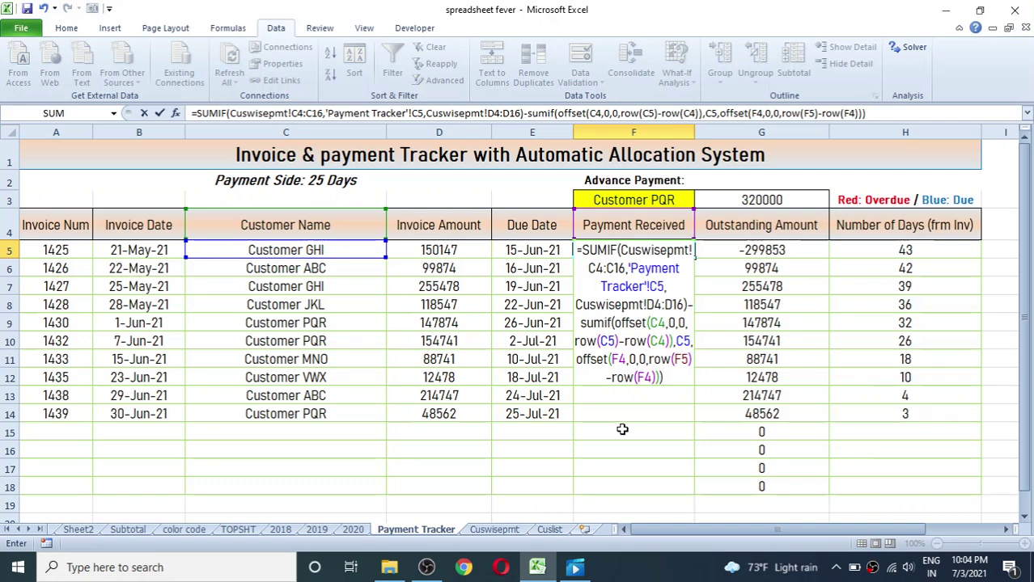
key("Return")
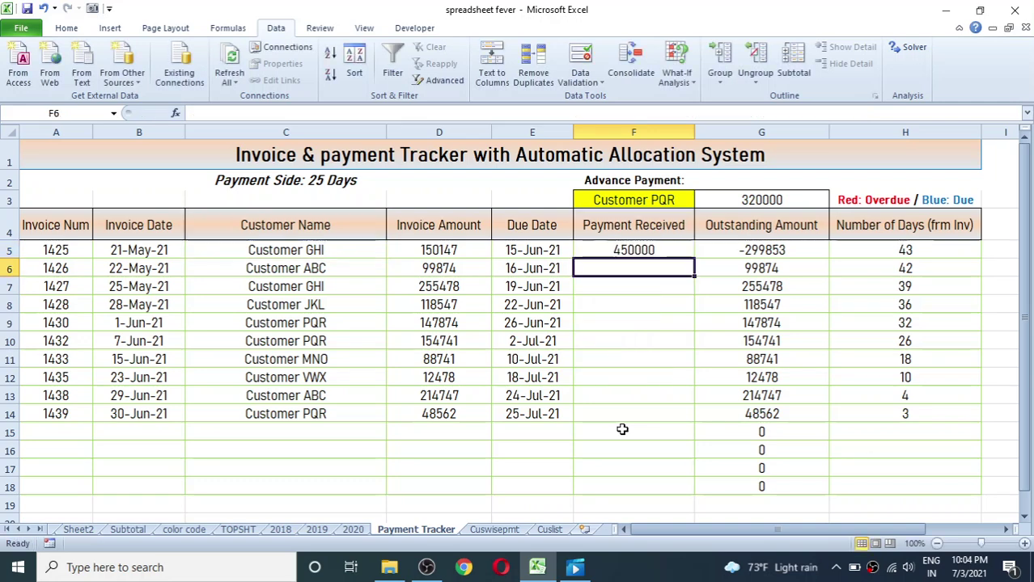
Wrap F5's allocation formula in MIN with invoice amount D5 as the second value, then commit it.
left_click(649, 251)
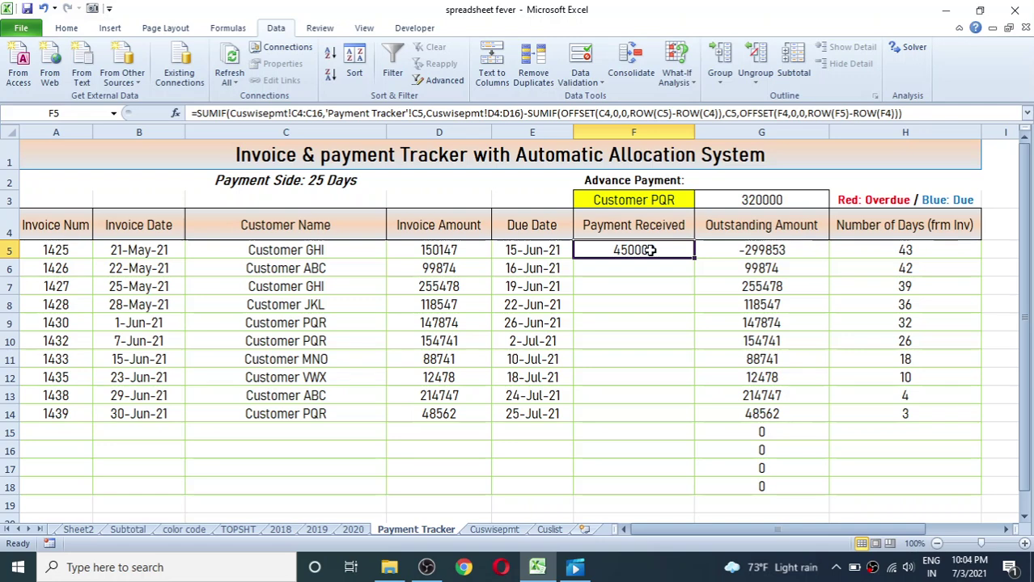
left_click(904, 112)
left_click(597, 249)
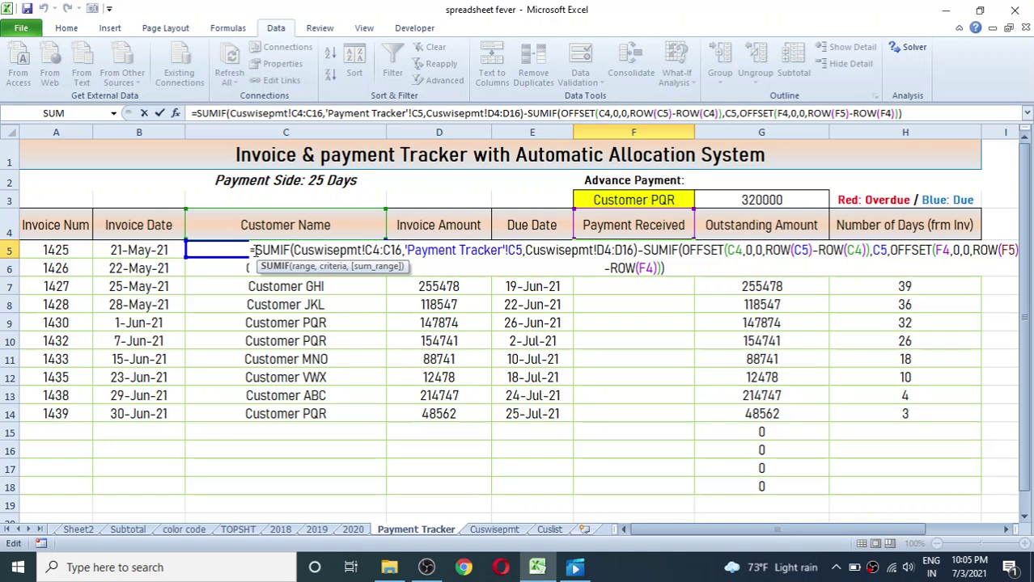
left_click(256, 250)
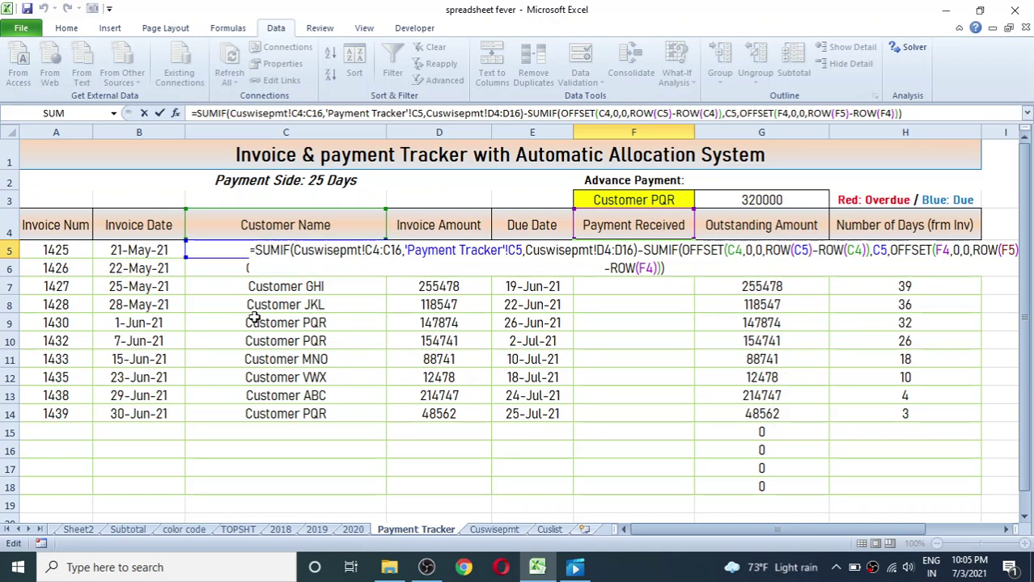
type("MIN")
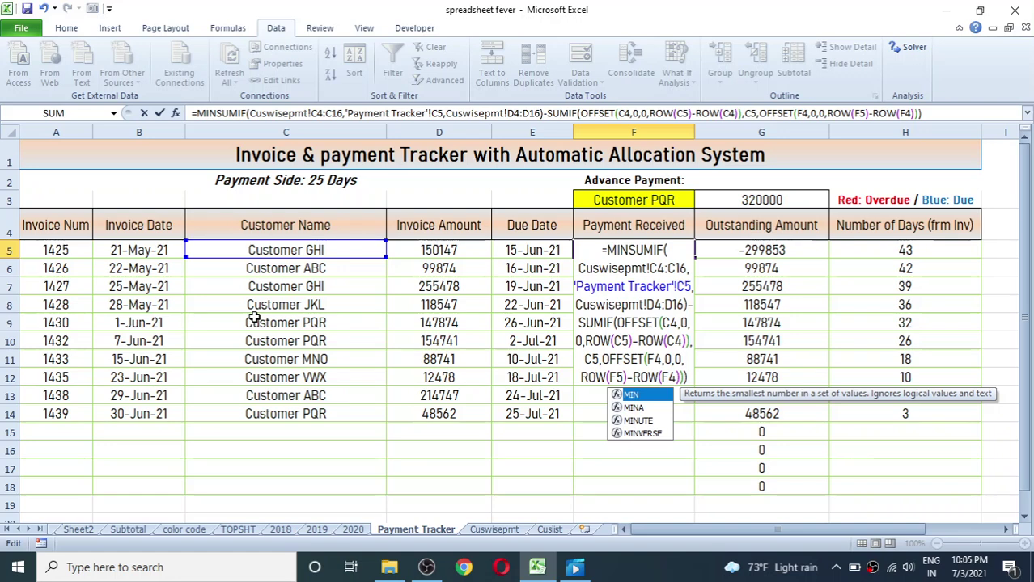
type("(")
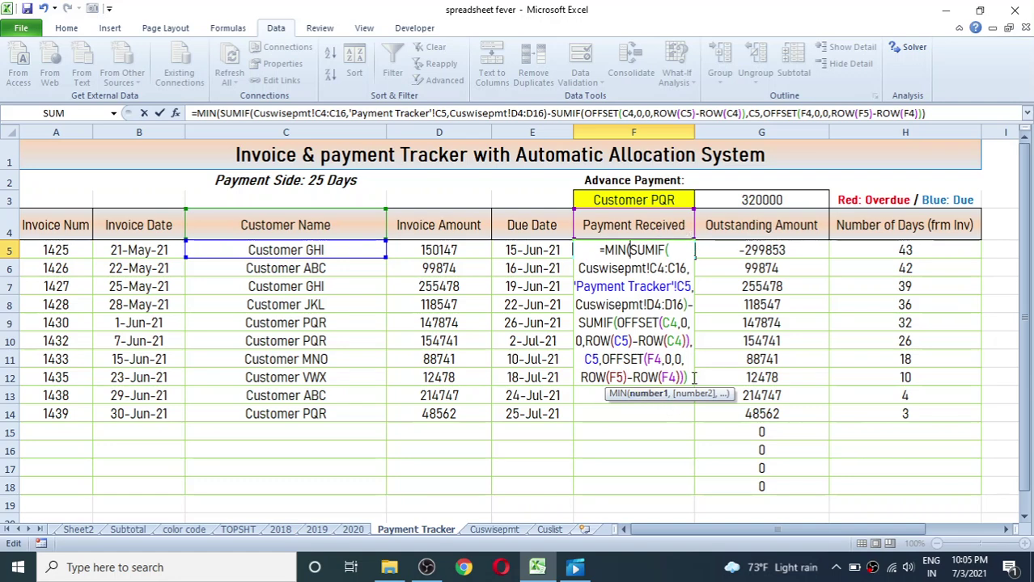
left_click(692, 378)
type(",")
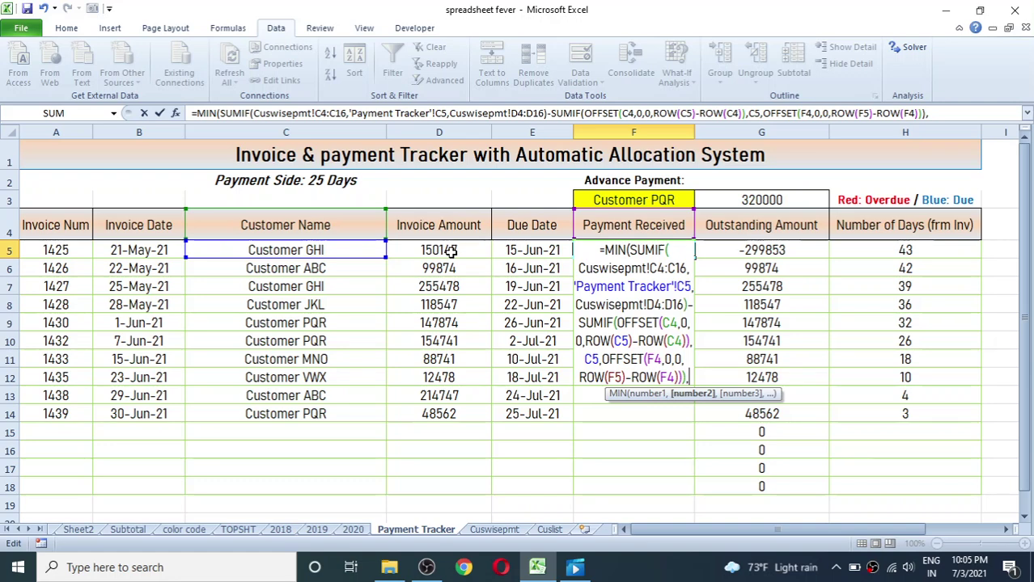
left_click(451, 251)
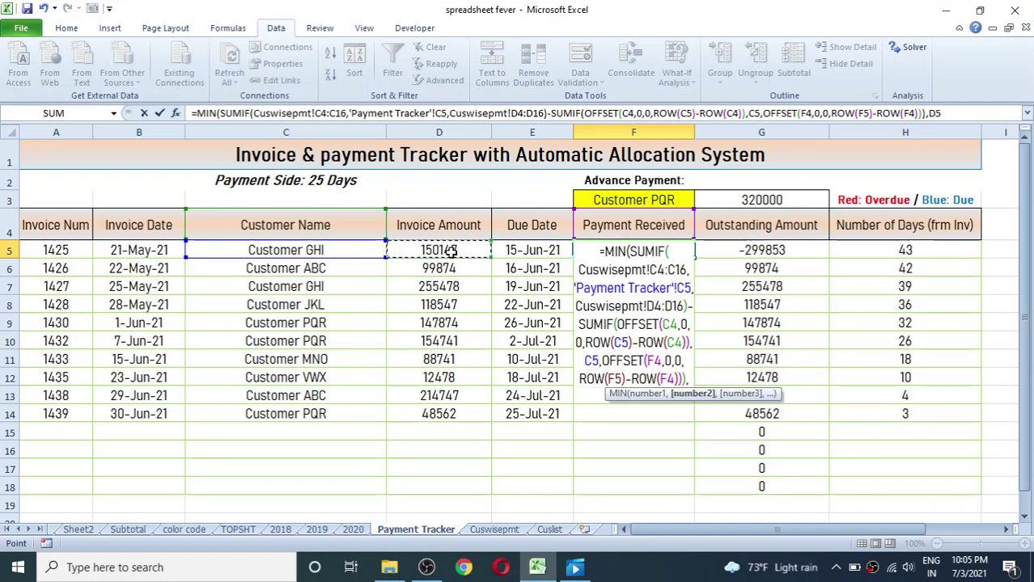
type(")")
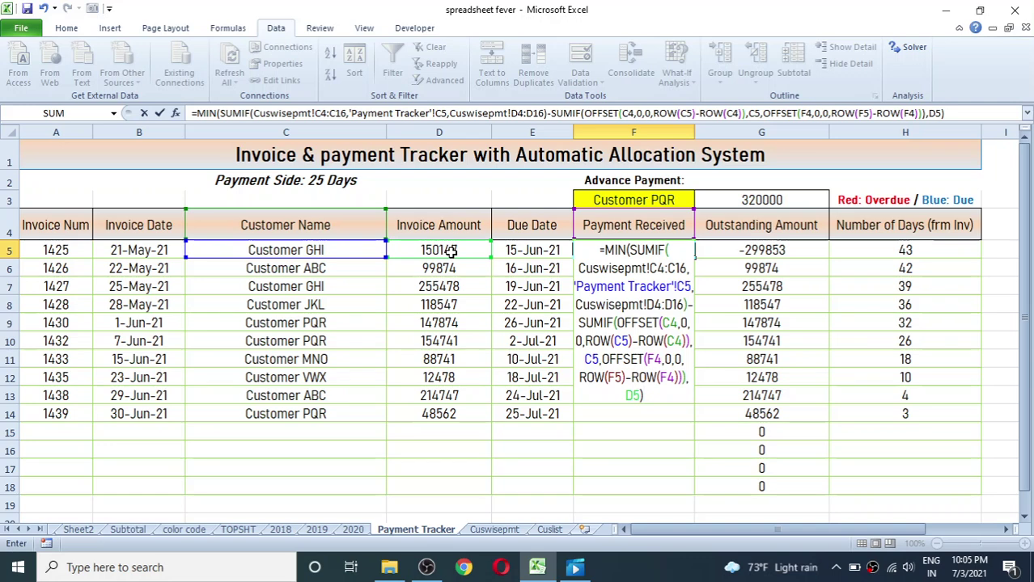
key("Return")
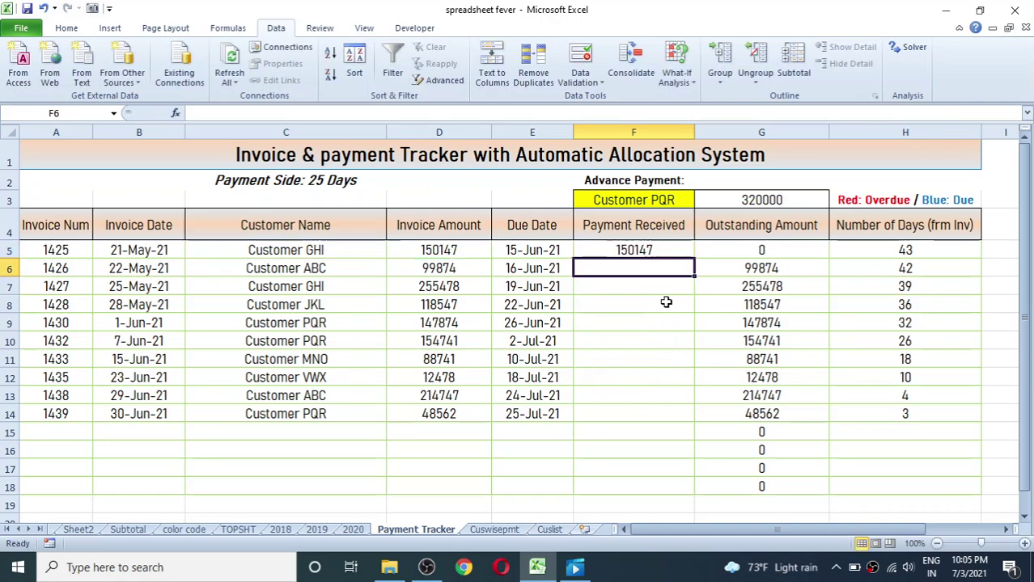
left_click(665, 301)
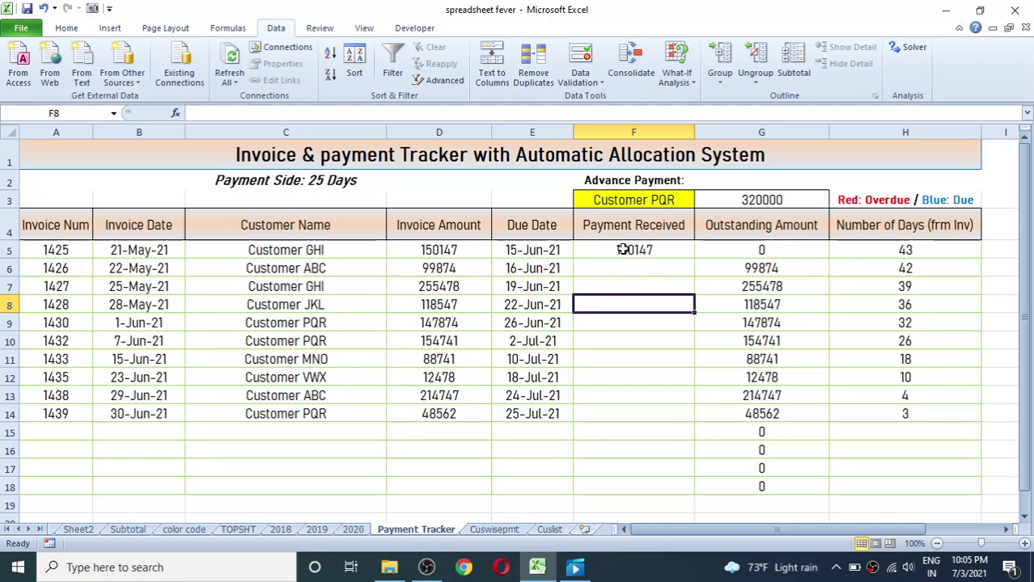
left_click(623, 250)
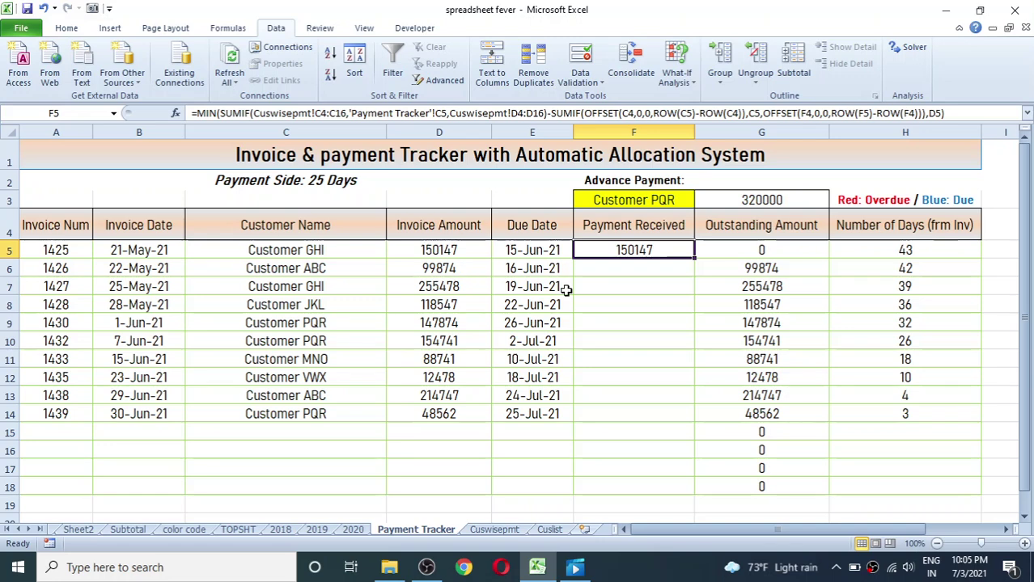
left_click(485, 531)
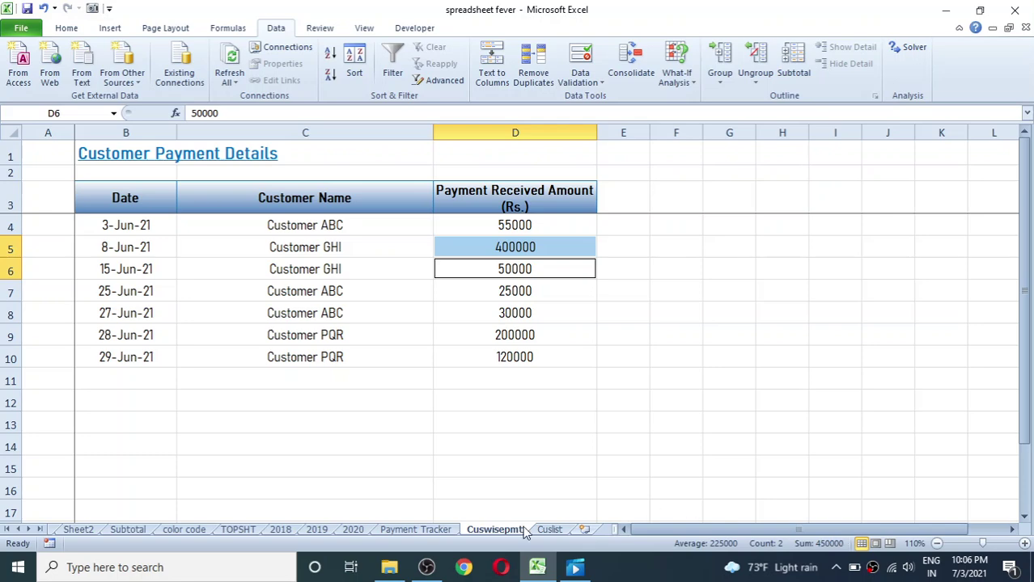
left_click(422, 530)
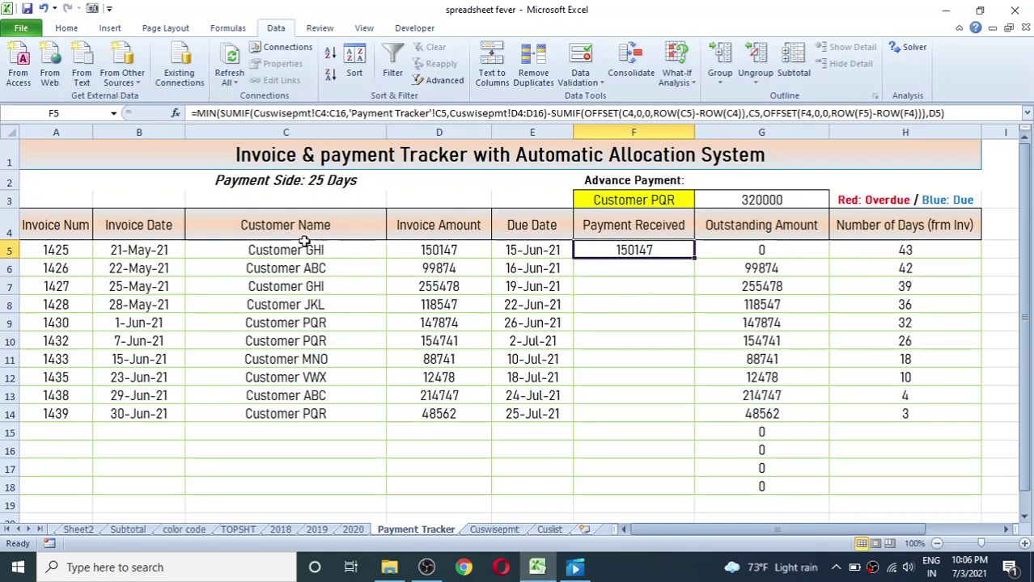
left_click(446, 254)
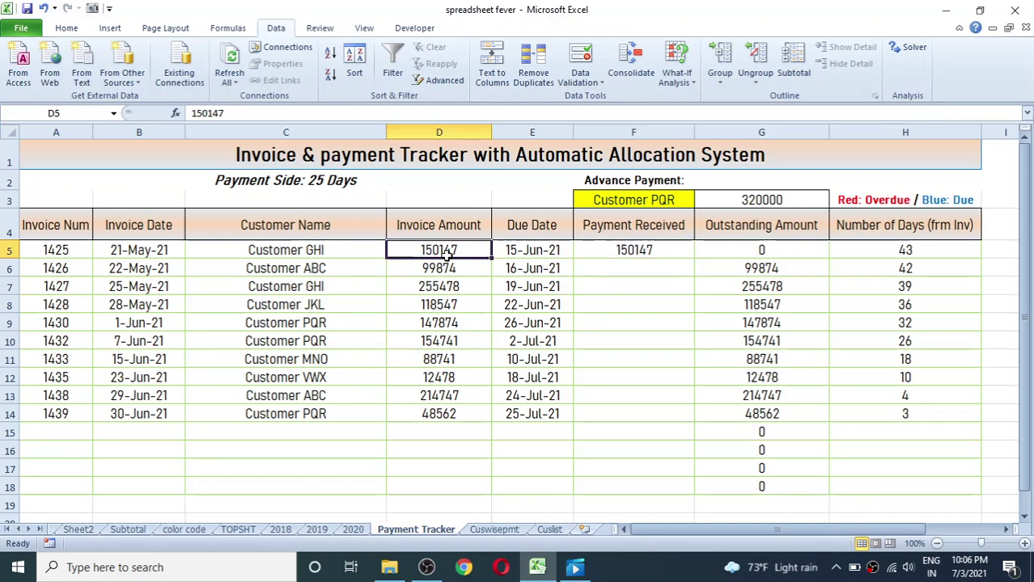
left_click(625, 251)
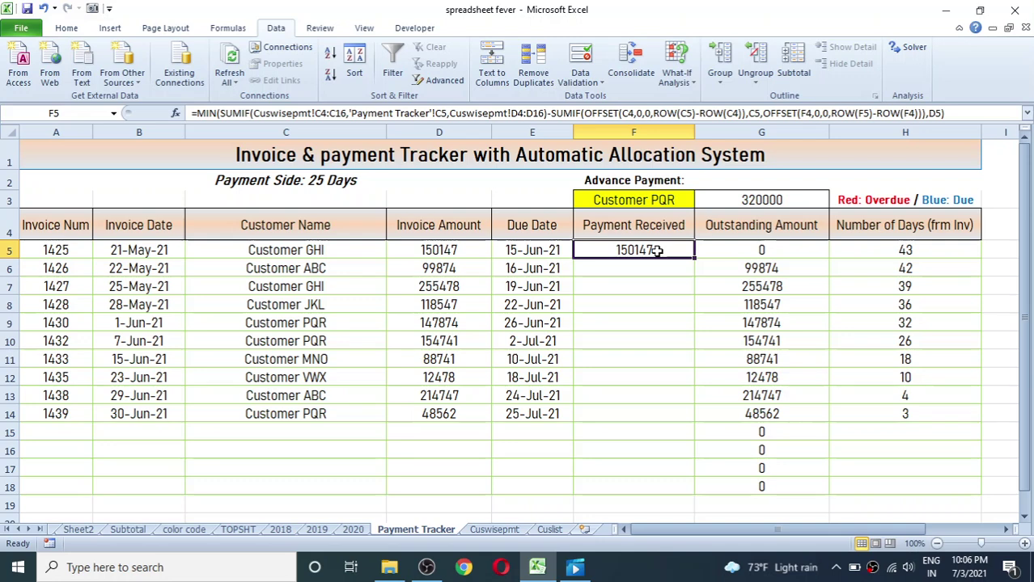
double_click(630, 251)
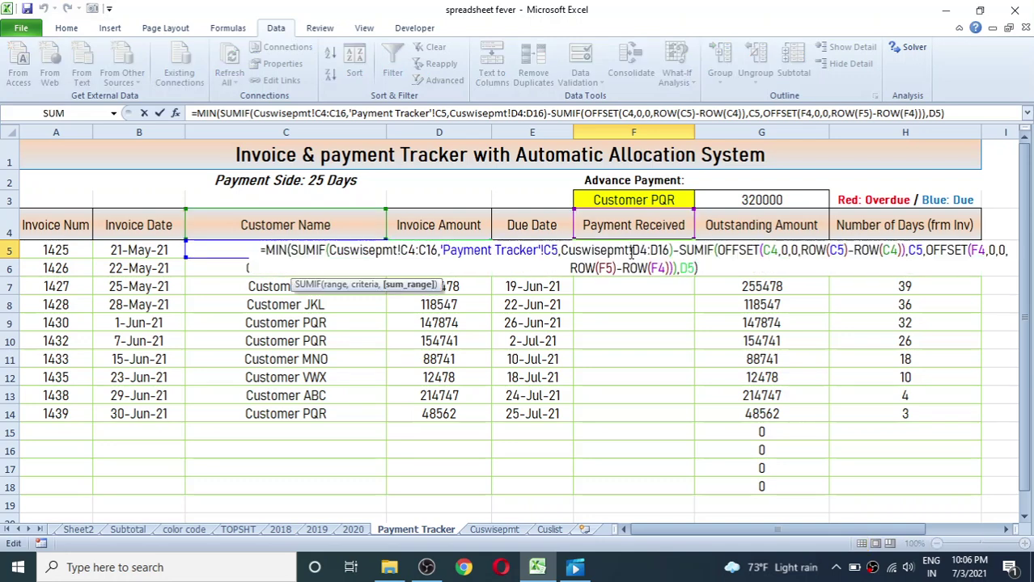
Make the SUMIF criteria range absolute as Cuswisepmt!$C$4:$C$16.
left_click(704, 269)
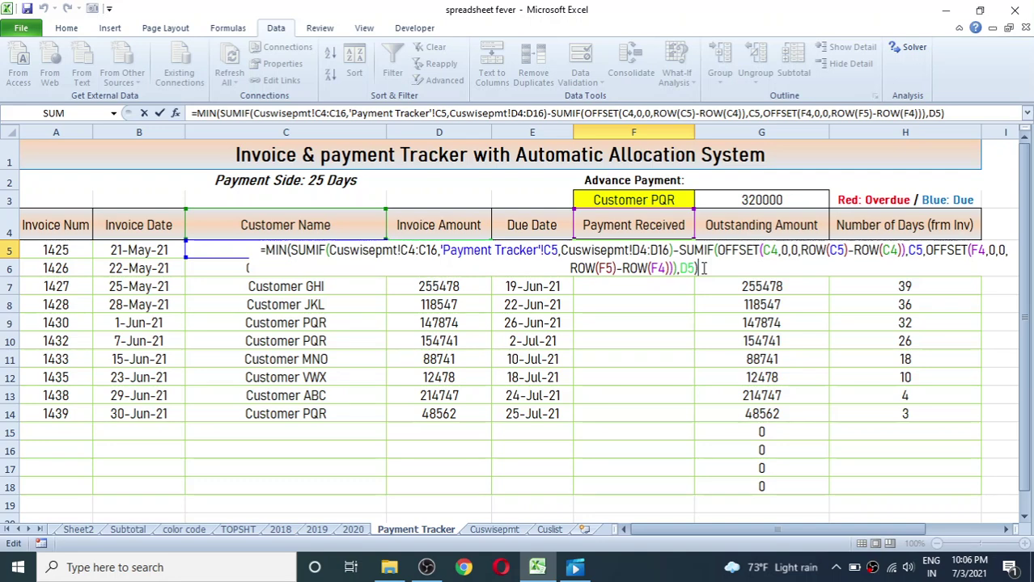
left_click(401, 250)
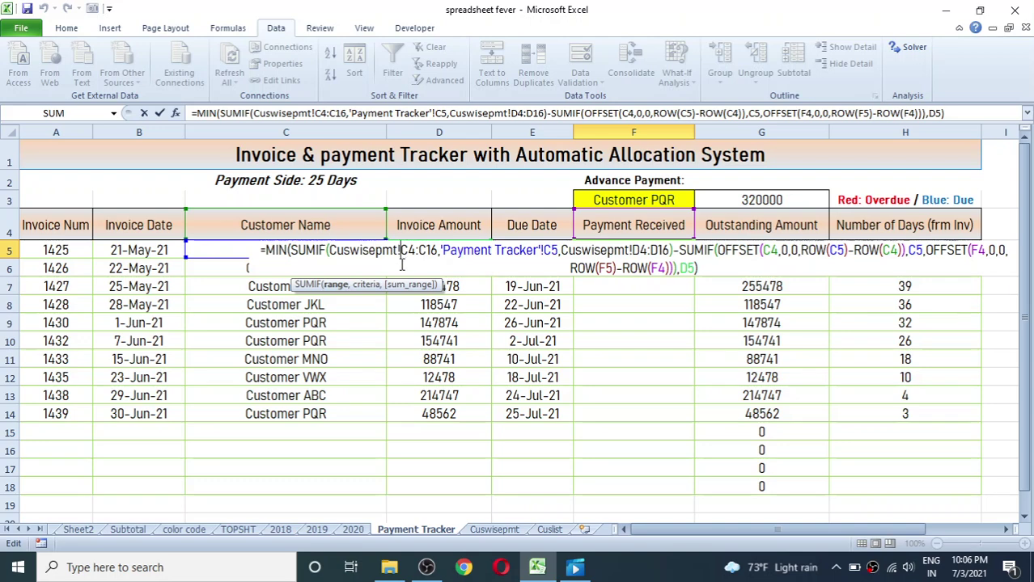
type("$C")
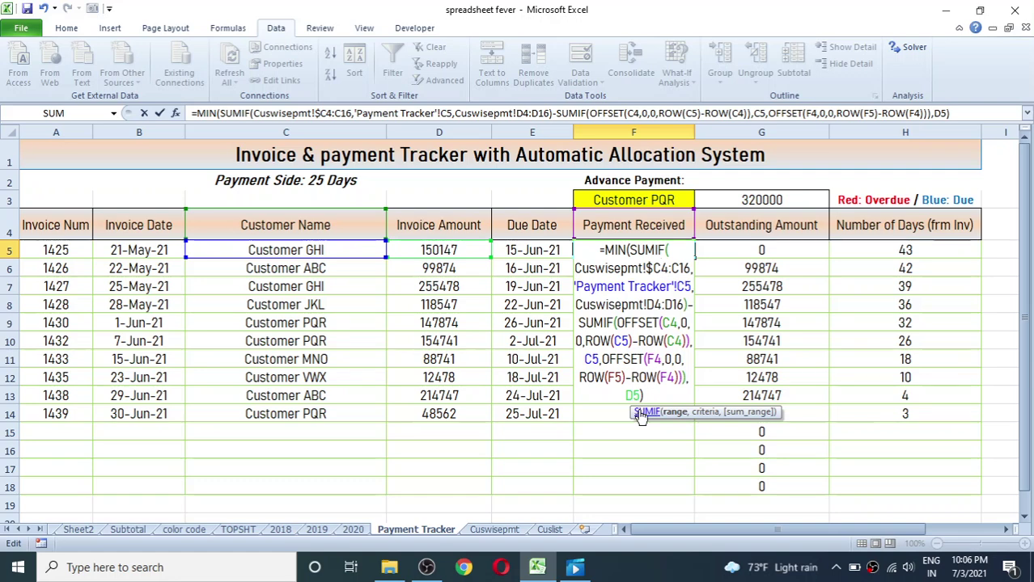
type("$")
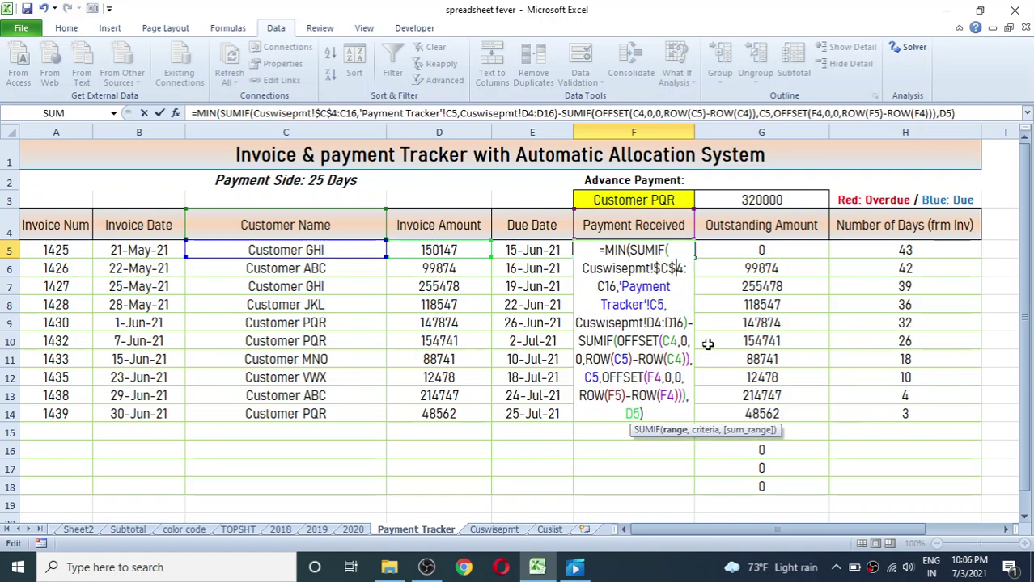
left_click(617, 286)
type("$C")
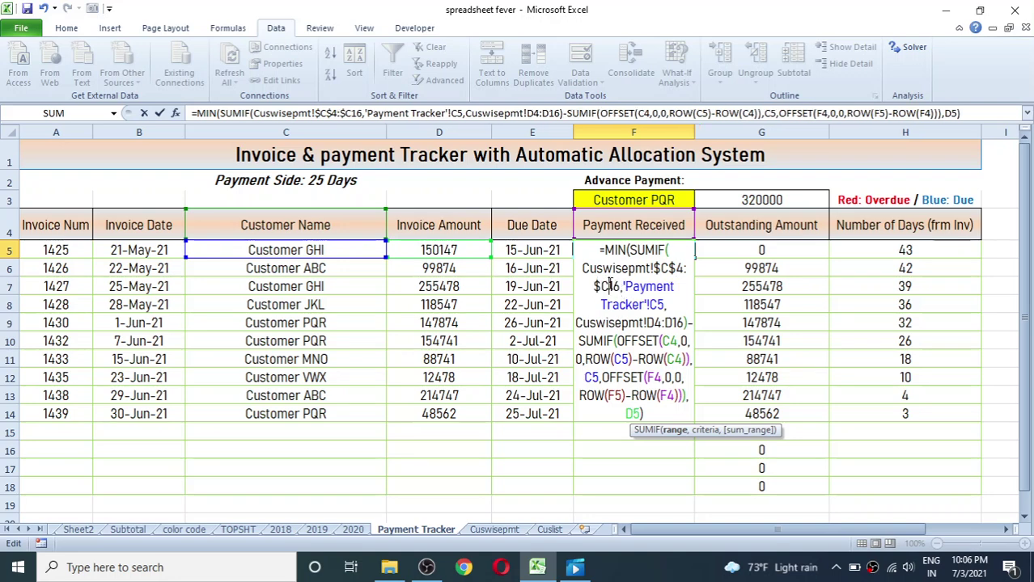
type("$")
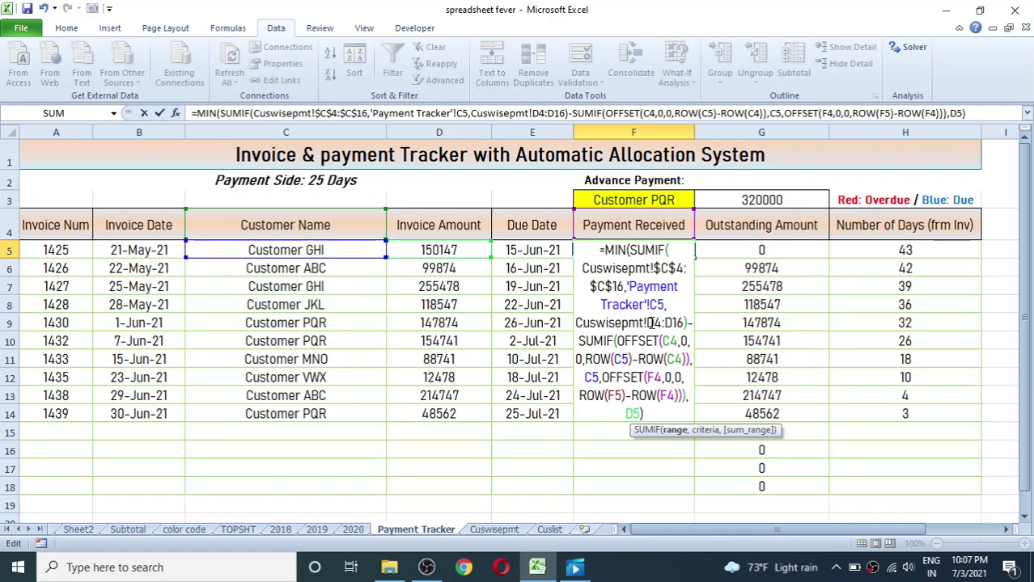
Make the SUMIF sum range absolute as Cuswisepmt!$D$4:$D$16.
left_click(647, 323)
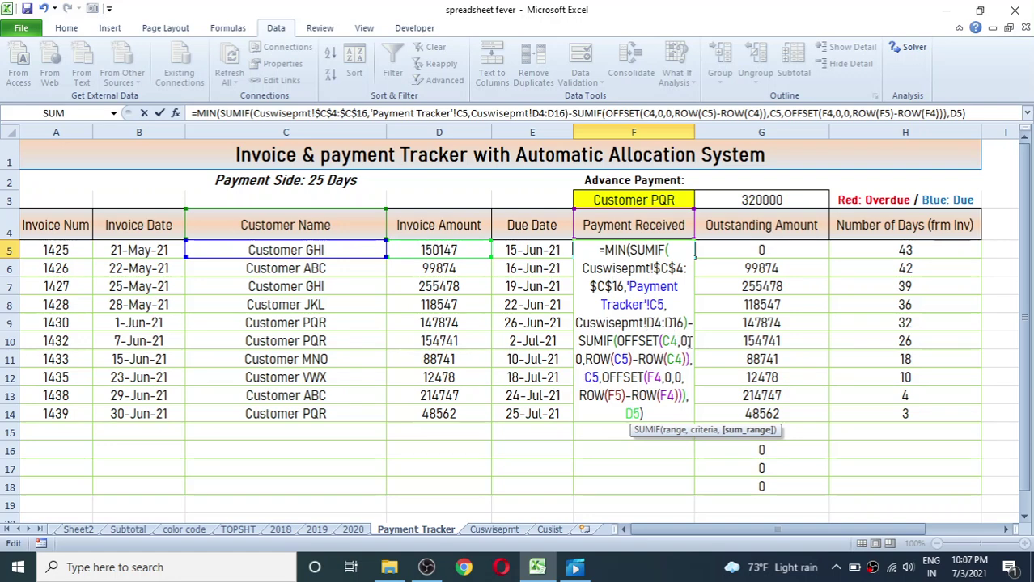
type("$C")
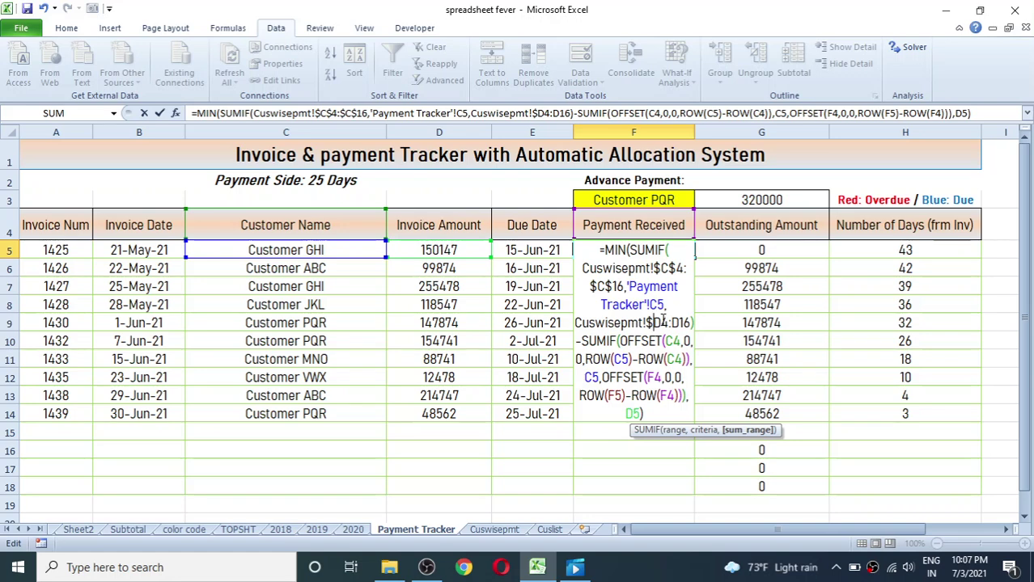
type("$")
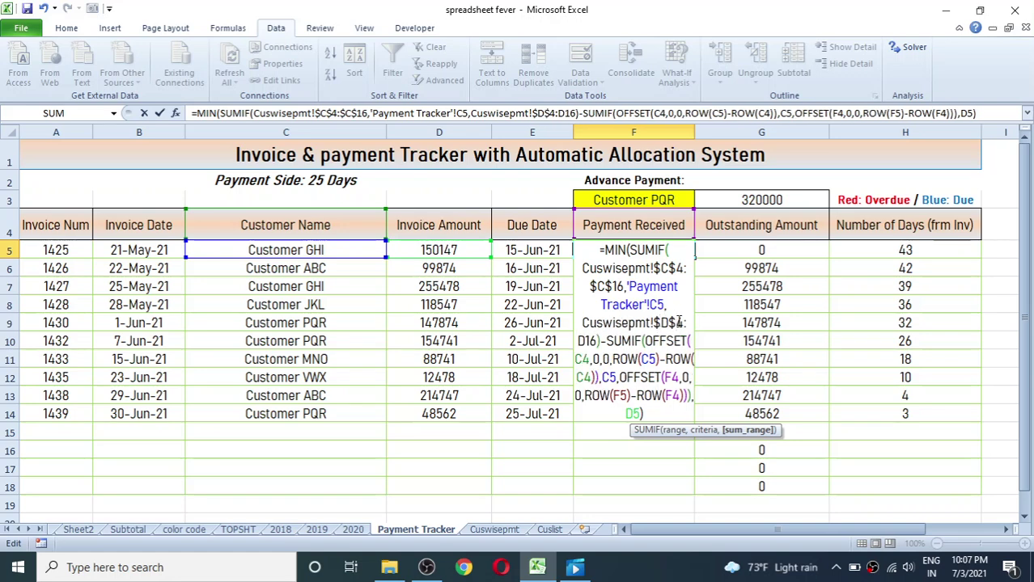
left_click(580, 341)
type("$")
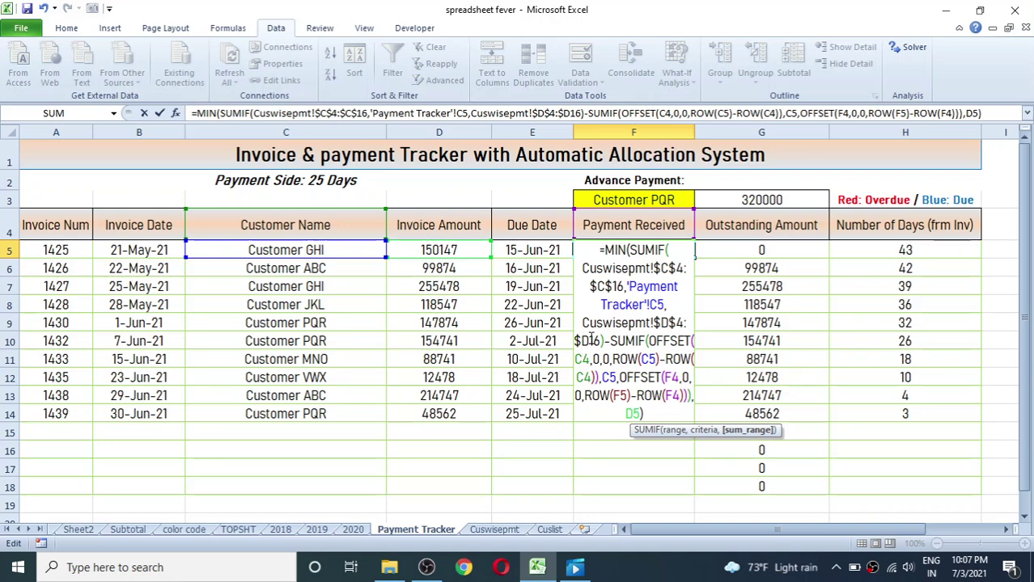
left_click(592, 340)
type("$")
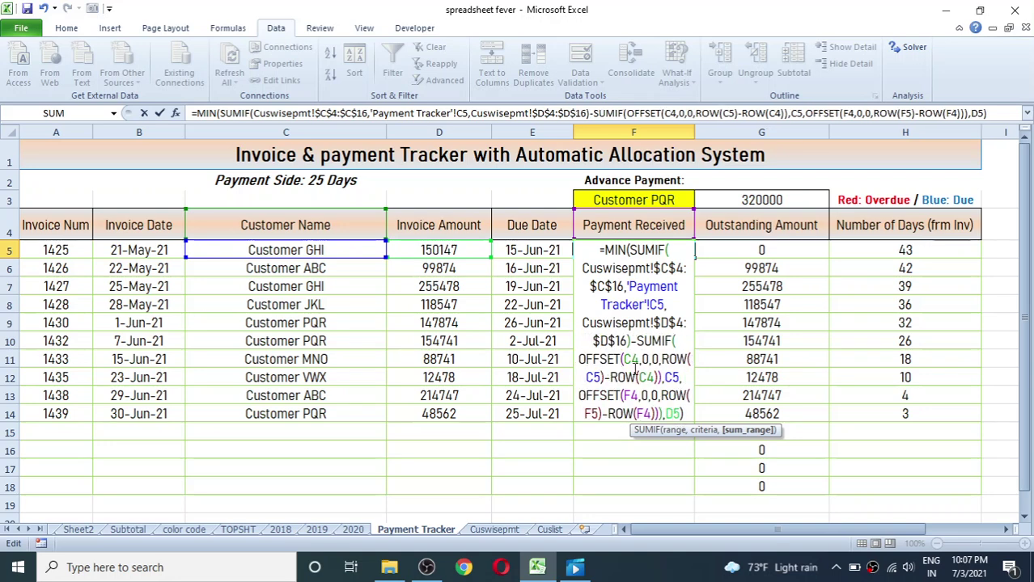
Change C4 in the first OFFSET and in its ROW to absolute $C$4.
left_click(623, 360)
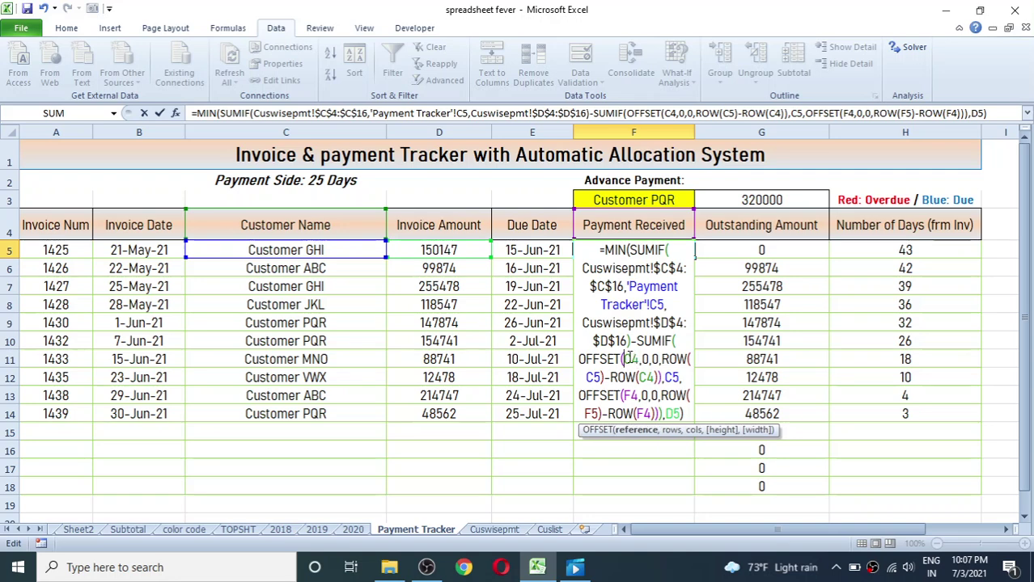
type("$C")
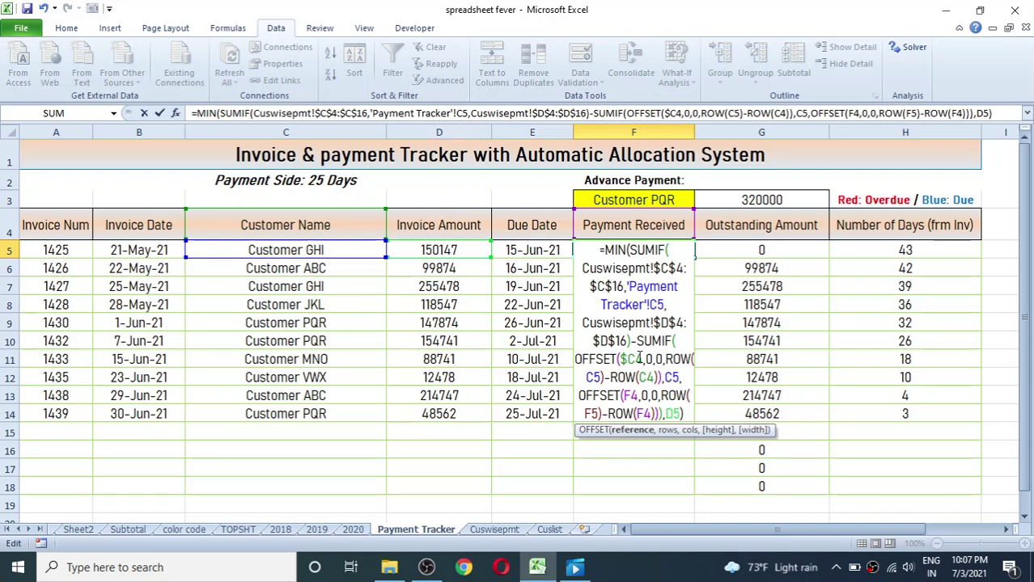
type("$")
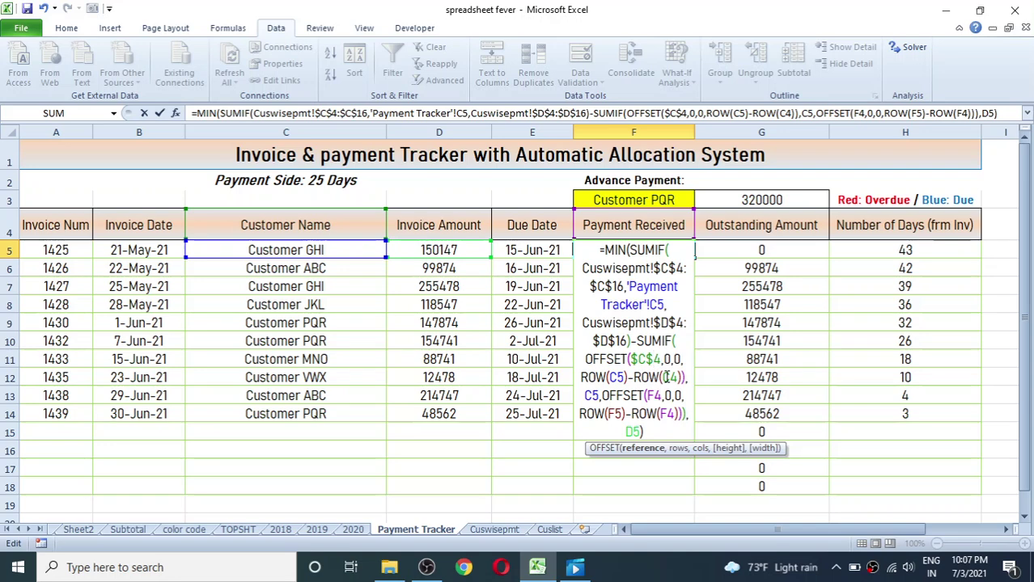
left_click(662, 377)
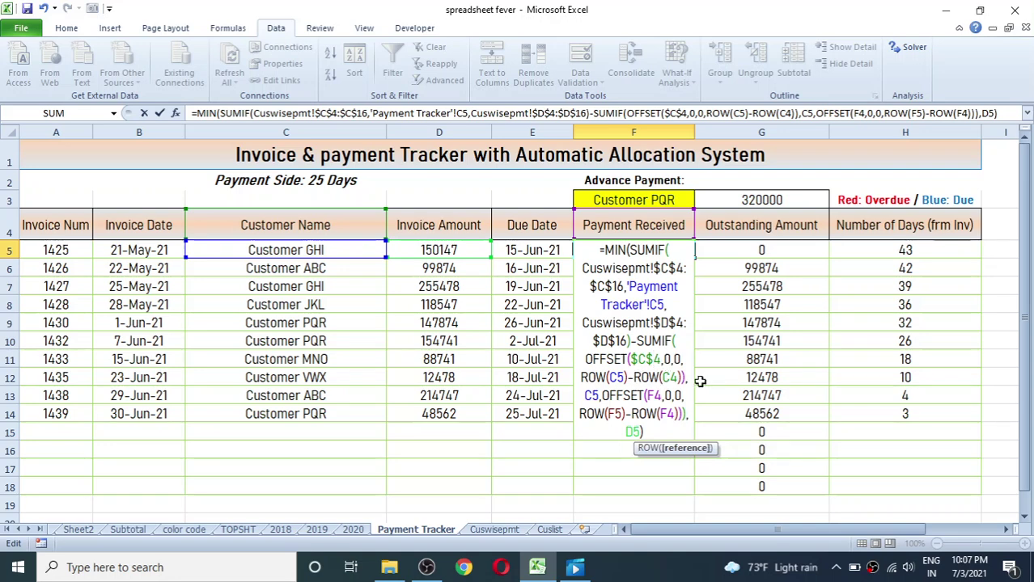
type("$")
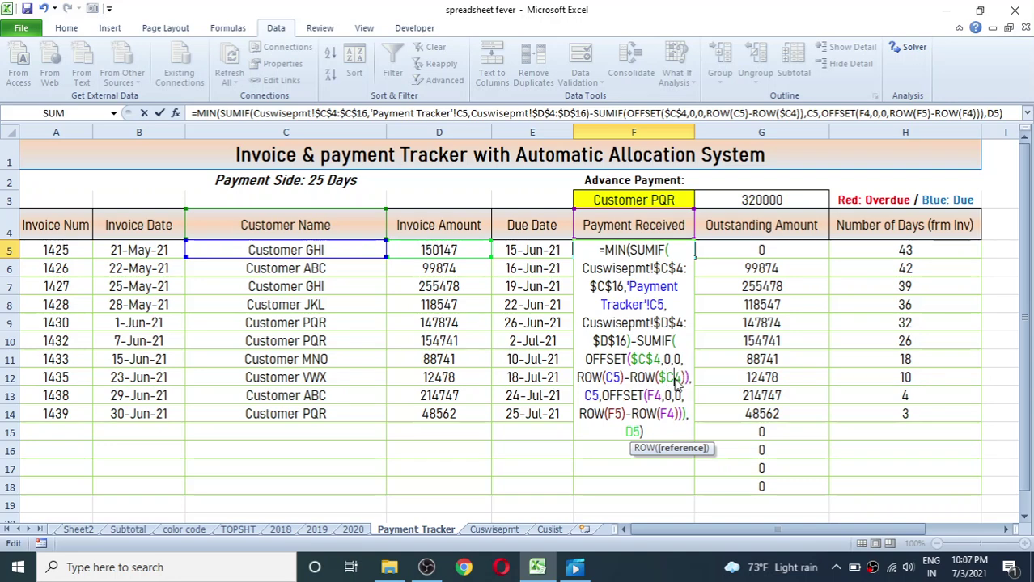
left_click(675, 377)
type("$")
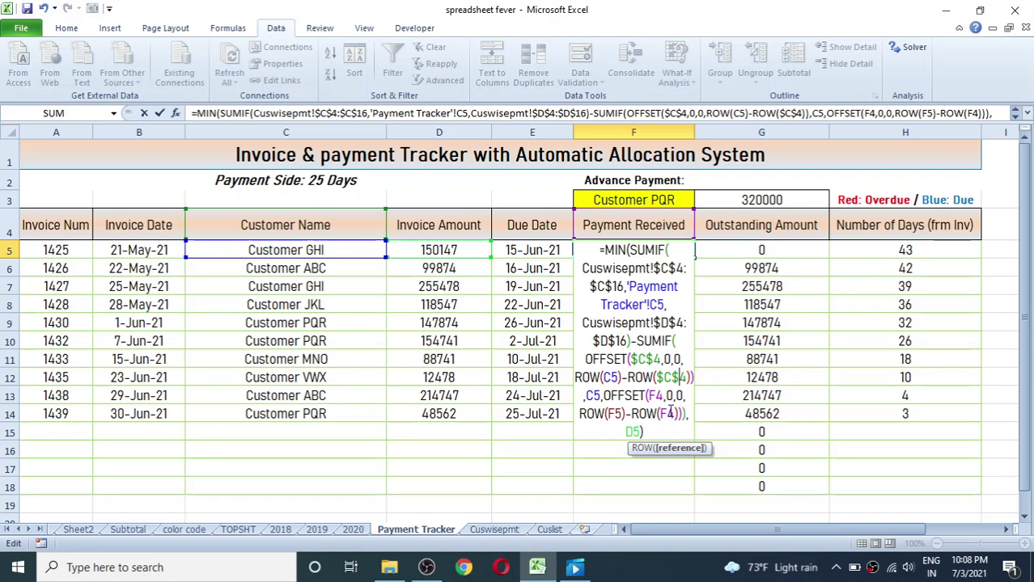
Lock the F4 references in ROW and the second OFFSET as $F$4.
left_click(660, 413)
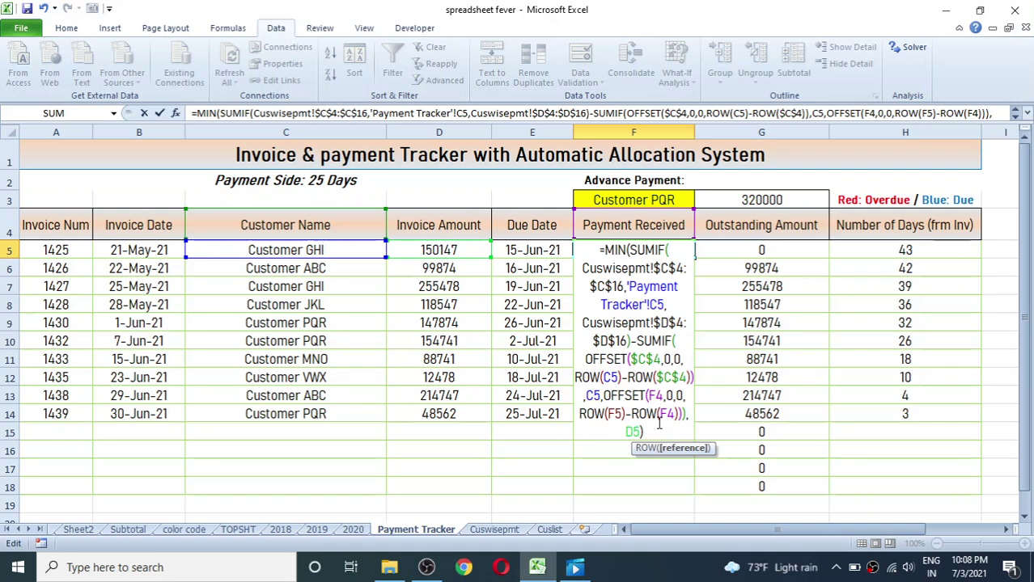
key("F4")
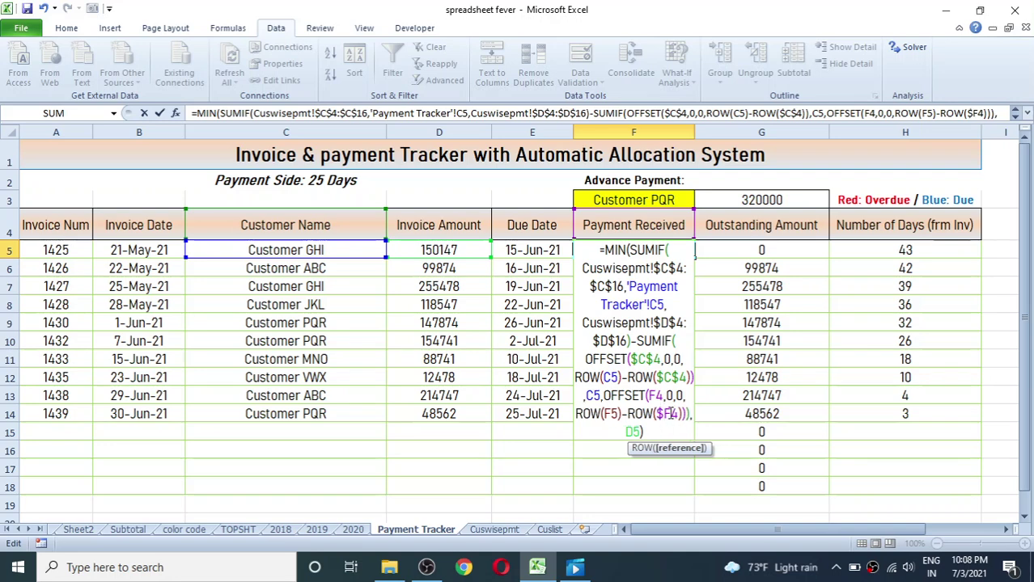
type("$")
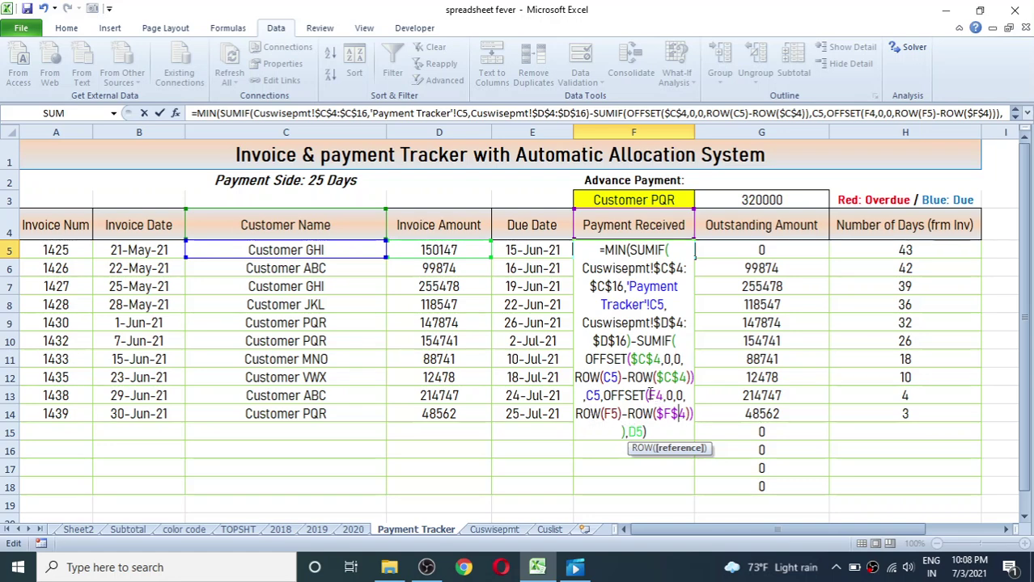
left_click(651, 395)
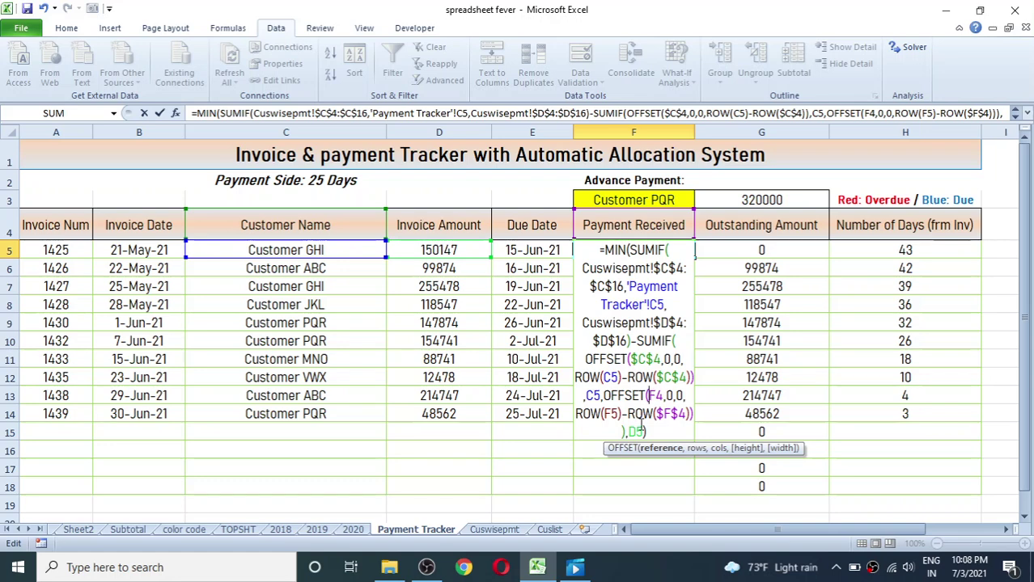
key("F4")
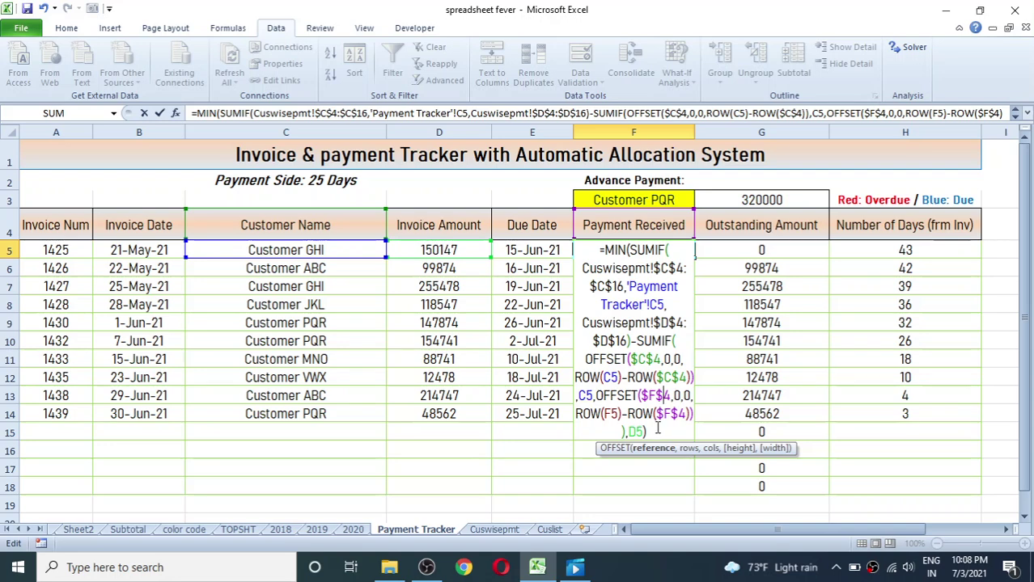
left_click(657, 430)
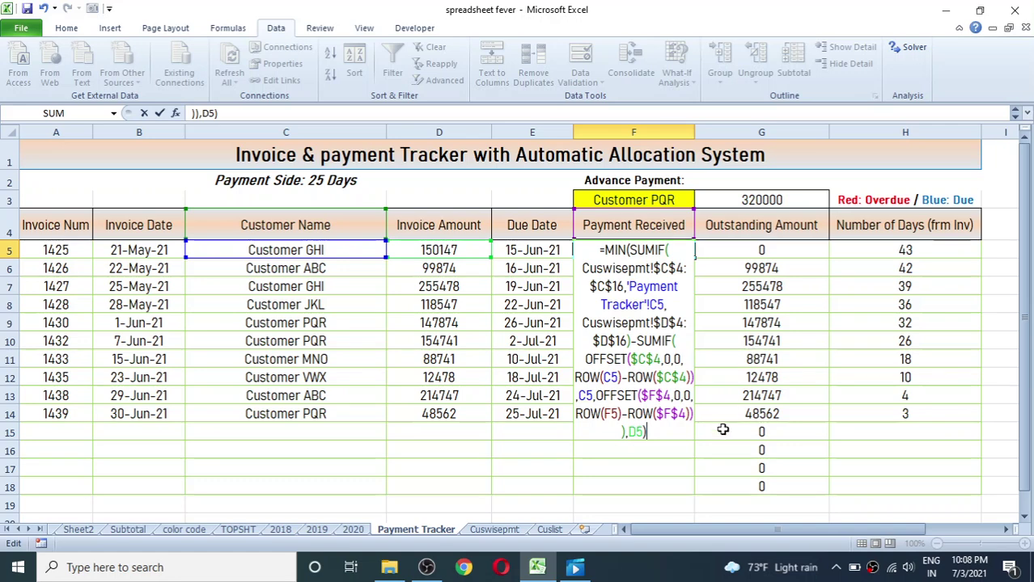
left_click(575, 568)
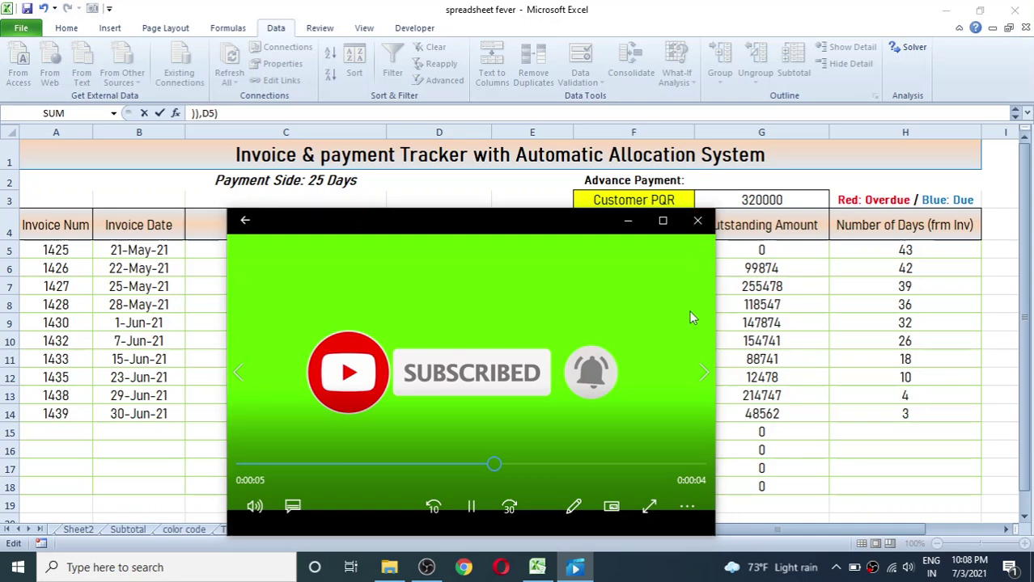
left_click(701, 221)
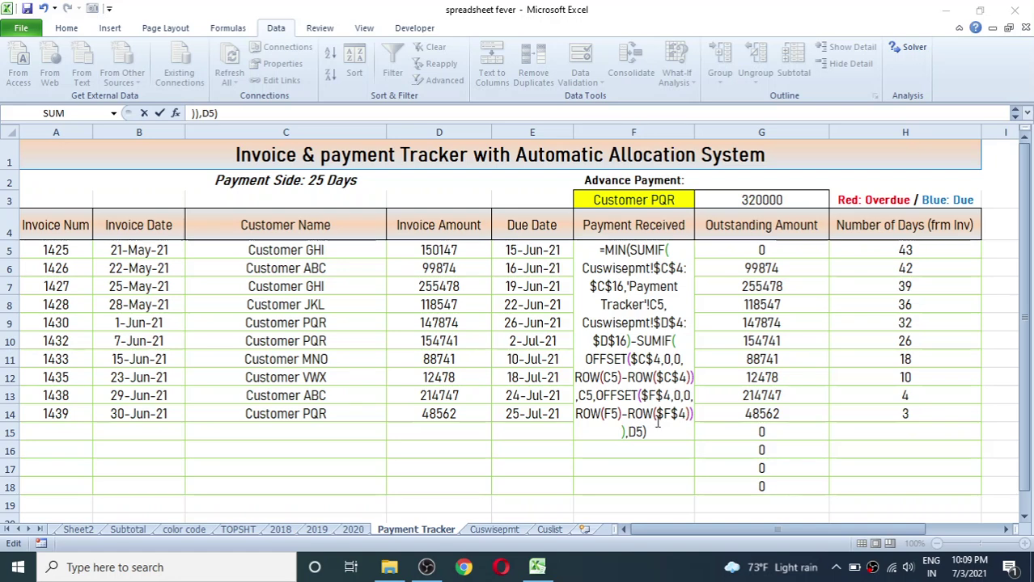
left_click(657, 423)
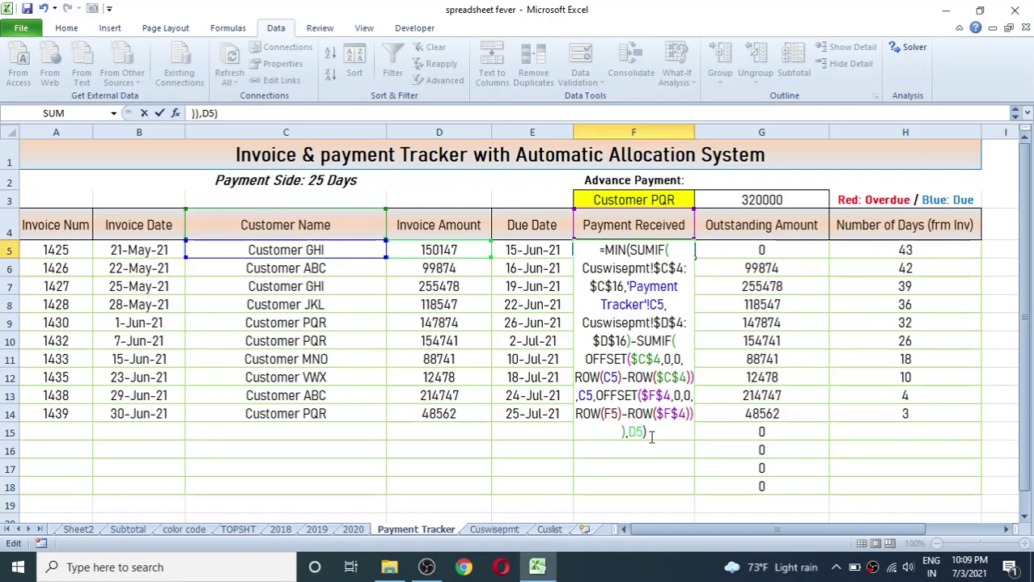
Commit F5's allocation formula with its all-absolute references.
key("Return")
key("super+plus")
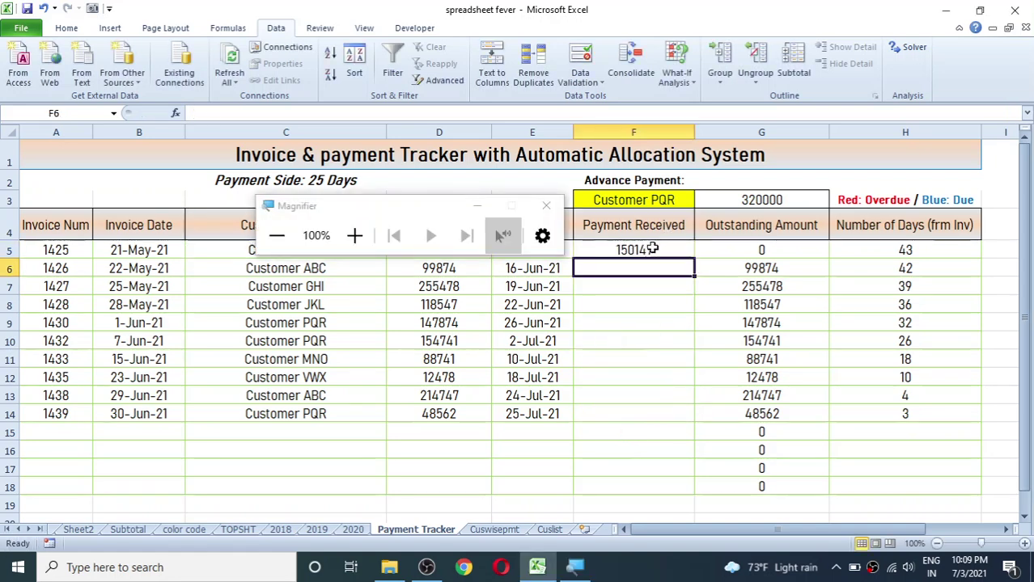
left_click(634, 250)
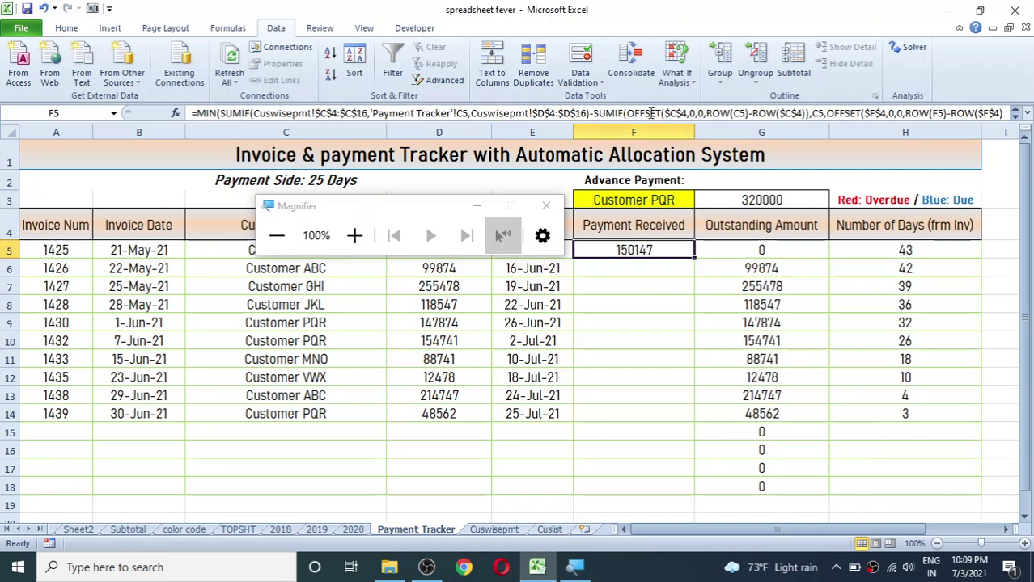
Reopen F5's formula to review it, discard stray minus signs, and recommit it showing 150147.
left_click(651, 113)
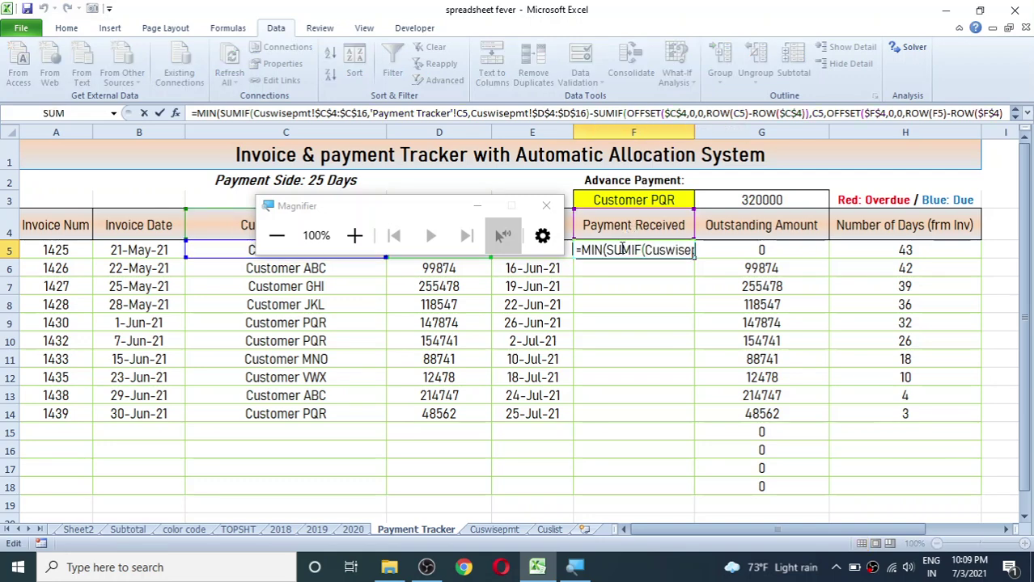
left_click(477, 207)
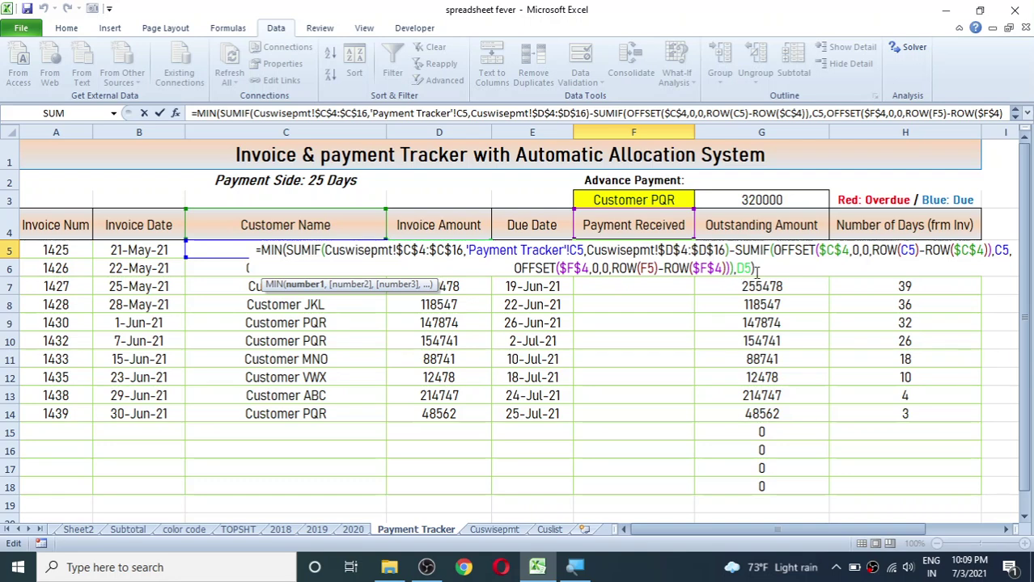
left_click(756, 269)
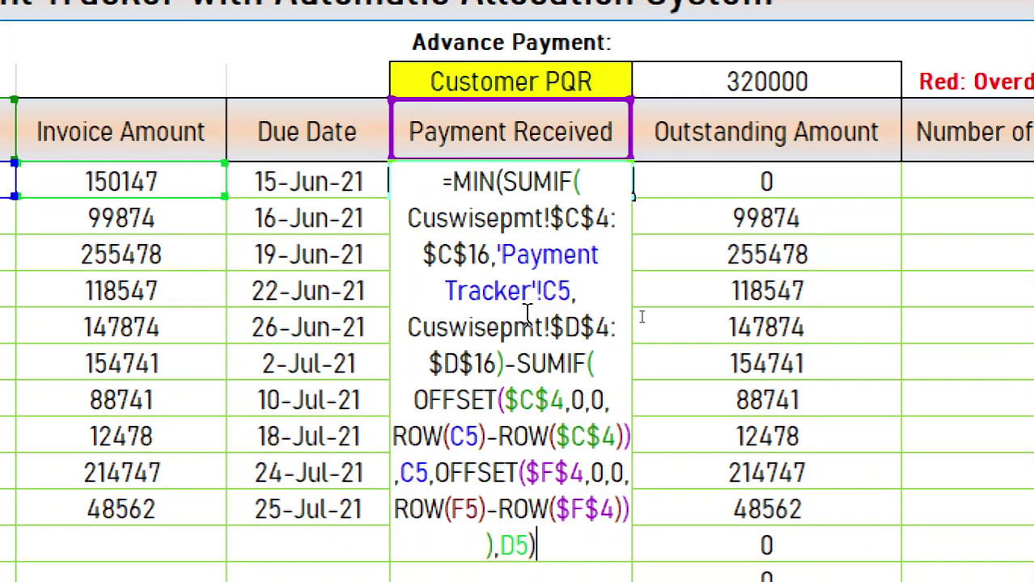
type("-")
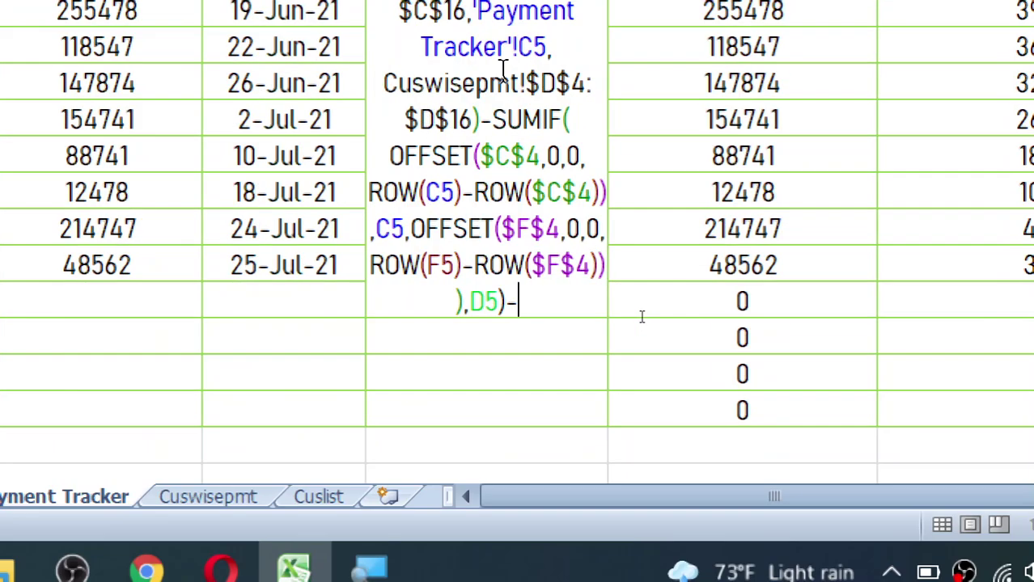
type("-")
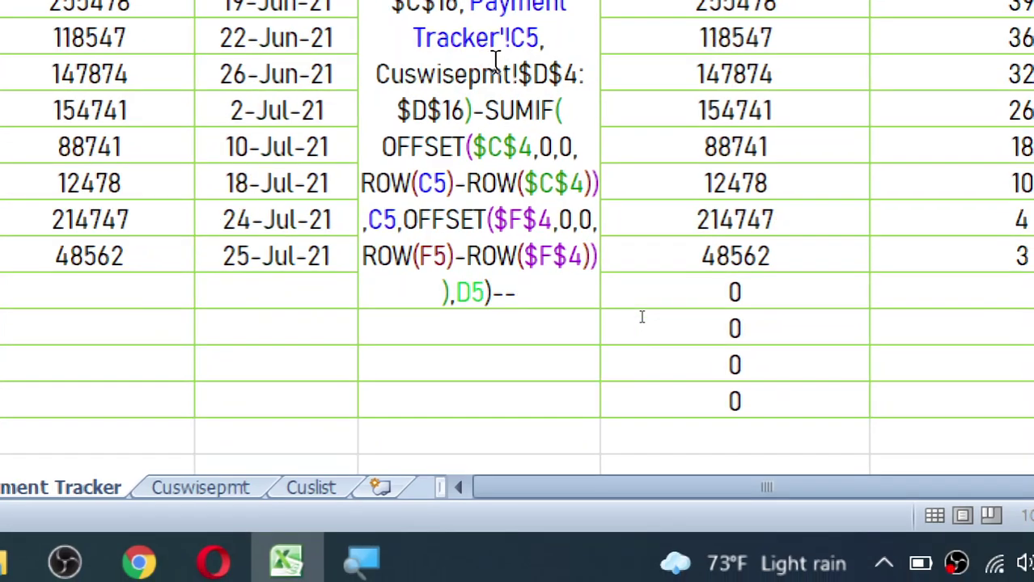
key("Escape")
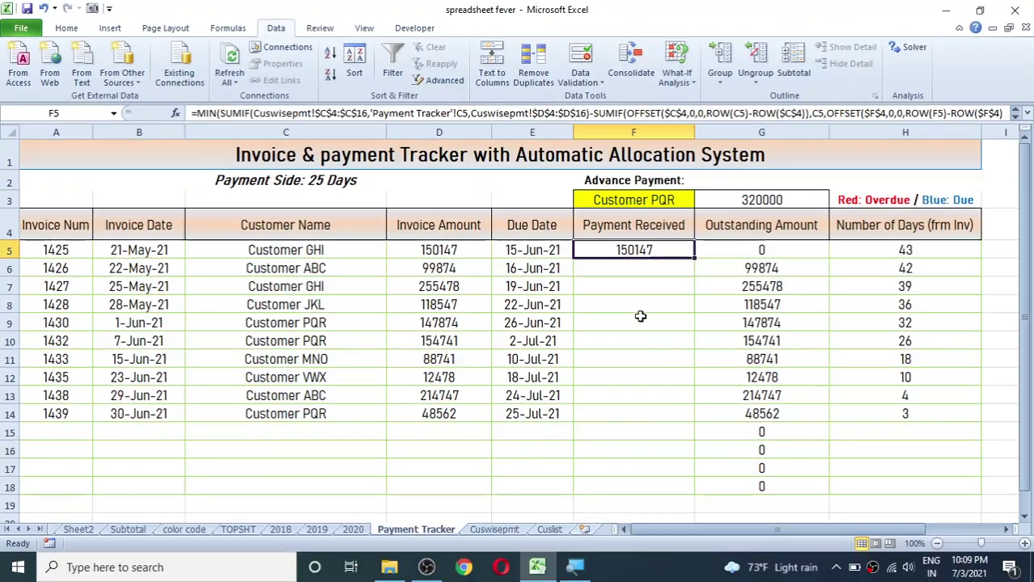
double_click(667, 251)
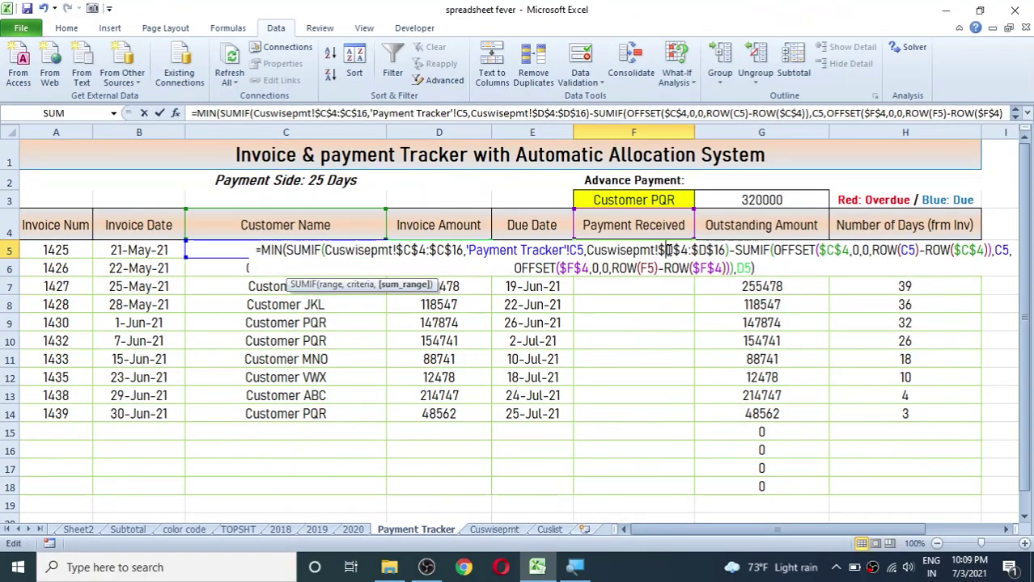
left_click(758, 268)
key("Return")
left_click(676, 255)
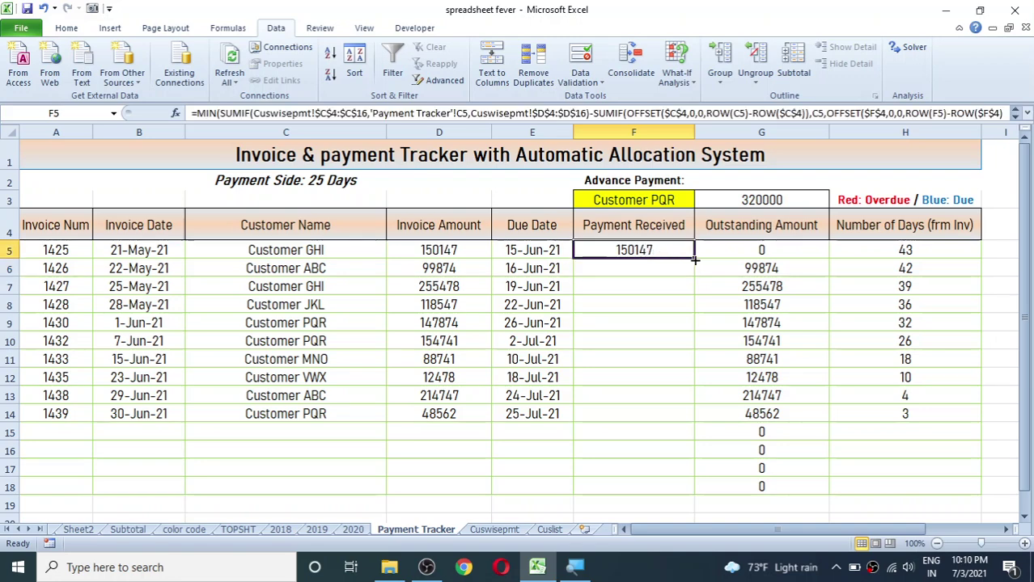
Fill the allocation formula down F5:F18, spot-check F17, F9 and F7, then go to Cuswisepmt.
left_click_drag(694, 259, 689, 454)
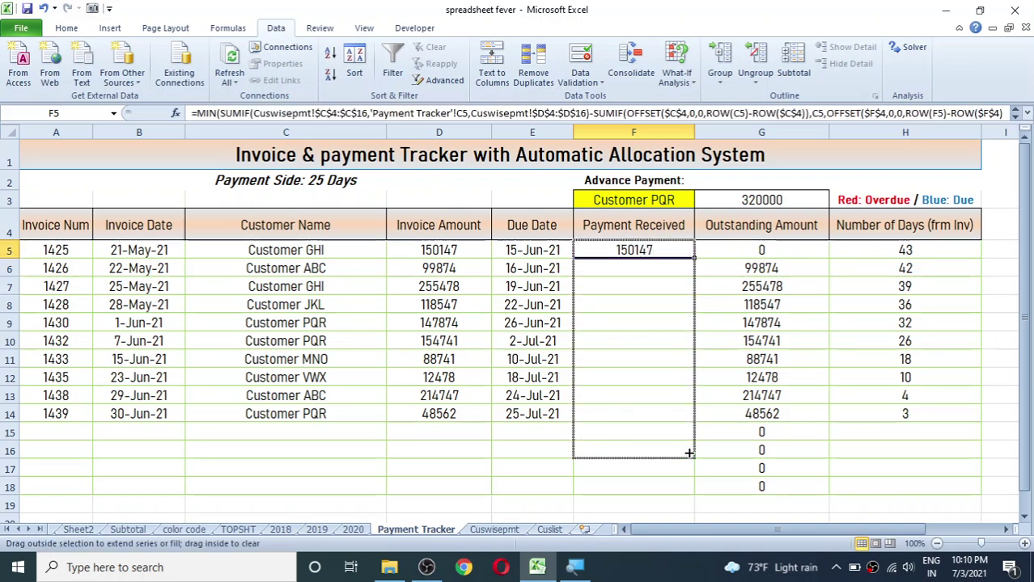
left_click_drag(688, 454, 683, 488)
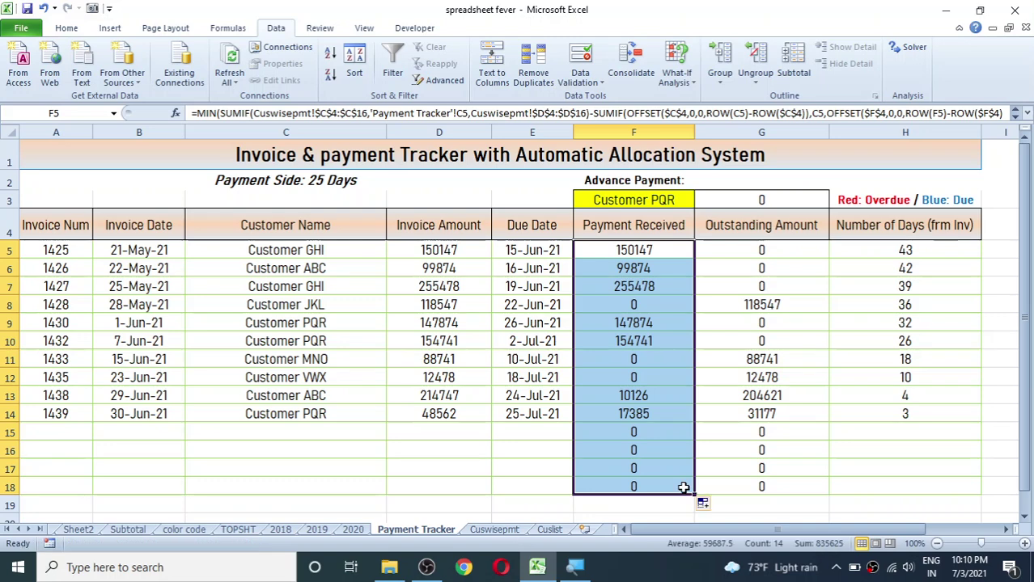
left_click(659, 469)
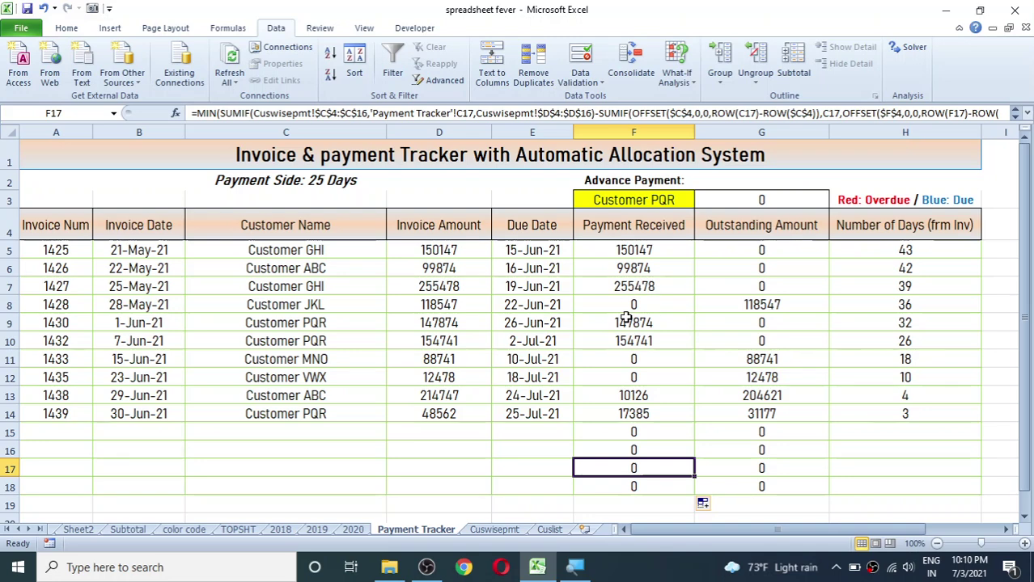
left_click(626, 317)
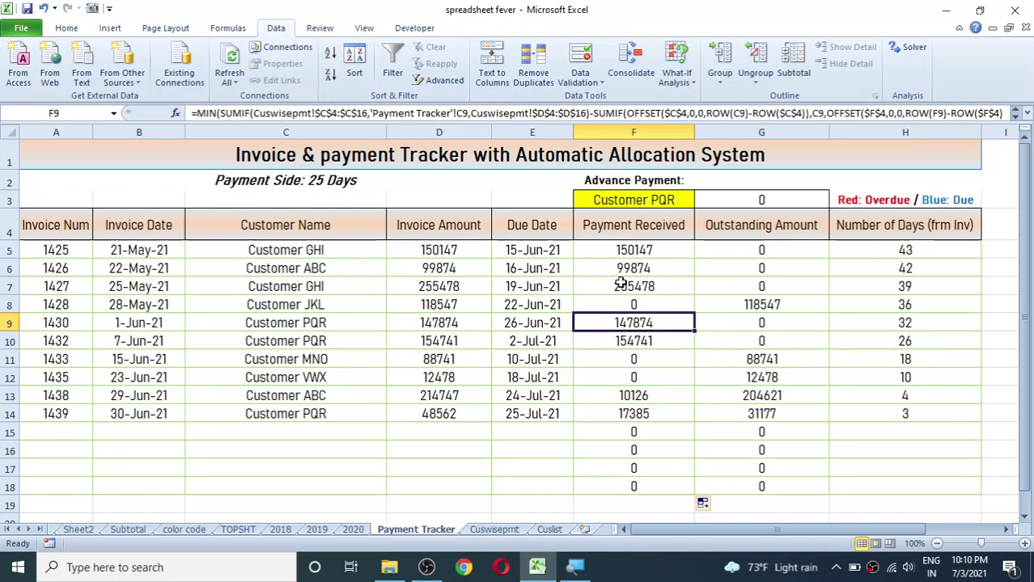
left_click(620, 283)
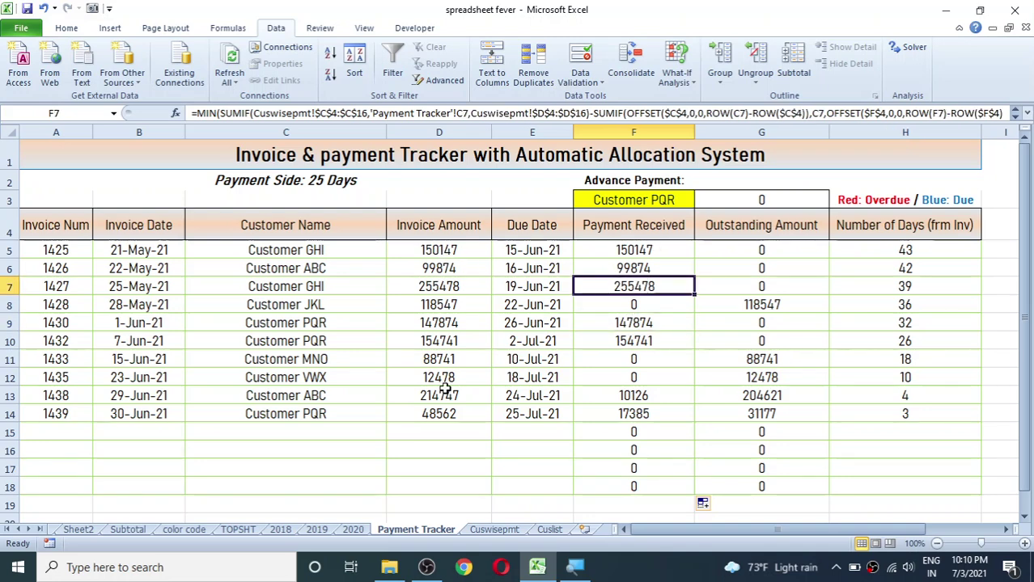
left_click(513, 532)
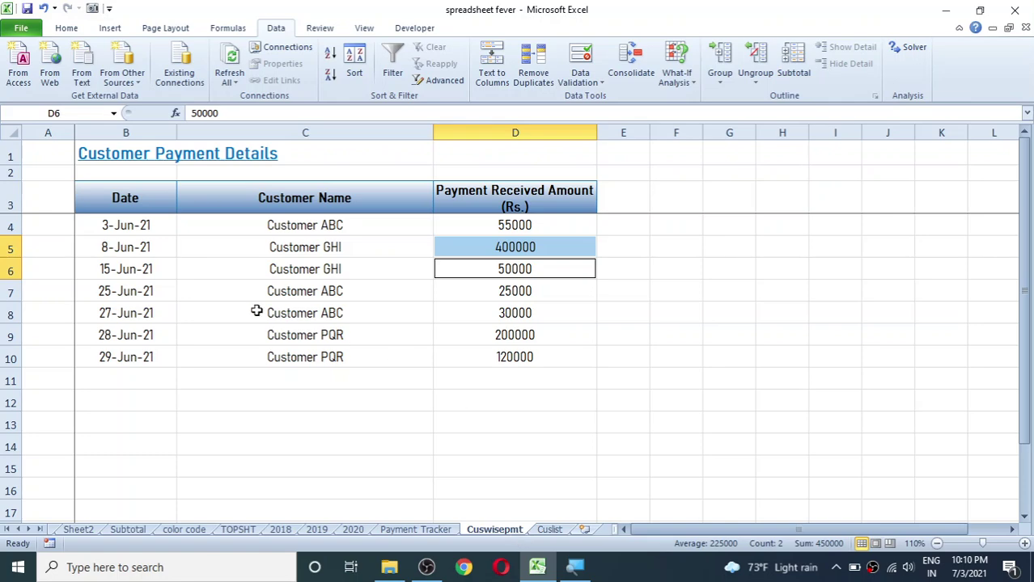
left_click(415, 530)
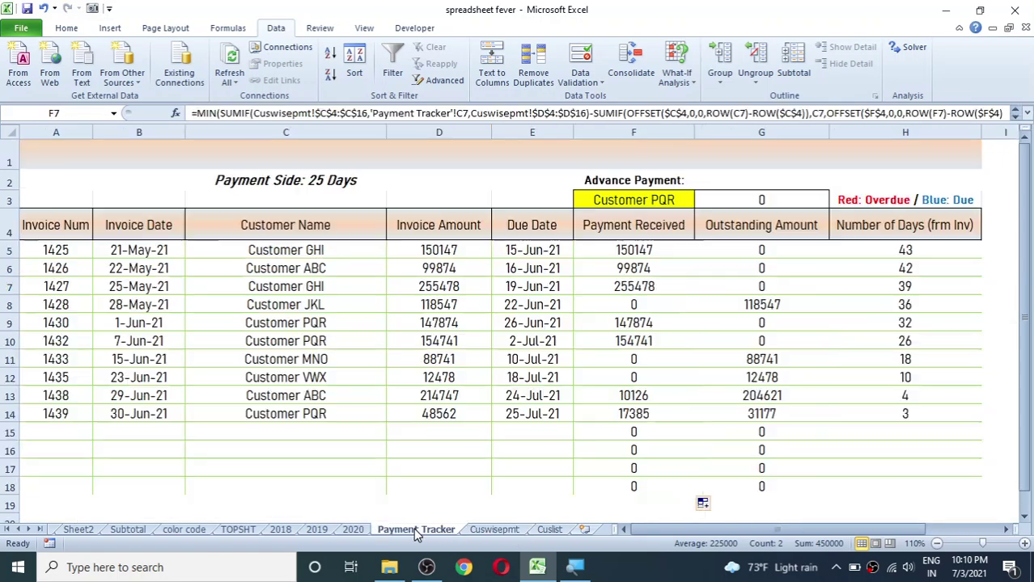
left_click(481, 528)
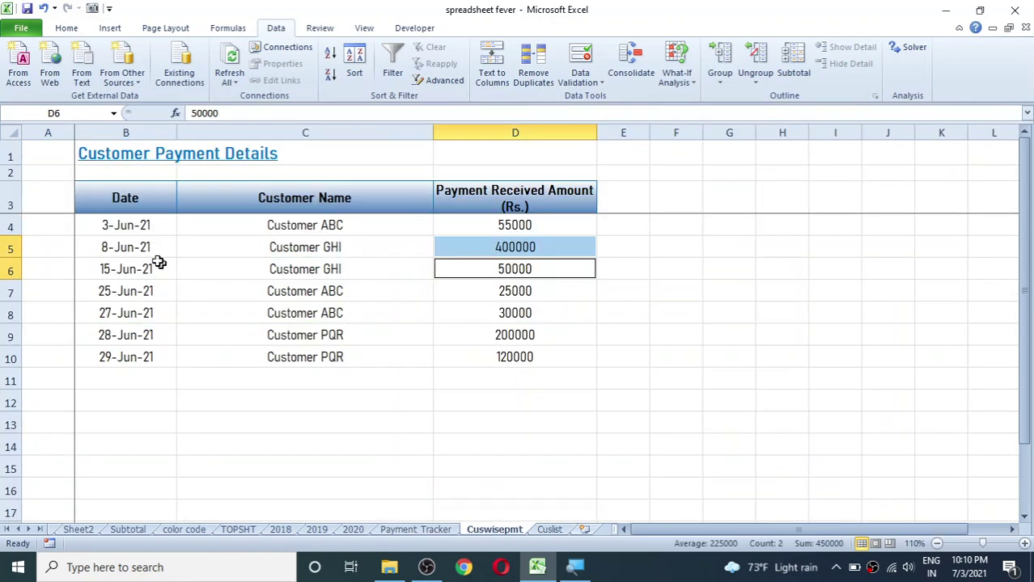
left_click_drag(160, 253, 503, 357)
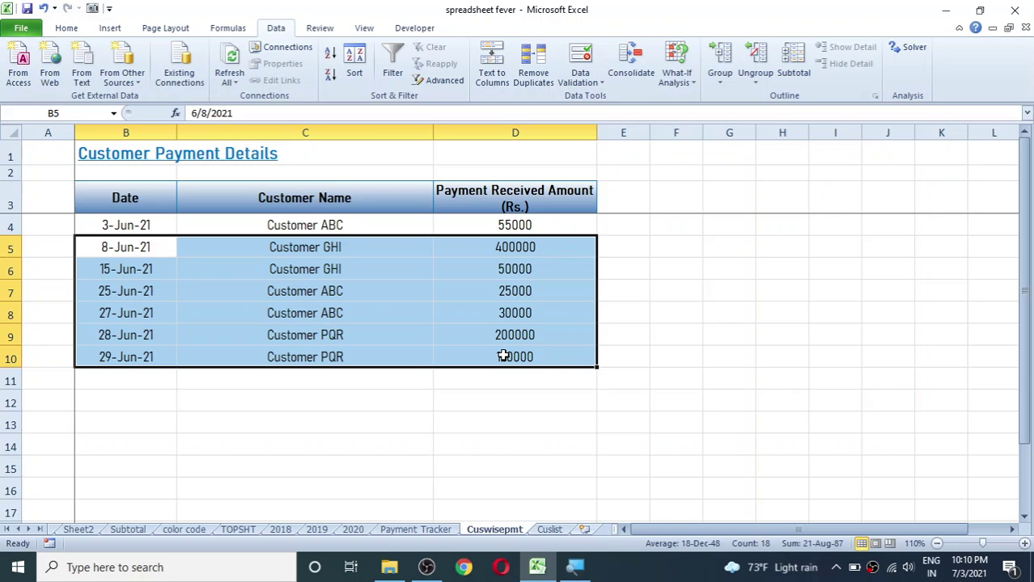
key("Delete")
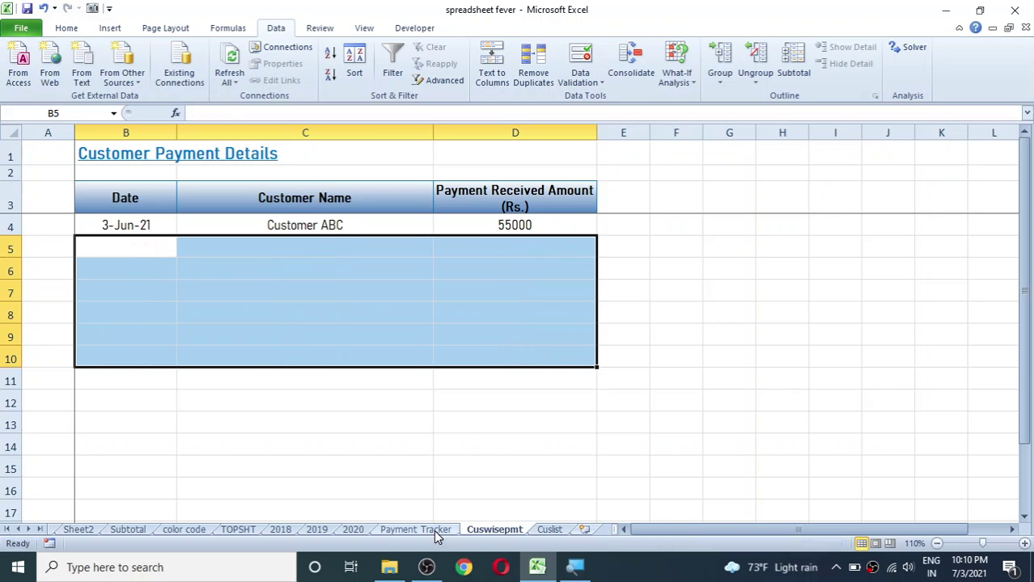
left_click(435, 530)
left_click(604, 396)
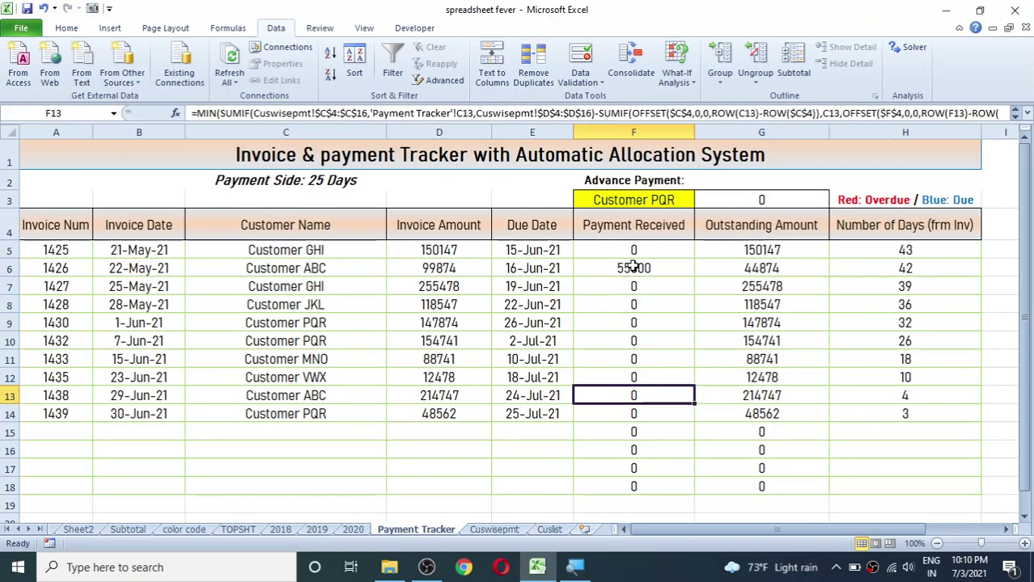
left_click(303, 261)
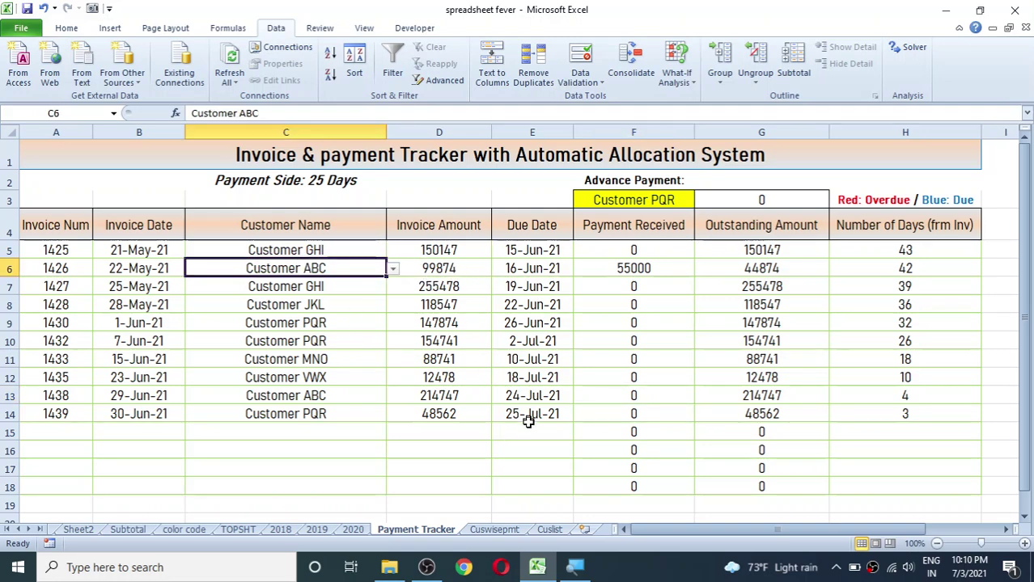
left_click(494, 529)
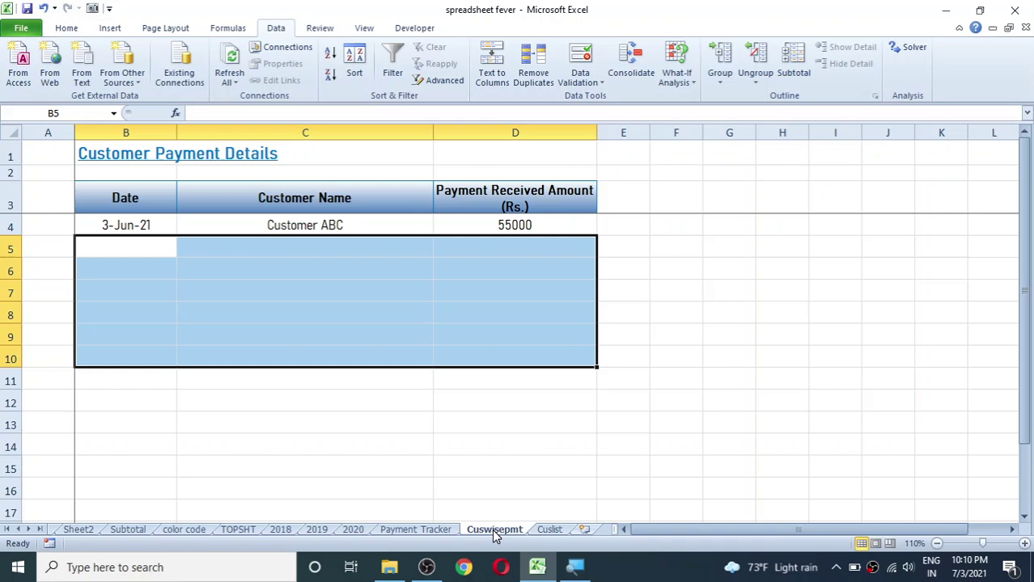
left_click(497, 251)
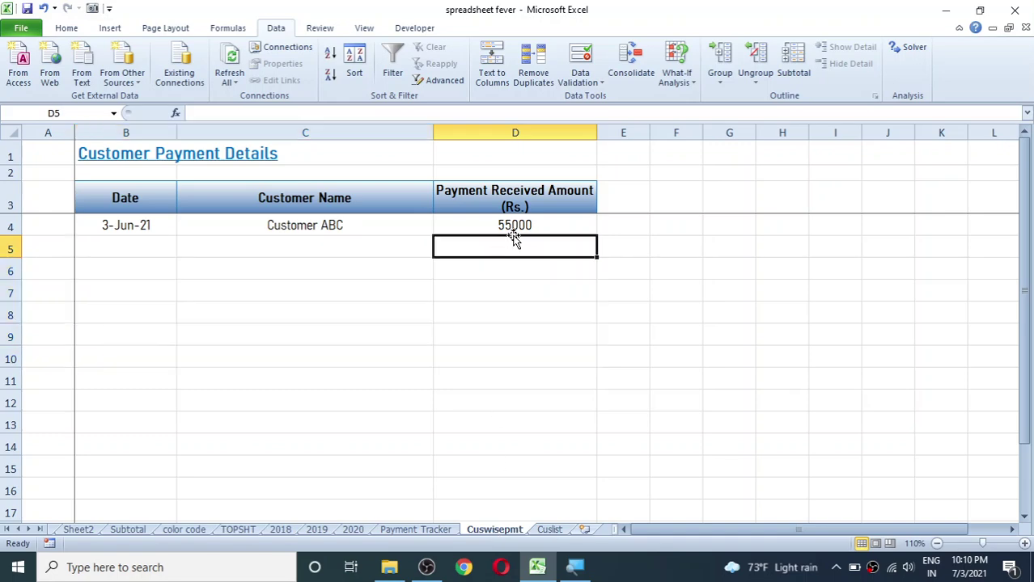
left_click(420, 524)
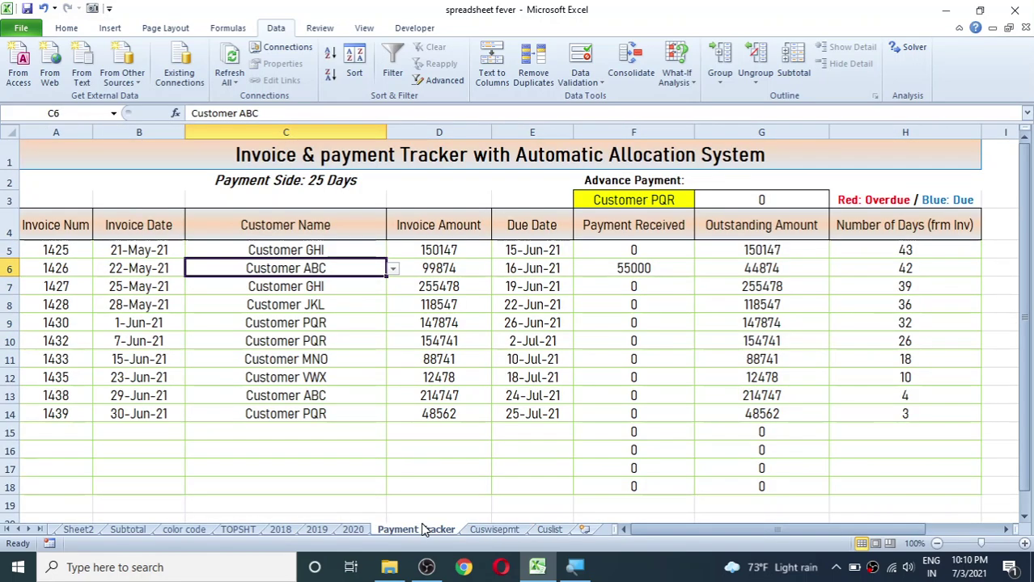
left_click(634, 268)
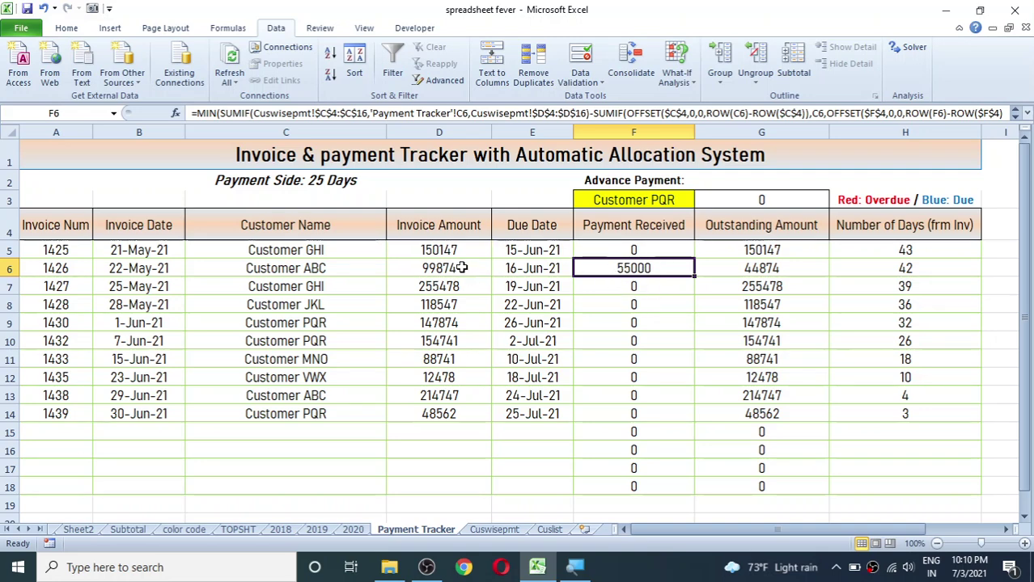
left_click(489, 530)
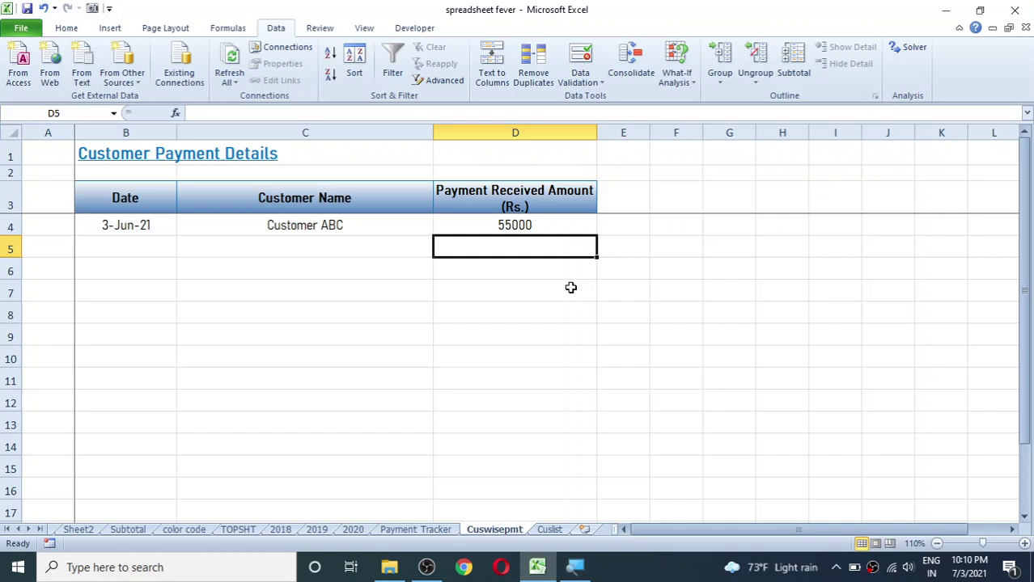
Change Customer ABC's payment to 110000 and check invoice 1438's 10126 allocation on Payment Tracker.
left_click(539, 226)
type("1")
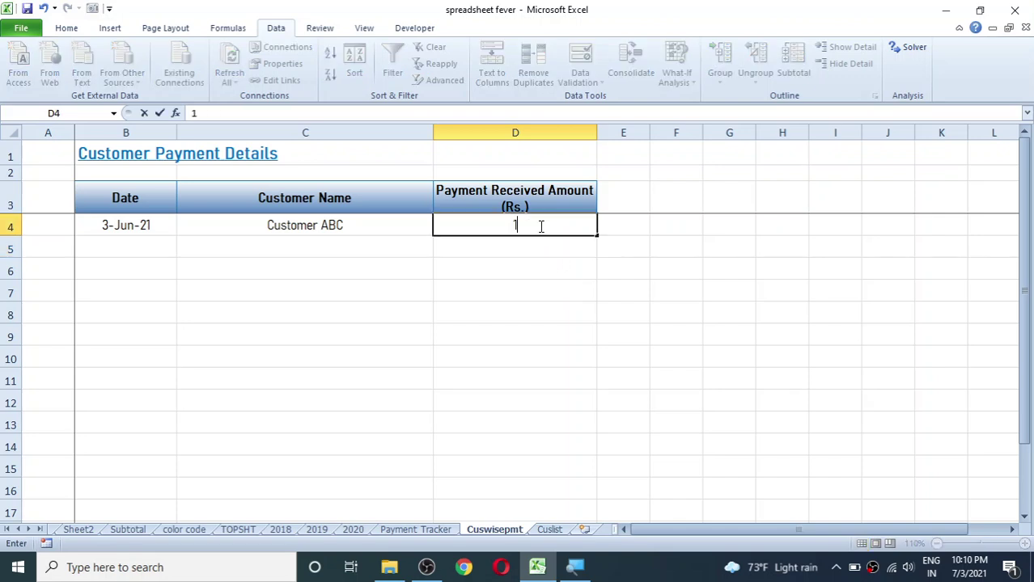
type("00")
type("00")
key("Return")
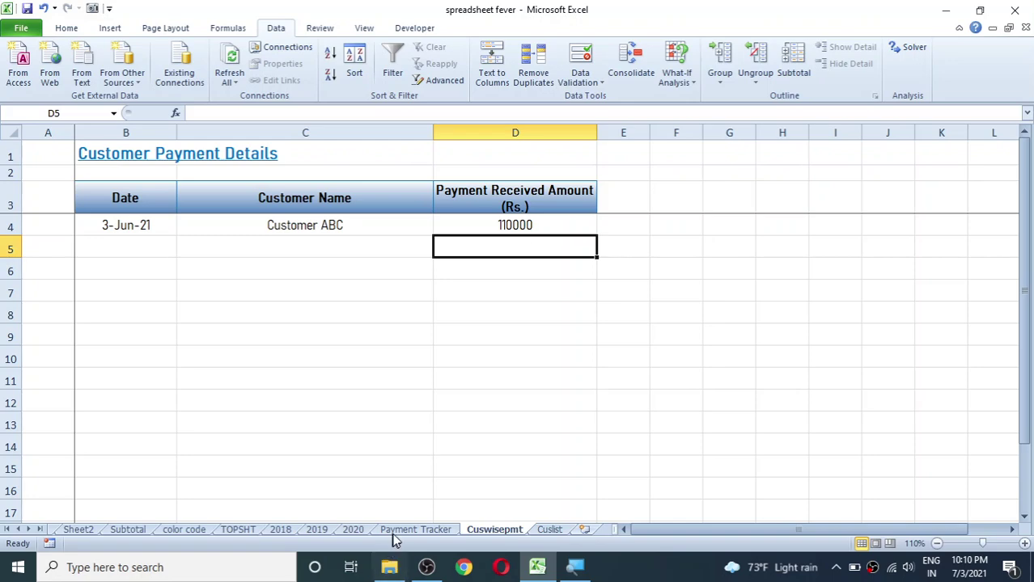
left_click(401, 528)
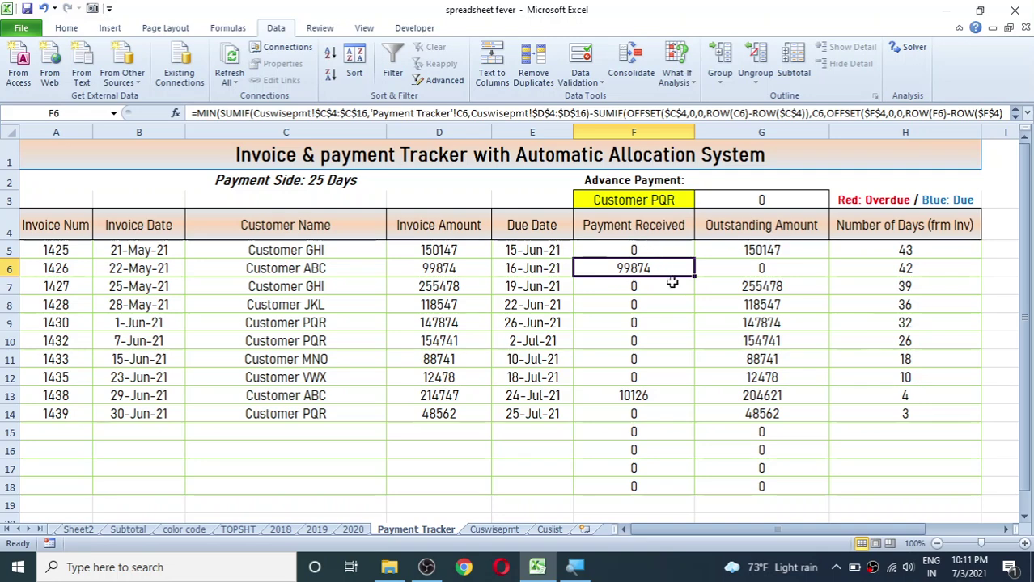
left_click(624, 395)
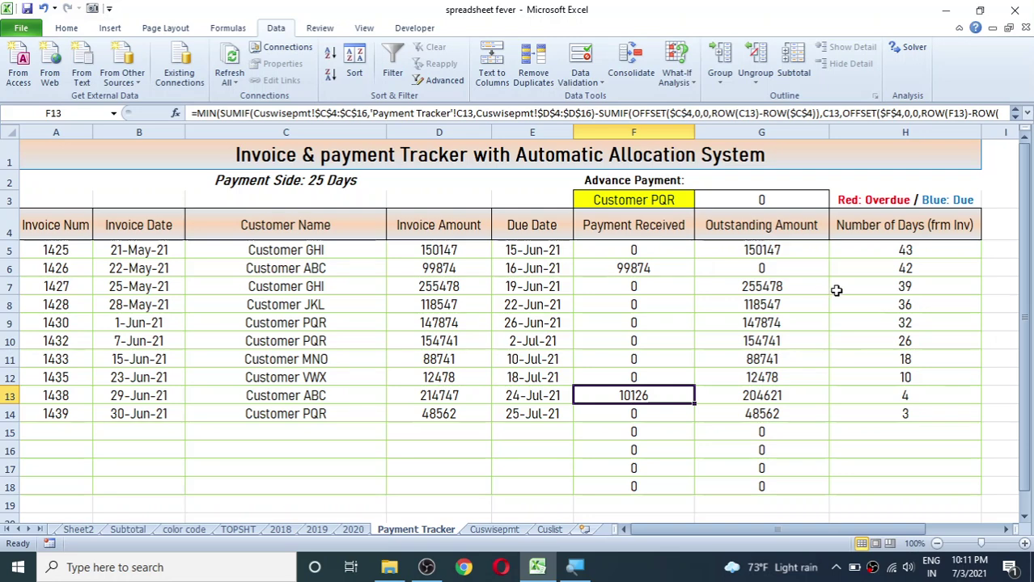
Review the days-since-invoice formulas in H8 and H7, then select H5:H18.
left_click(919, 303)
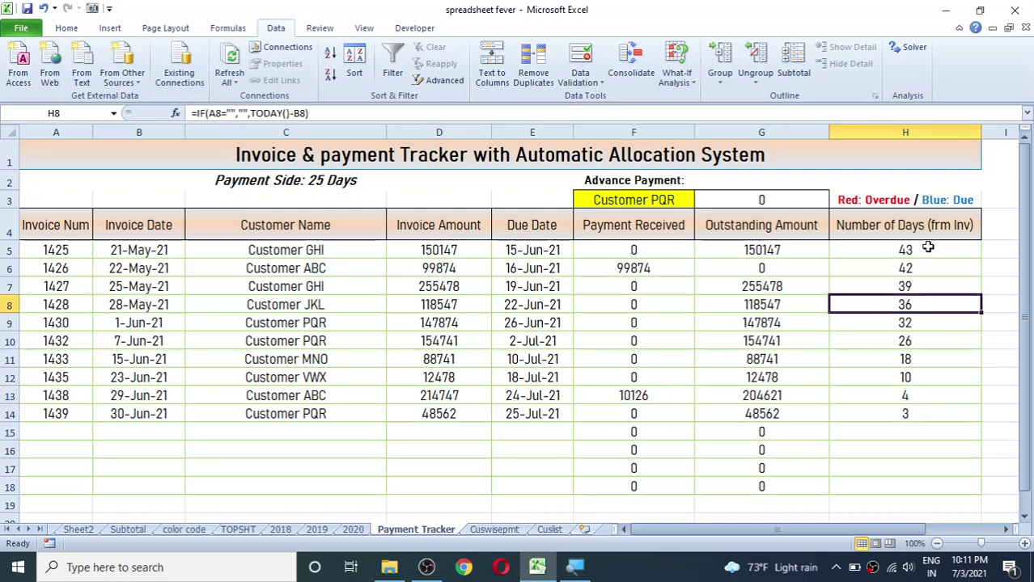
left_click_drag(928, 247, 936, 338)
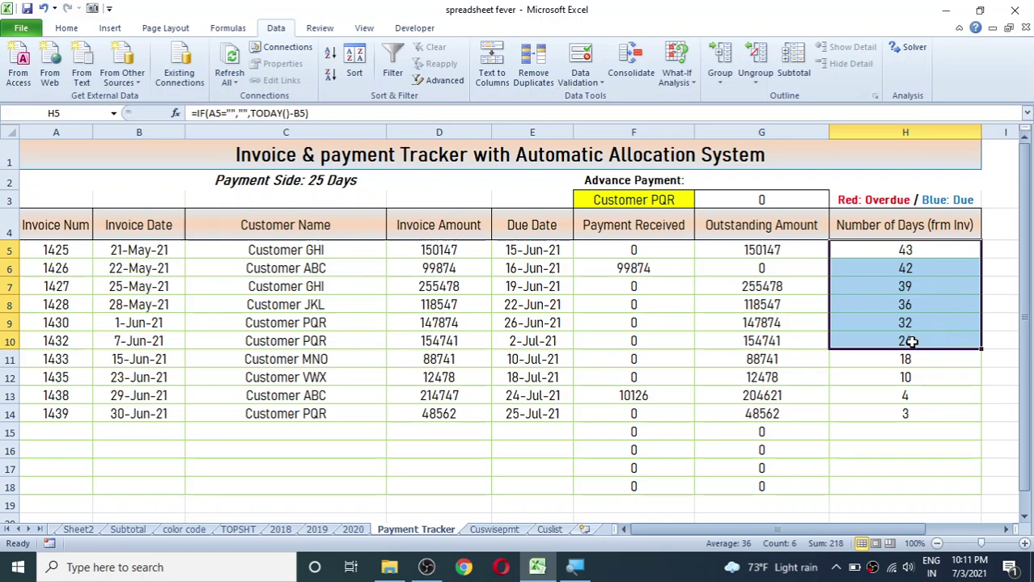
left_click(913, 284)
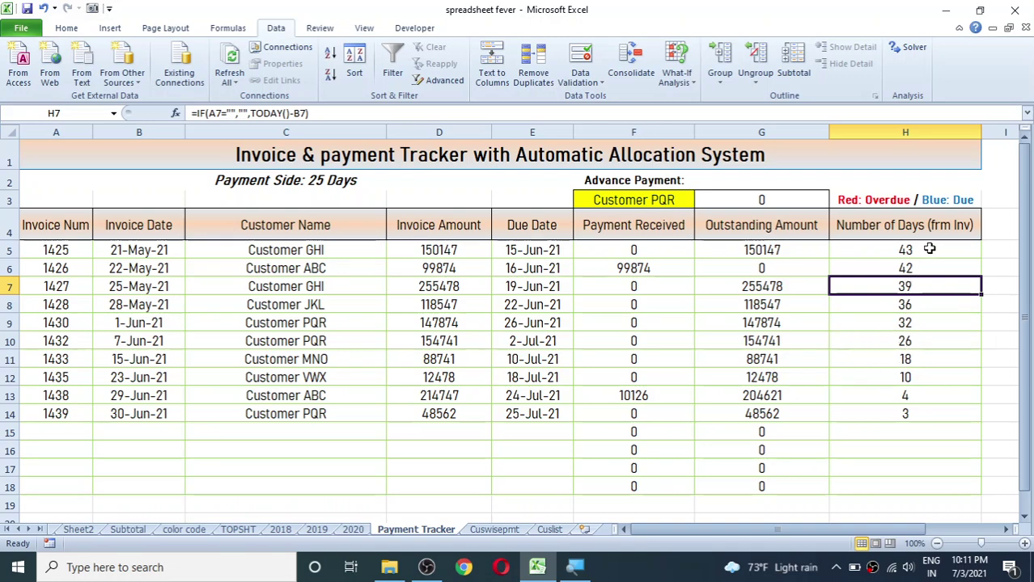
left_click_drag(930, 249, 922, 486)
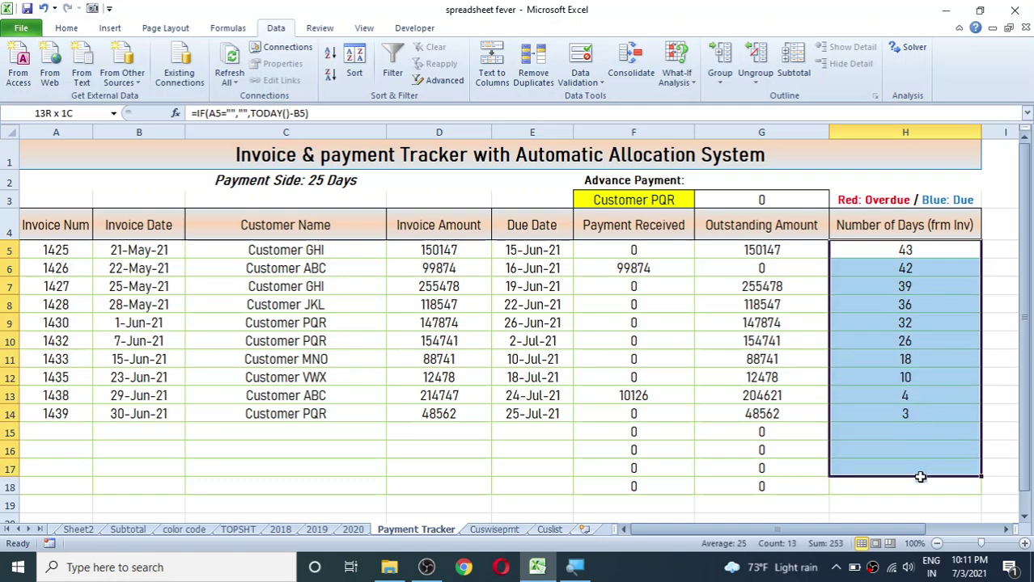
Add a Greater Than 25 rule giving Number of Days values a custom red font.
left_click(71, 27)
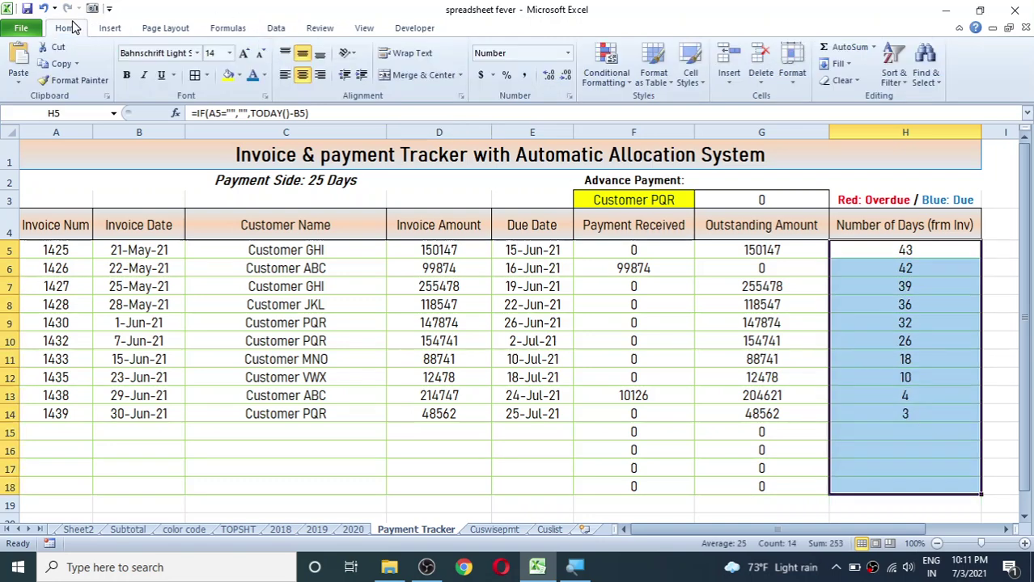
left_click(606, 71)
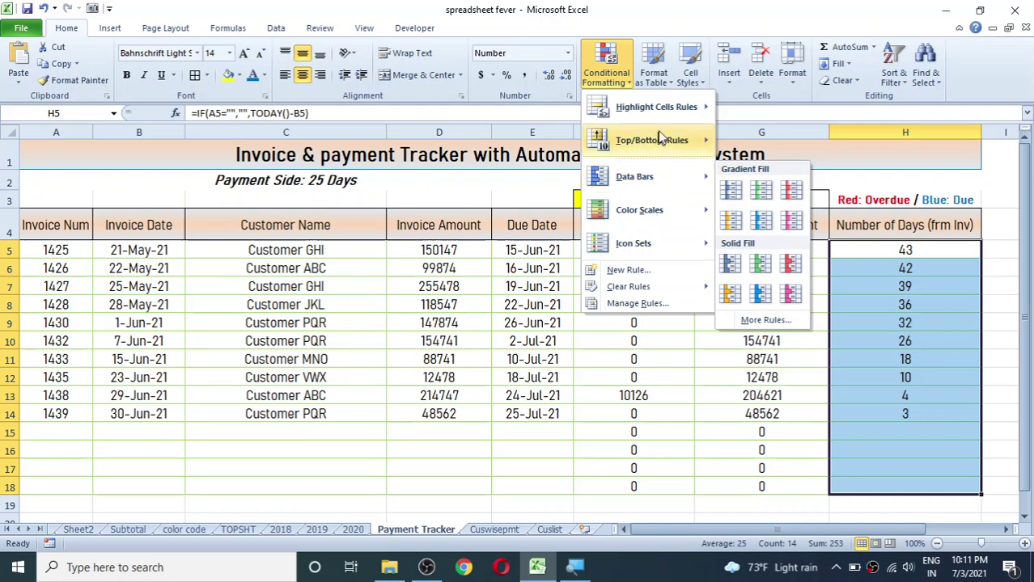
mouse_move(655, 108)
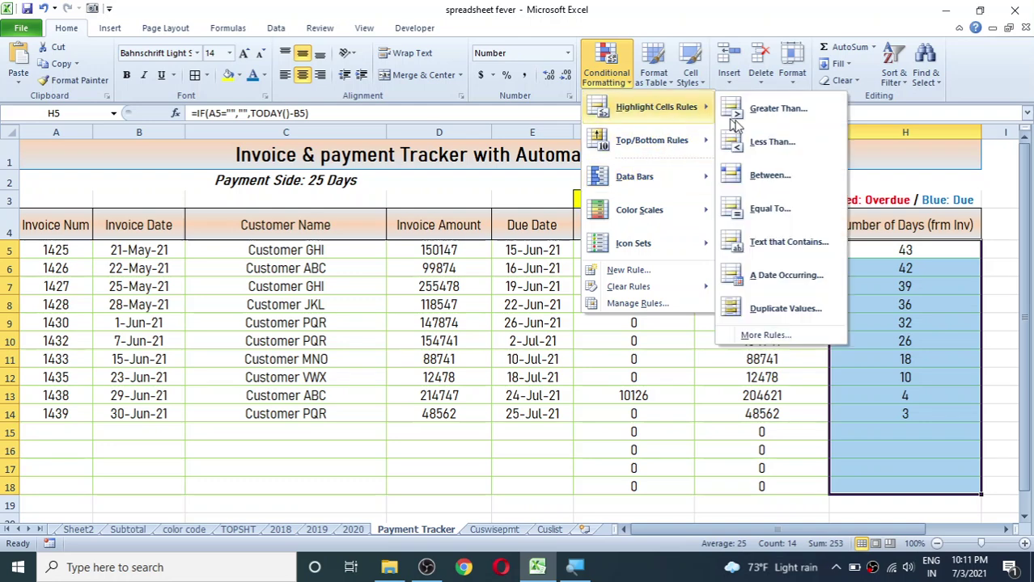
left_click(781, 118)
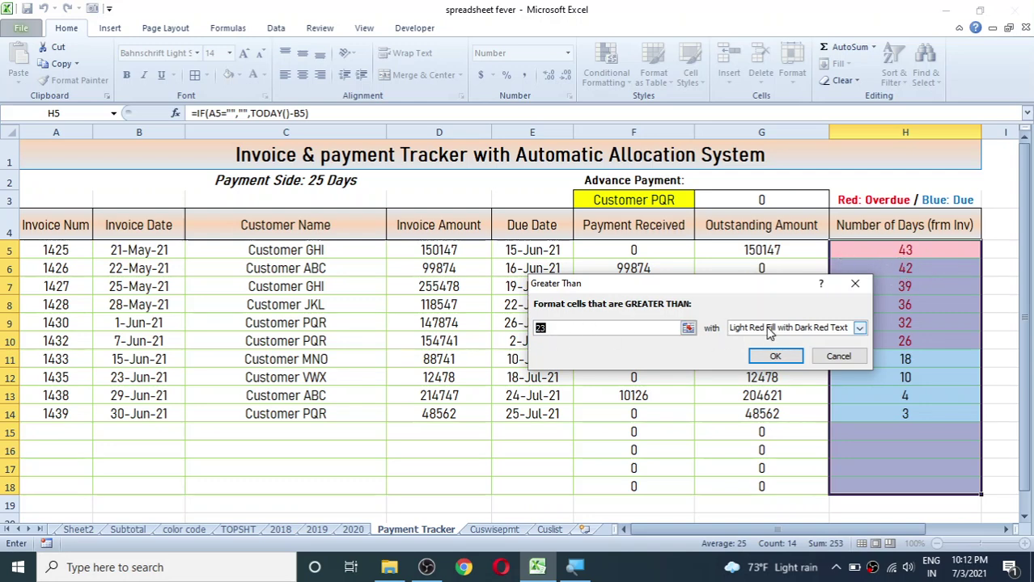
left_click(551, 330)
key("BackSpace")
key("BackSpace")
type("25")
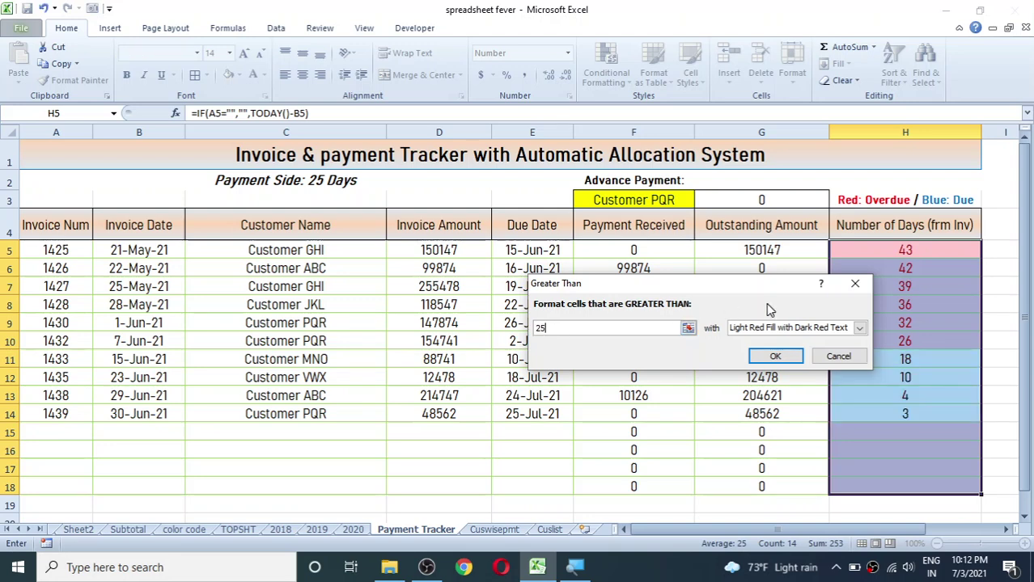
left_click(861, 328)
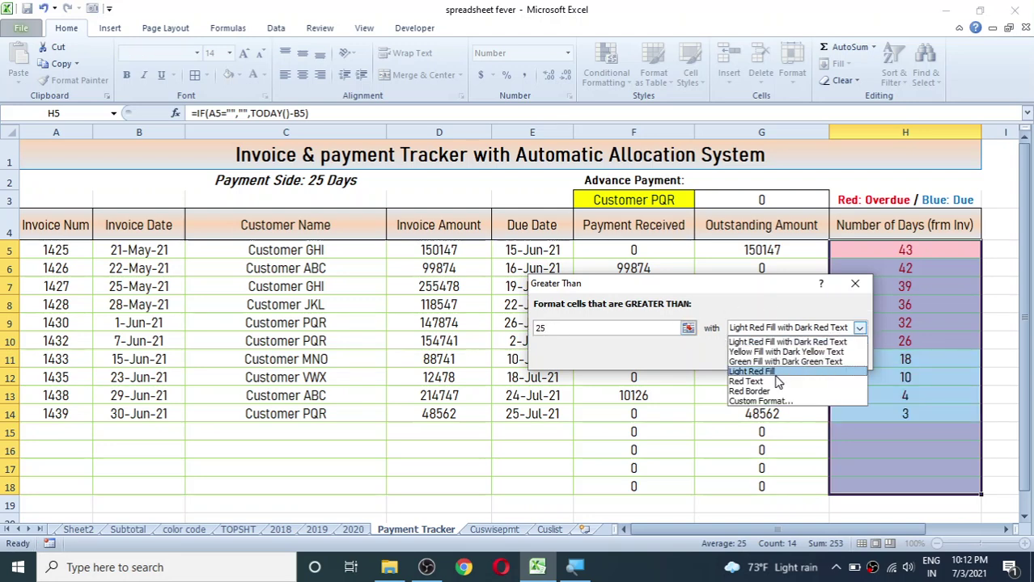
left_click(758, 402)
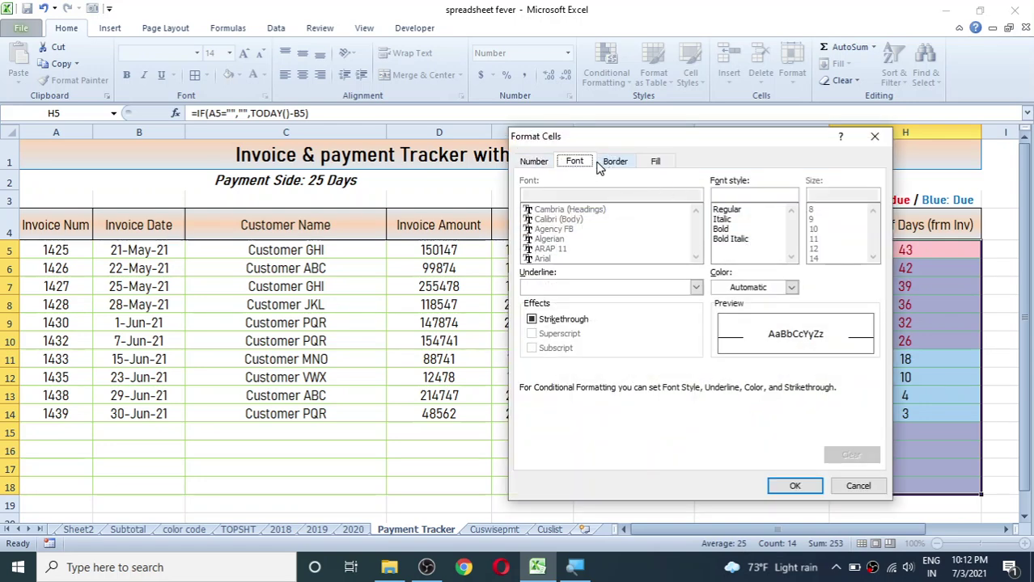
left_click(792, 288)
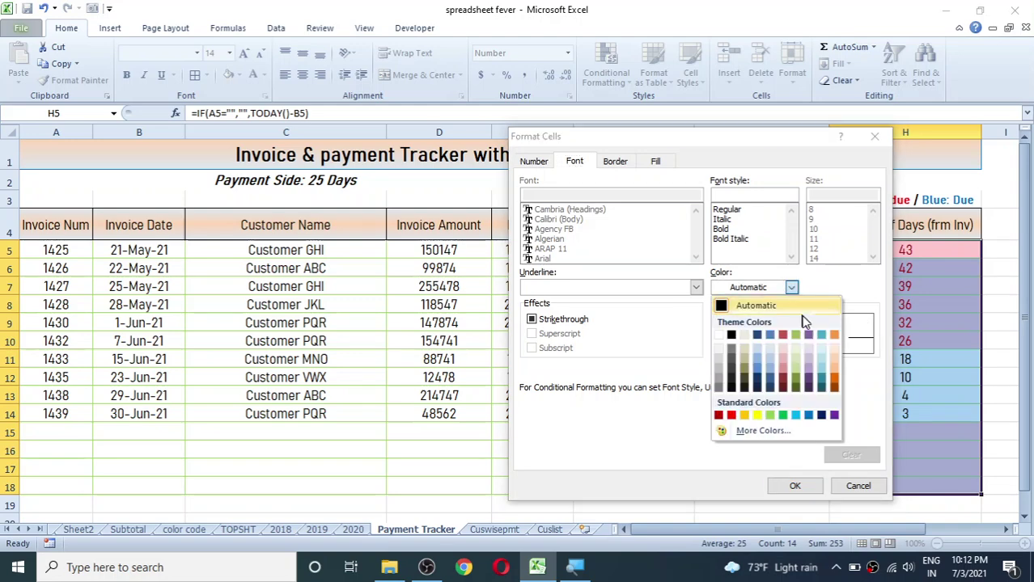
left_click(731, 416)
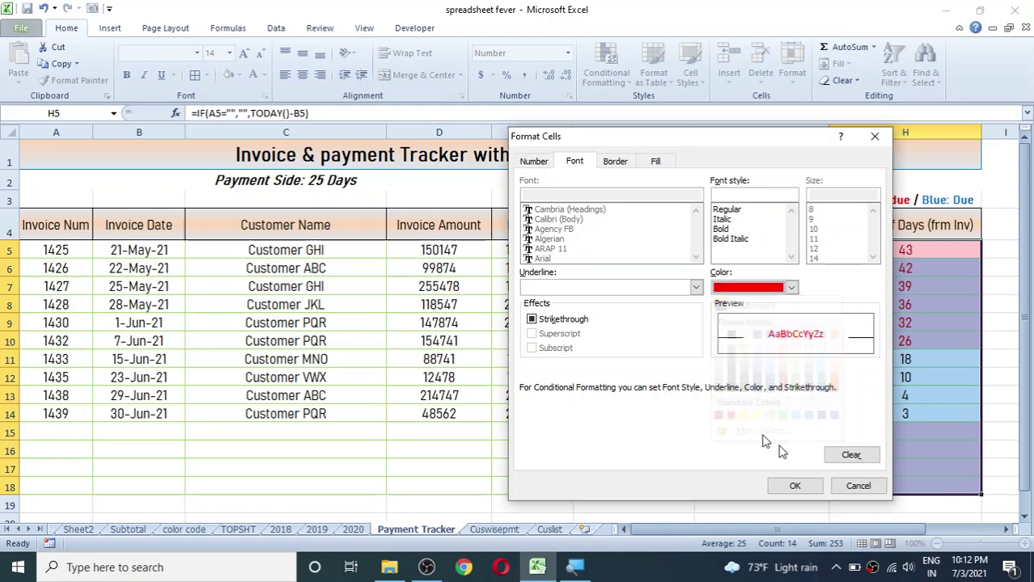
left_click(794, 485)
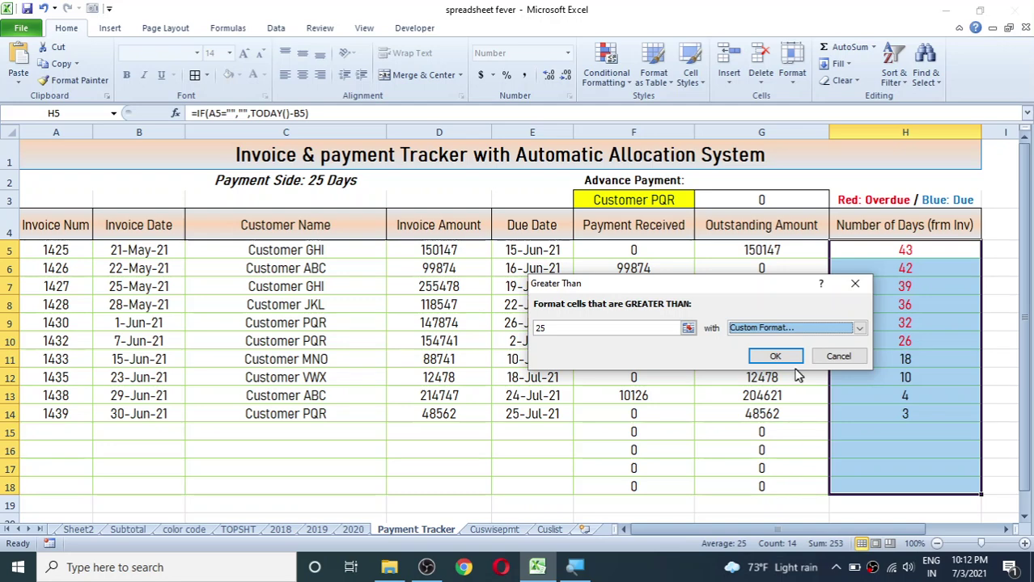
left_click(772, 355)
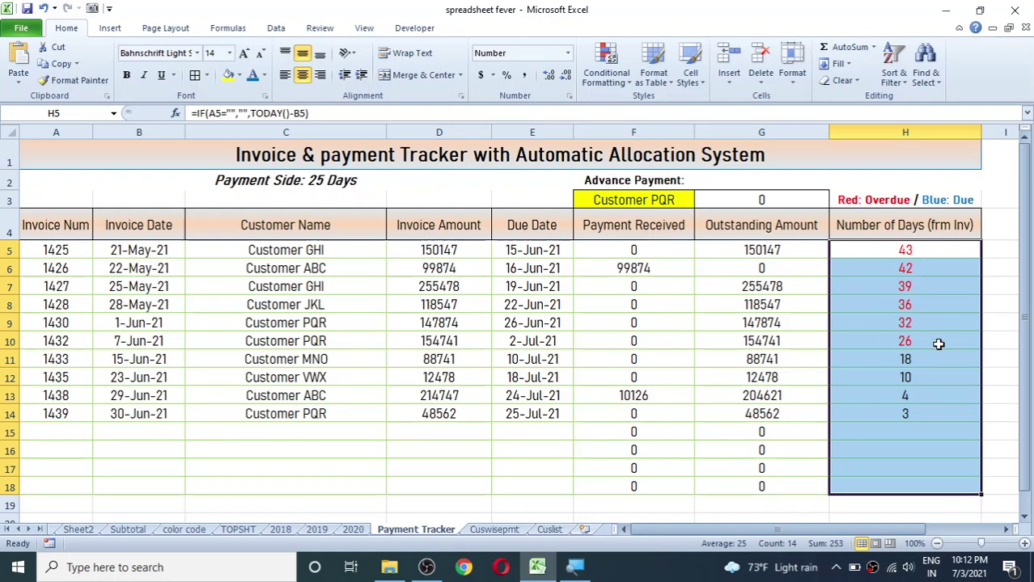
Add a Less Than 25 rule giving Number of Days values a custom blue font.
left_click(611, 78)
mouse_move(634, 107)
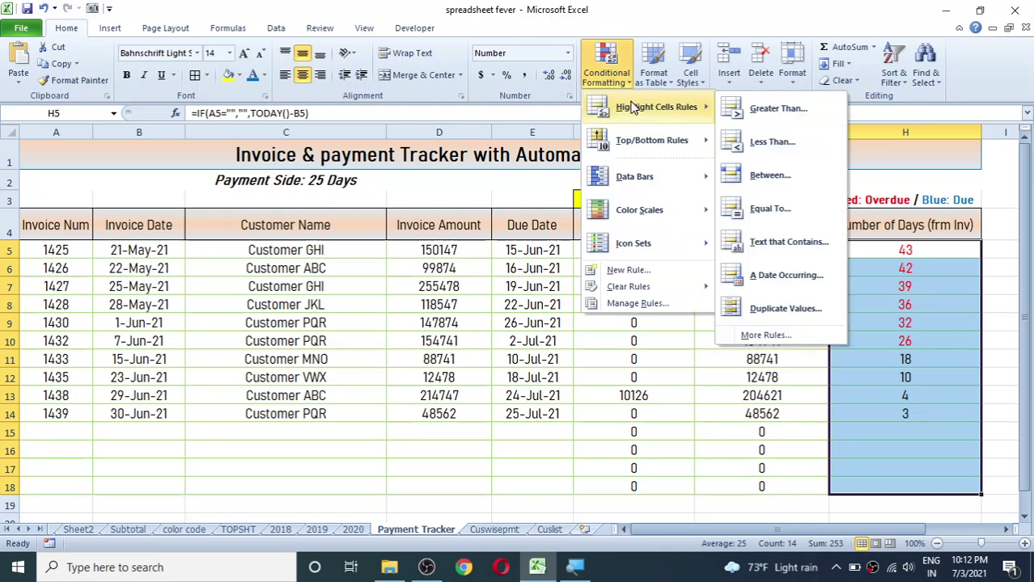
left_click(771, 141)
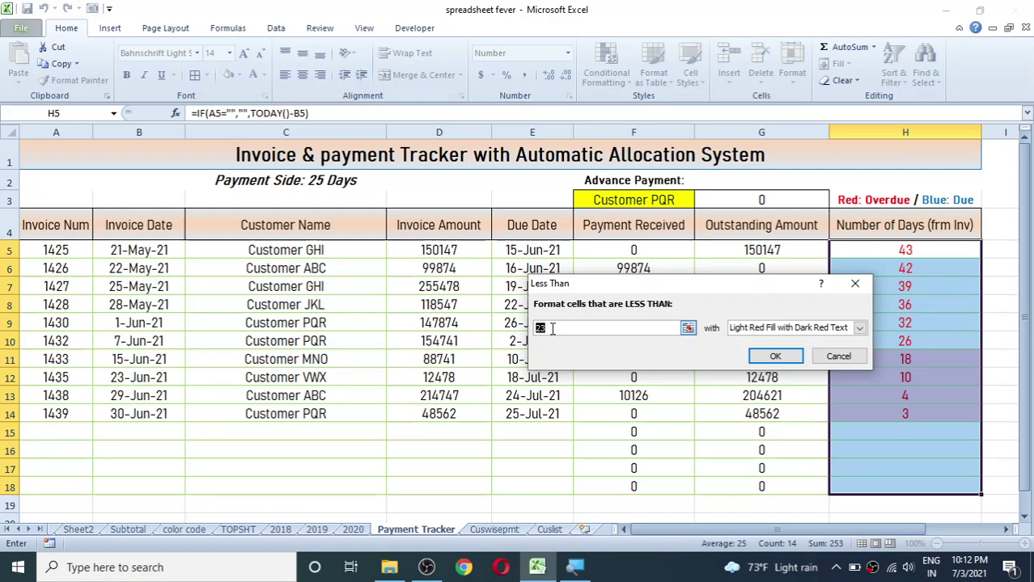
type("25")
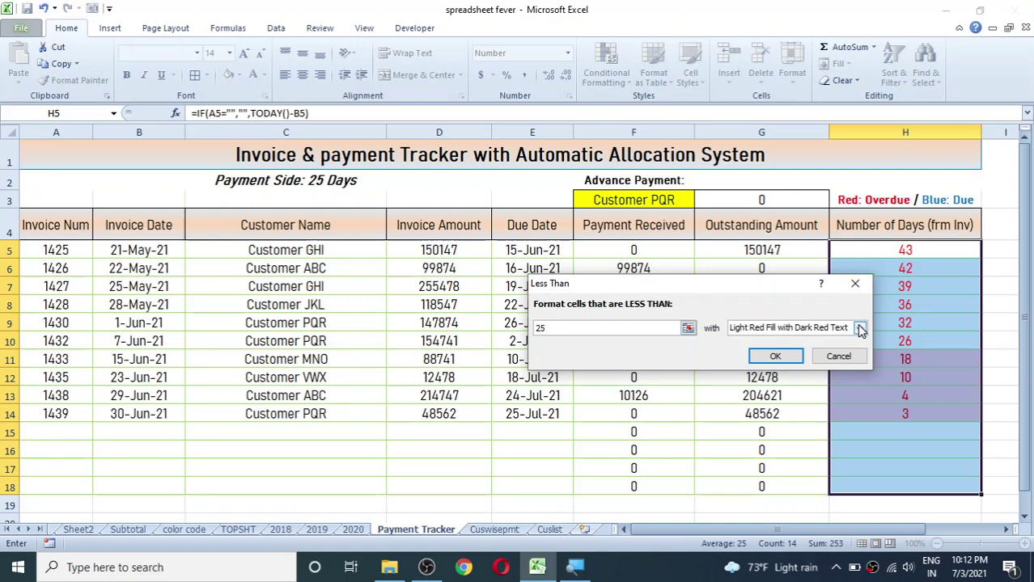
left_click(859, 327)
left_click(757, 401)
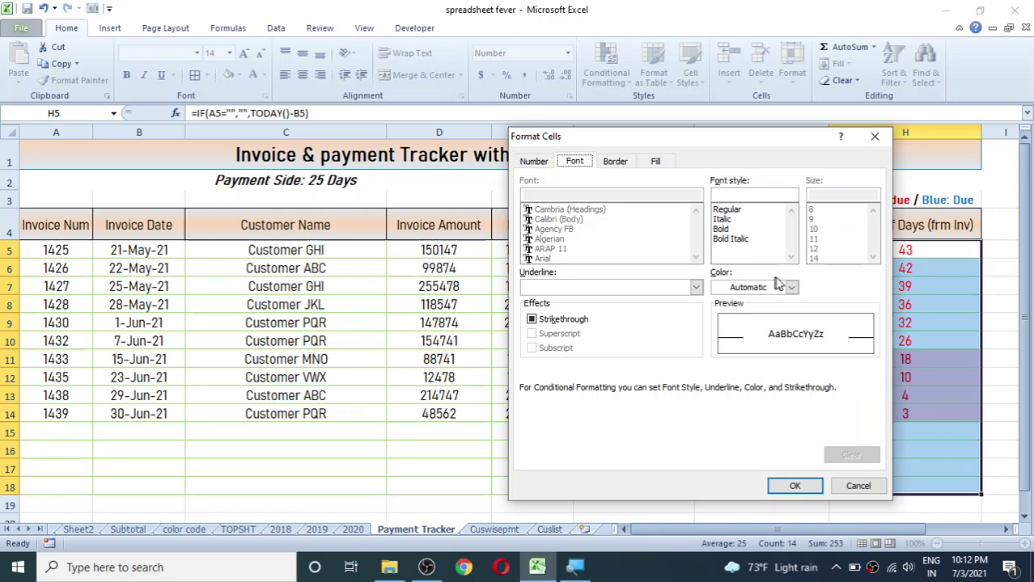
left_click(792, 288)
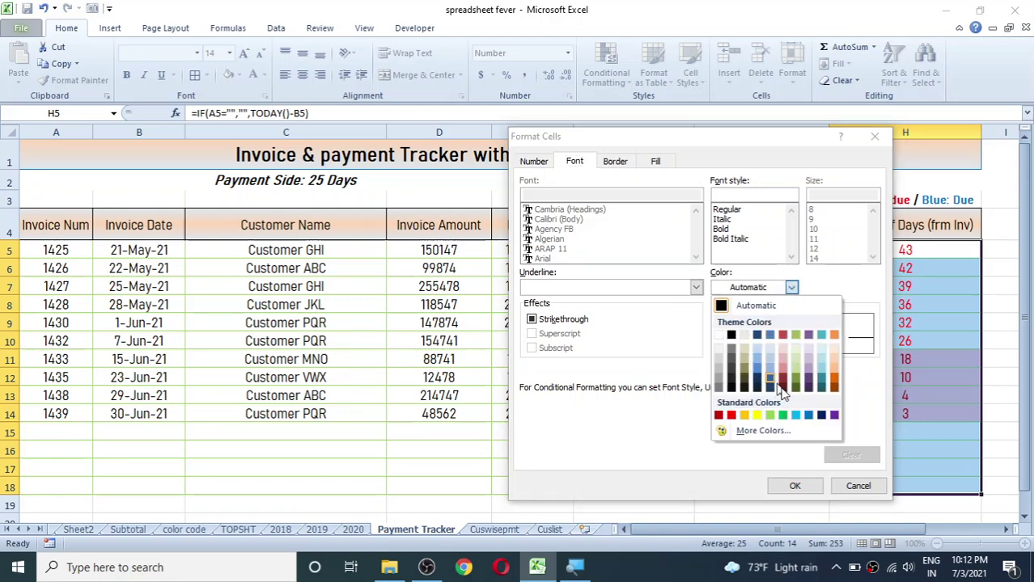
left_click(807, 414)
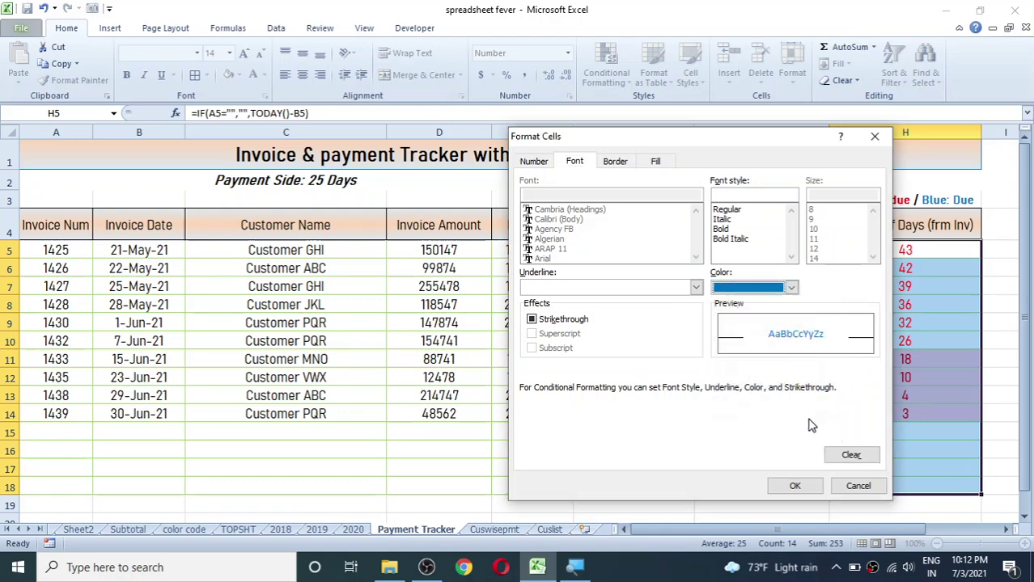
left_click(795, 487)
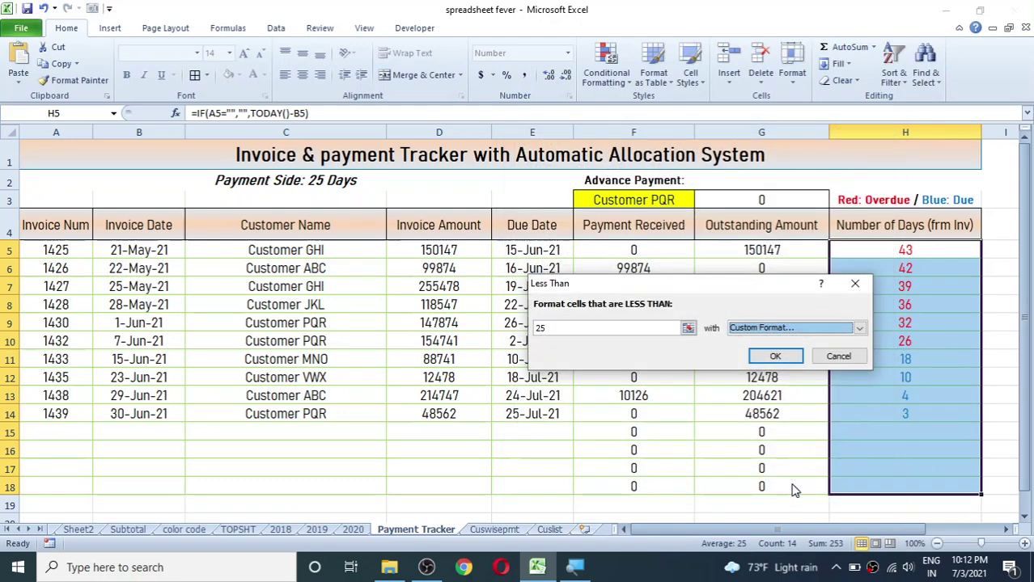
left_click(774, 356)
left_click(862, 409)
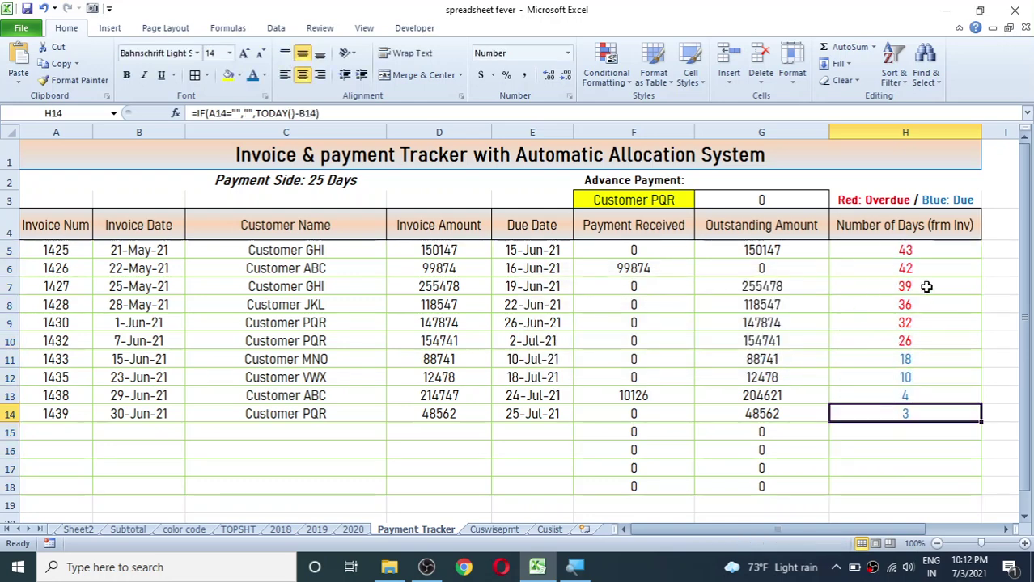
Check the formulas in H16 and F9, then select the table body A5:H18.
left_click(878, 446)
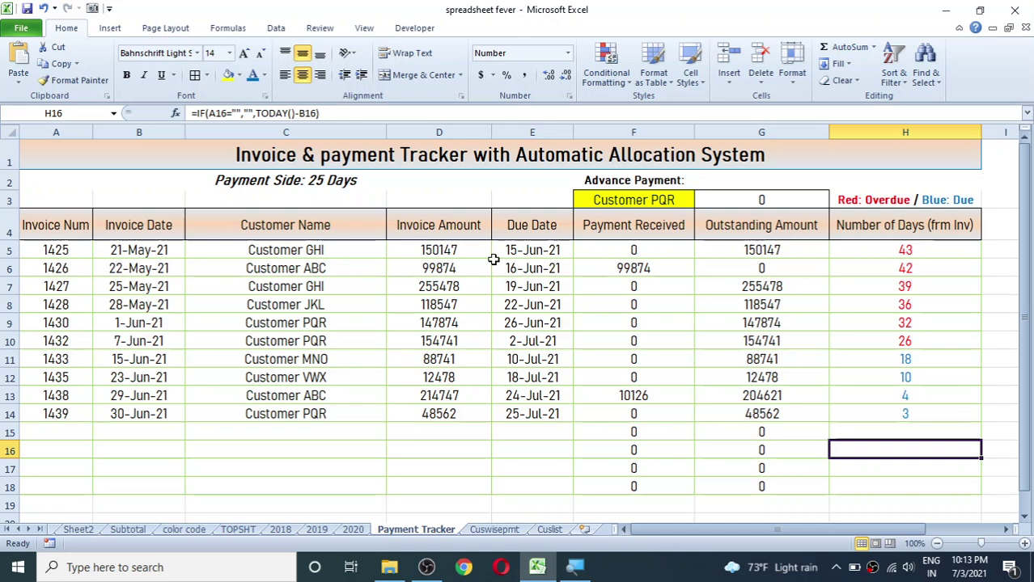
left_click(654, 317)
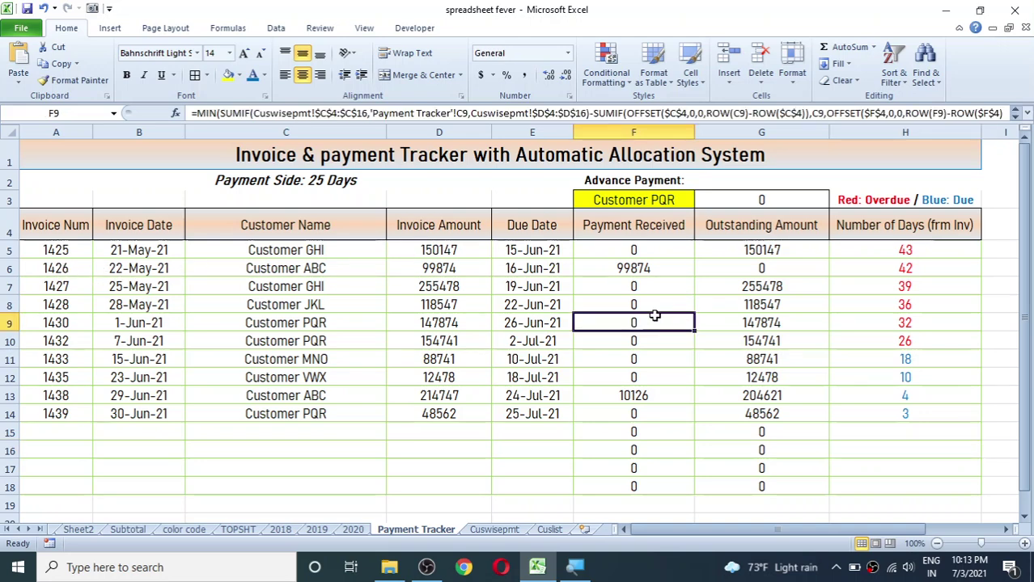
mouse_move(73, 253)
left_mouse_down()
mouse_move(230, 289)
mouse_move(877, 485)
left_mouse_up()
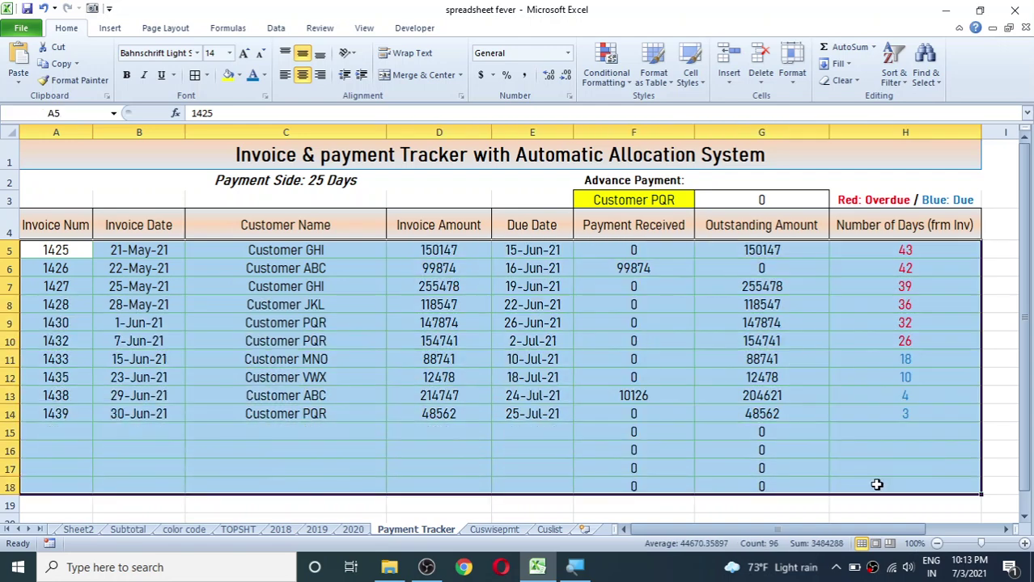
Start a formula-based conditional formatting rule with the formula =$G5=0.
left_click(613, 84)
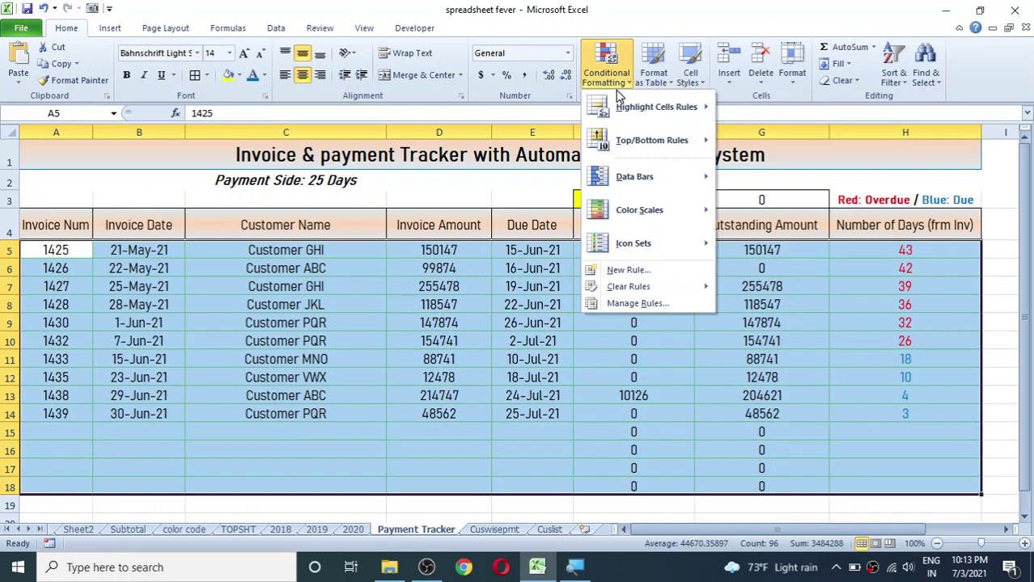
left_click(635, 272)
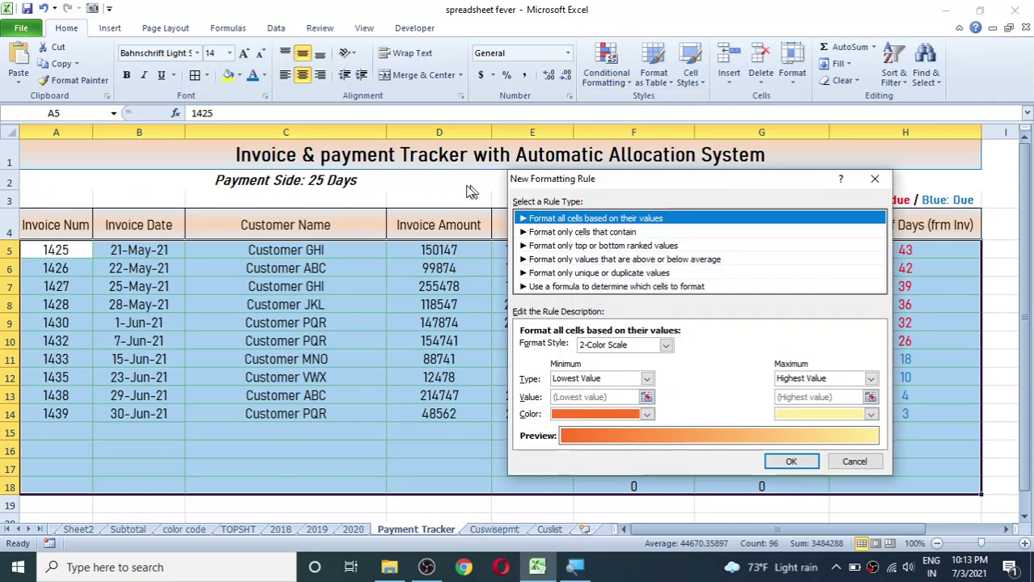
left_click_drag(662, 184, 431, 209)
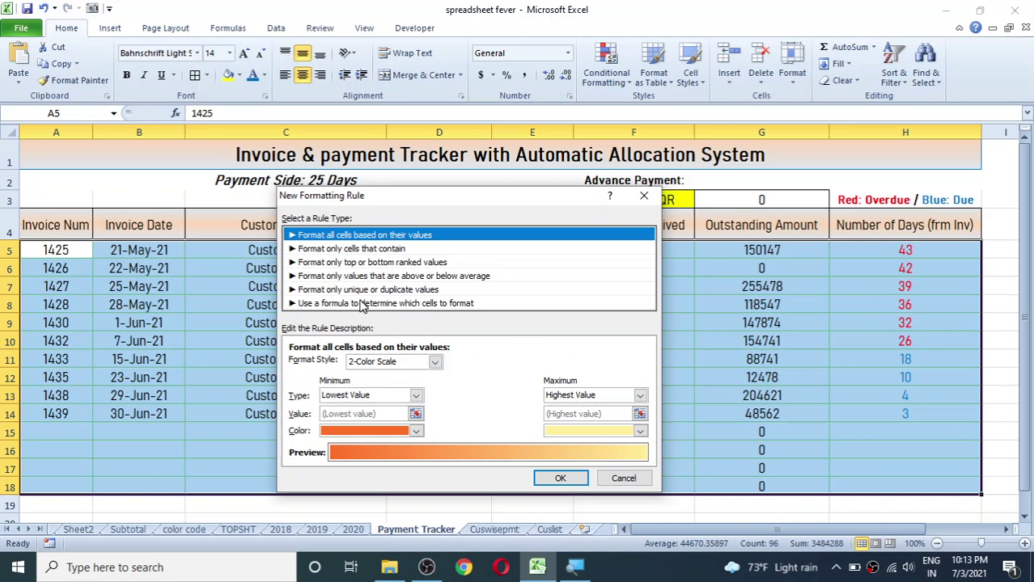
left_click(387, 304)
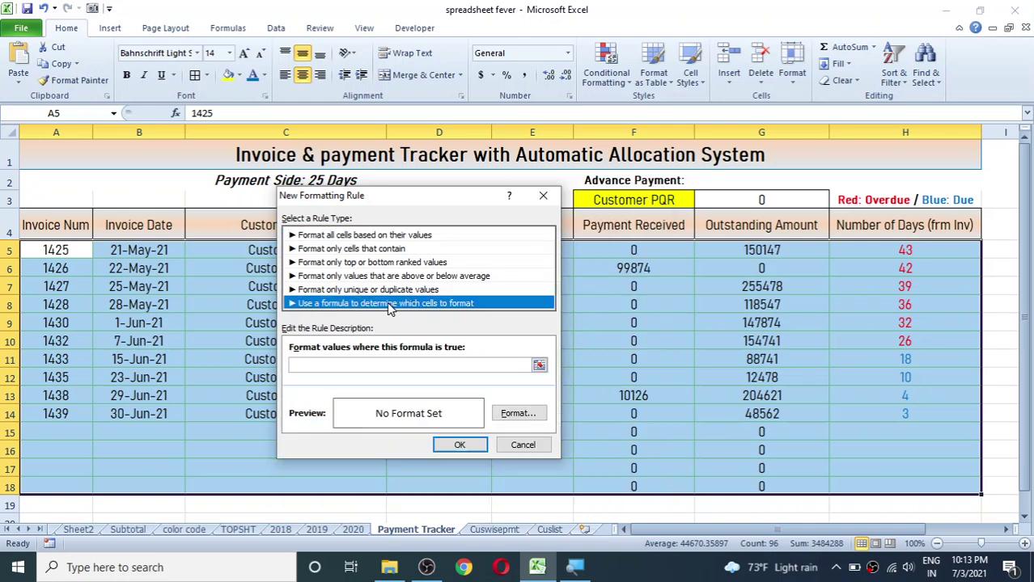
left_click(330, 365)
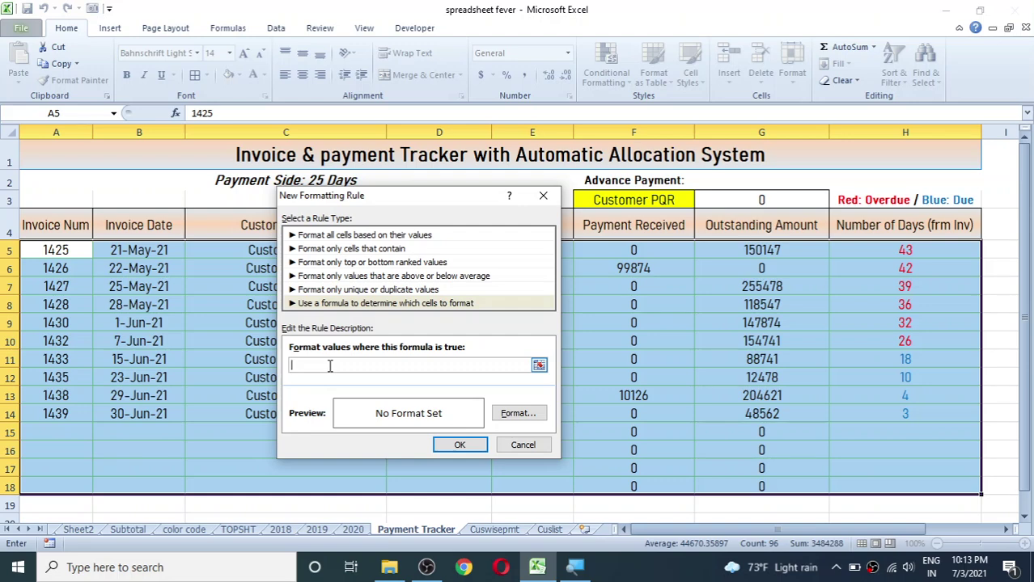
type("=")
Give the =$G5=0 rule a light blue fill and apply it, then review F11 and C5.
left_click(505, 416)
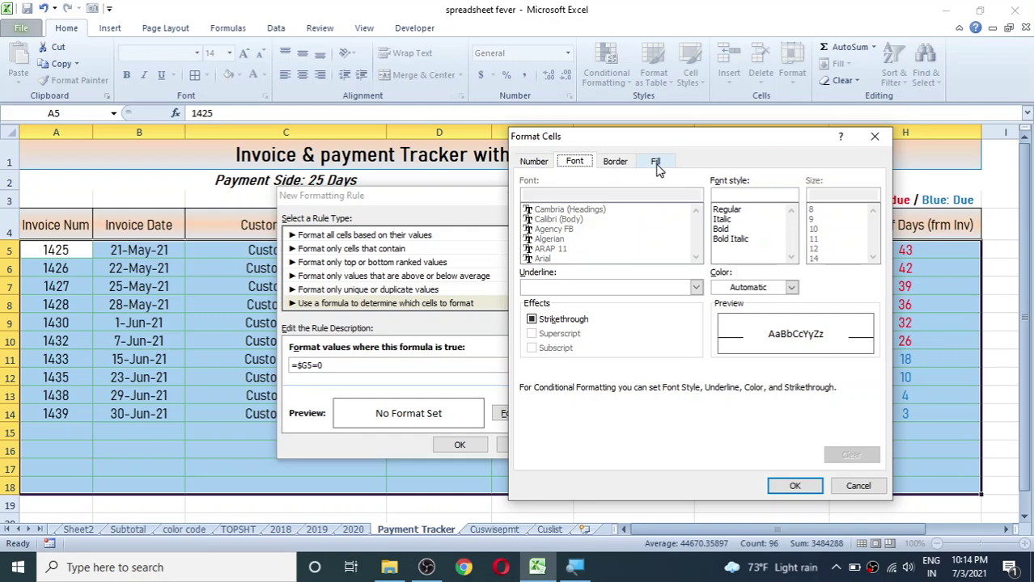
left_click(656, 162)
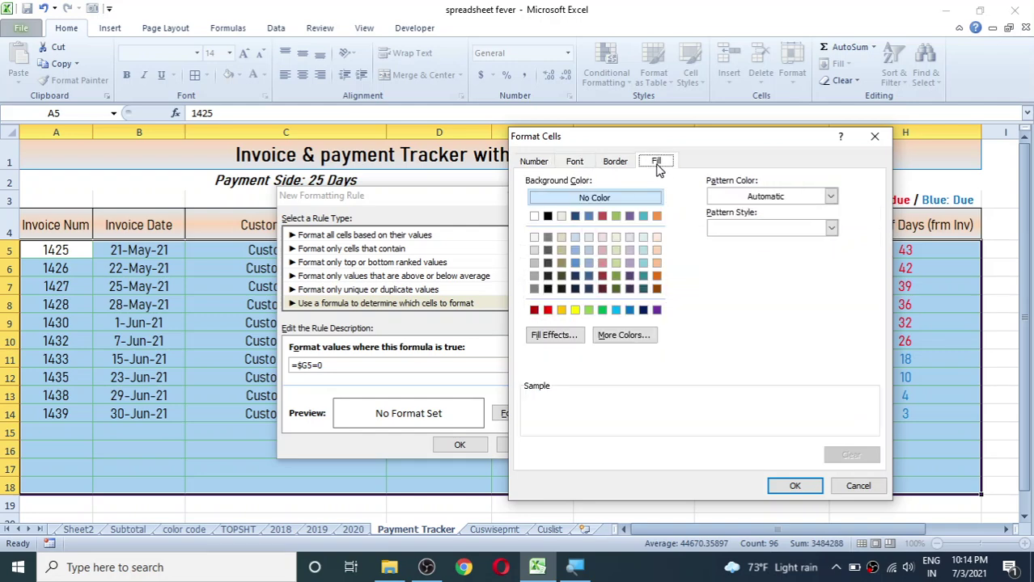
left_click(615, 310)
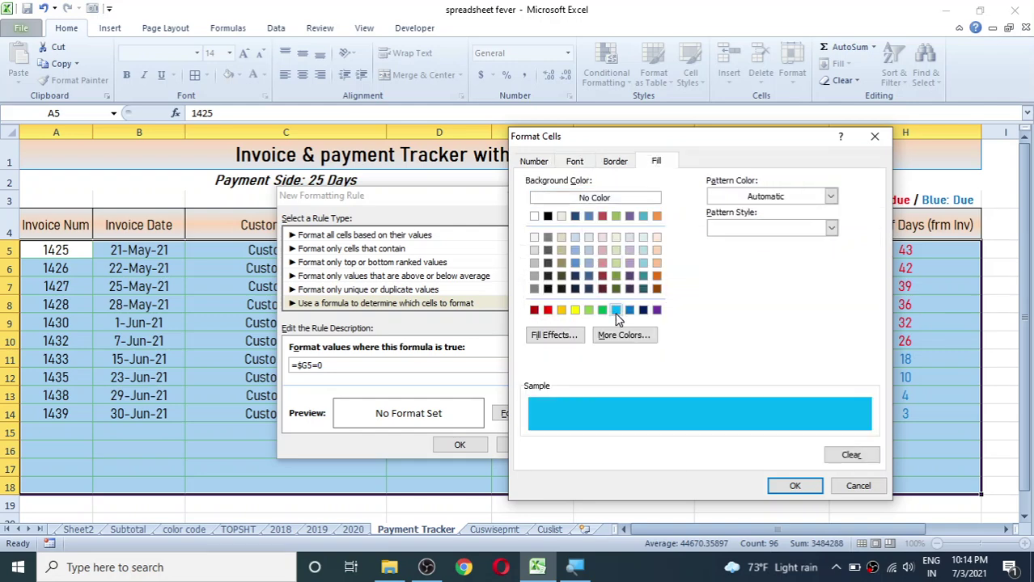
left_click(794, 485)
left_click(460, 445)
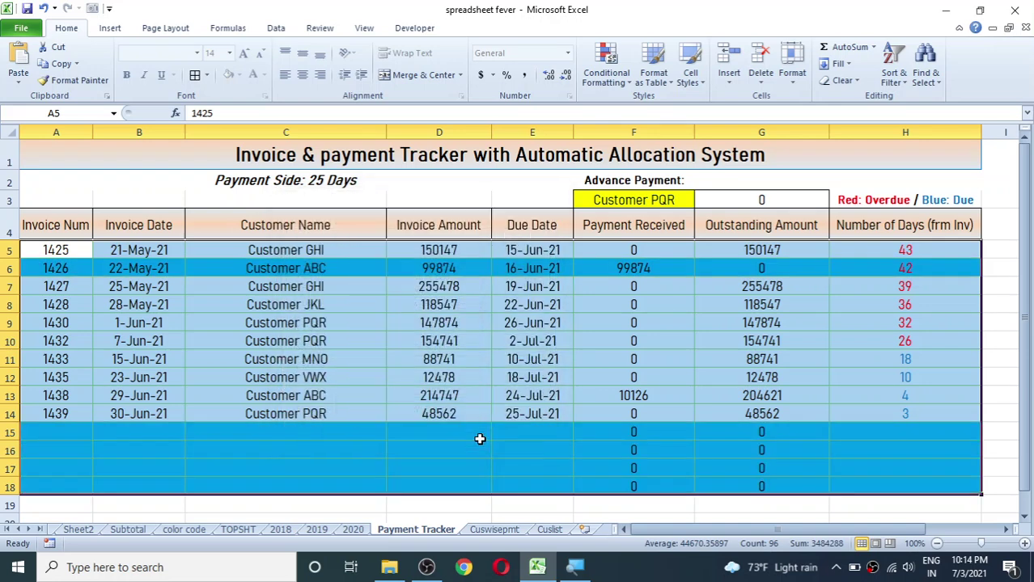
left_click(662, 364)
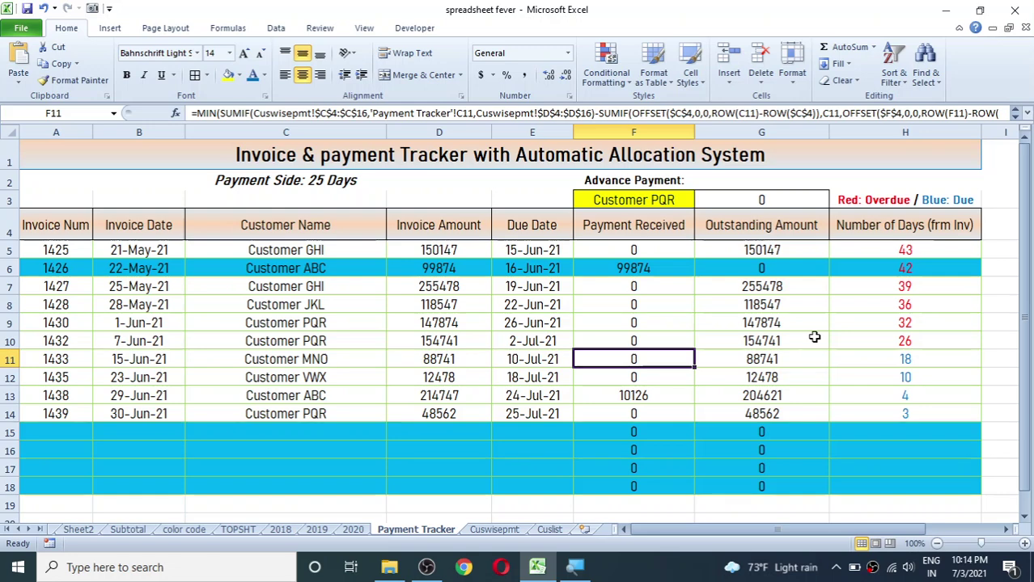
left_click(357, 249)
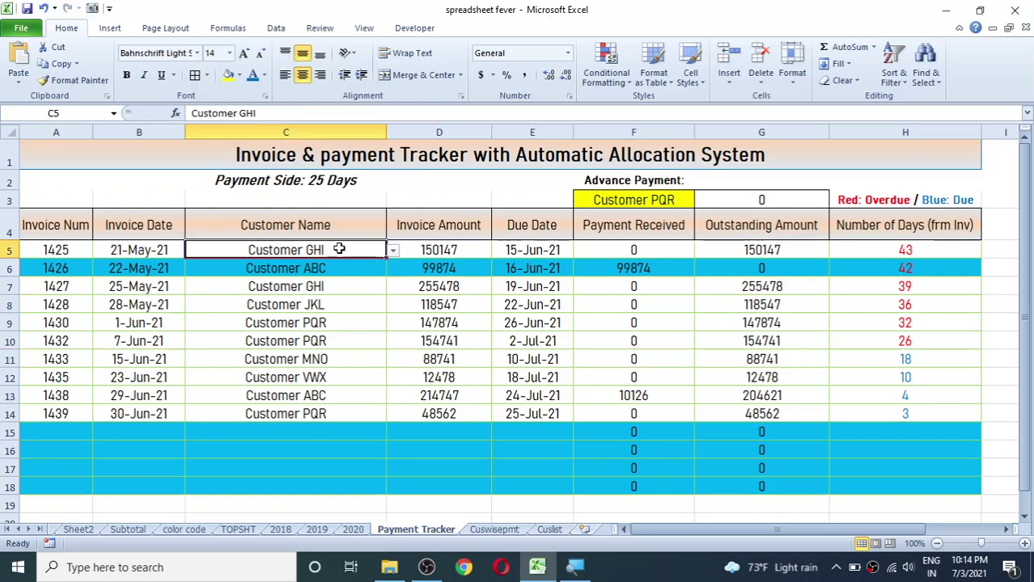
On Cuswisepmt, enter a 200000 payment from Customer GHI dated 5-Jun-21.
left_click(493, 530)
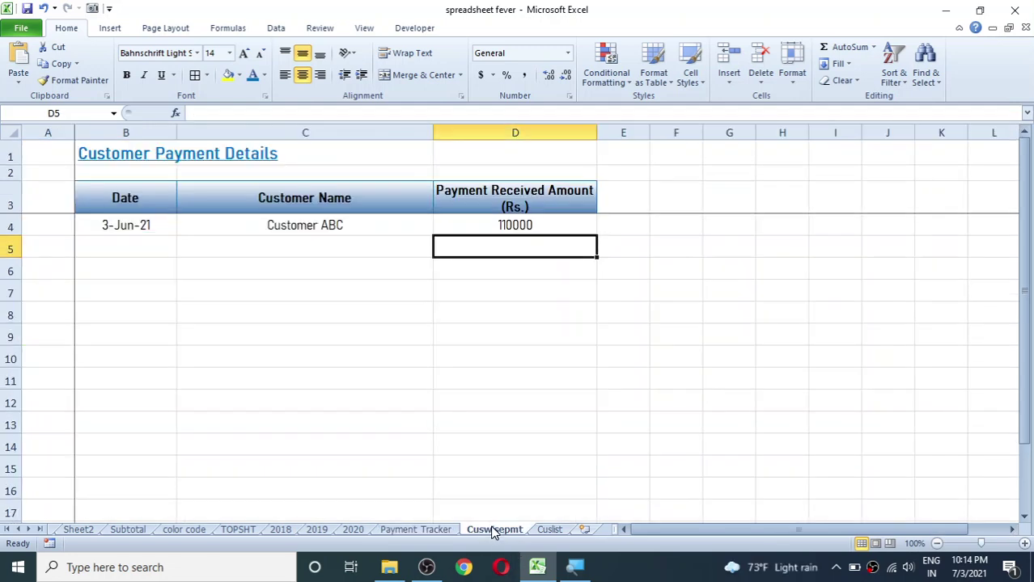
left_click(332, 246)
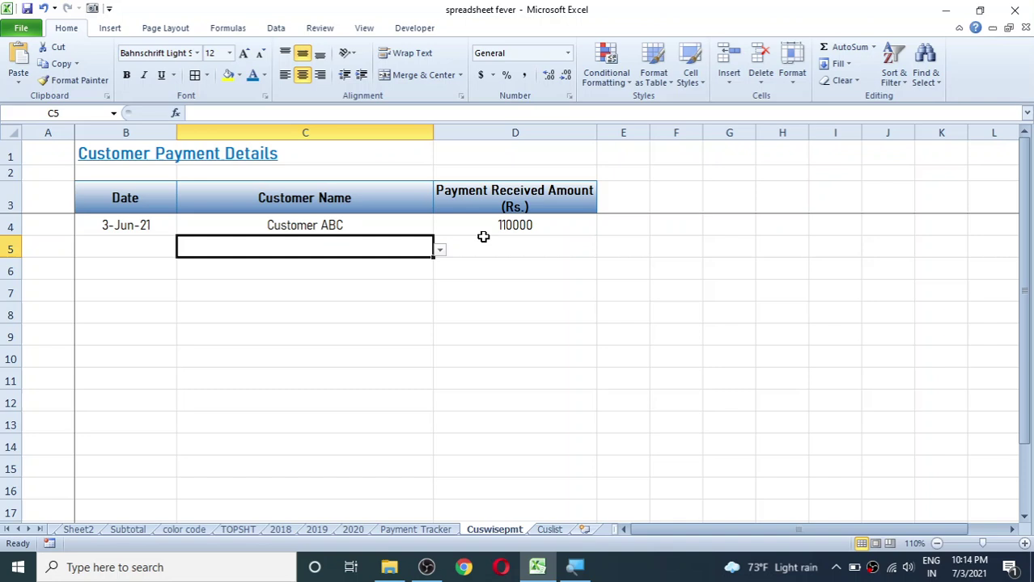
left_click(442, 250)
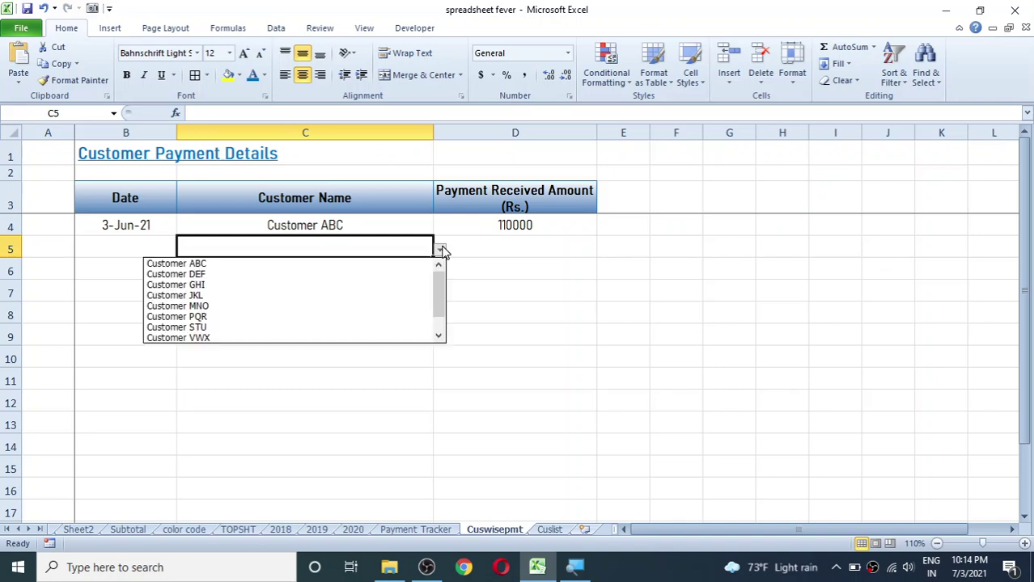
left_click(216, 285)
left_click(508, 246)
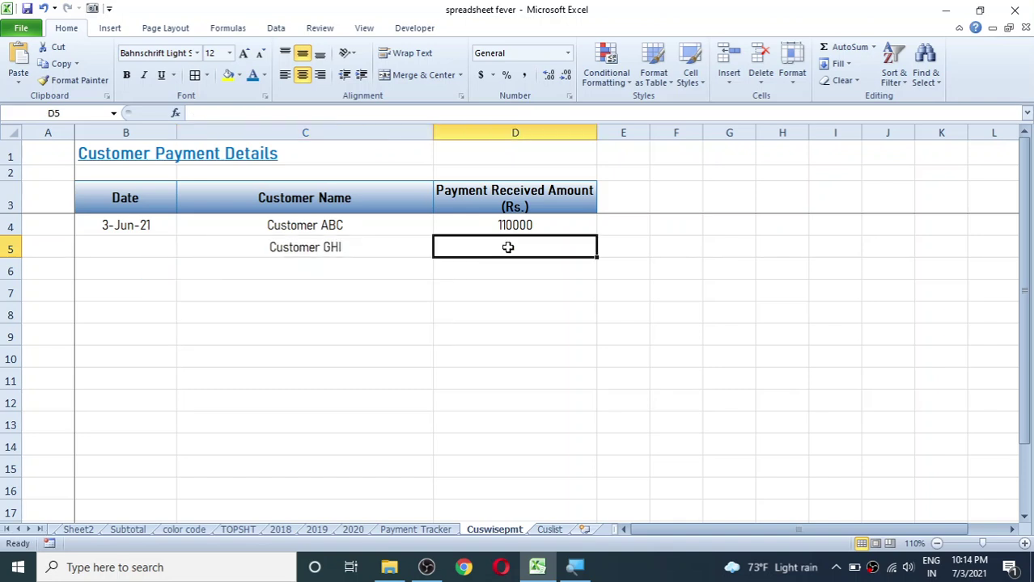
type("20000")
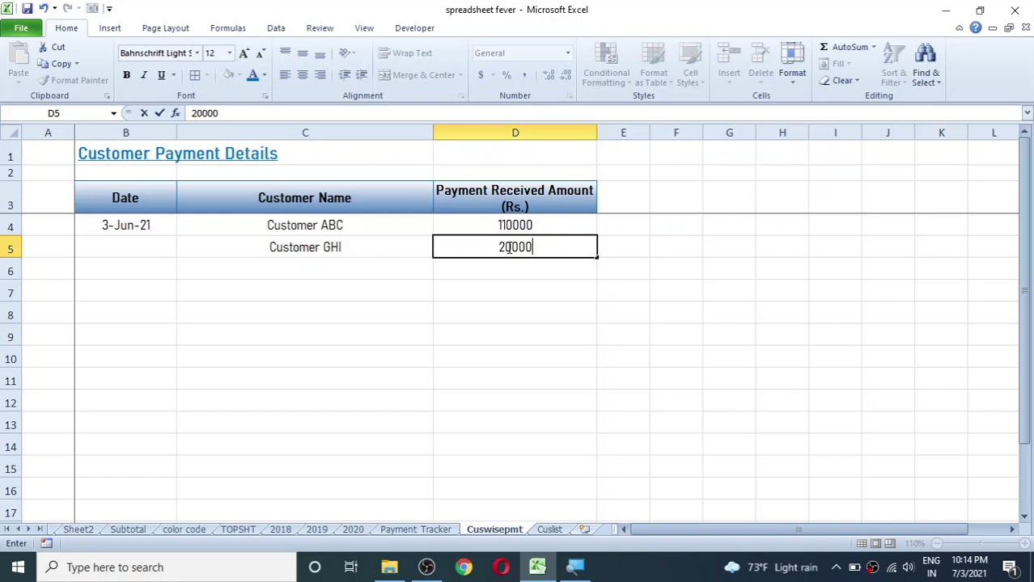
type("0")
left_click(410, 272)
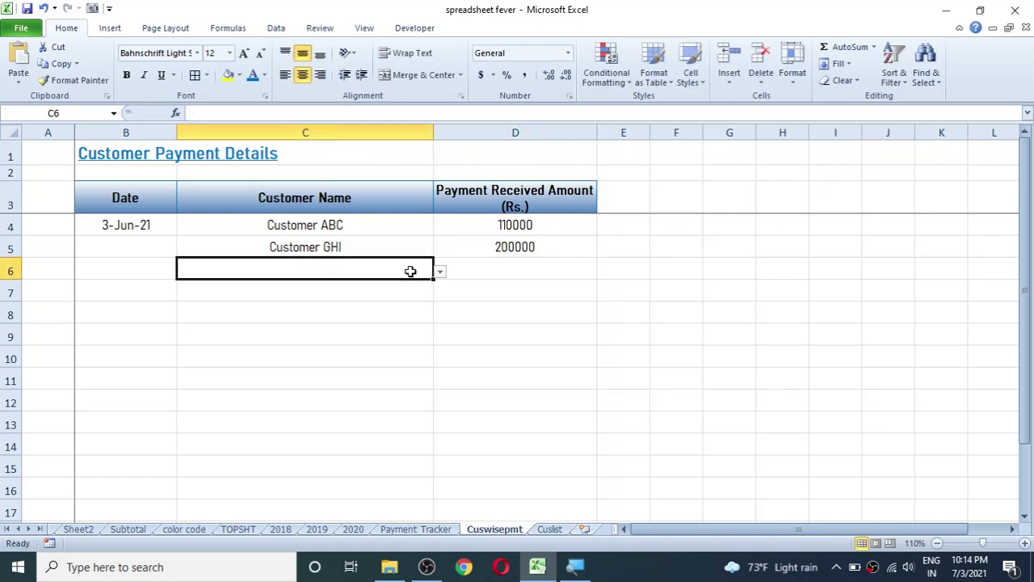
left_click(156, 251)
type("6")
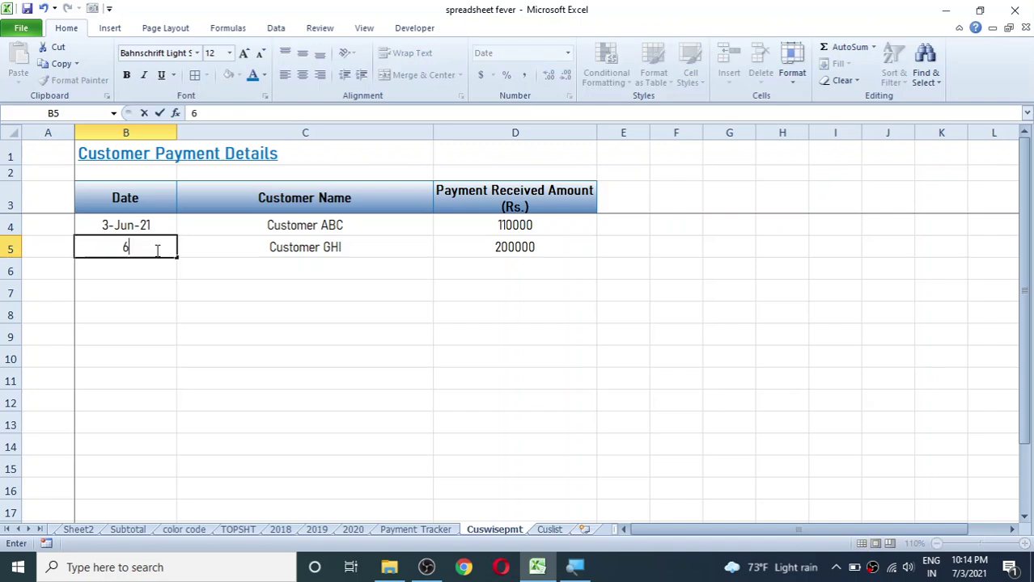
type("5")
key("Return")
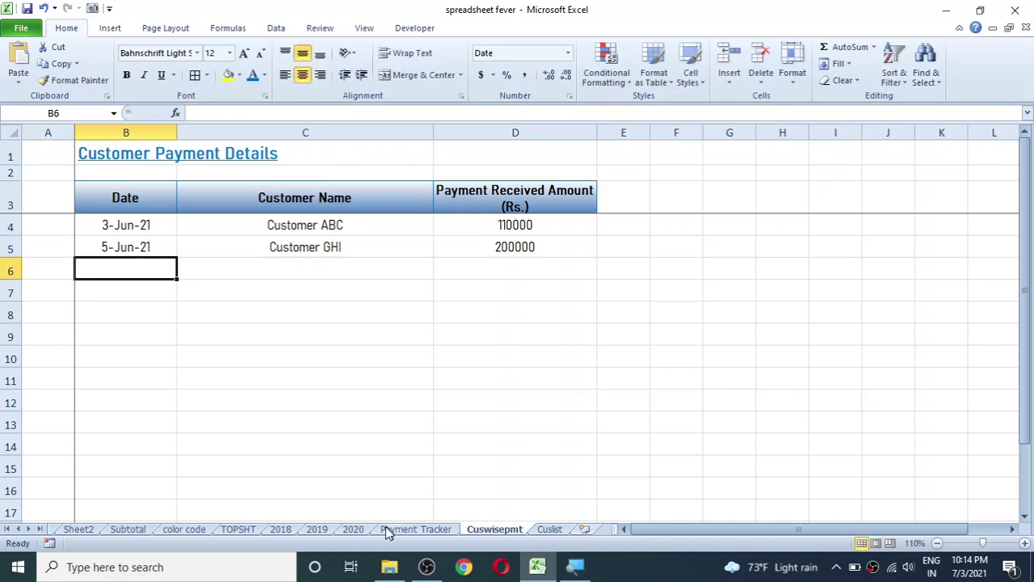
left_click(396, 534)
Inspect the tracker's customer, D5 amount and G5 outstanding formula, and invoice 1427's customer.
left_click(461, 389)
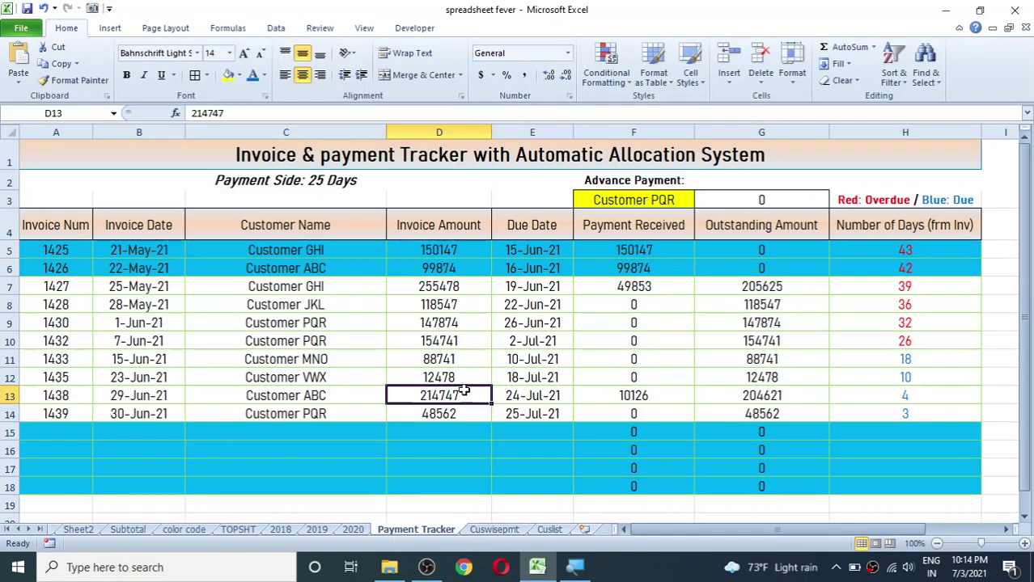
left_click(300, 254)
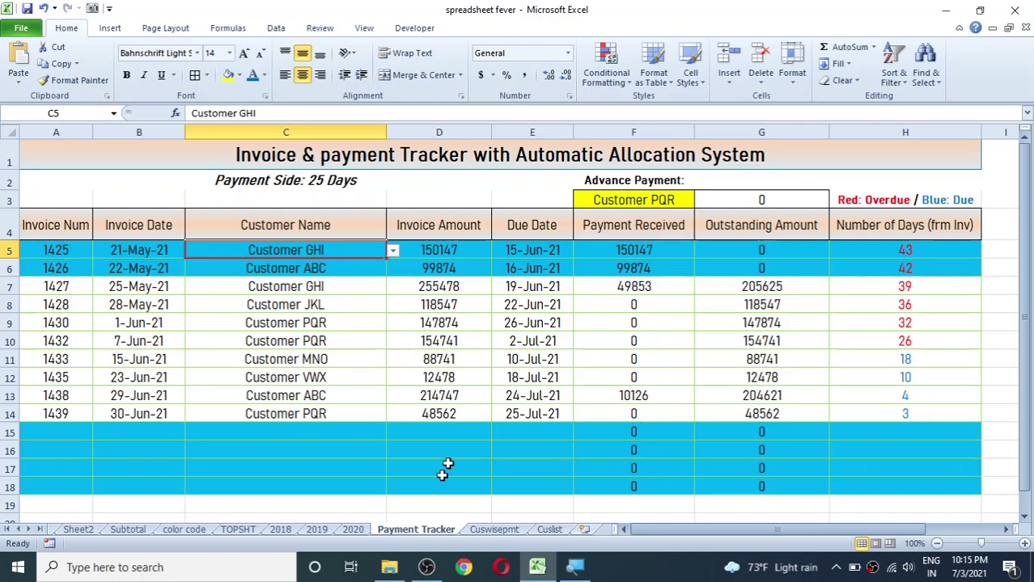
left_click(493, 530)
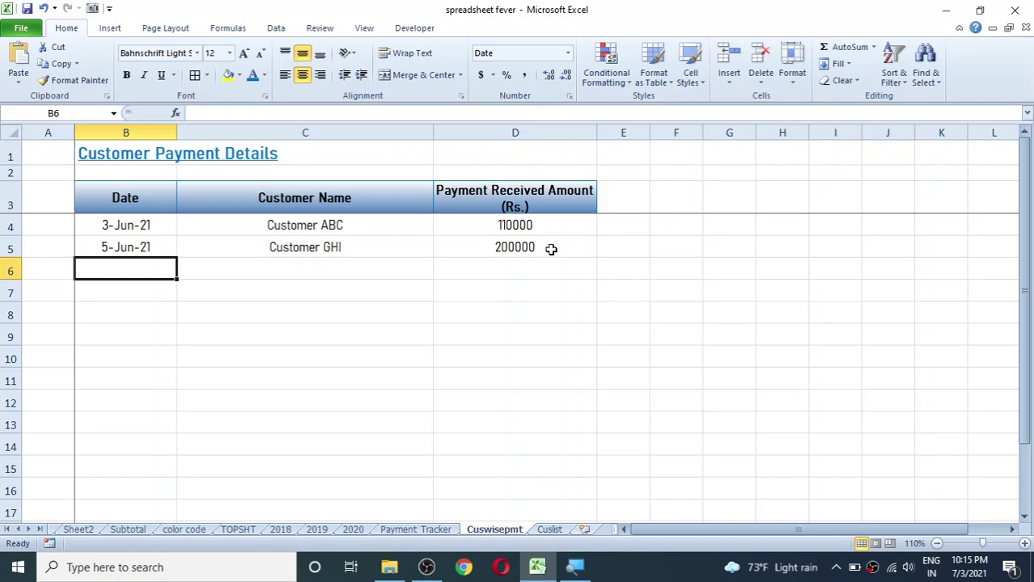
left_click(415, 530)
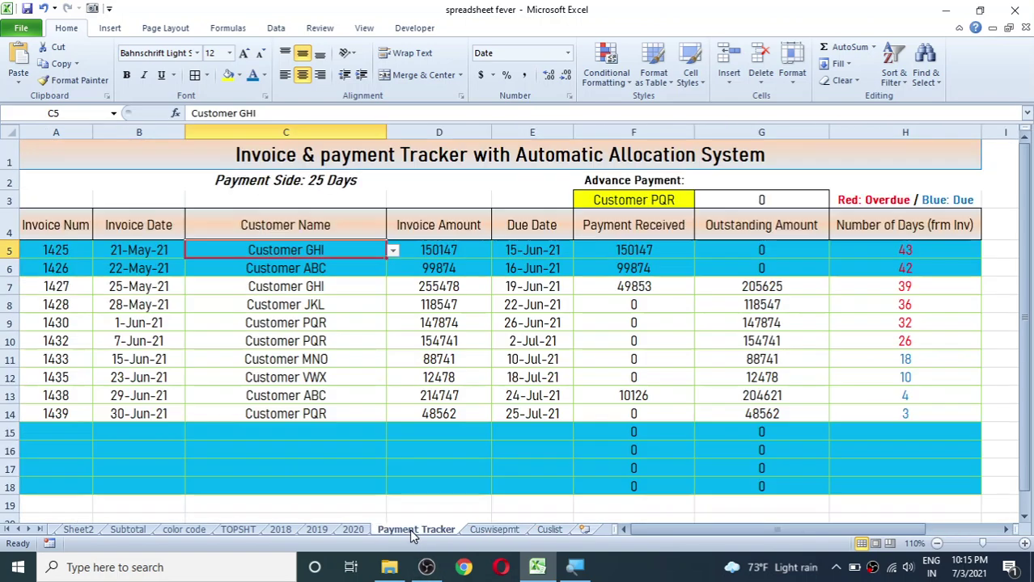
left_click(445, 250)
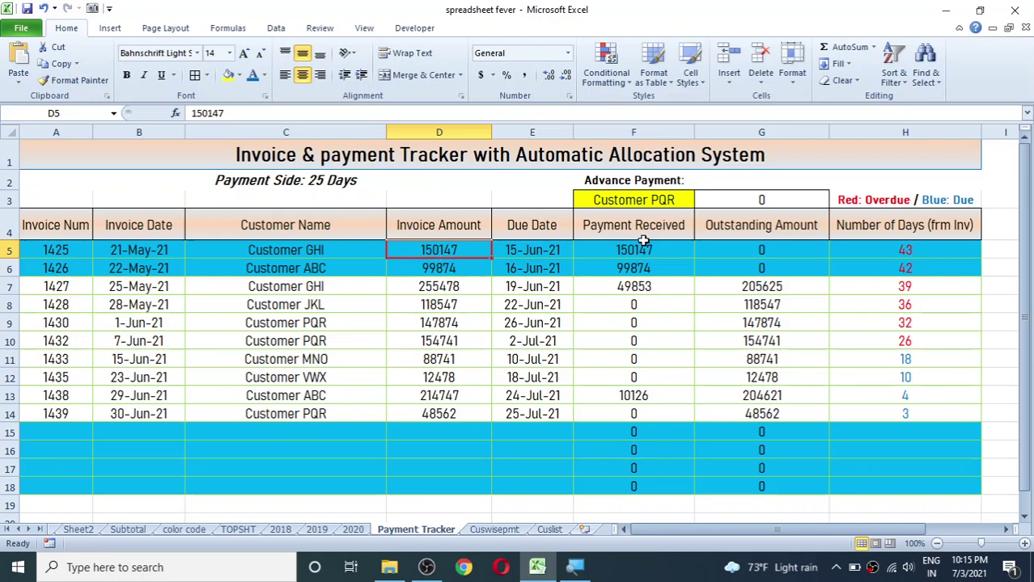
left_click(774, 253)
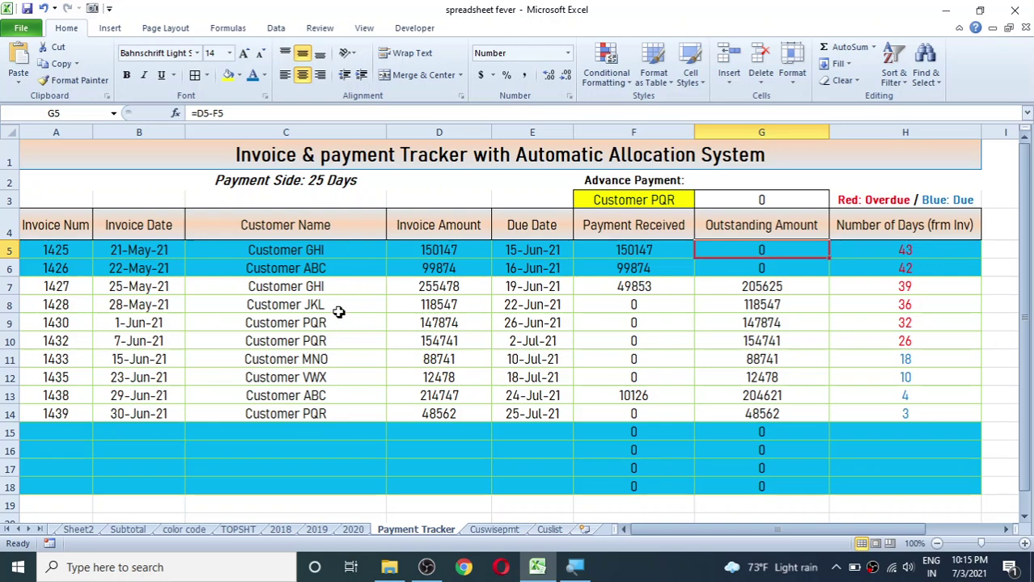
left_click(292, 292)
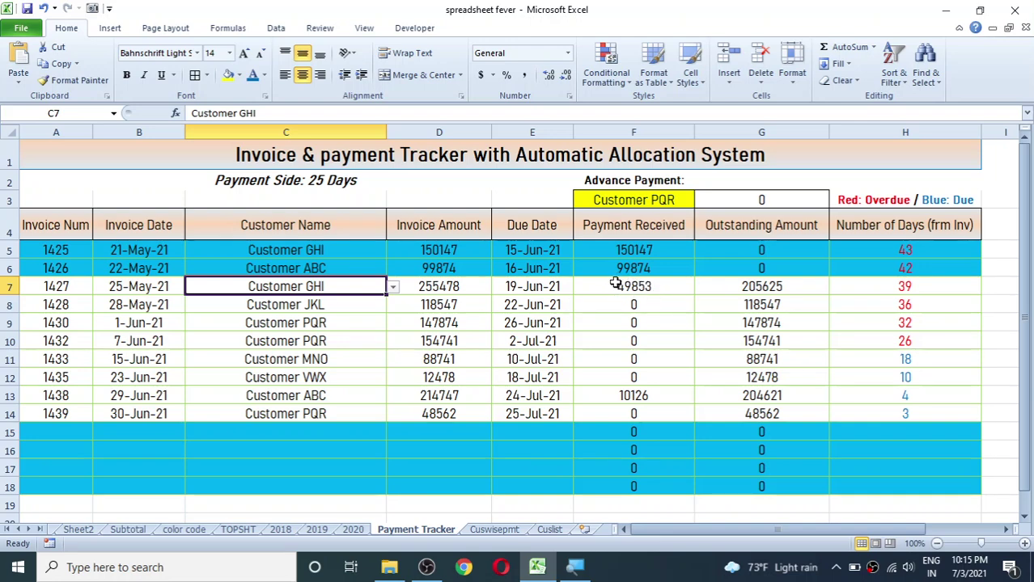
Compare the Cuswisepmt payments with the F5 and F7 allocations for invoice 1427.
left_click(499, 531)
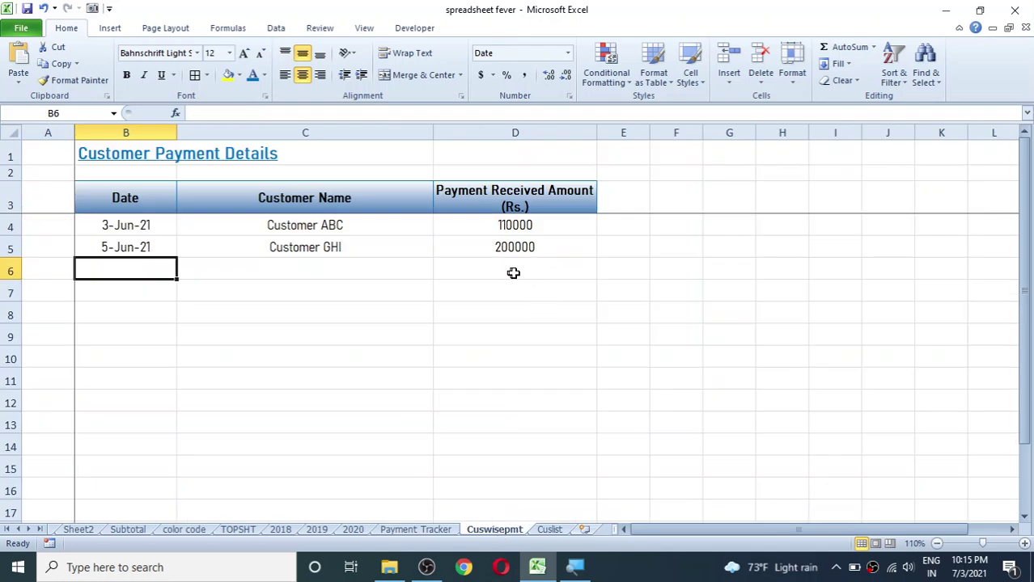
left_click(411, 531)
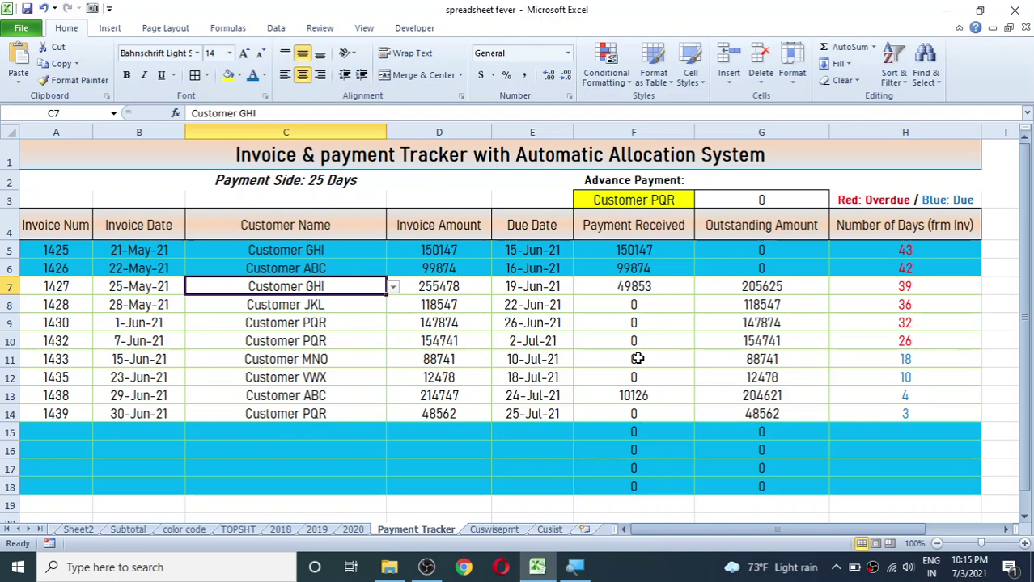
left_click(664, 249)
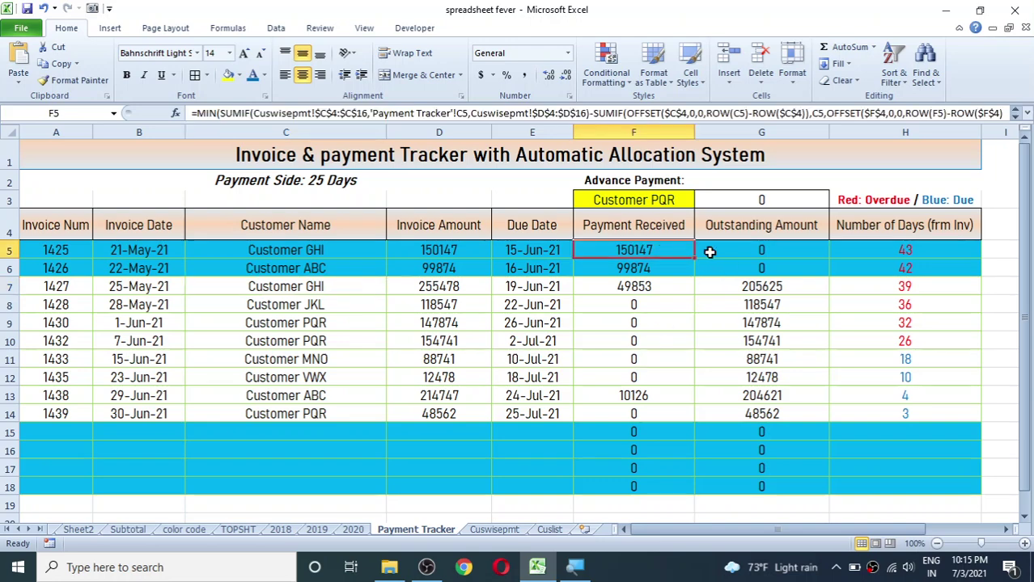
left_click(659, 284, "ctrl")
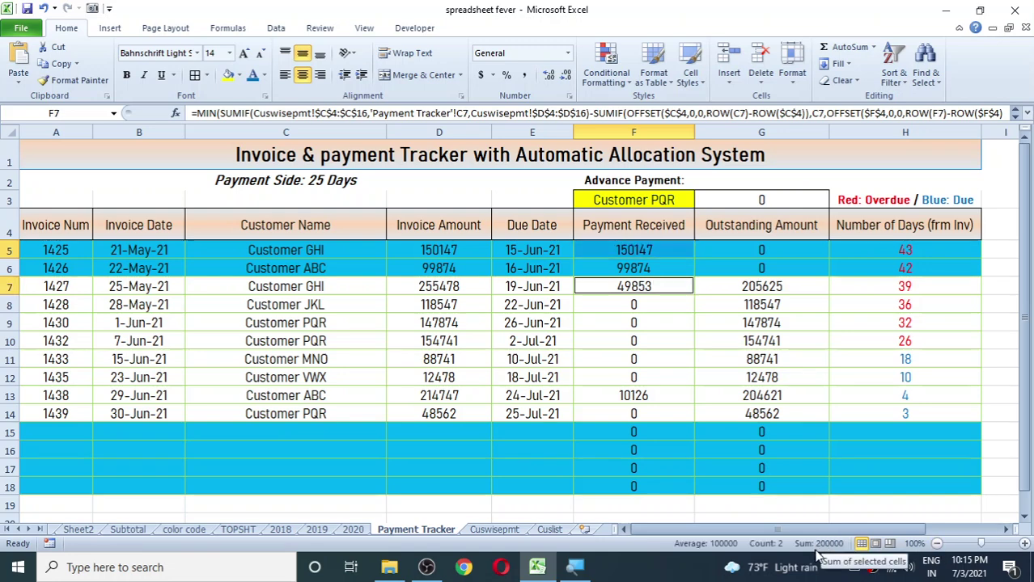
left_click(71, 284)
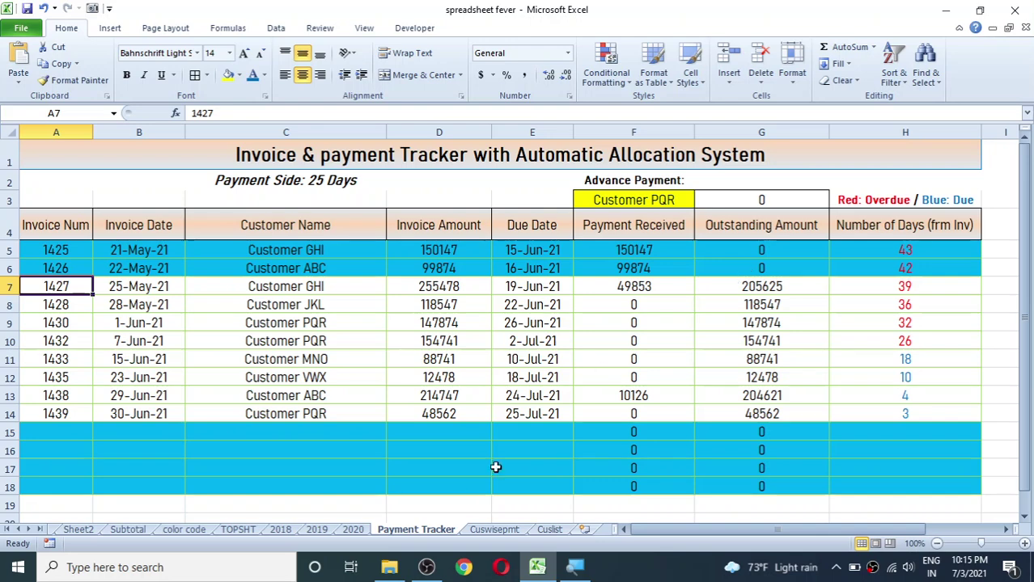
left_click(495, 530)
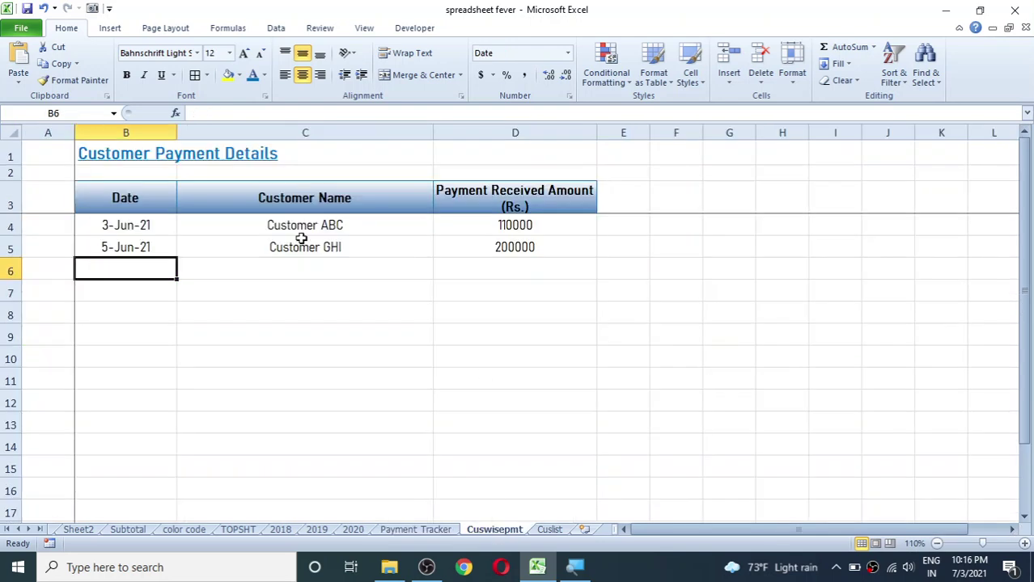
Enter a 210000 payment from Customer GHI dated 7-Jun-21 in row 6 of Cuswisepmt.
left_click(296, 268)
left_click(440, 273)
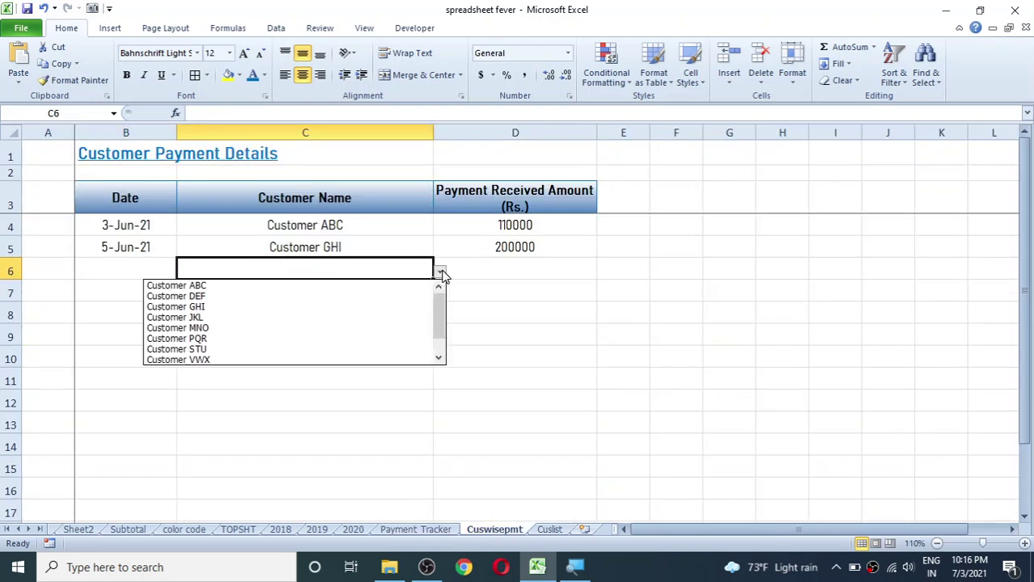
left_click(197, 308)
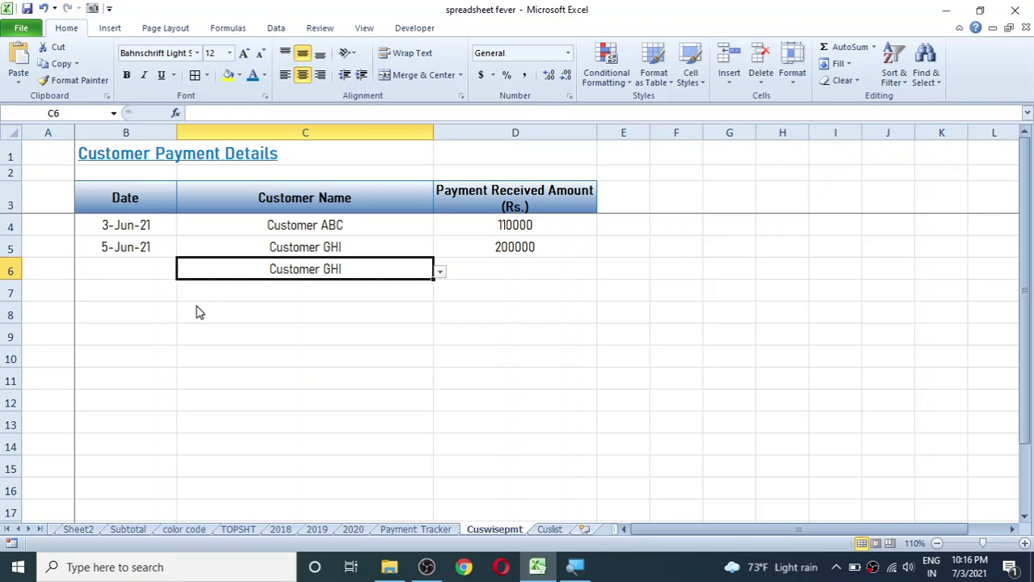
left_click(508, 264)
type("2100")
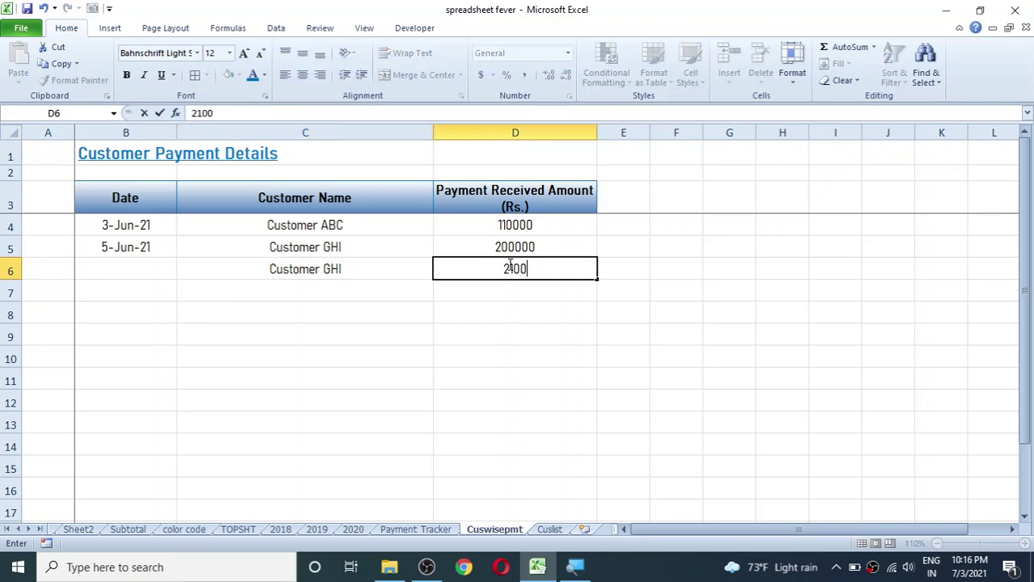
type("00")
left_click(141, 272)
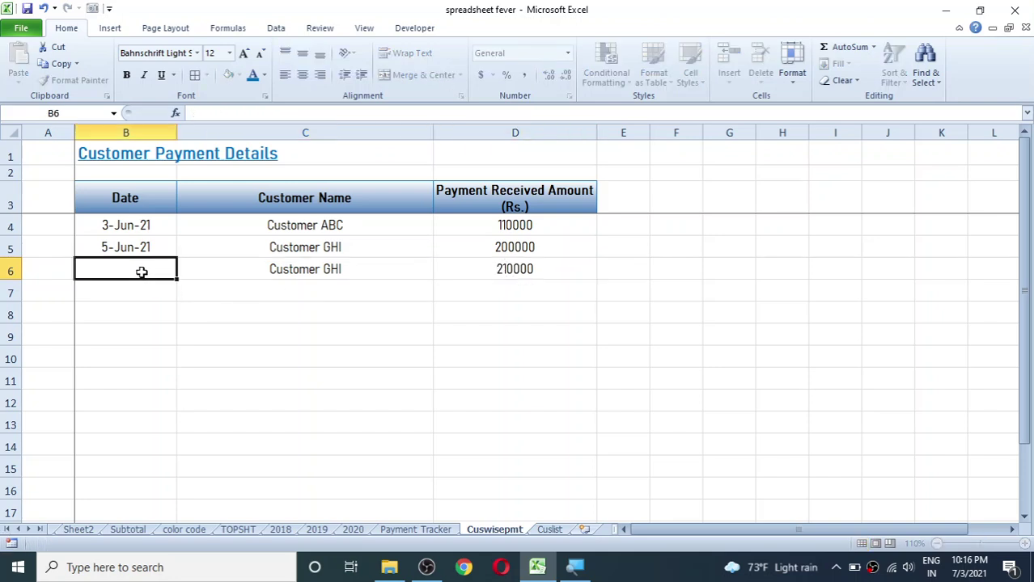
type("6/")
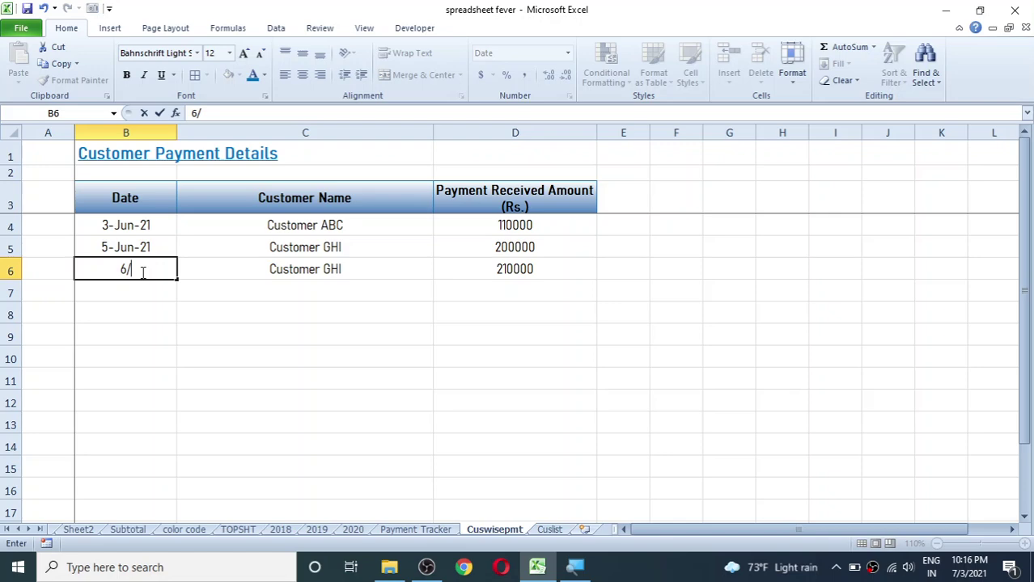
type("7")
key("Return")
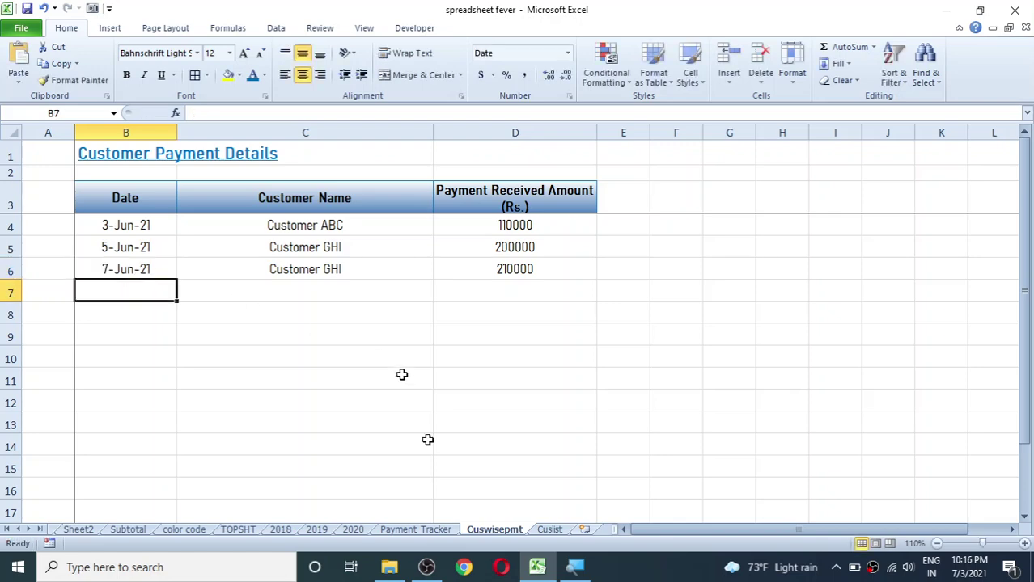
left_click(428, 529)
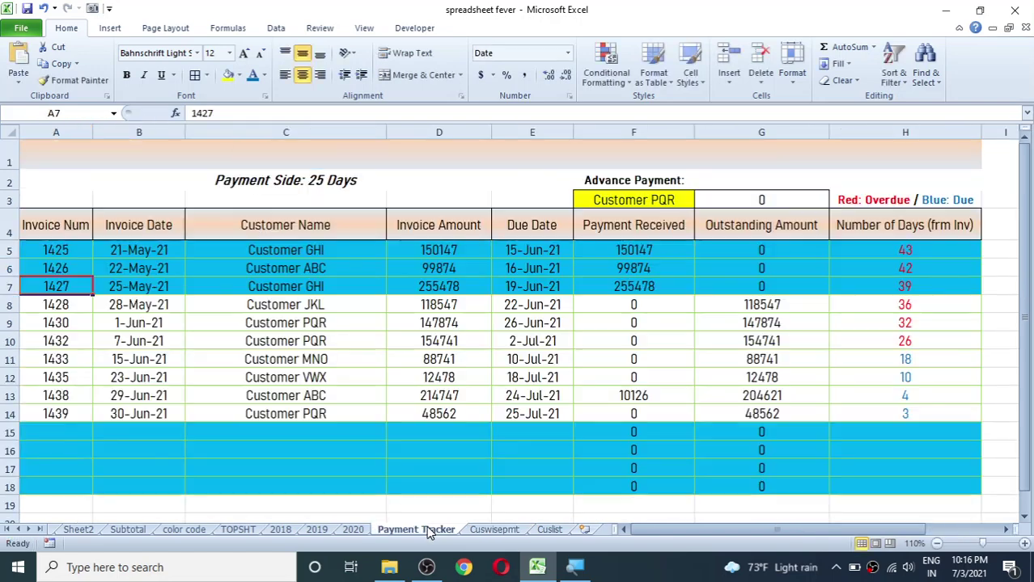
Choose Customer GHI in the F3 advance payment dropdown.
left_click(372, 336)
left_click(304, 285)
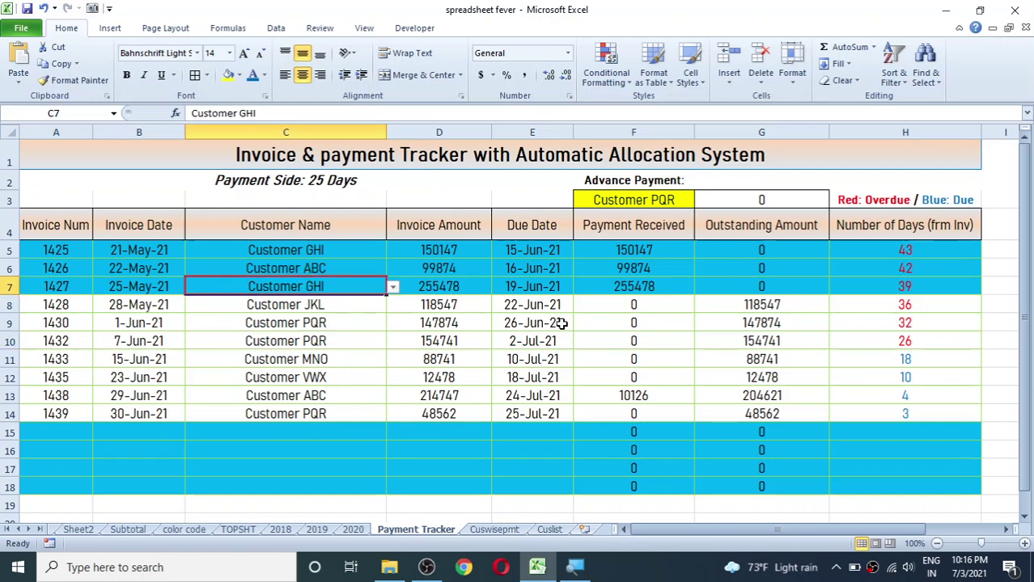
left_click(681, 201)
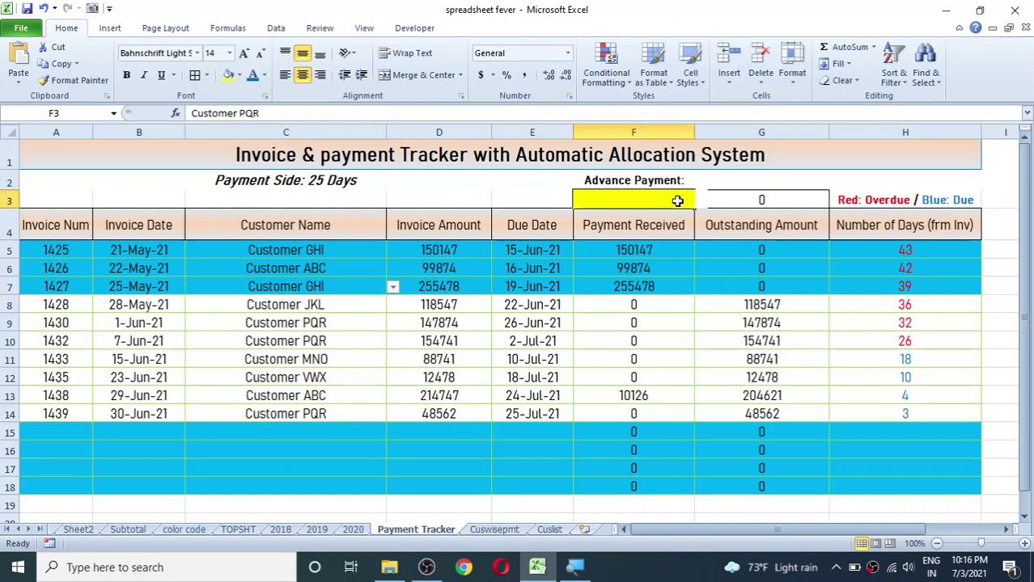
left_click(701, 201)
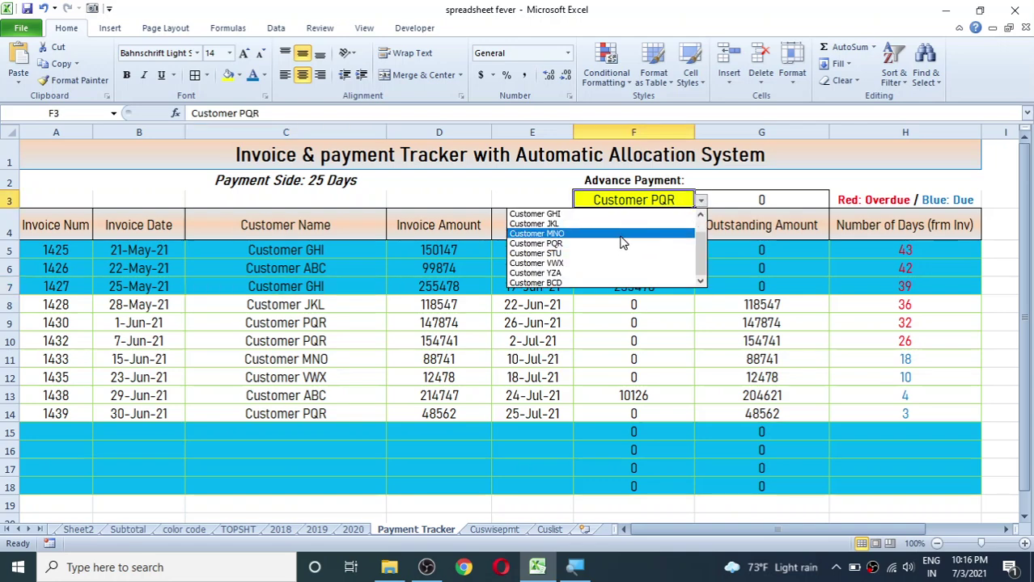
left_click(536, 215)
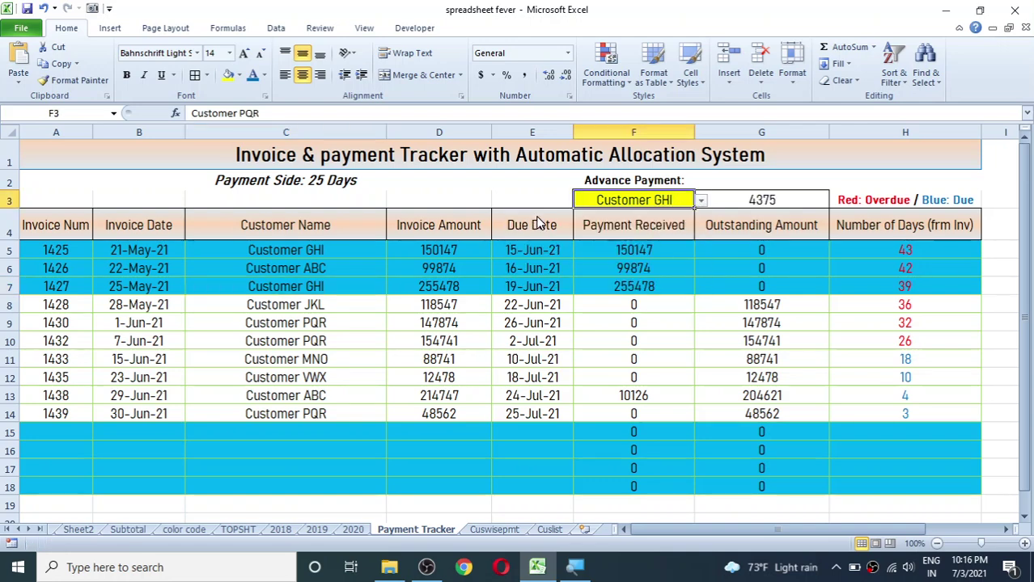
left_click(752, 268)
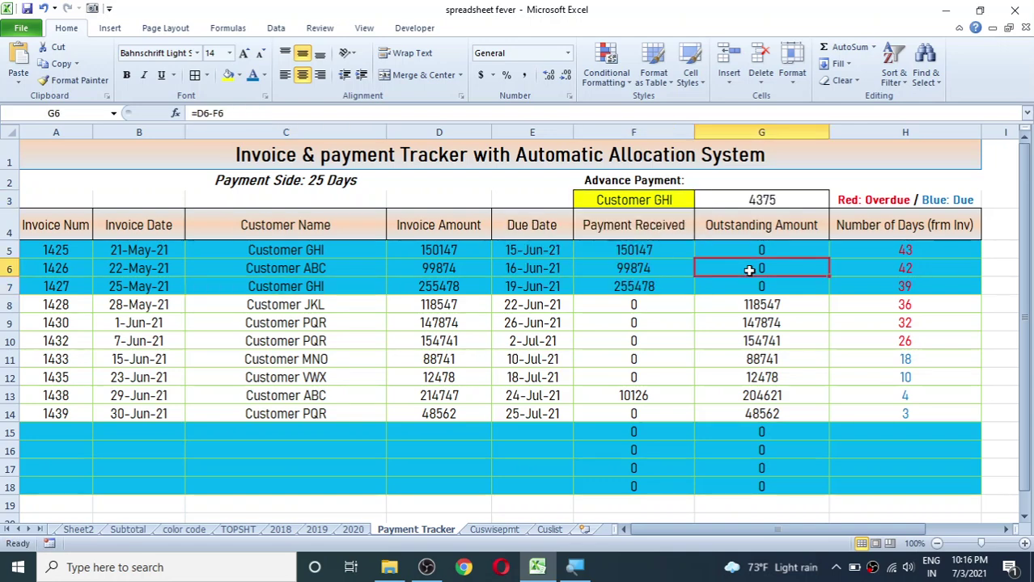
Verify the 4375 advance by comparing GHI's invoice totals with its D5:D6 payments.
left_click(764, 202)
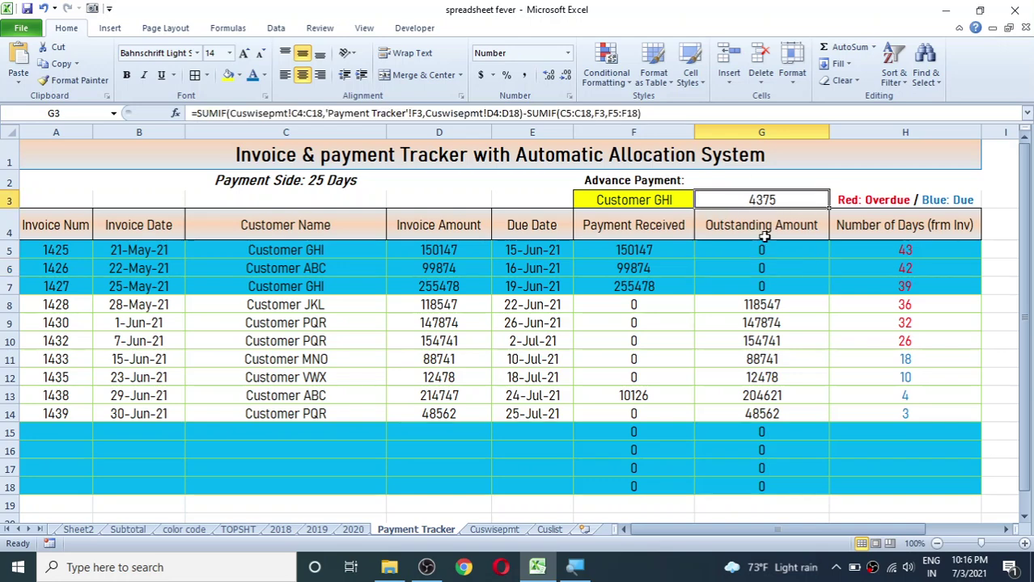
left_click(659, 249)
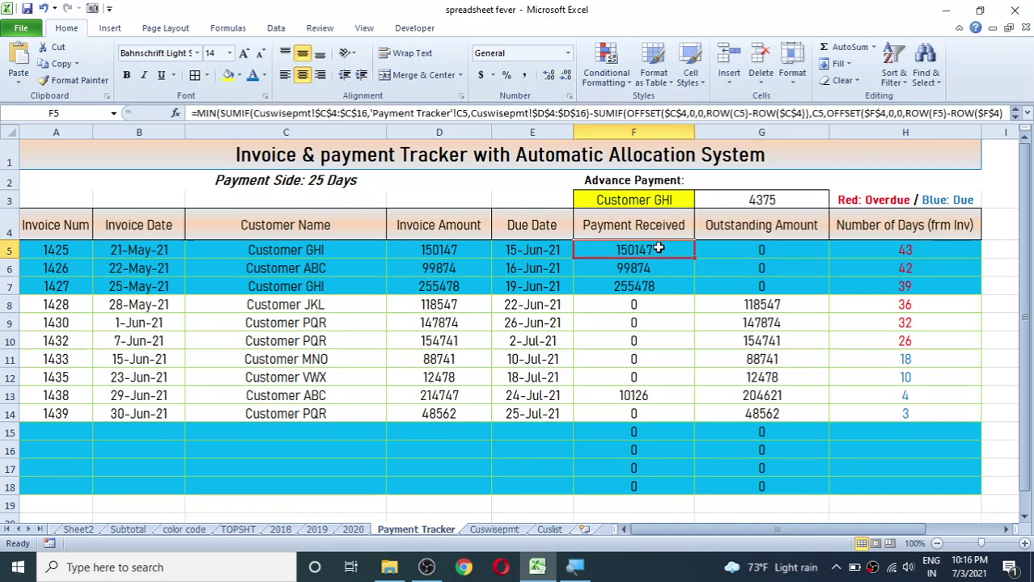
left_click(466, 249)
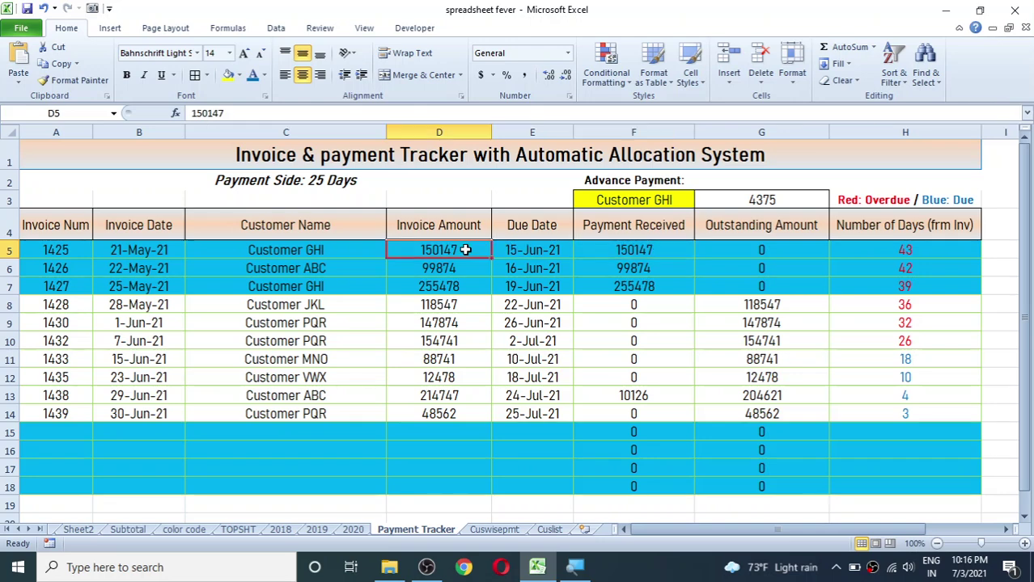
left_click(441, 287, "ctrl")
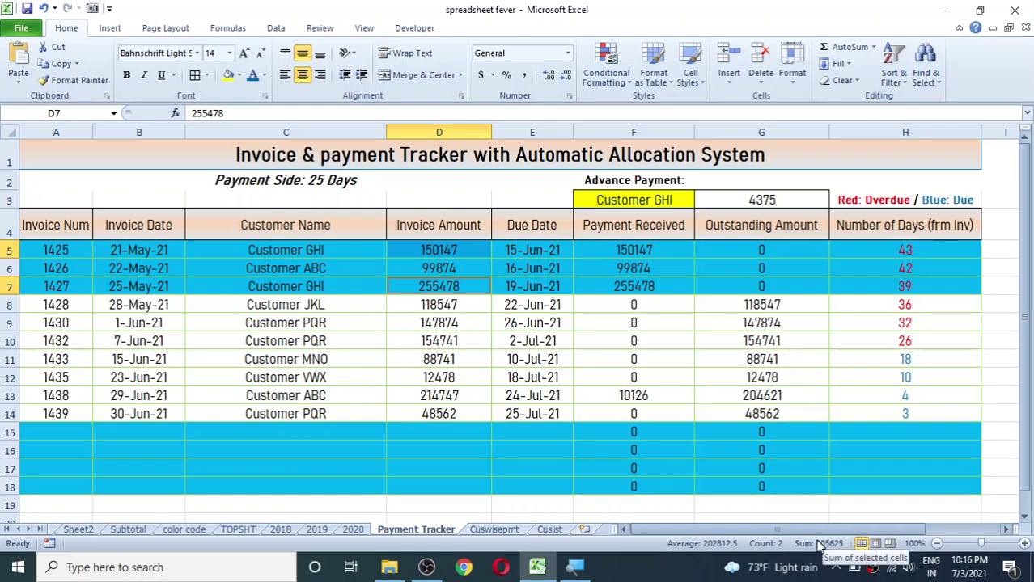
left_click(506, 532)
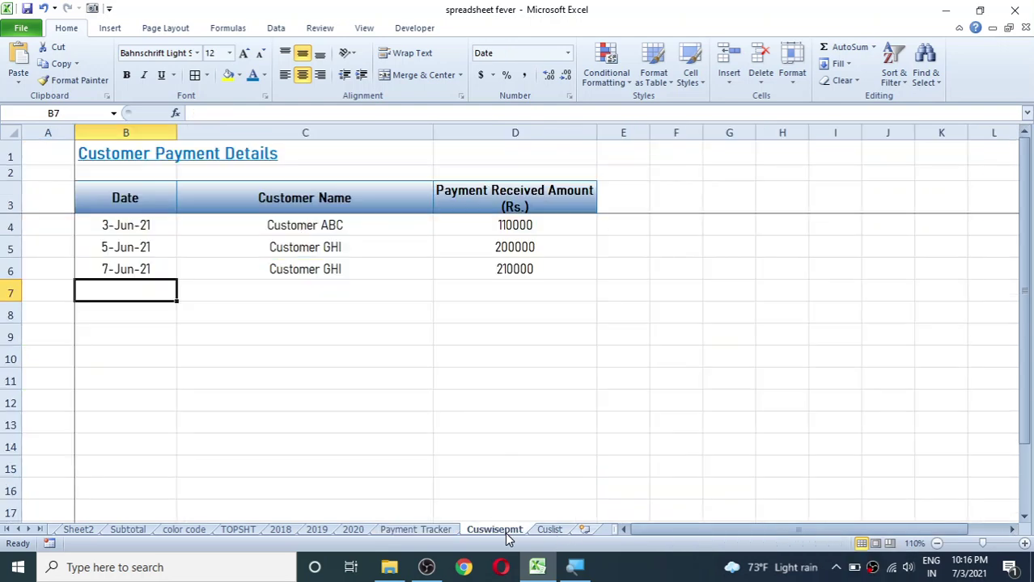
left_click_drag(527, 250, 526, 261)
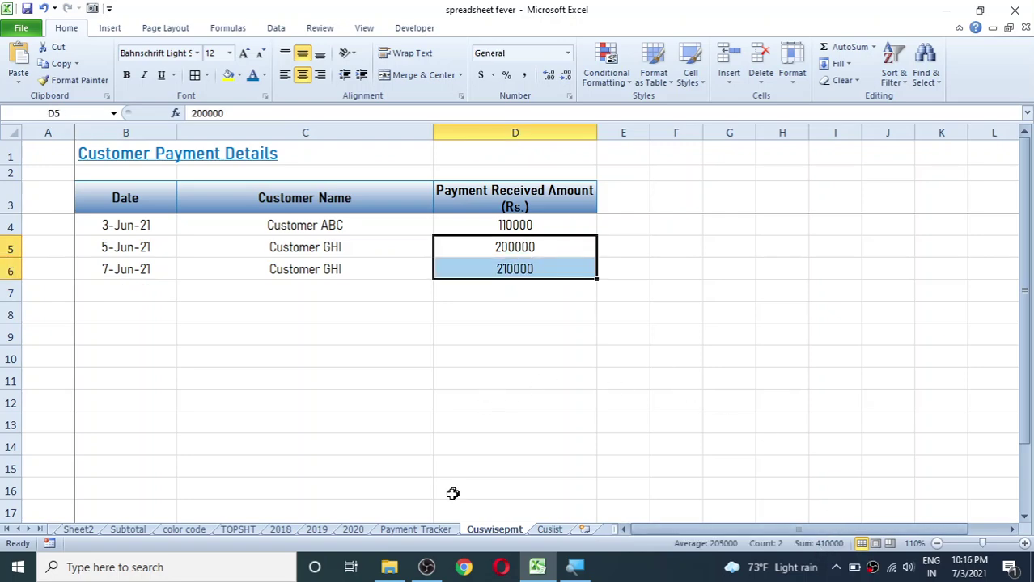
left_click(423, 529)
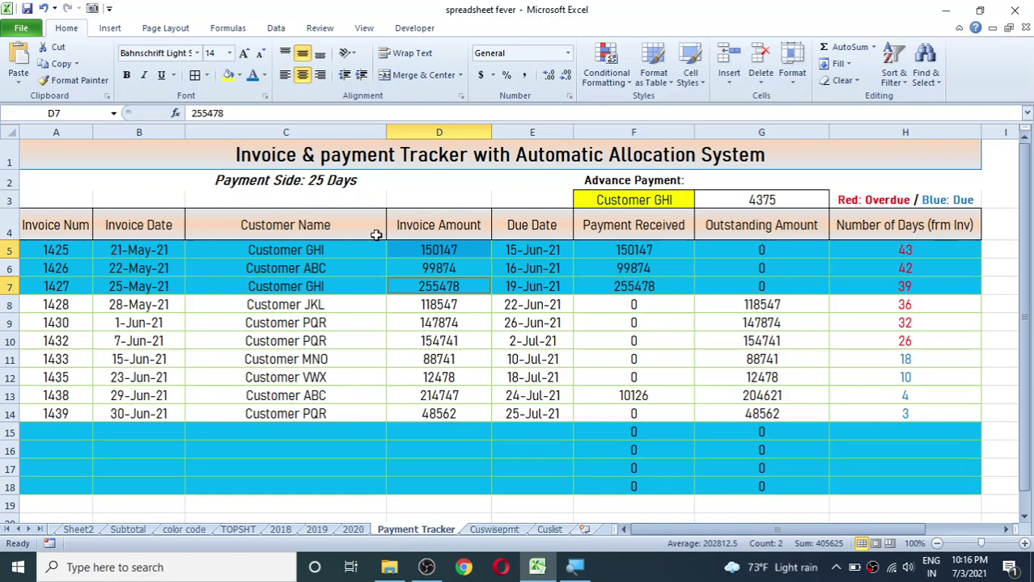
left_click(738, 202)
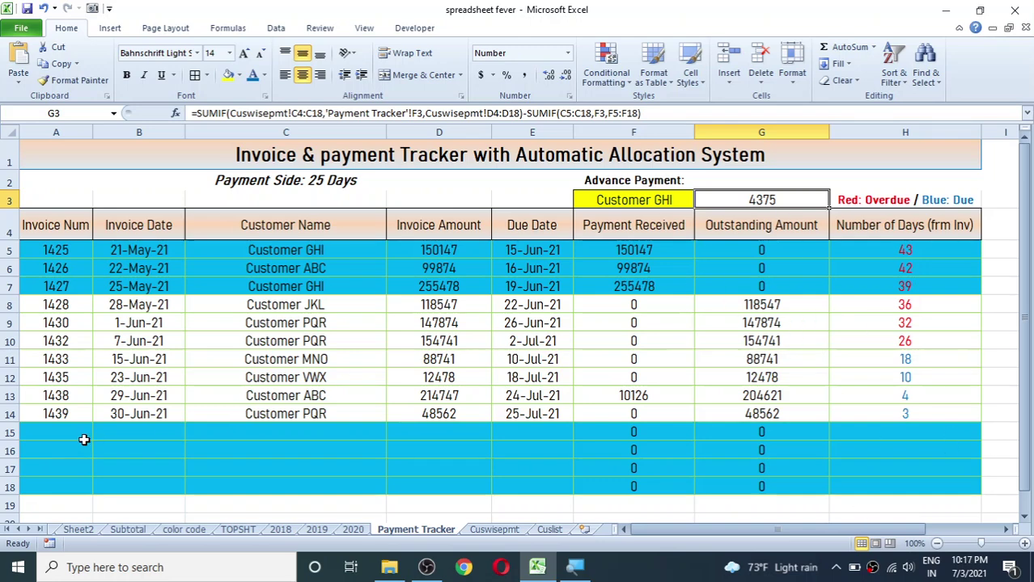
Add invoice 1440 dated 2-Jul-21 for Customer GHI in row 15.
left_click(57, 434)
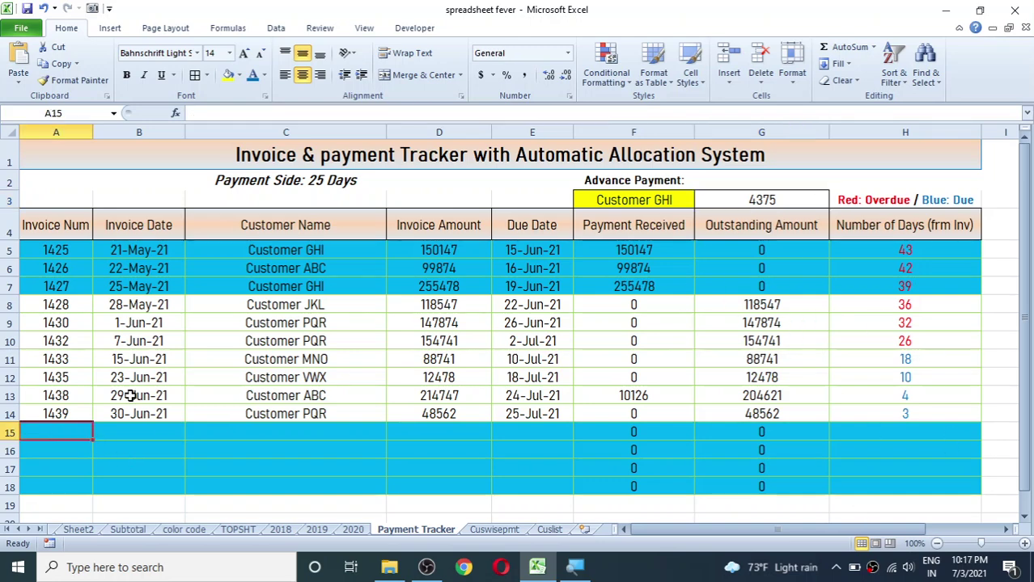
type("1440")
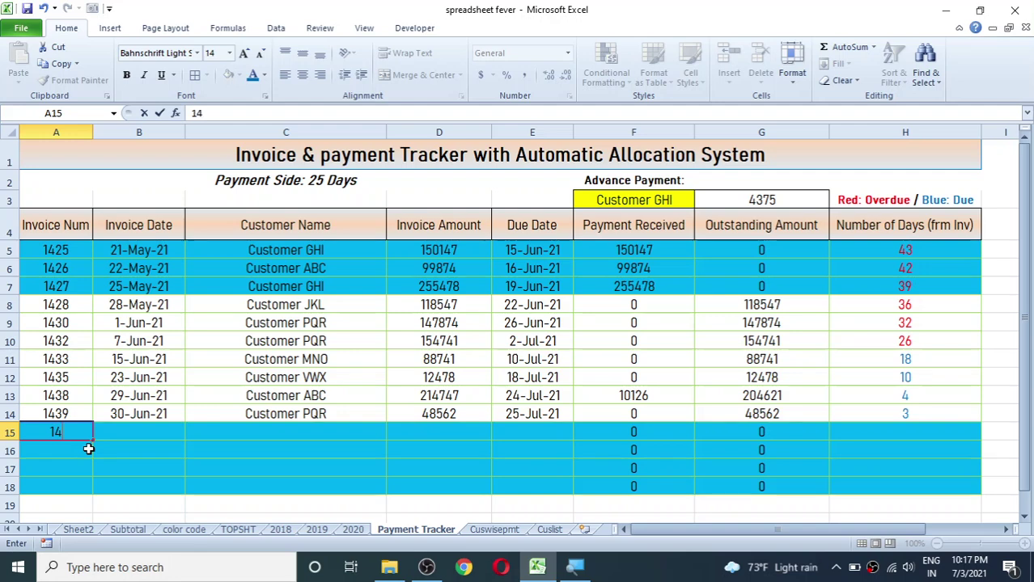
key("Return")
left_click(149, 431)
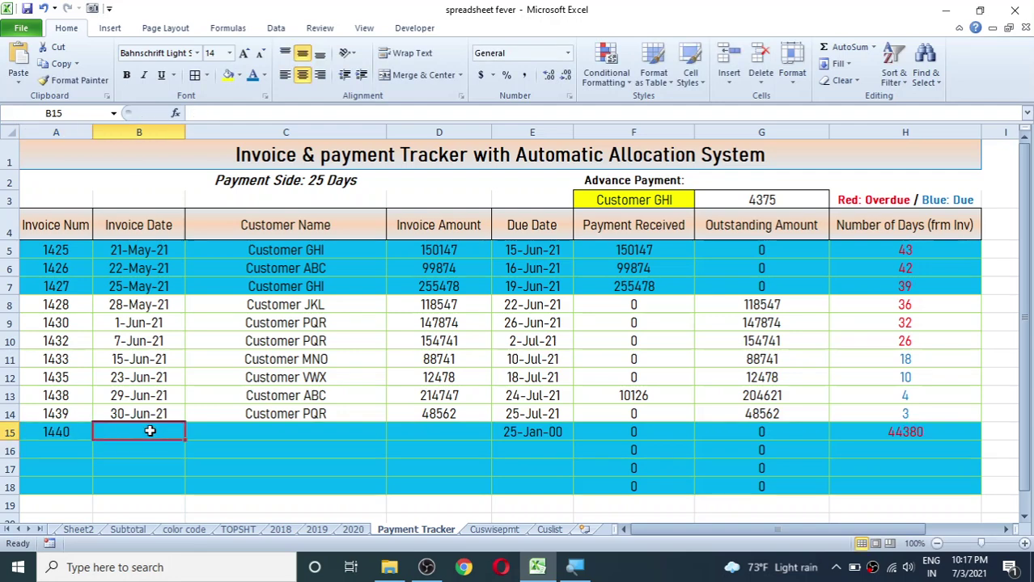
type("7/2")
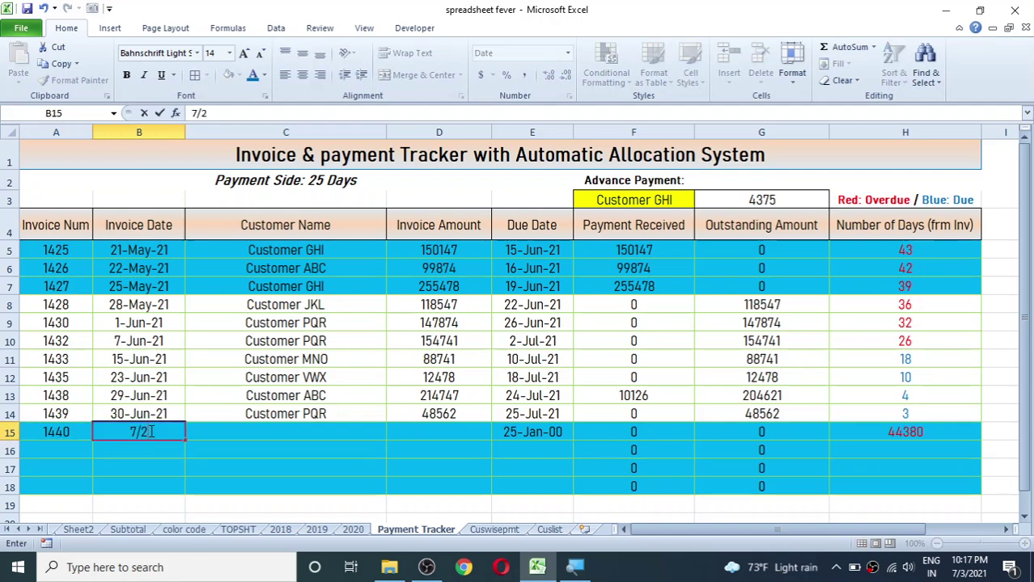
key("Return")
left_click(251, 425)
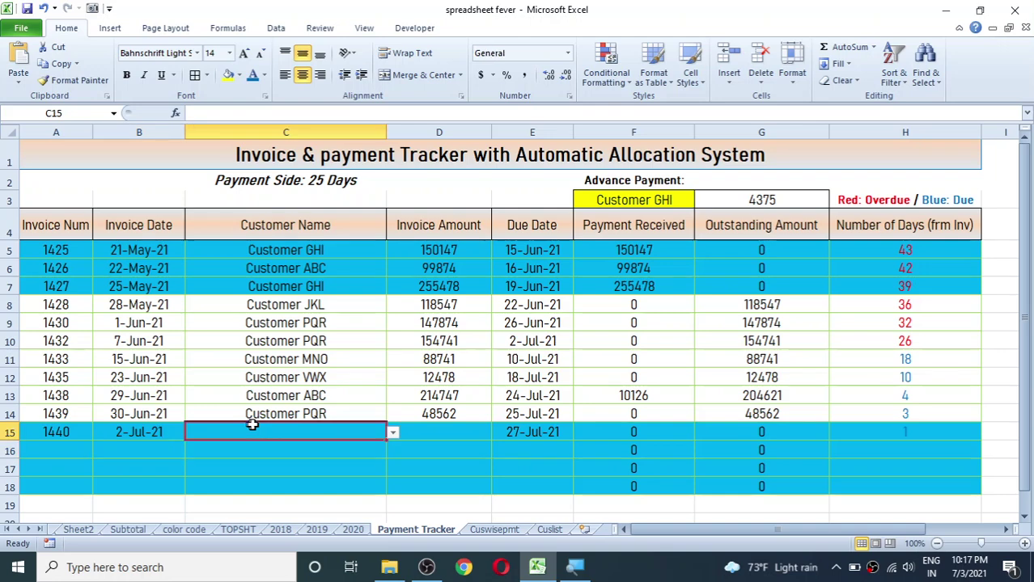
left_click(391, 434)
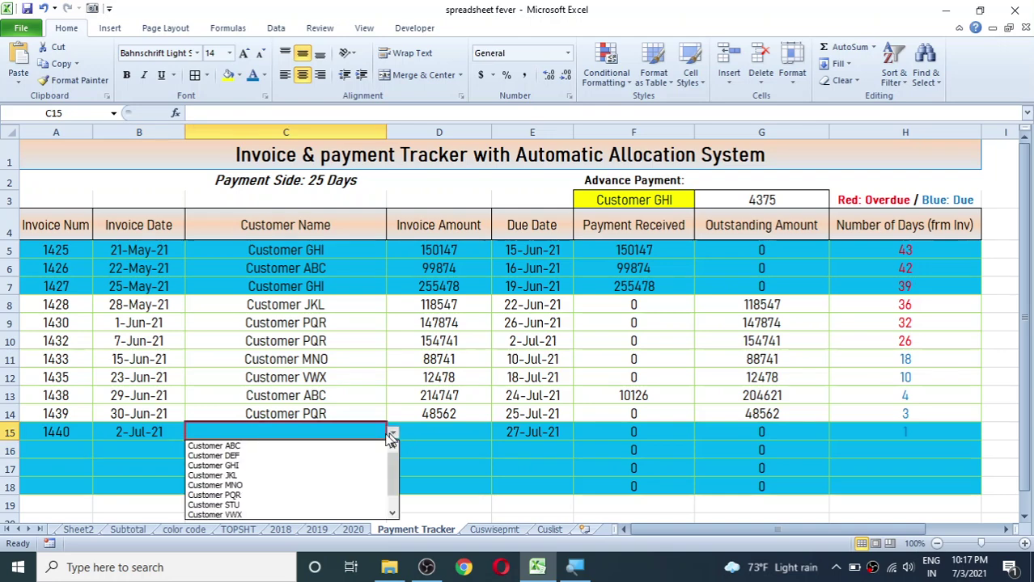
left_click(251, 467)
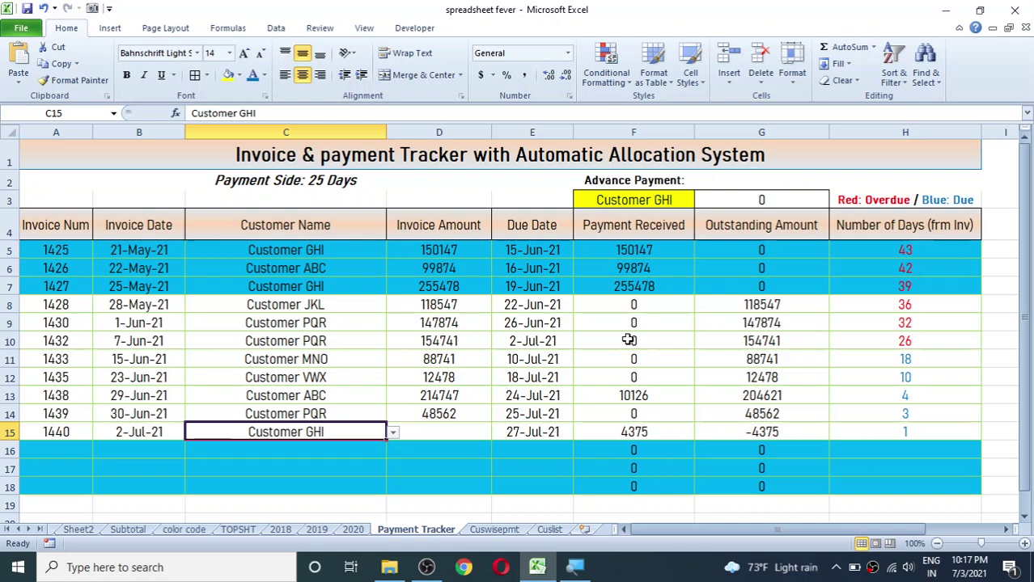
Enter 22354 as invoice 1440's amount in D15.
left_click(630, 429)
double_click(468, 438)
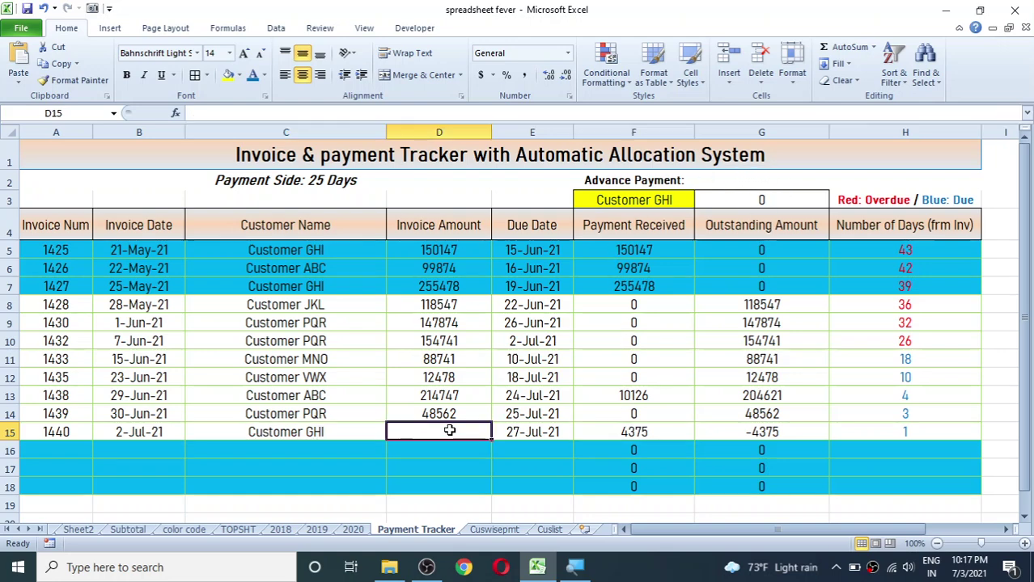
type("22")
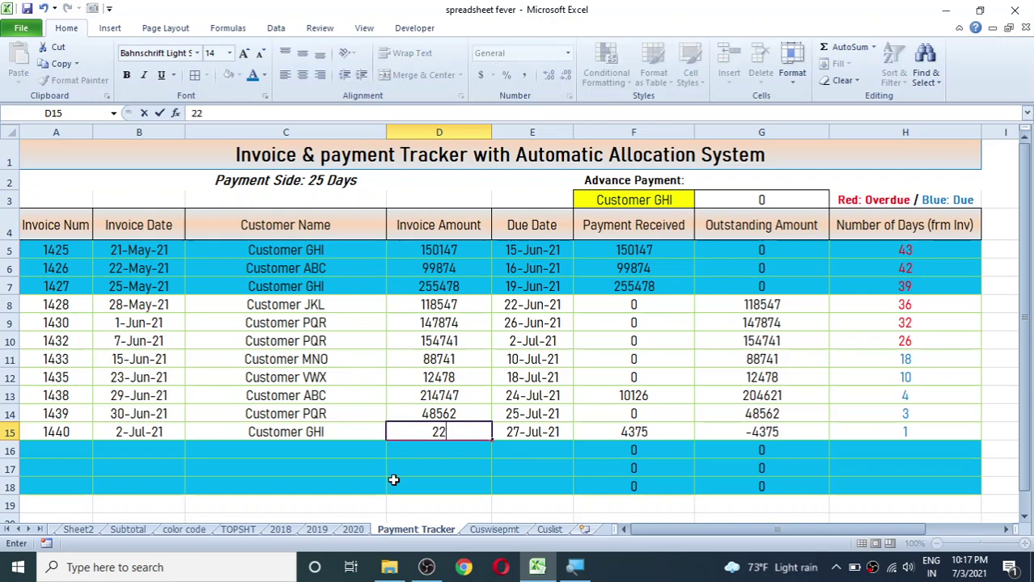
type("354")
key("Return")
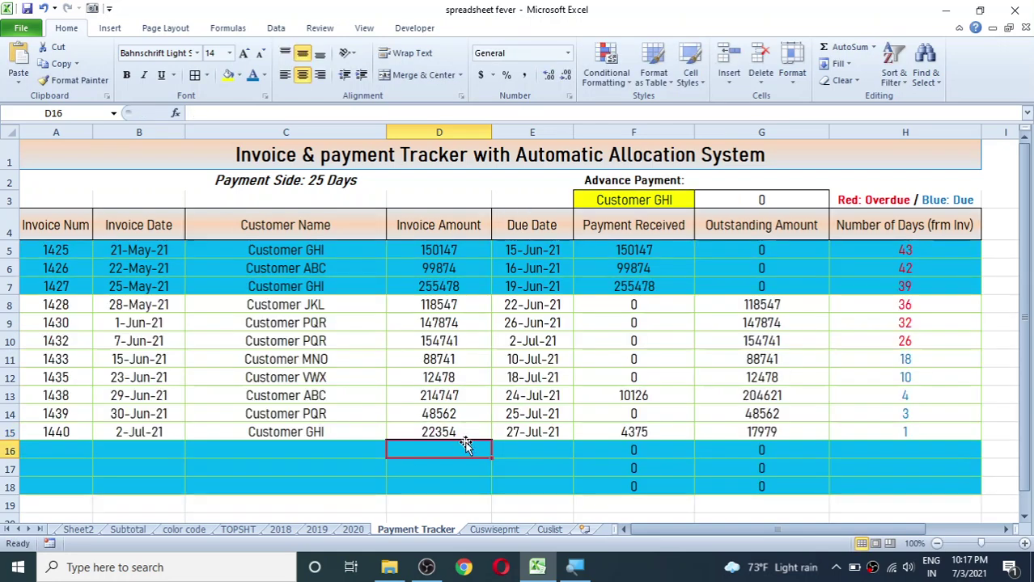
left_click(446, 434)
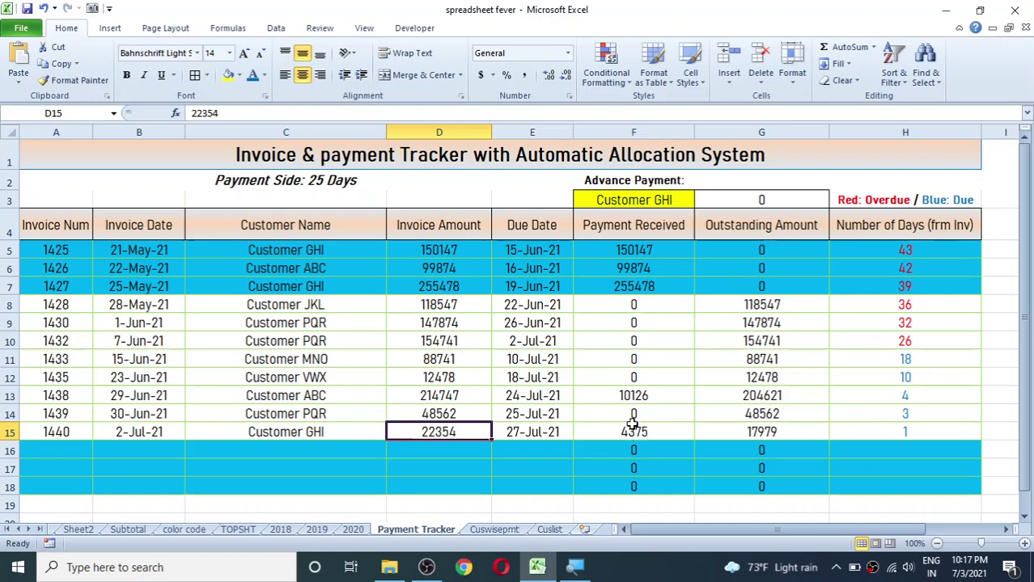
Record a 15000 payment from Customer GHI in row 7 of Cuswisepmt.
left_click(492, 531)
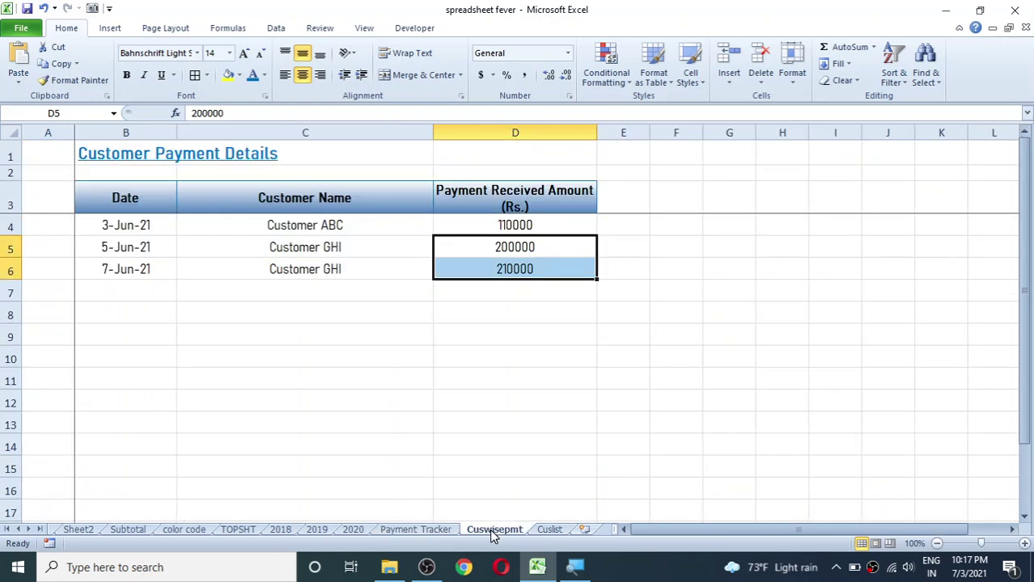
left_click(317, 301)
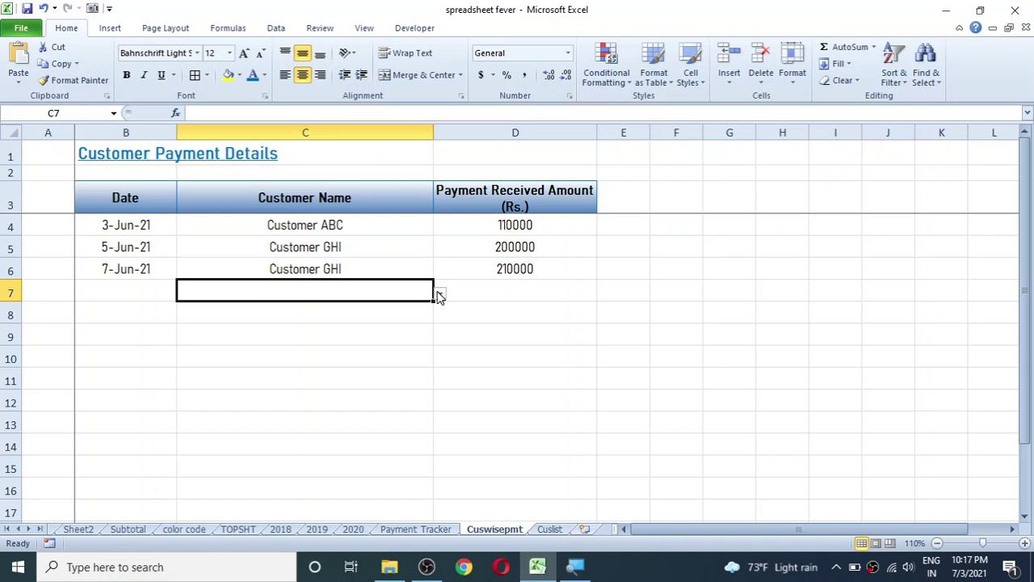
left_click(439, 293)
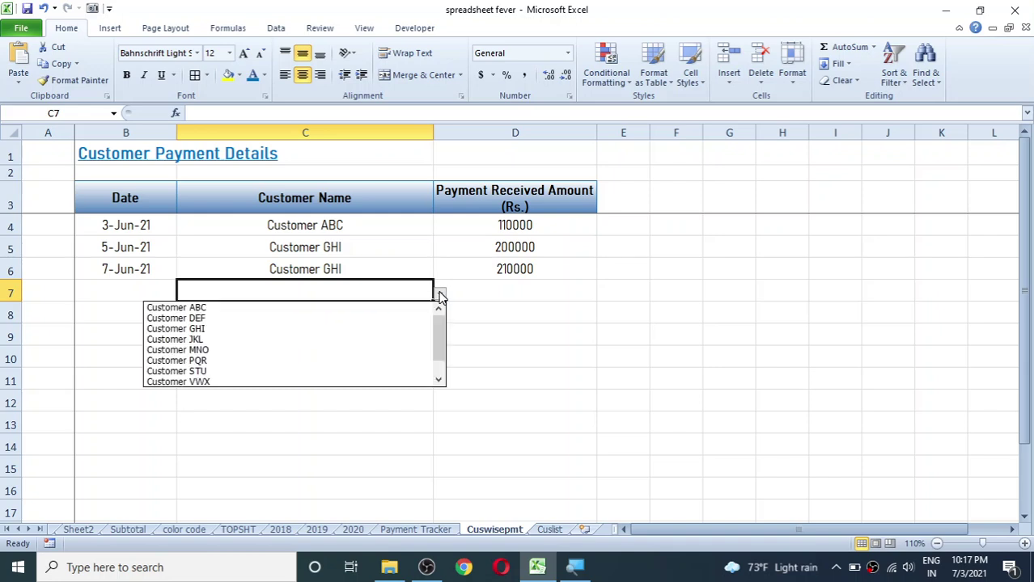
left_click(207, 330)
left_click(513, 286)
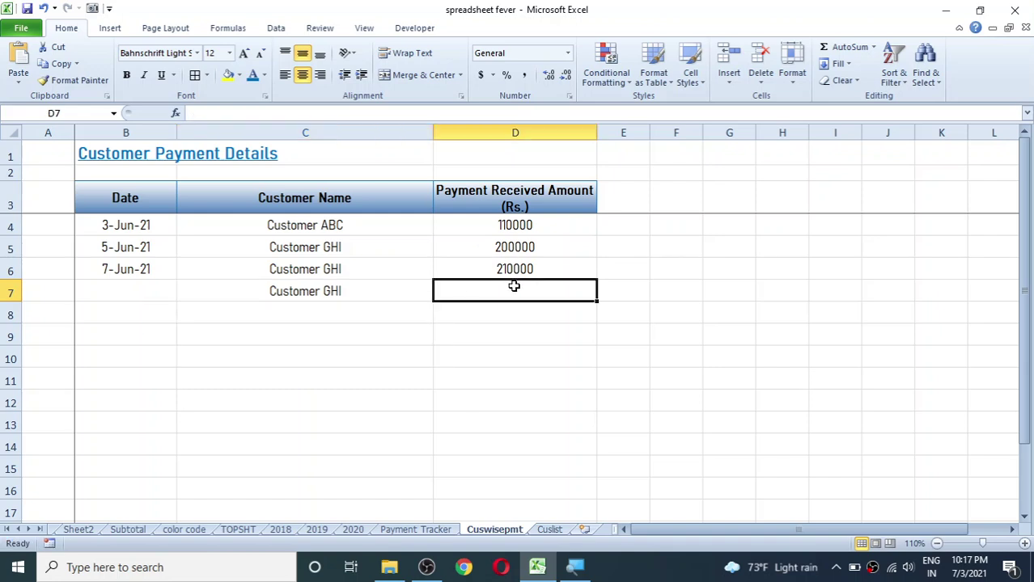
type("15000")
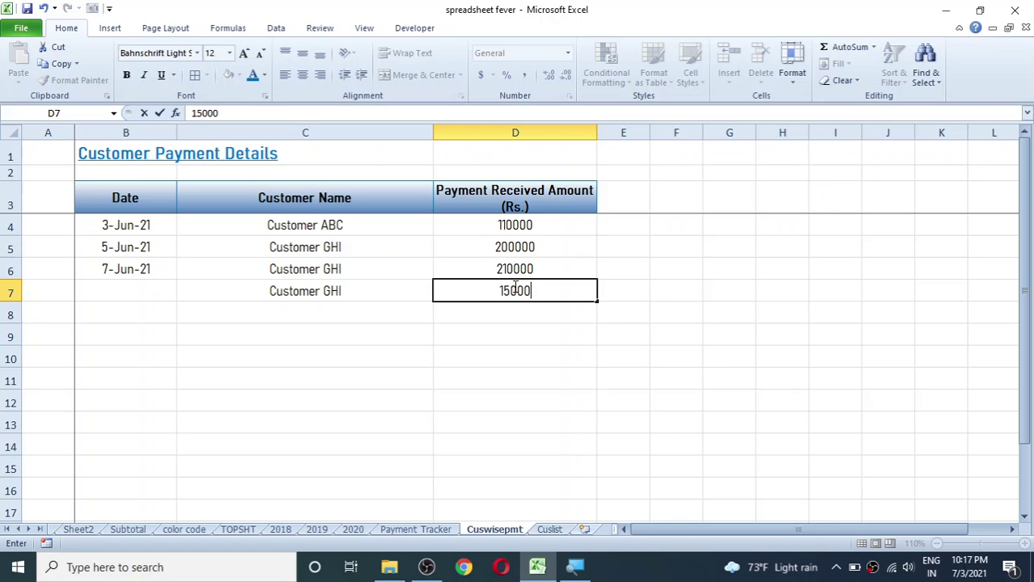
key("Return")
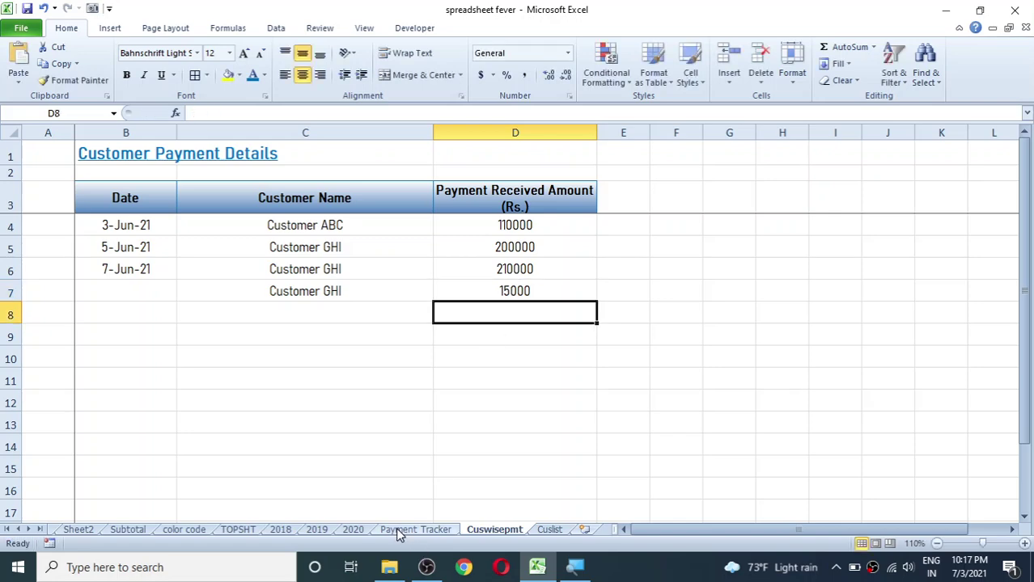
left_click(399, 531)
Check invoice 1440's recalculated payment received against the 15000 payment entry.
left_click(645, 427)
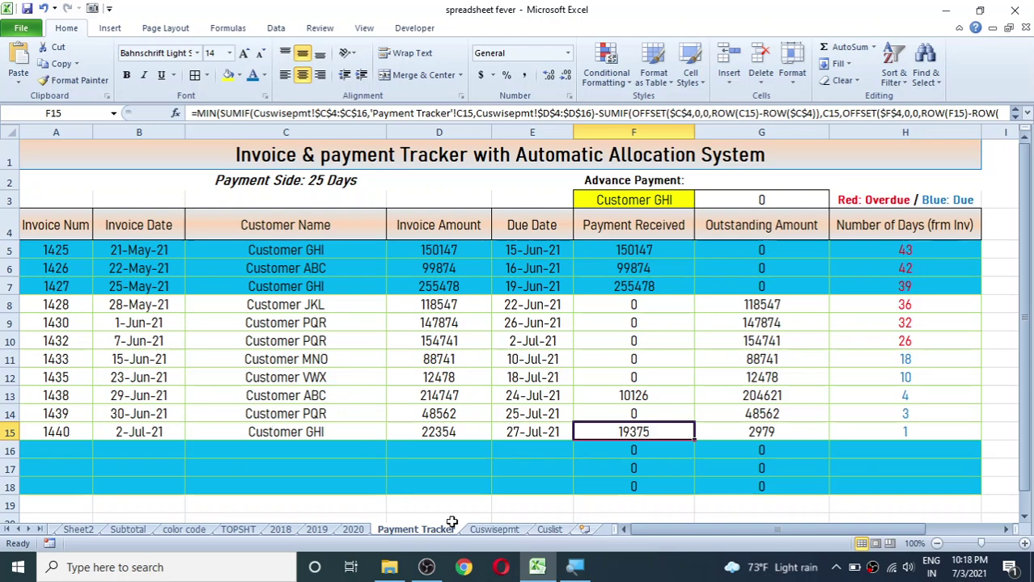
left_click(479, 531)
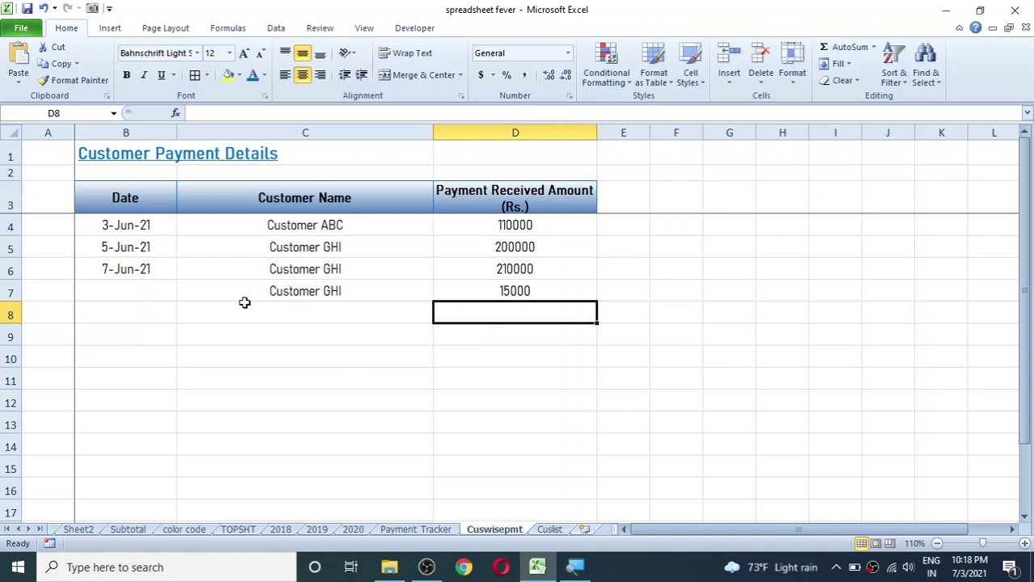
left_click(135, 311)
left_click(218, 316)
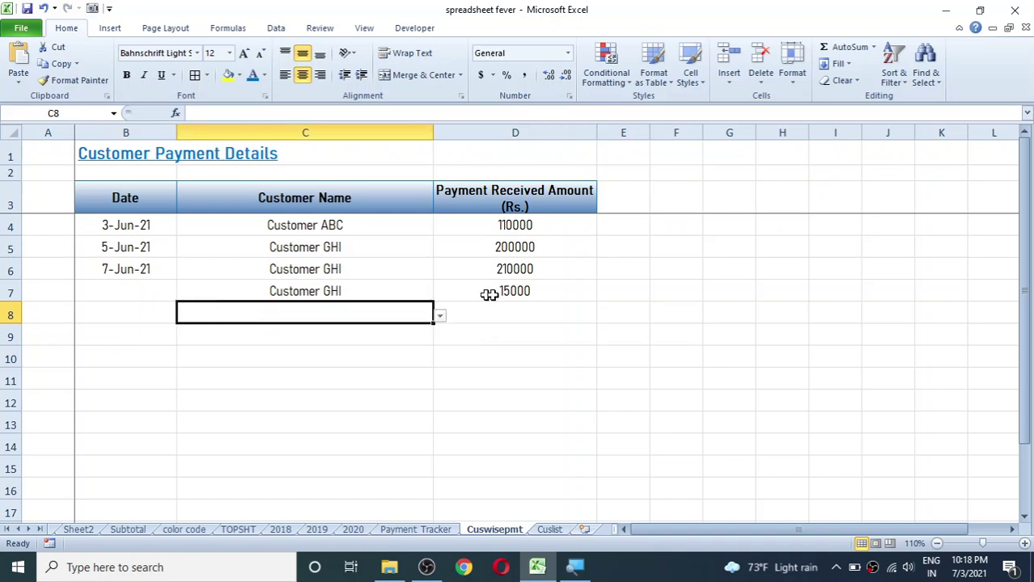
left_click(493, 292)
left_click(416, 530)
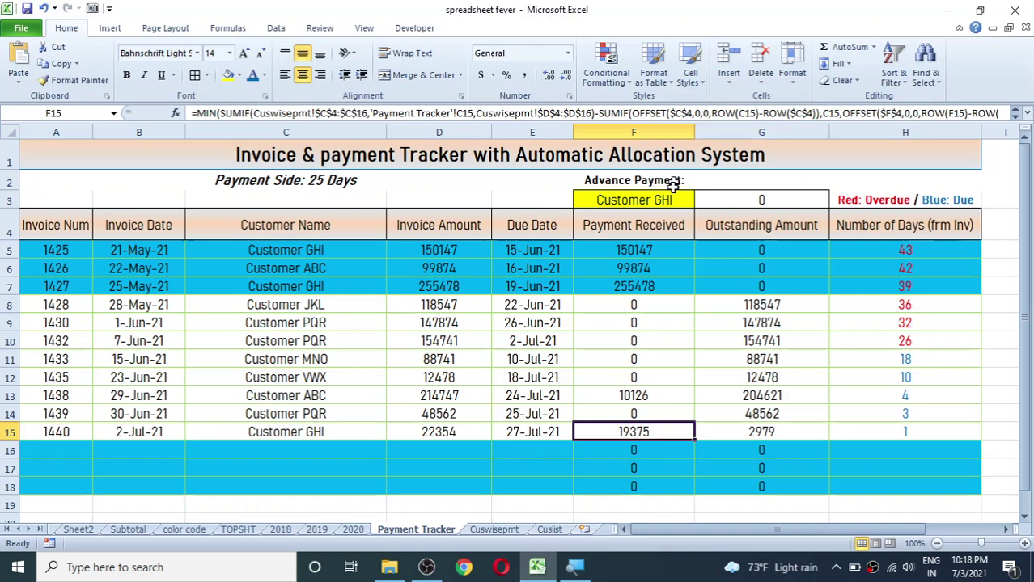
Review the existing advance payment formula in G3 alongside the customer chosen in F3.
left_click(765, 200)
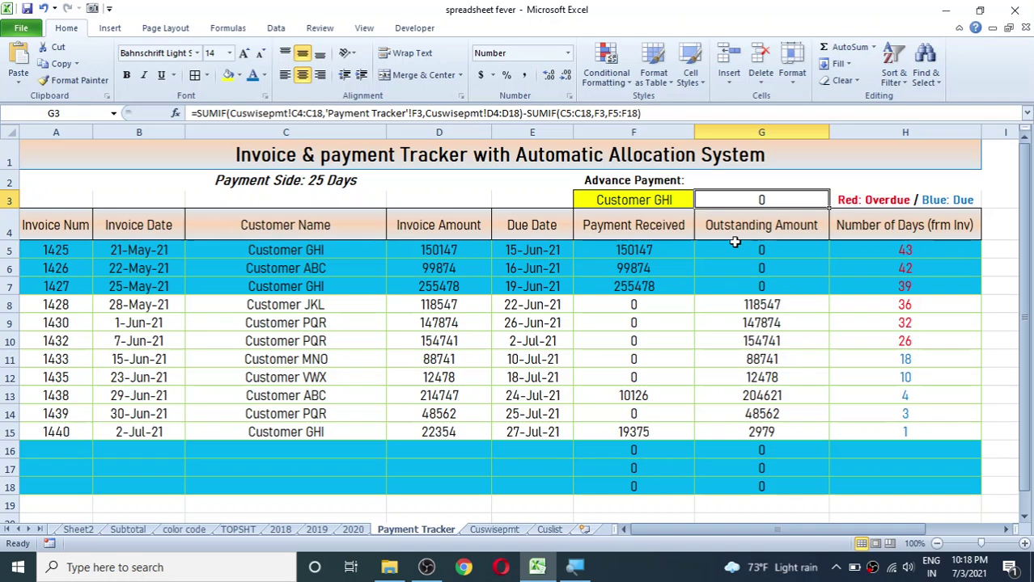
left_click(646, 200)
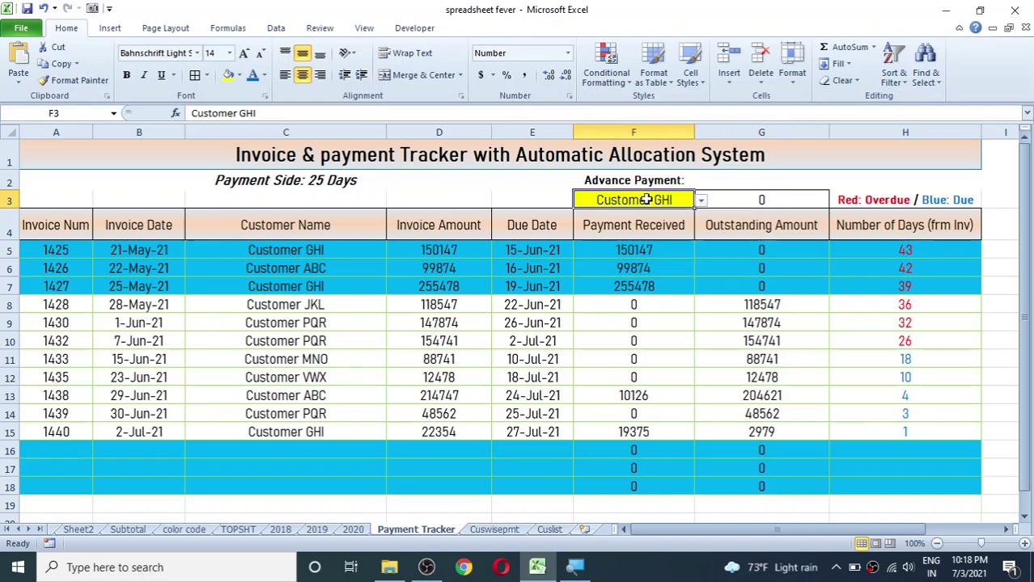
left_click(761, 200)
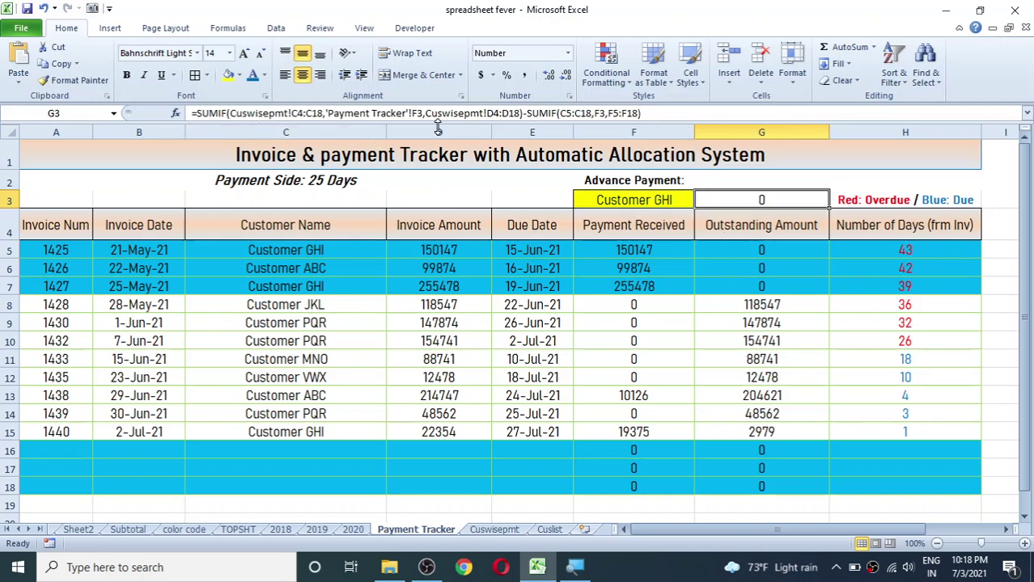
double_click(775, 201)
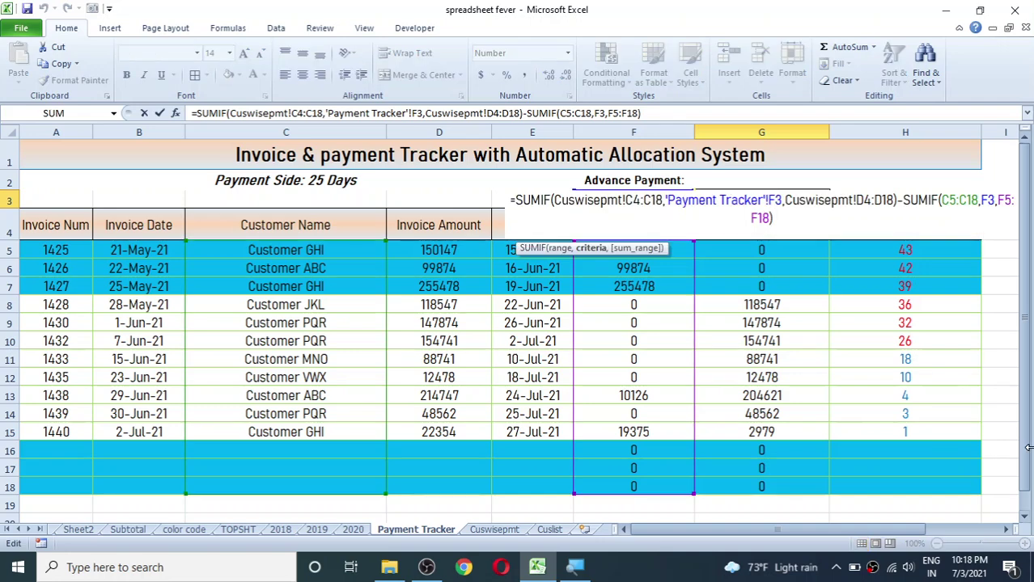
left_click(1006, 531)
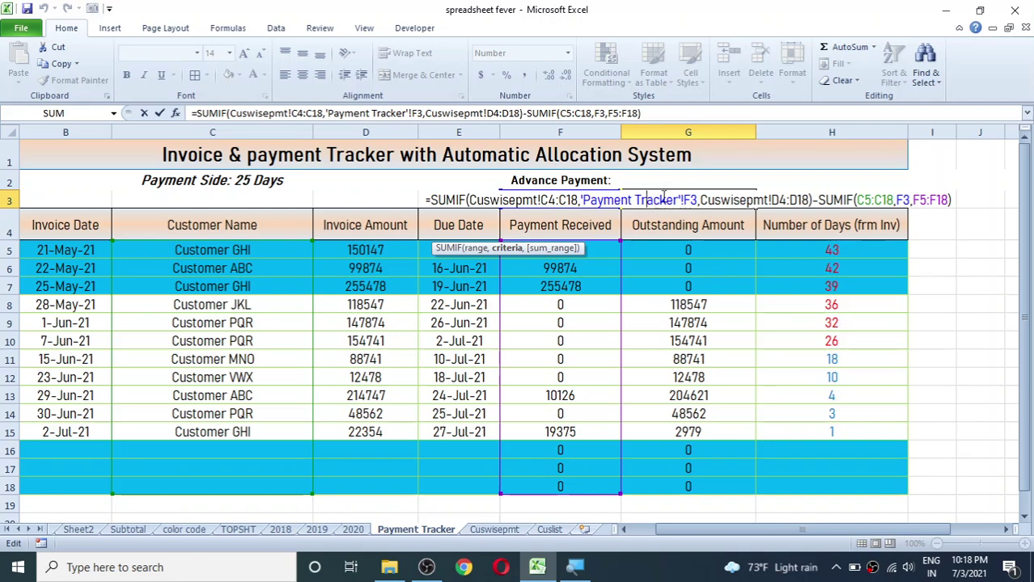
key("ctrl+Return")
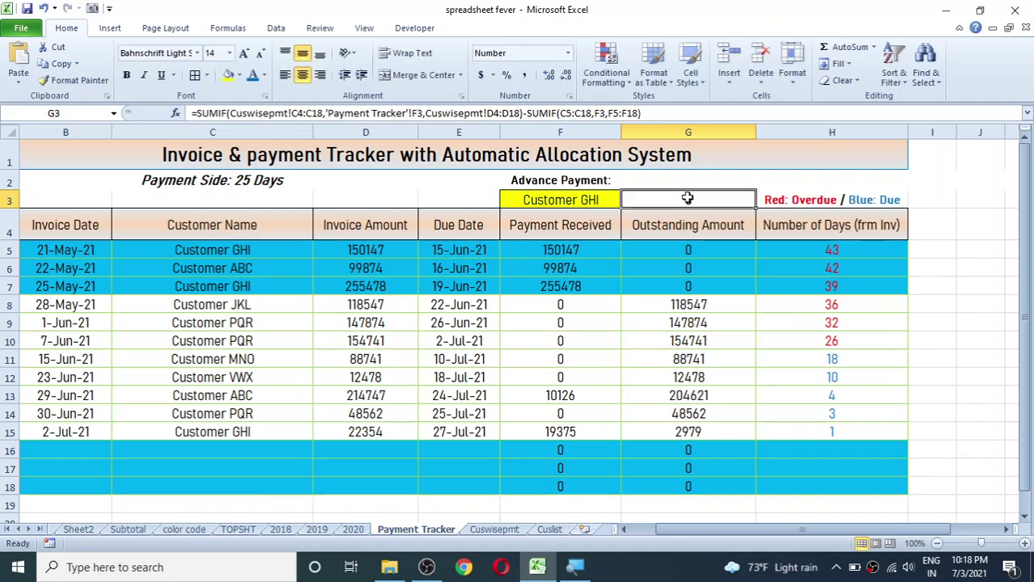
Trim the end of the second SUMIF in G3, then cancel to restore the formula.
double_click(700, 199)
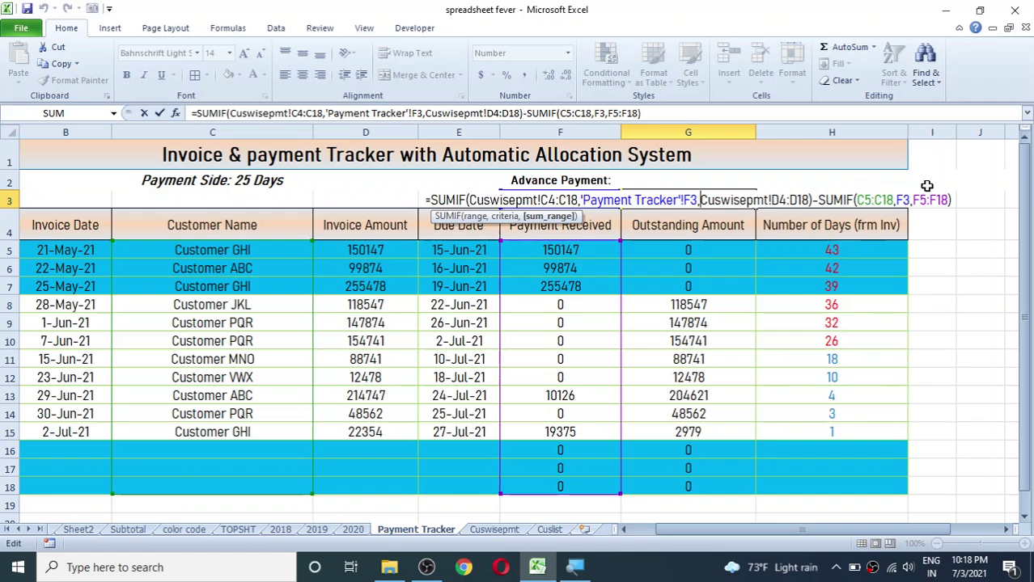
left_click(954, 200)
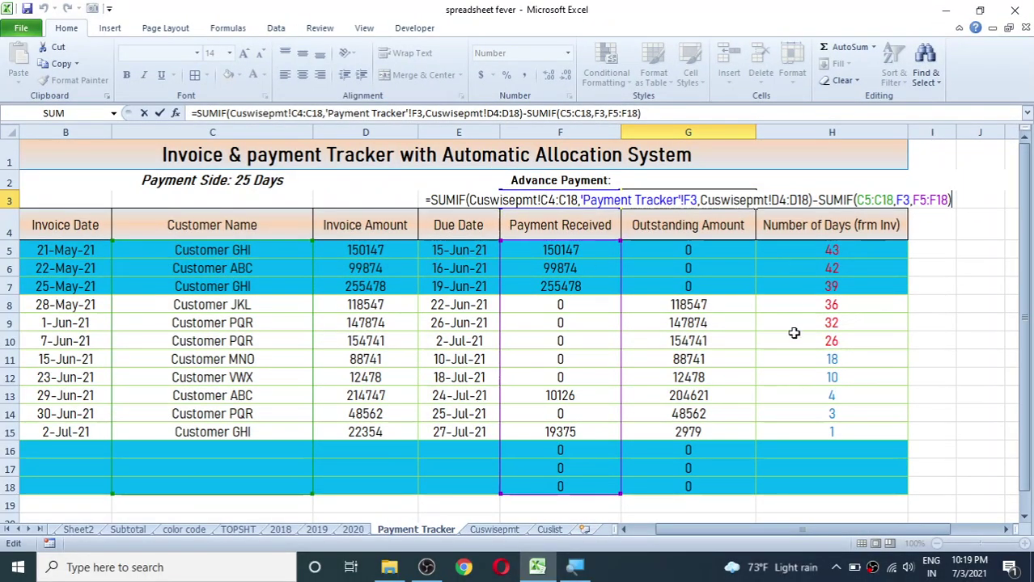
key("BackSpace")
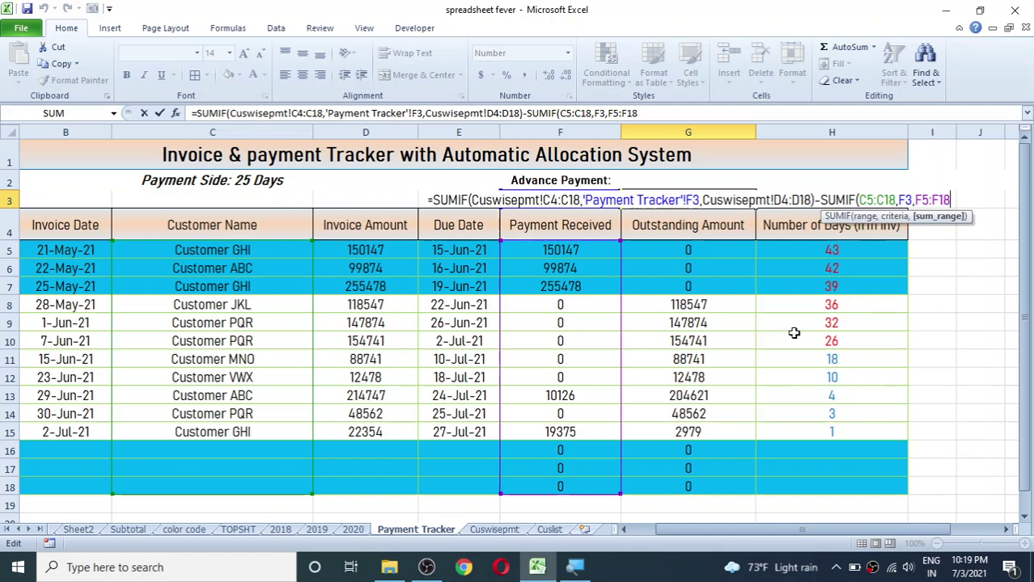
key("BackSpace")
key("BackSpace")
key("BackSpace")
key("BackSpace")
key("BackSpace")
key("BackSpace")
key("BackSpace")
key("BackSpace")
key("BackSpace")
key("BackSpace")
key("BackSpace")
key("BackSpace")
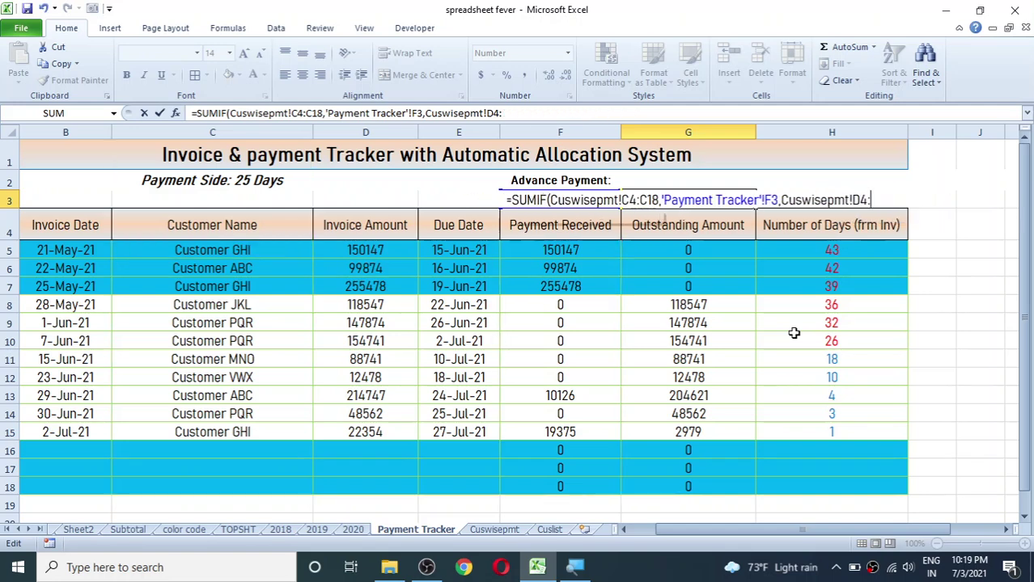
key("BackSpace")
key("BackSpace")
key("BackSpace")
key("BackSpace")
key("BackSpace")
key("BackSpace")
key("BackSpace")
key("BackSpace")
key("BackSpace")
key("Escape")
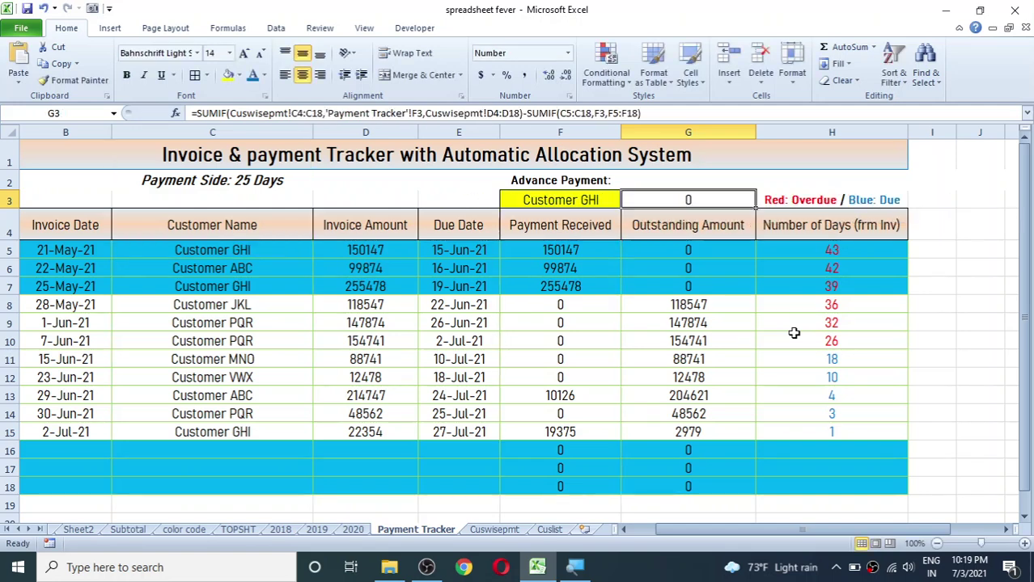
key("Delete")
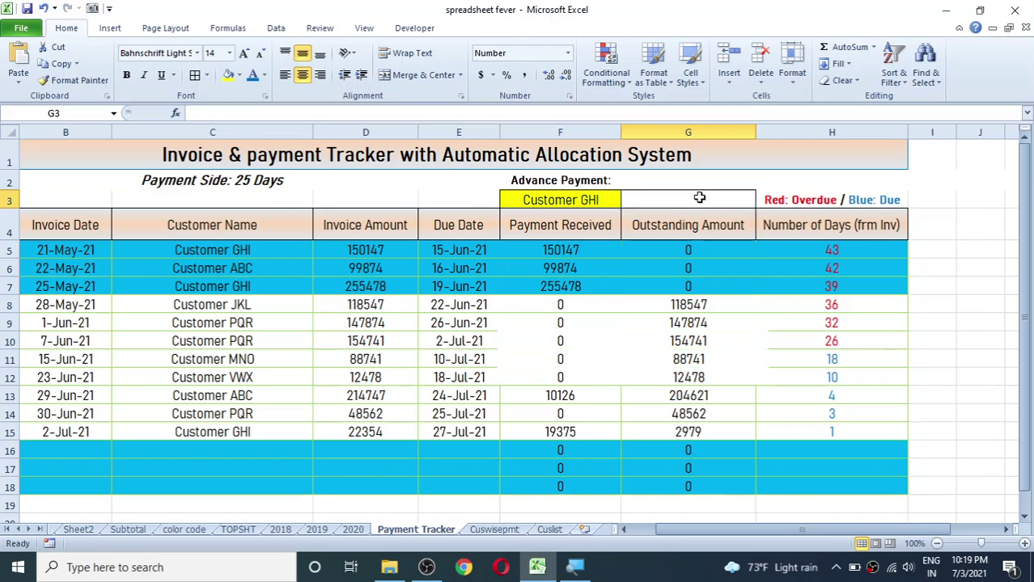
left_click(654, 365)
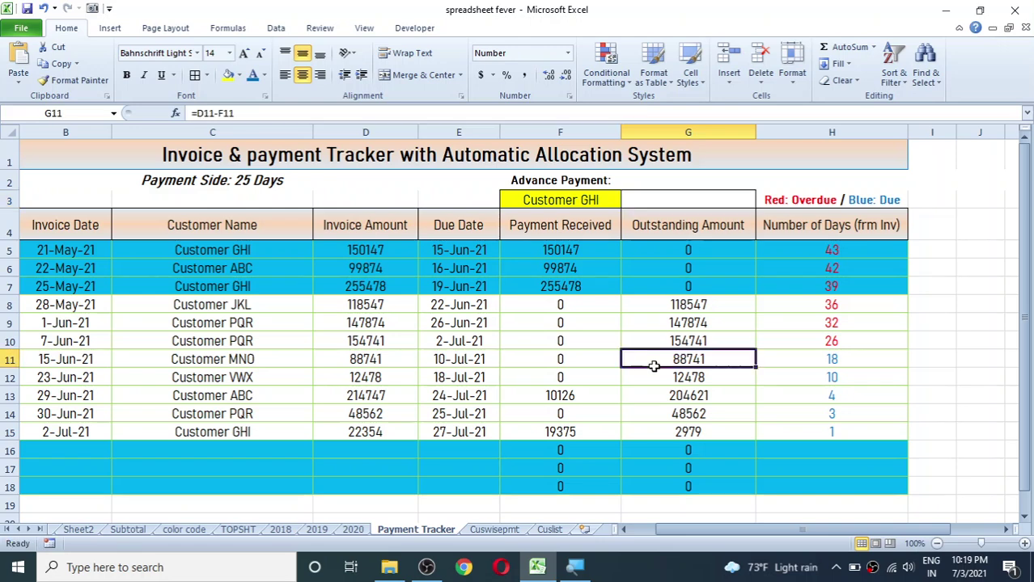
double_click(704, 200)
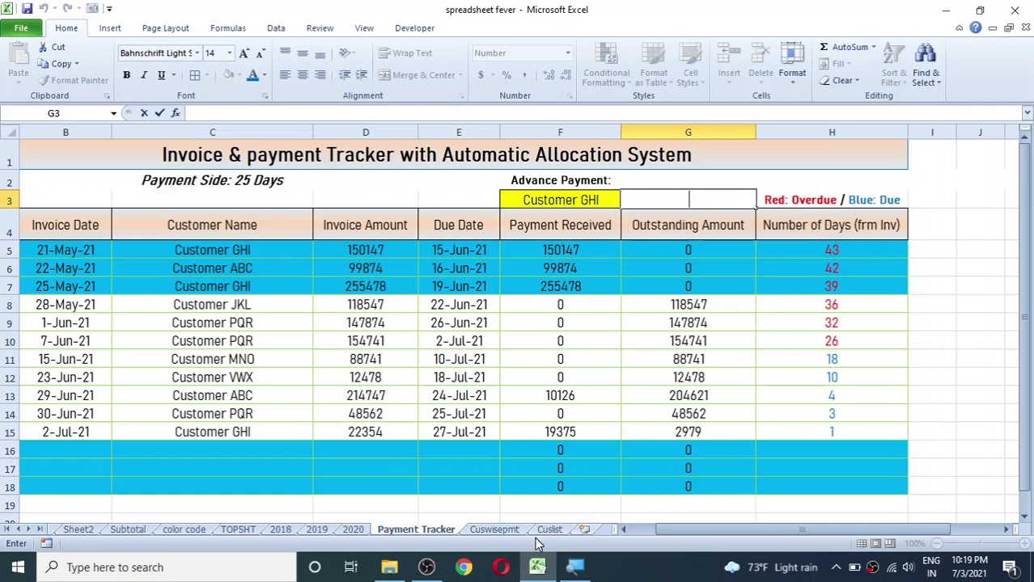
left_click(493, 529)
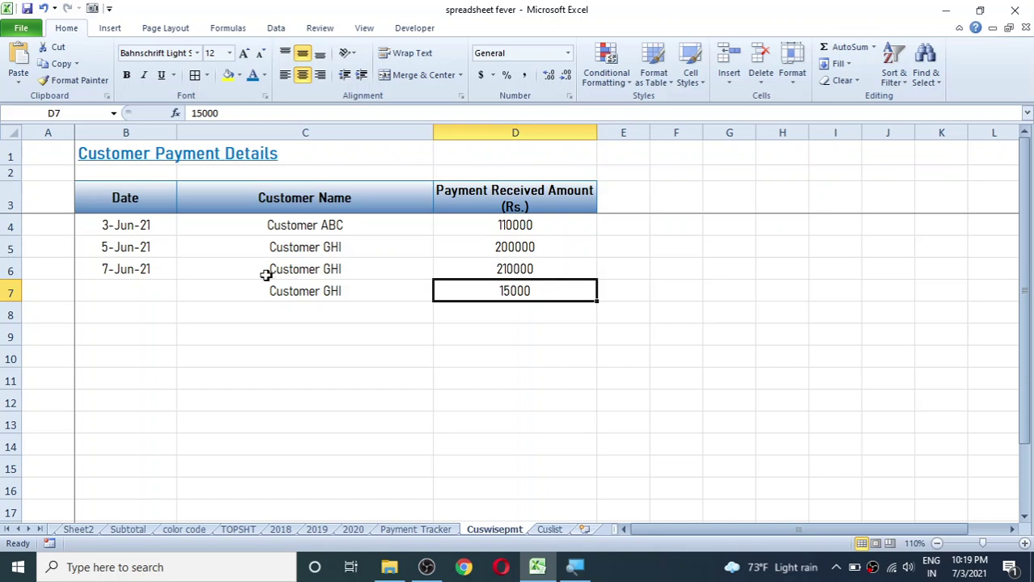
left_click(411, 530)
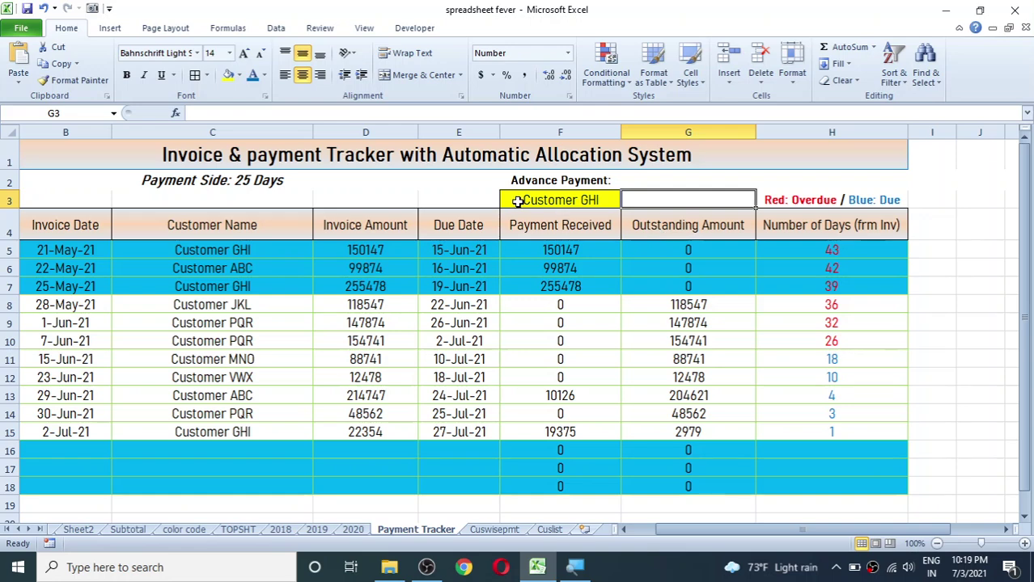
type("=s")
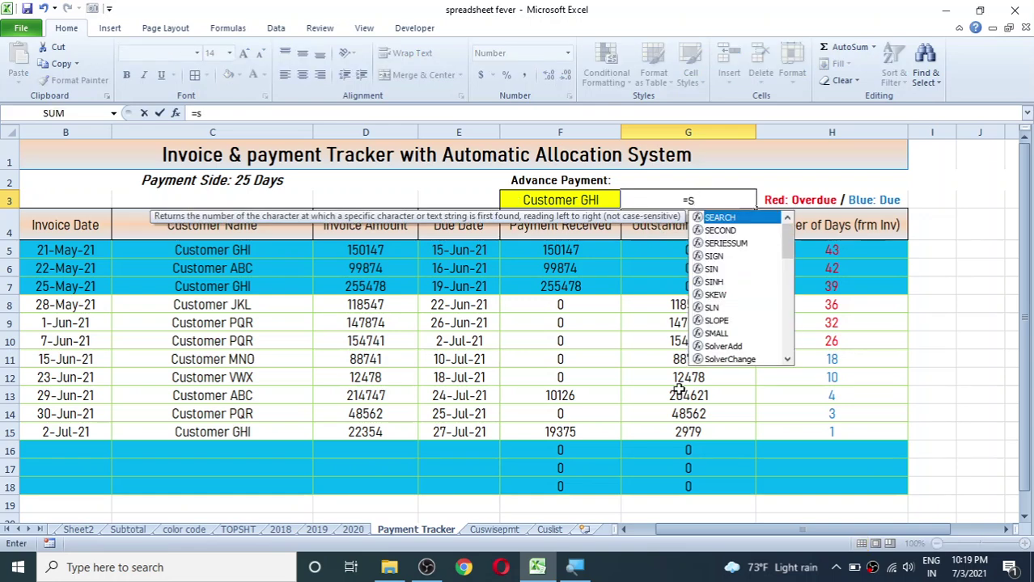
type("umif(")
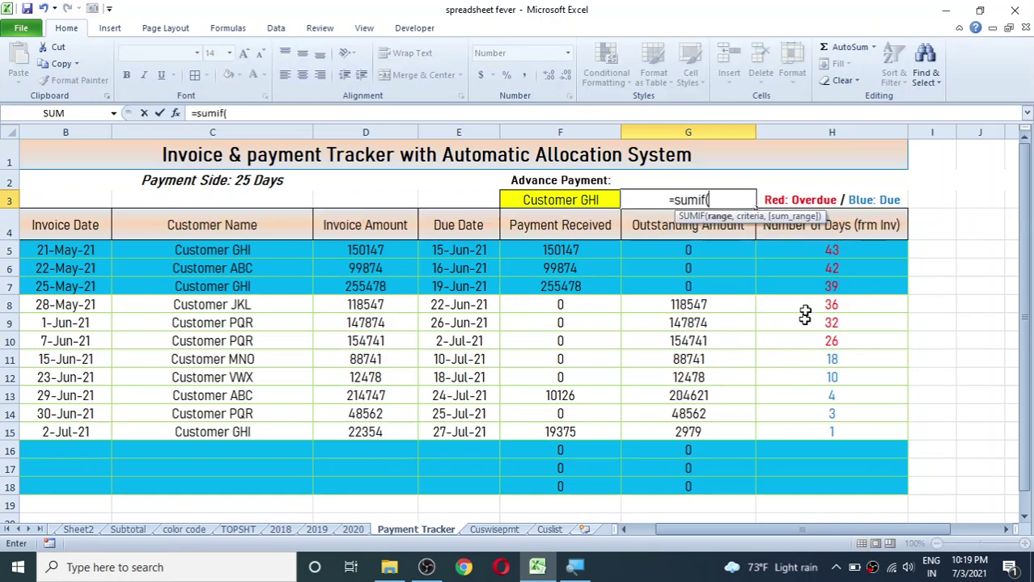
left_click(492, 529)
left_click_drag(351, 230, 335, 496)
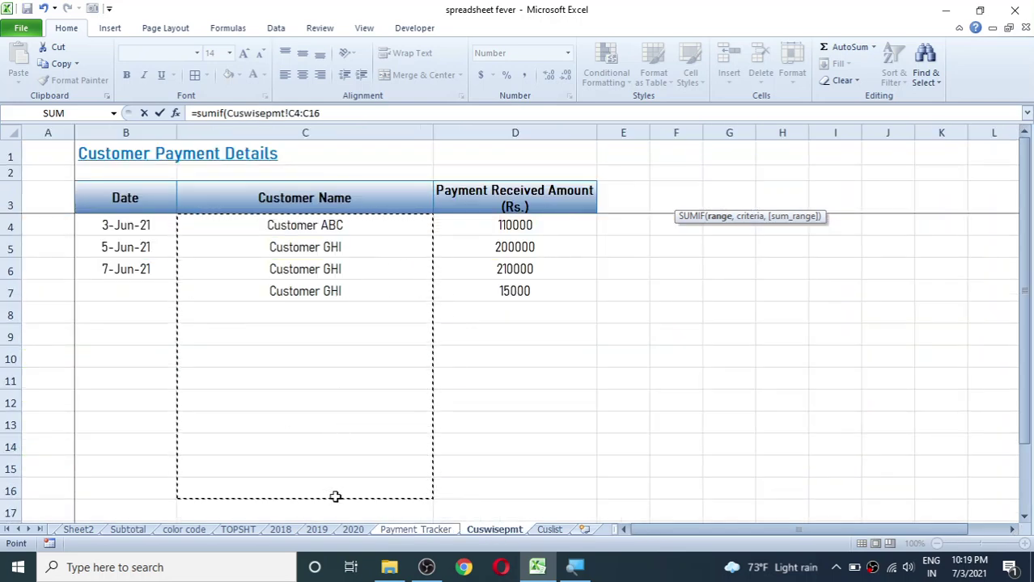
type(",")
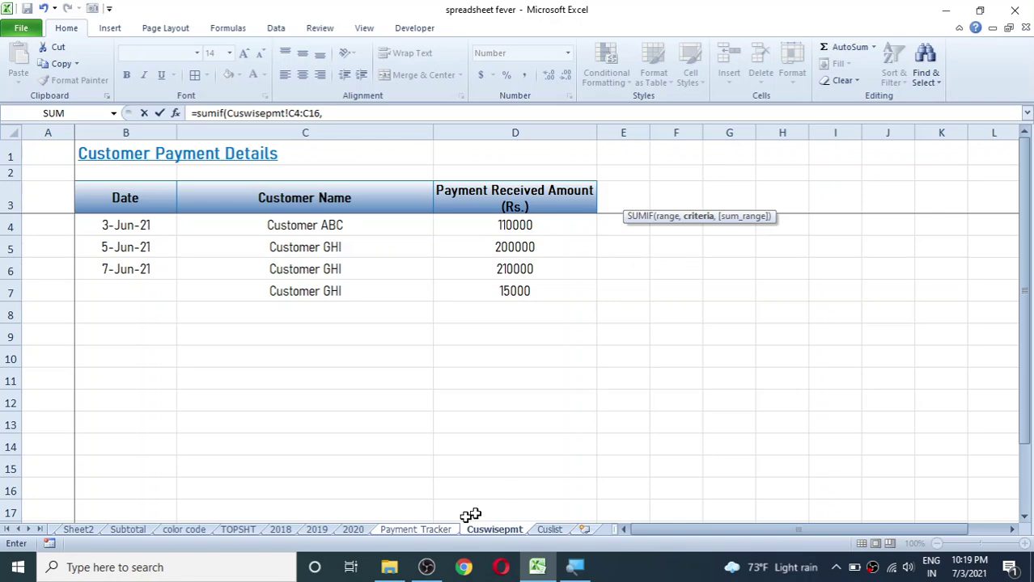
left_click(443, 533)
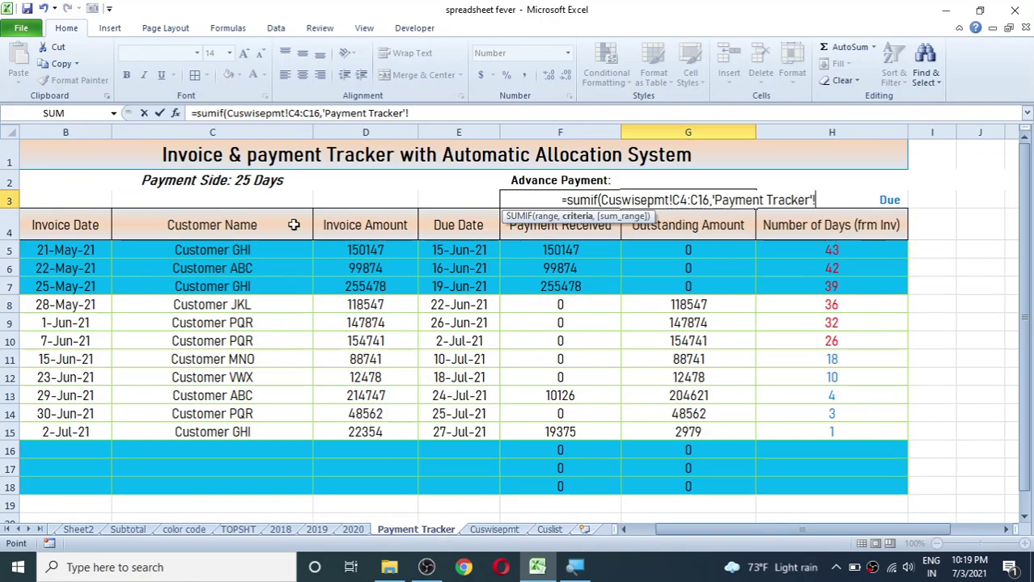
left_click(234, 249)
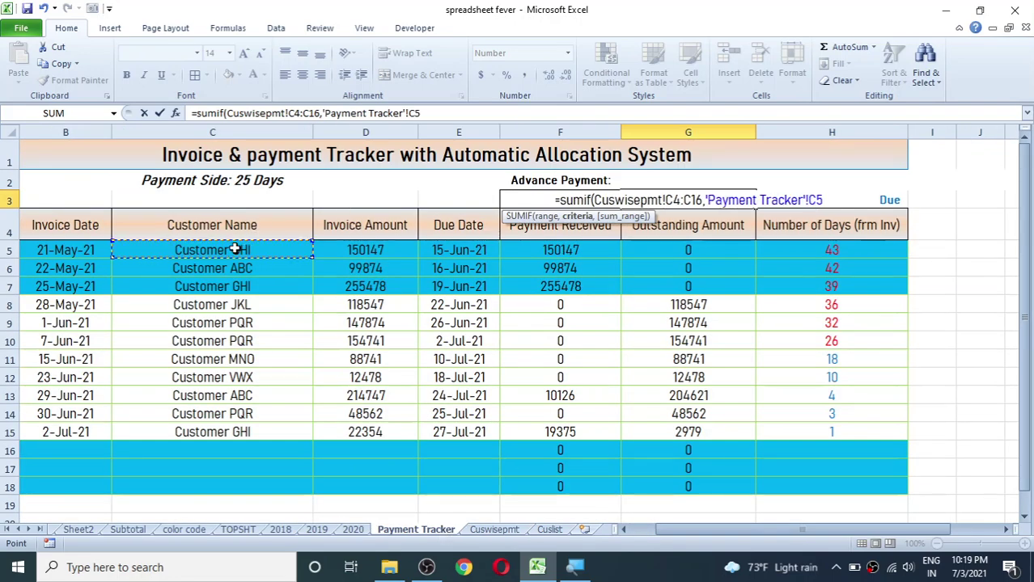
type(",")
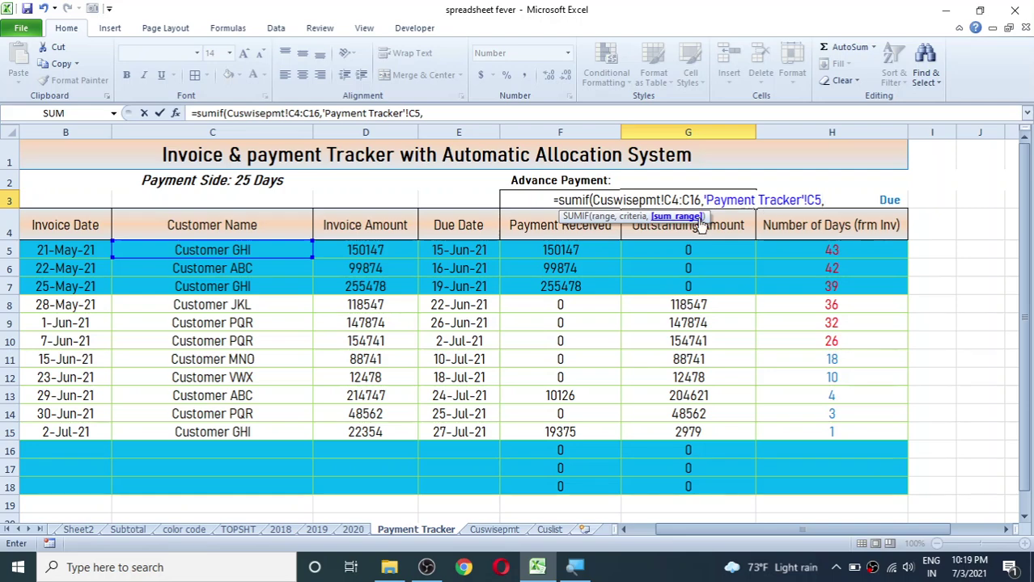
left_click(495, 529)
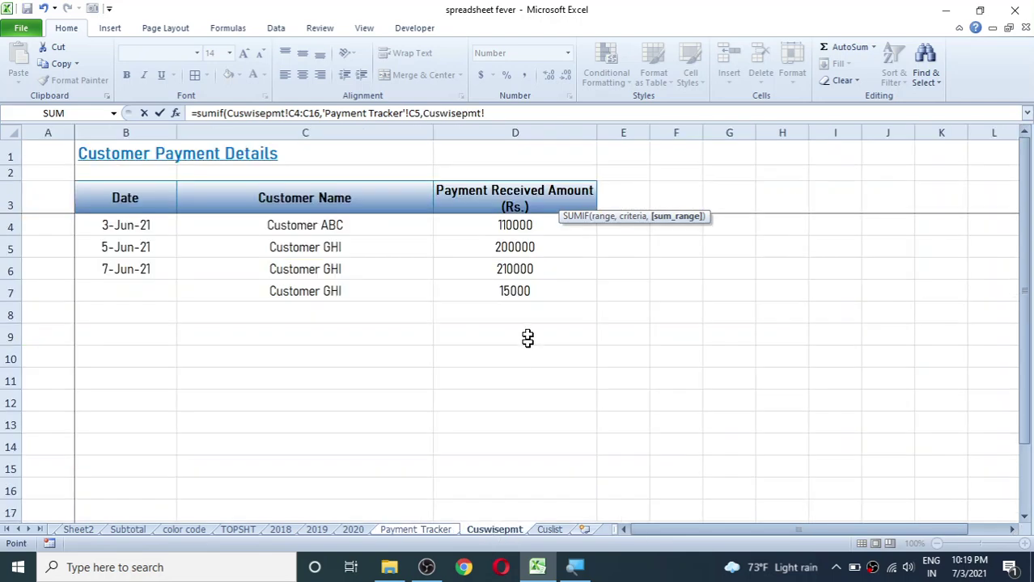
left_click(537, 226)
left_click_drag(537, 226, 527, 493)
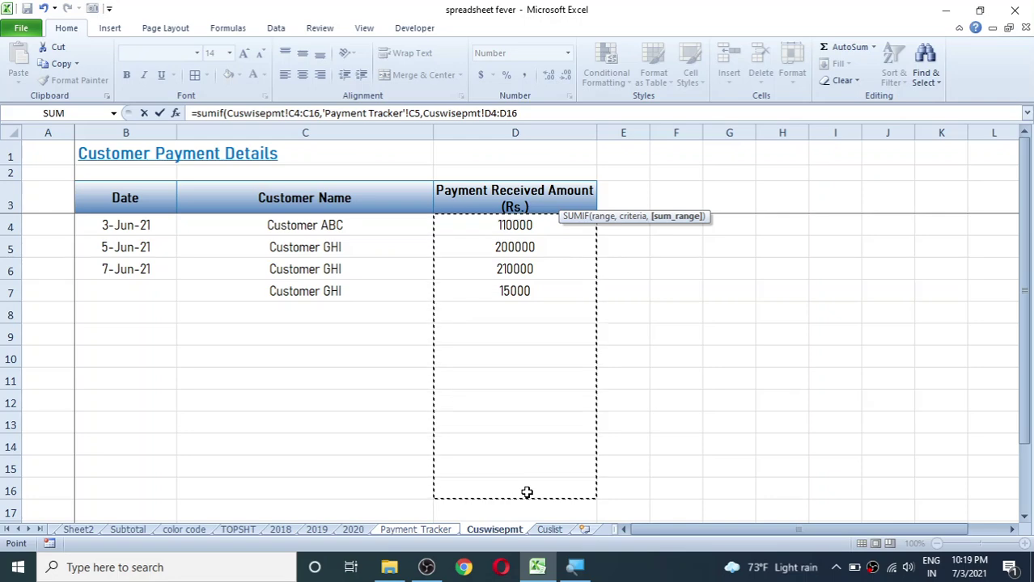
type(")")
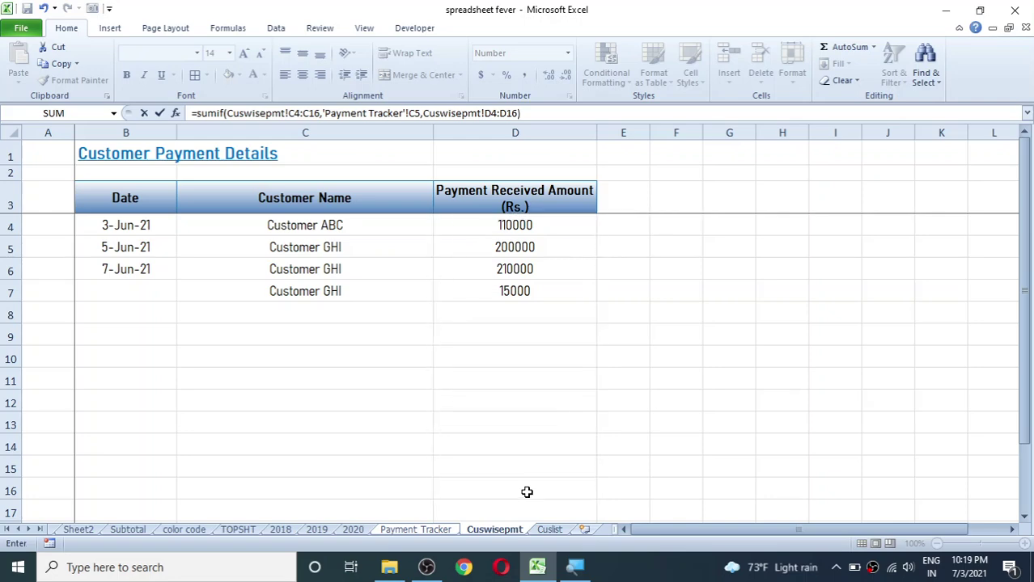
key("Return")
left_click(714, 202)
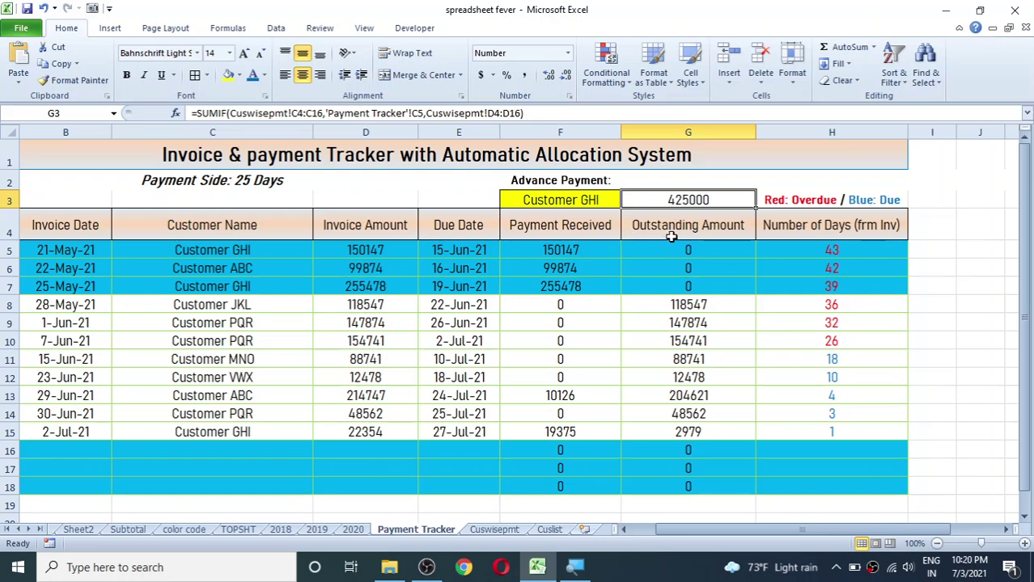
left_click(567, 197)
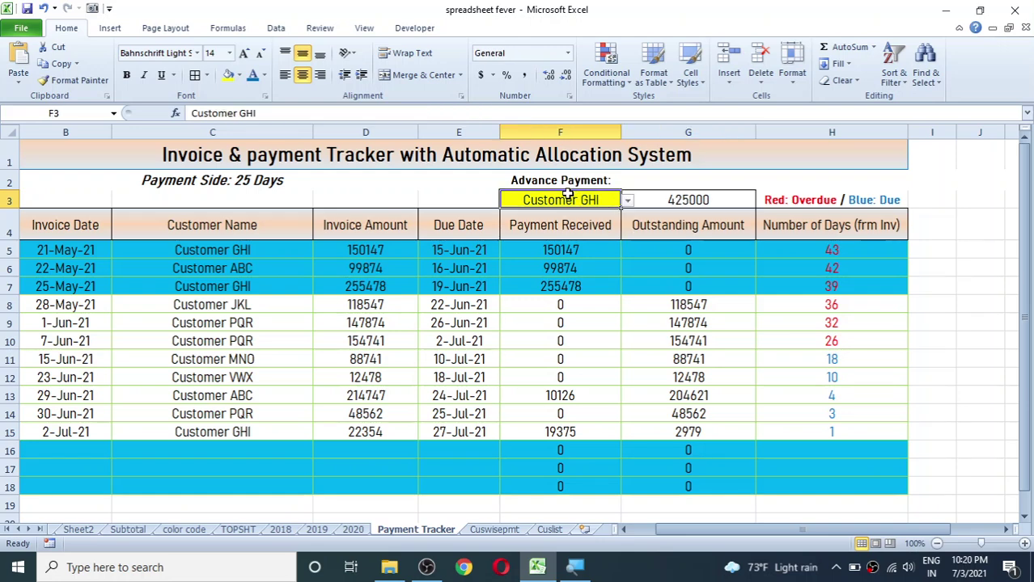
left_click(679, 198)
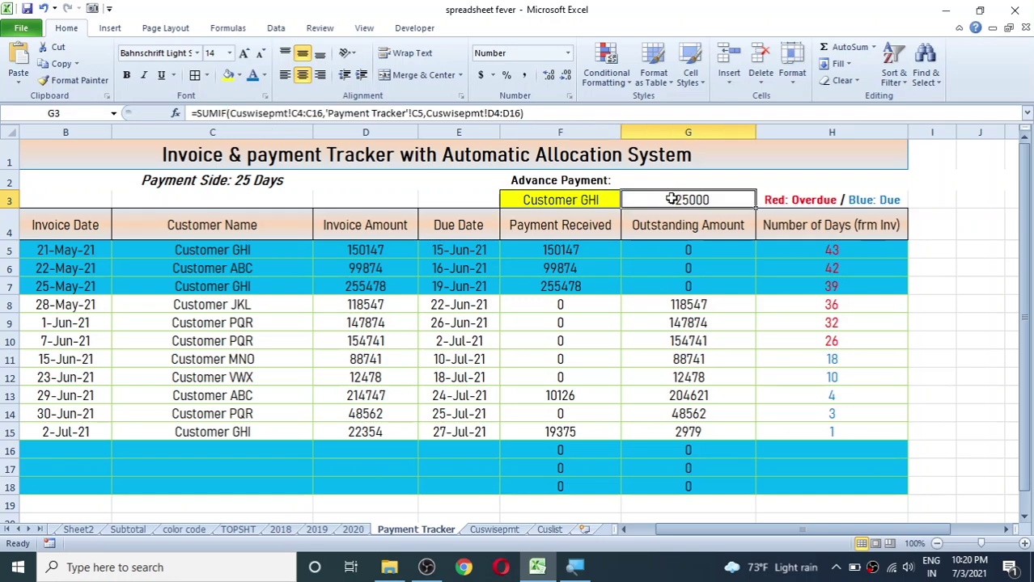
key("Delete")
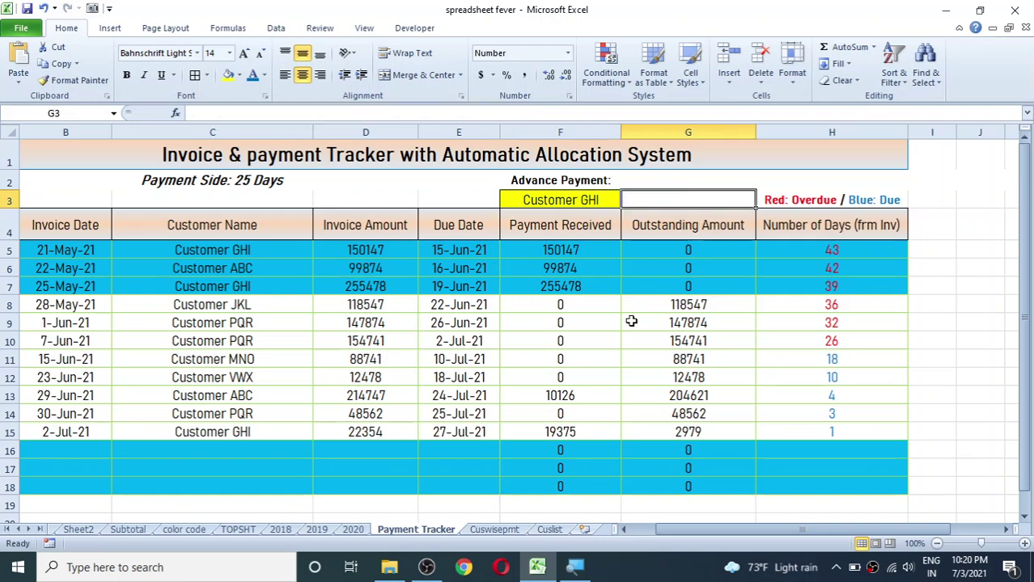
Enter =SUMIF(Cuswisepmt!C4:C15,'Payment Tracker'!F3,Cuswisepmt!D4:D16) in G3, giving 425000.
type("=su")
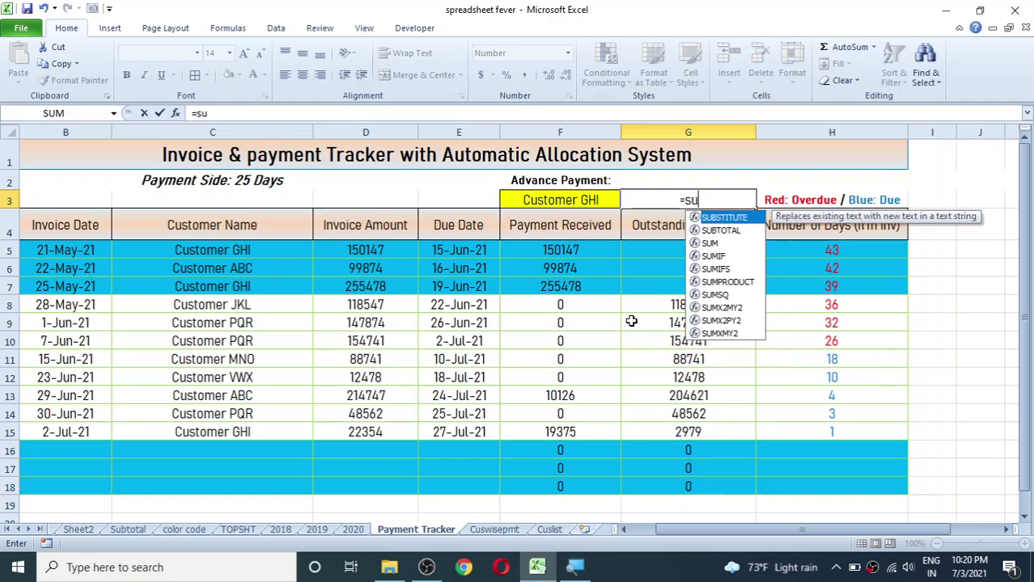
type("mif(")
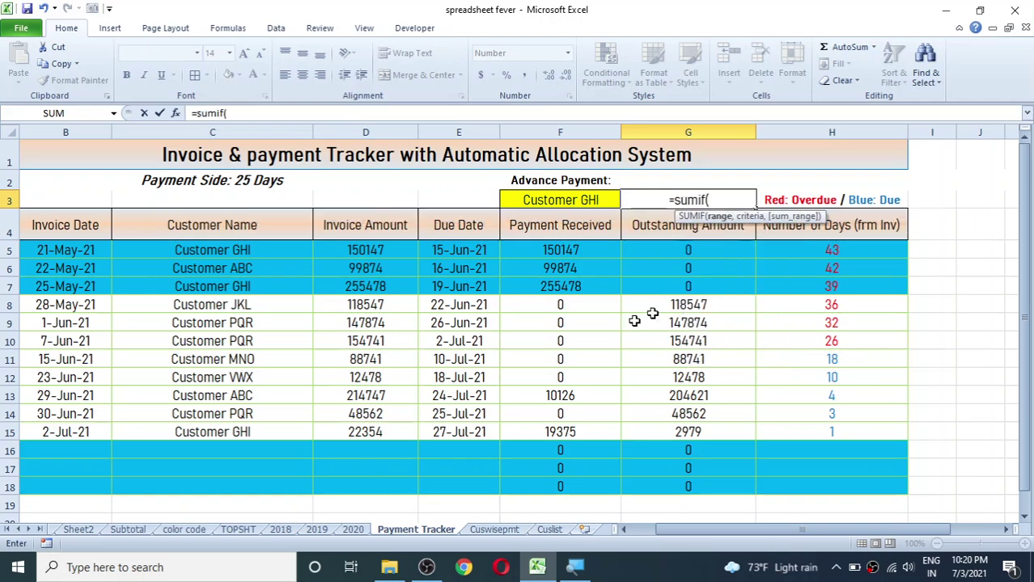
left_click(494, 529)
left_click_drag(314, 228, 310, 467)
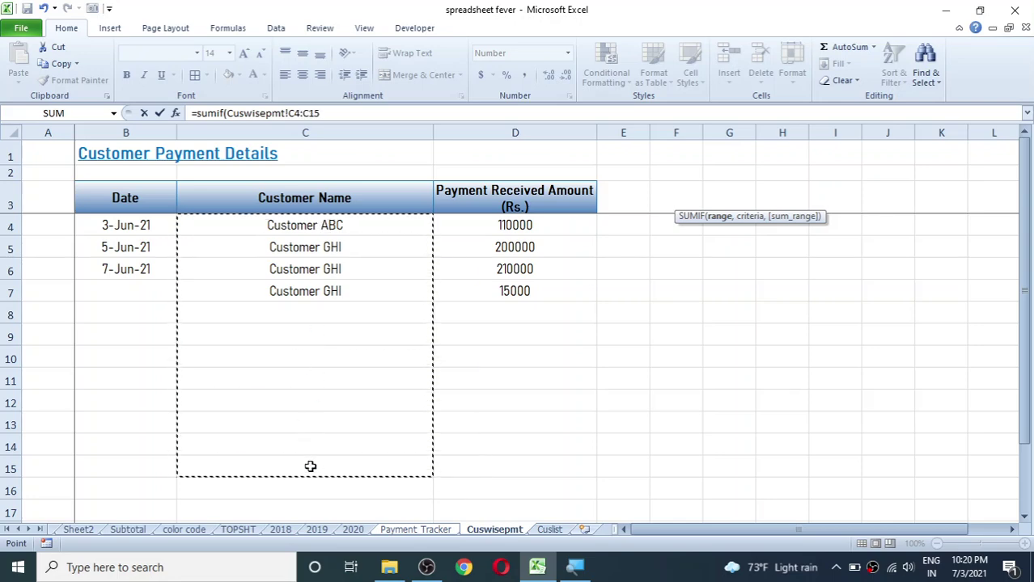
type(",")
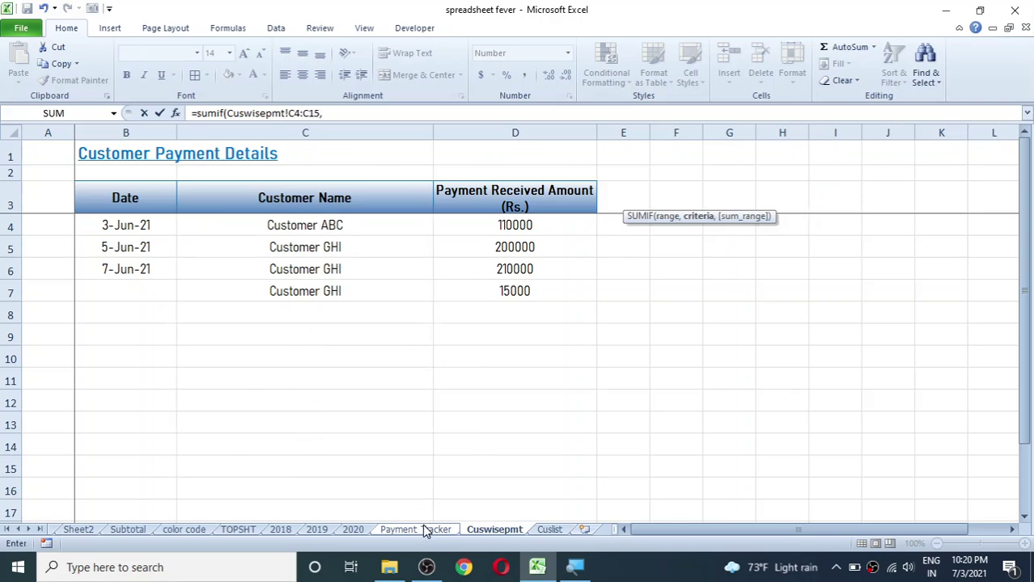
left_click(425, 529)
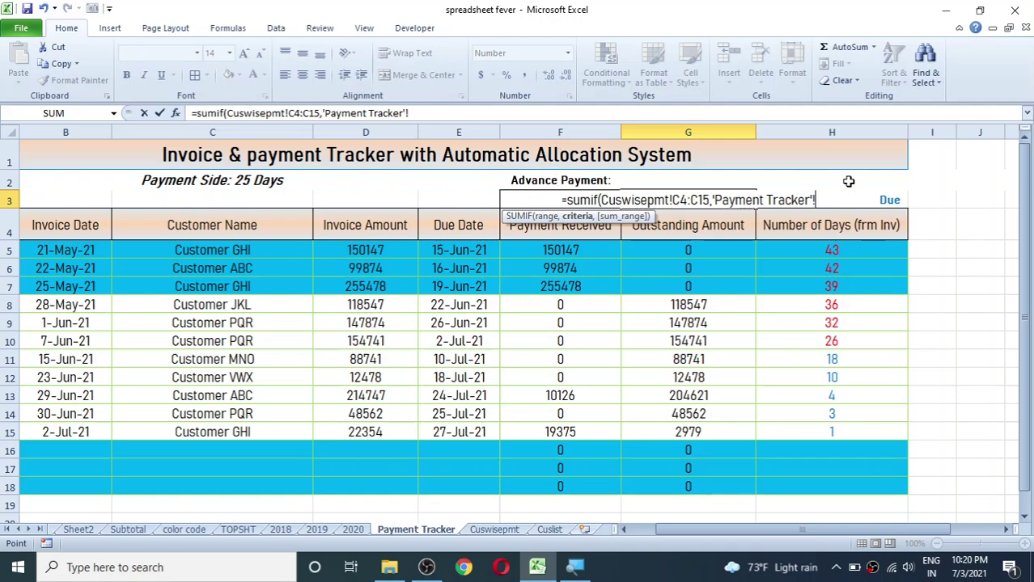
type("F3")
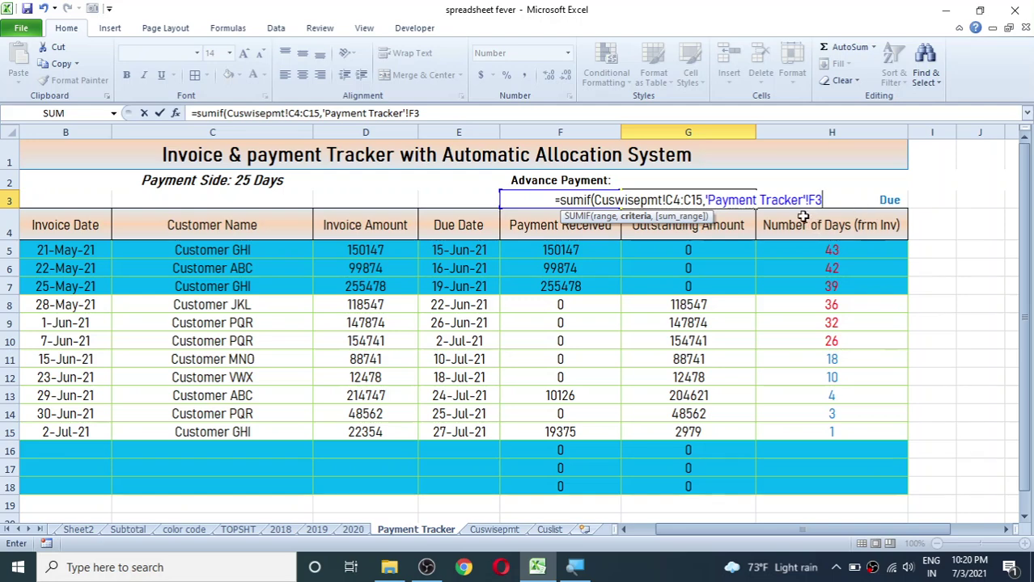
type(",")
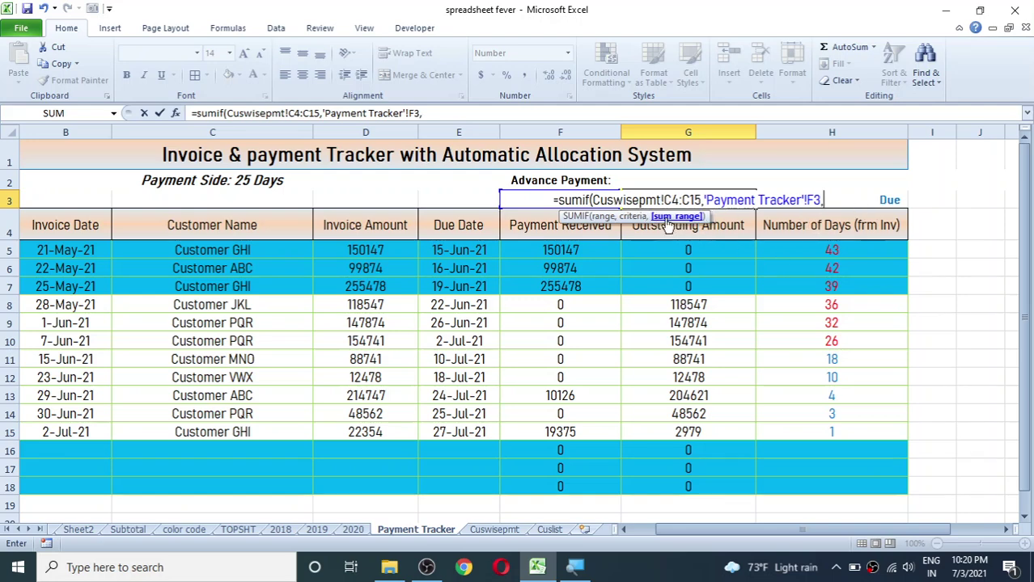
left_click(494, 530)
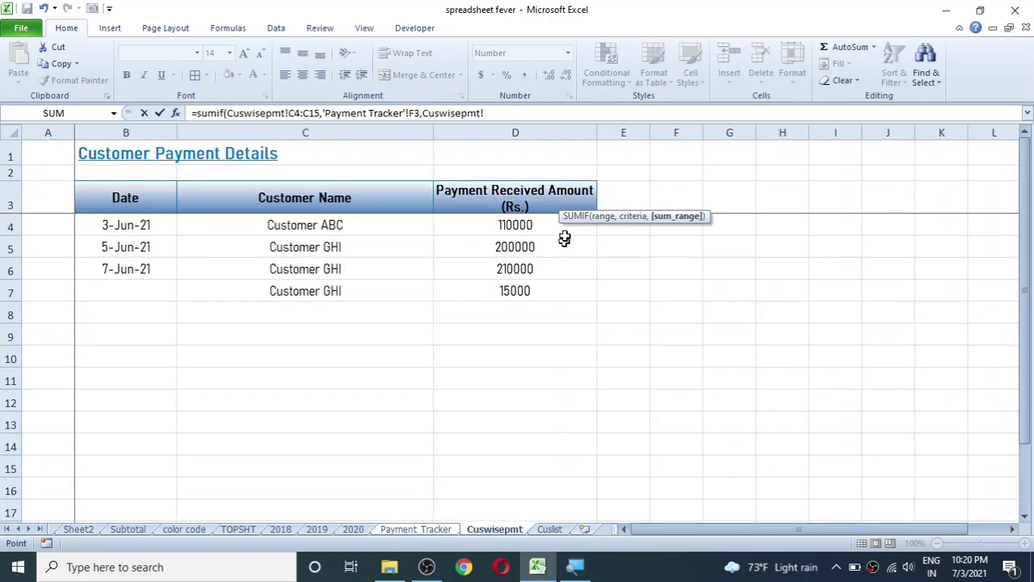
left_click_drag(543, 229, 535, 280)
left_click_drag(534, 337, 522, 489)
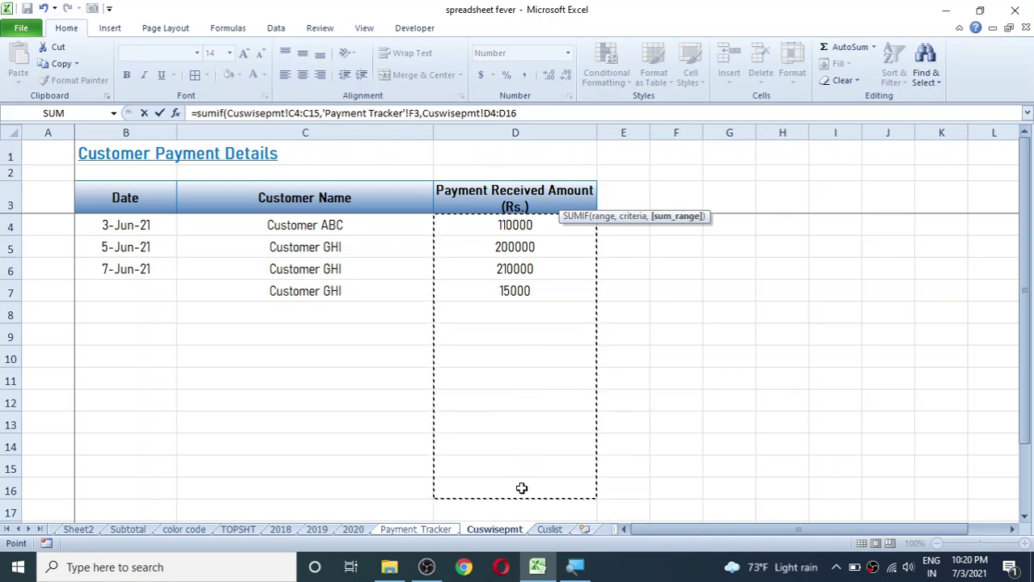
type(")")
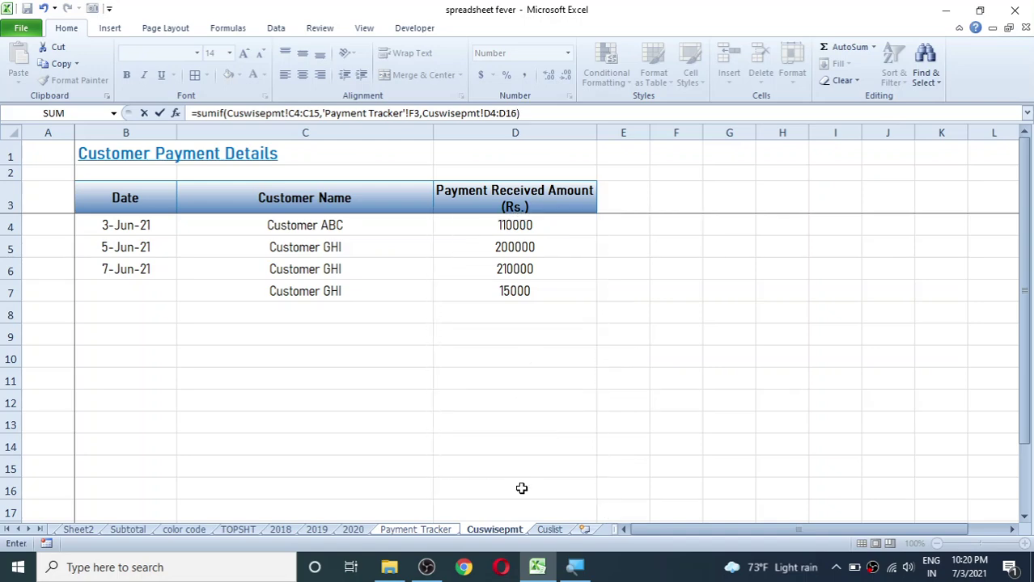
key("Return")
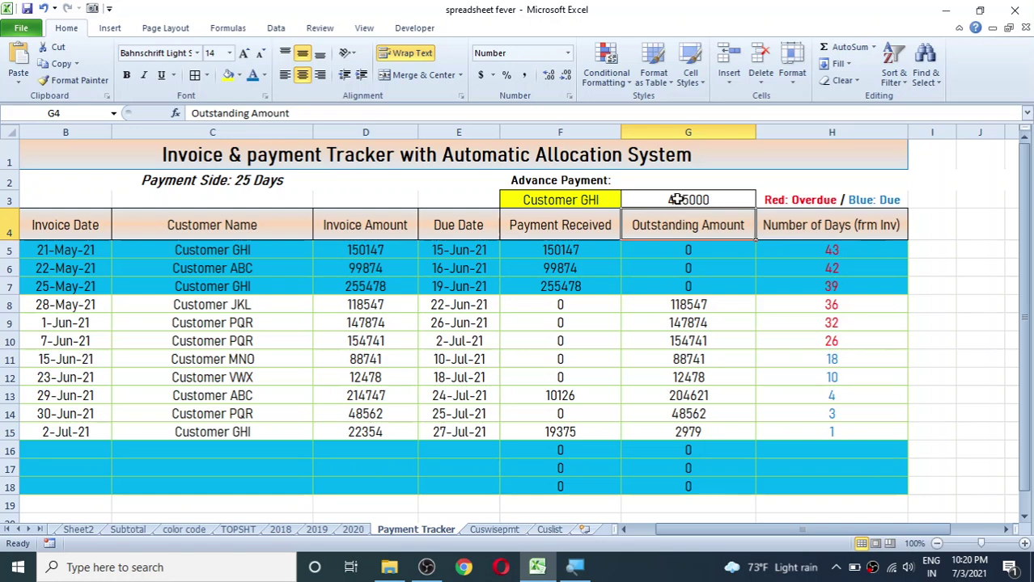
Append -SUMIF(C5:C18,F3,F5:F18) to the G3 formula so Customer GHI's advance shows 0.
left_click(680, 199)
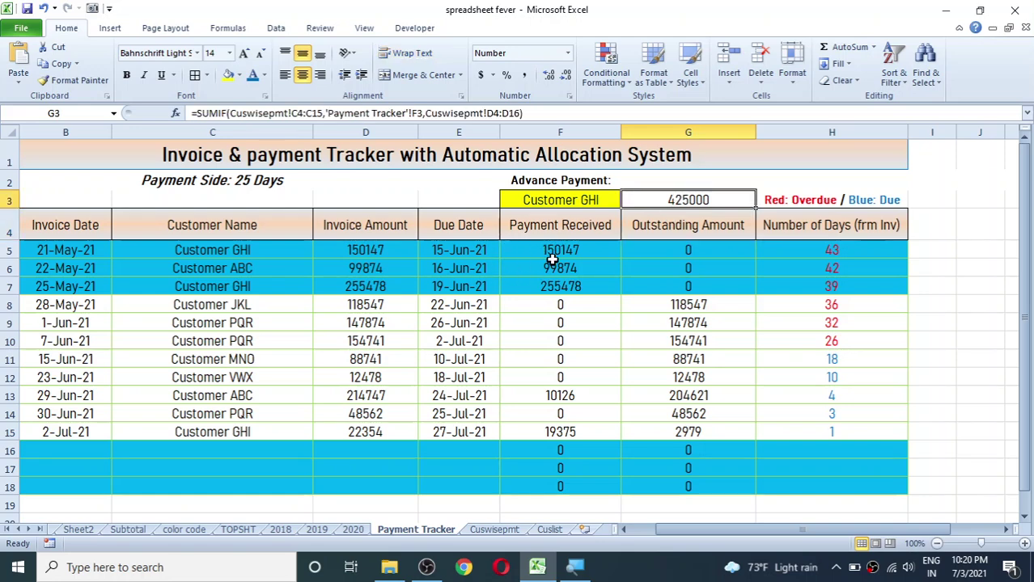
double_click(715, 200)
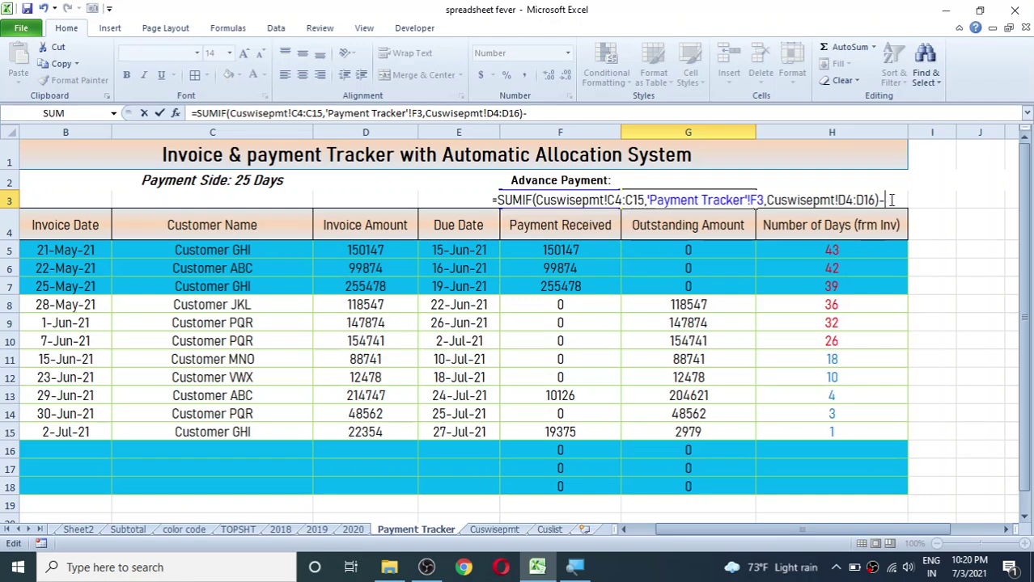
type("-sumif")
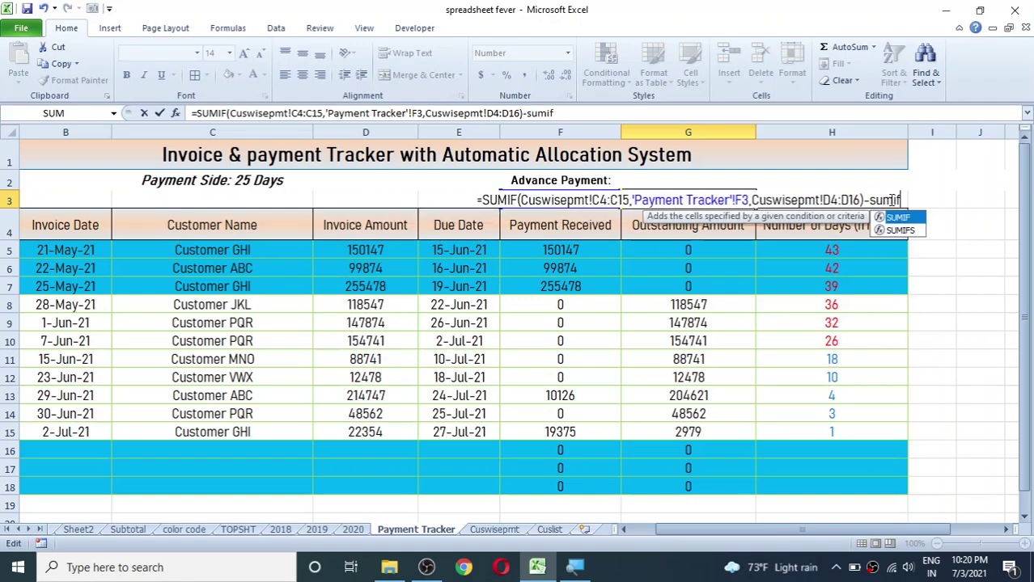
type("(")
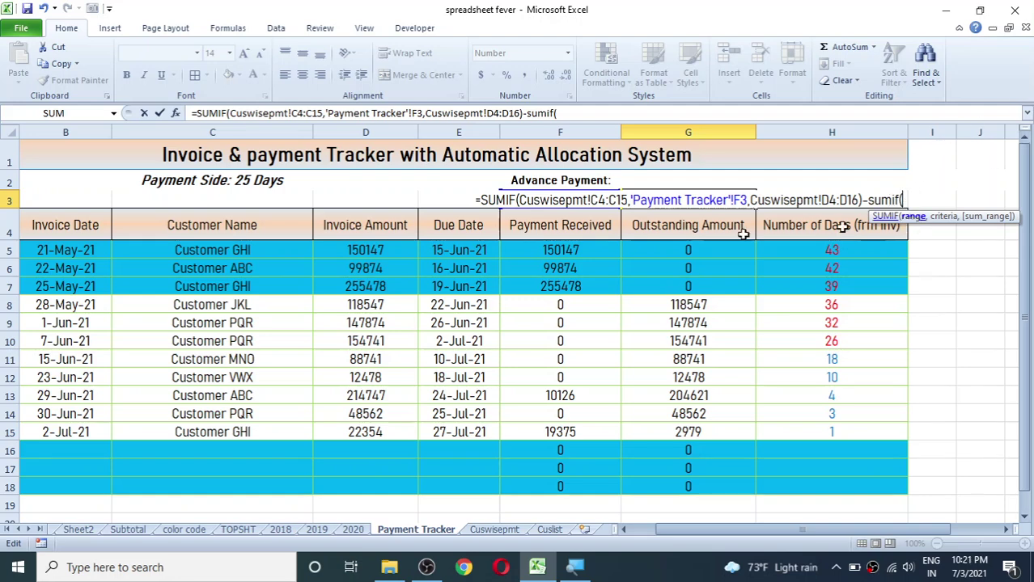
mouse_move(273, 249)
left_mouse_down()
mouse_move(253, 300)
mouse_move(244, 490)
left_mouse_up()
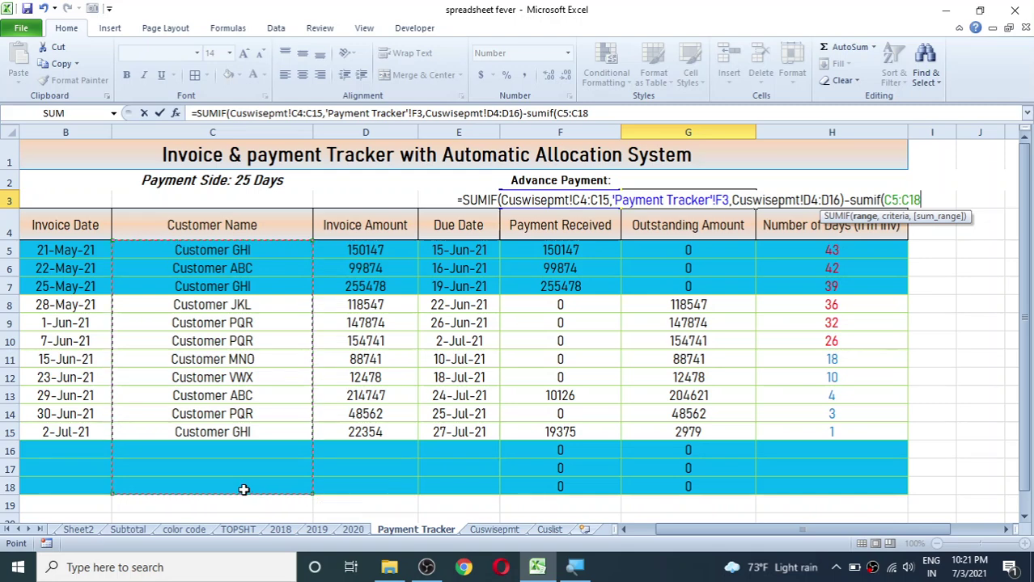
type(",")
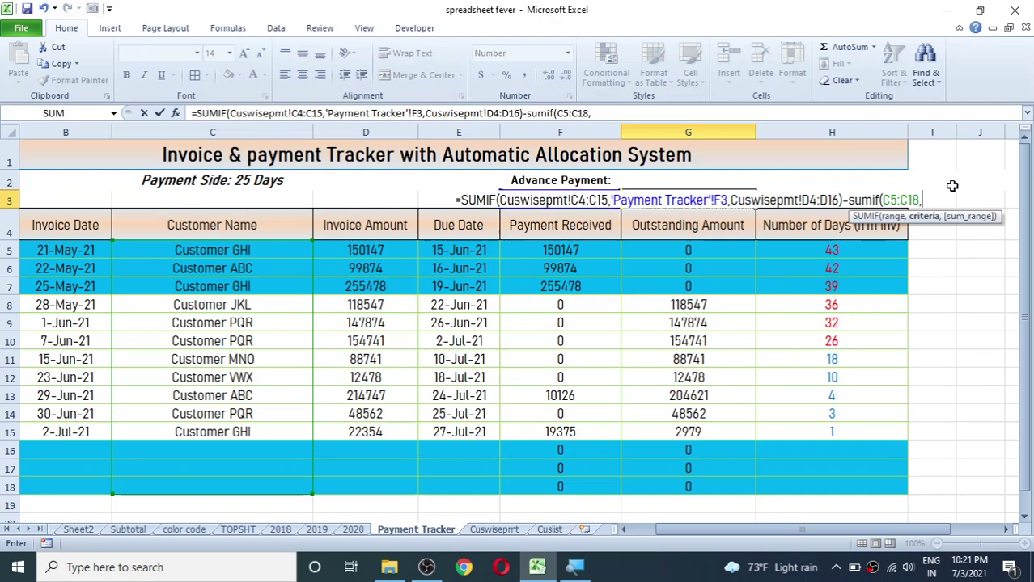
left_click(935, 201)
type("F")
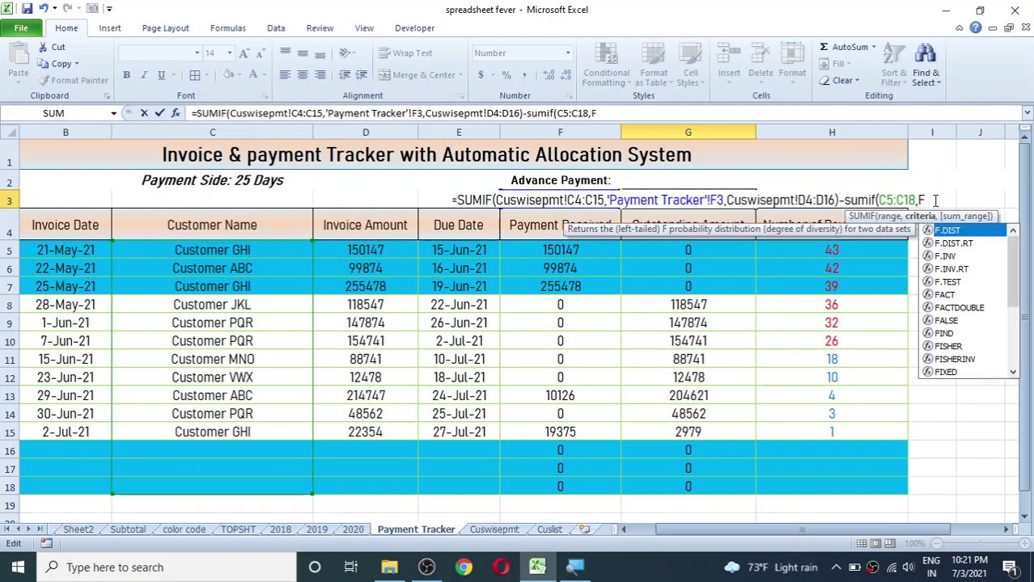
type("3,")
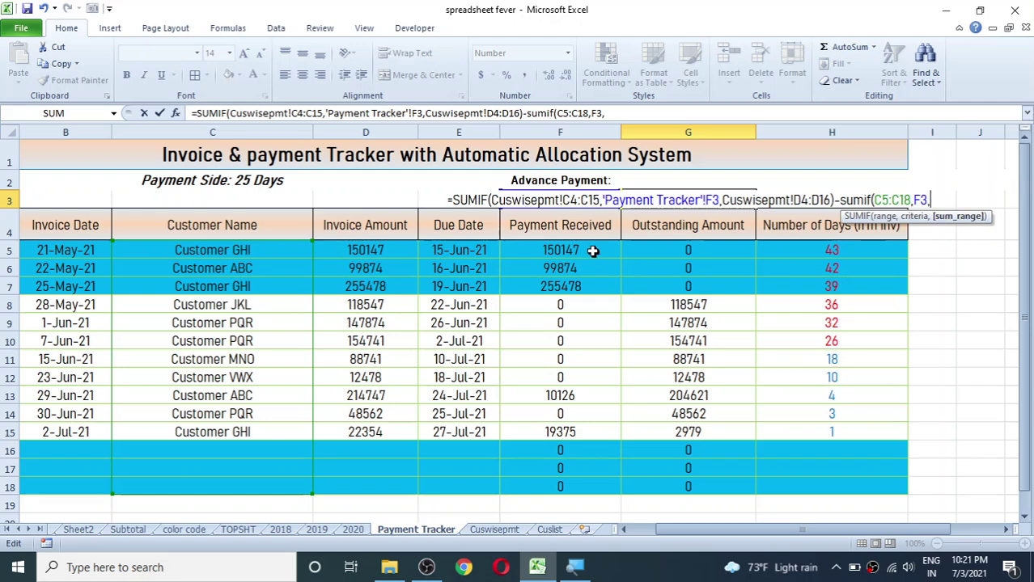
left_click_drag(576, 247, 565, 494)
type(")")
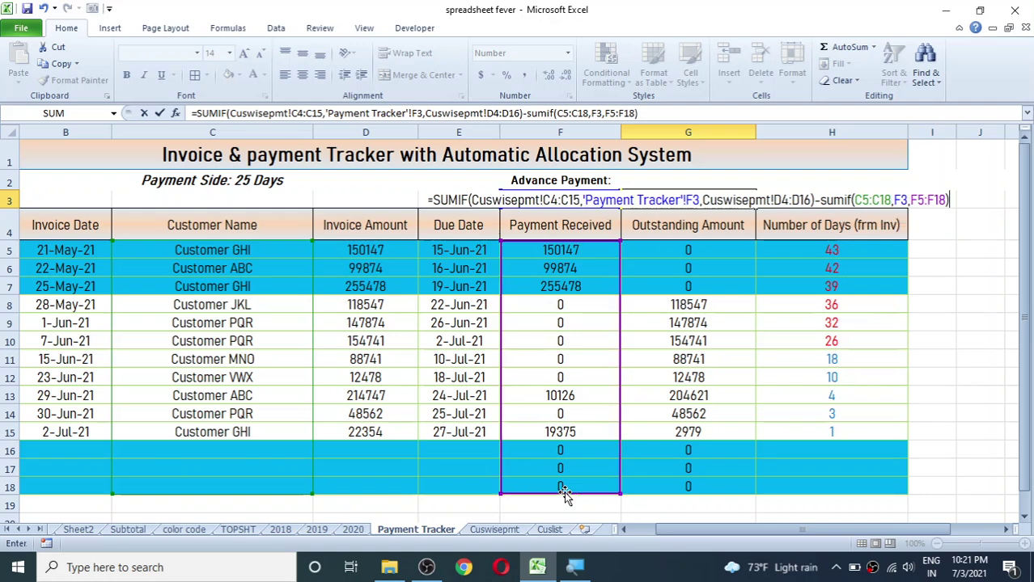
key("Return")
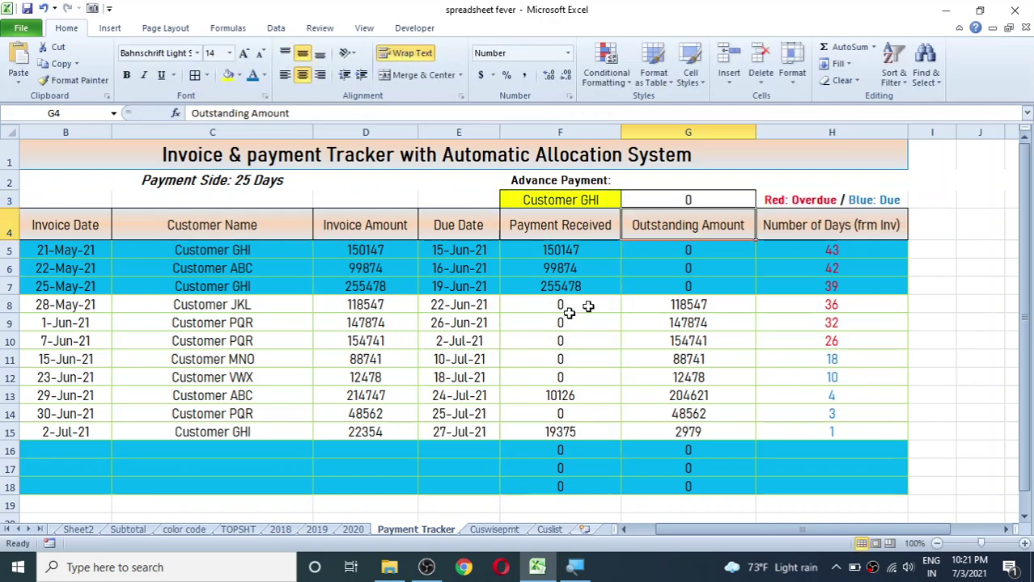
Confirm Customer GHI remains selected in F3's customer dropdown for the advance payment.
left_click(688, 201)
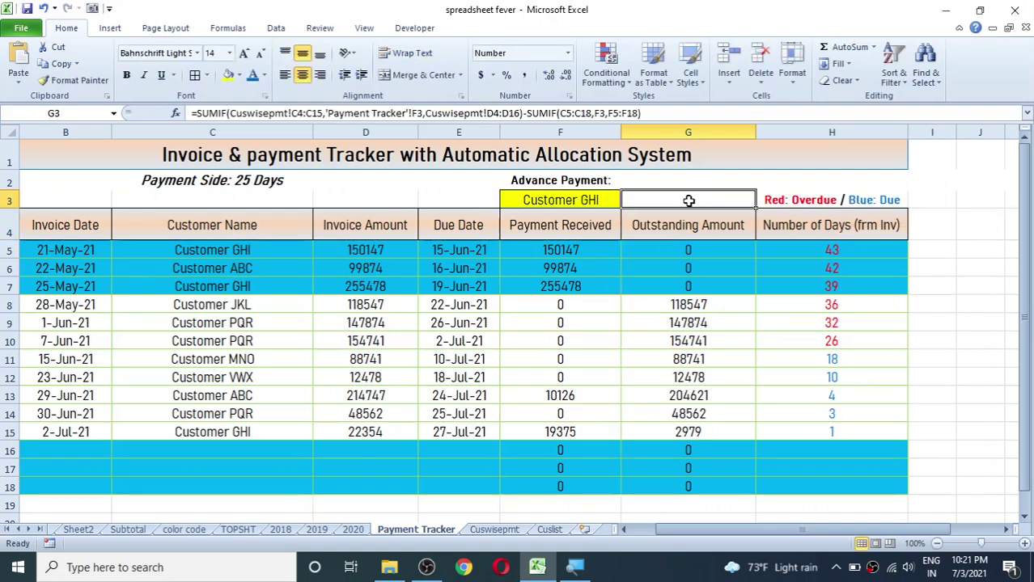
left_click(583, 200)
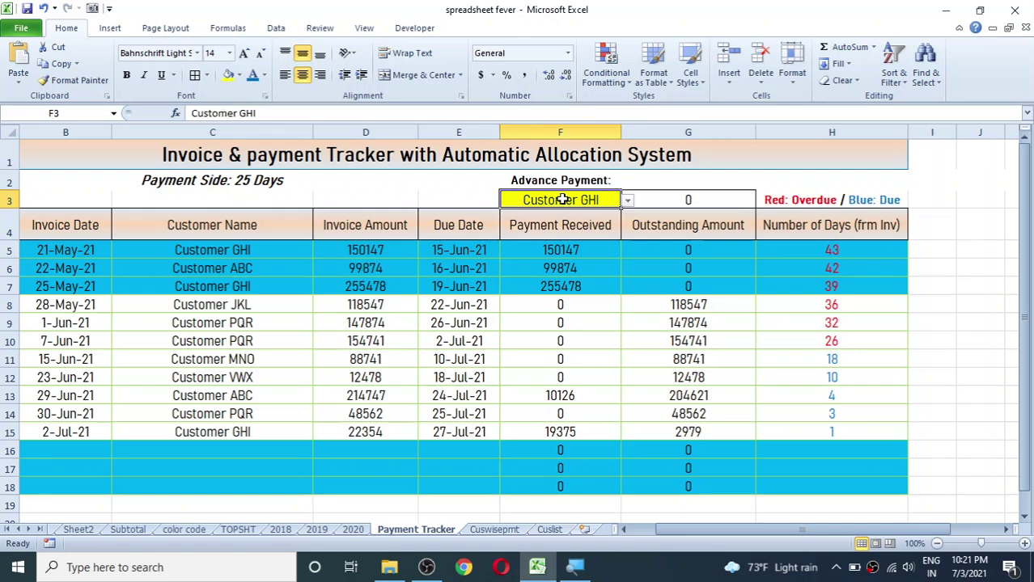
left_click(628, 200)
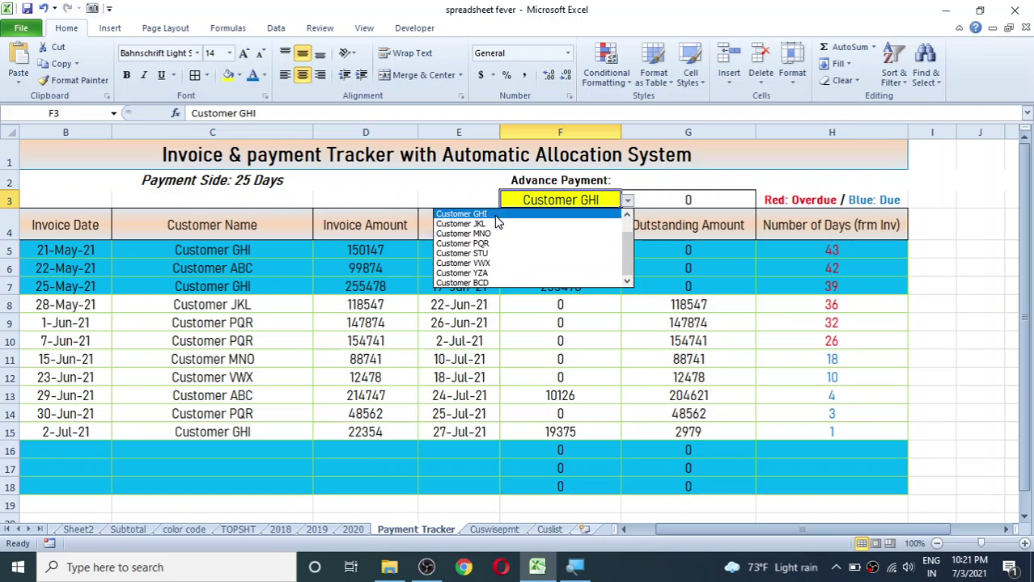
left_click(732, 228)
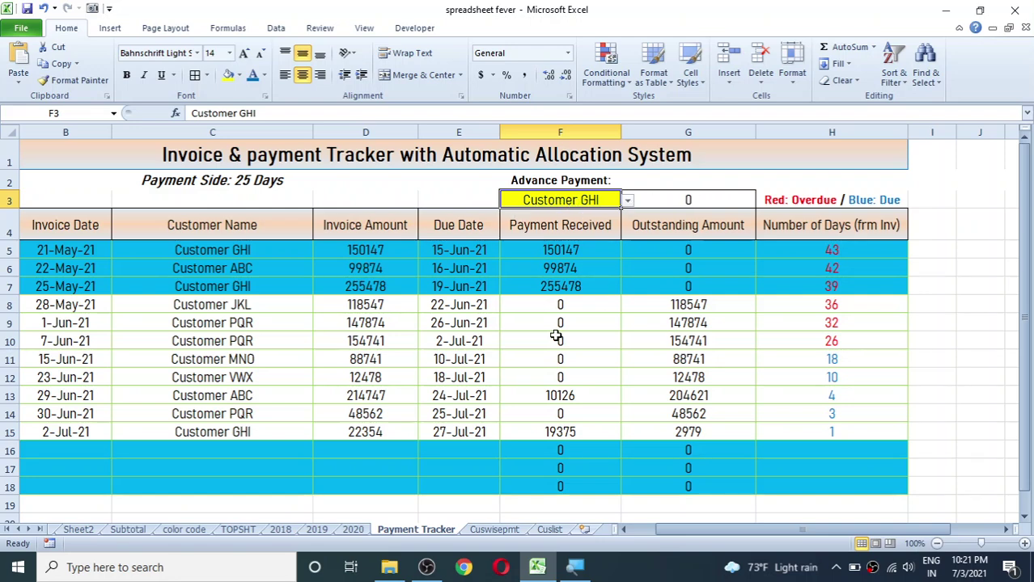
Add a 200000 Customer GHI payment in row 8 of Cuswisepmt, then check the tracker's G9.
left_click(483, 532)
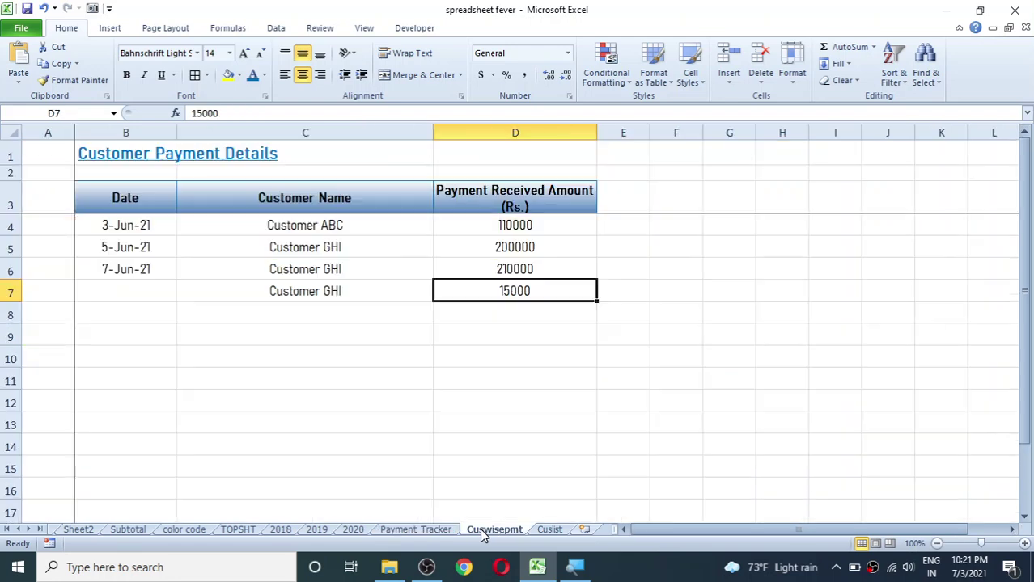
left_click(129, 297)
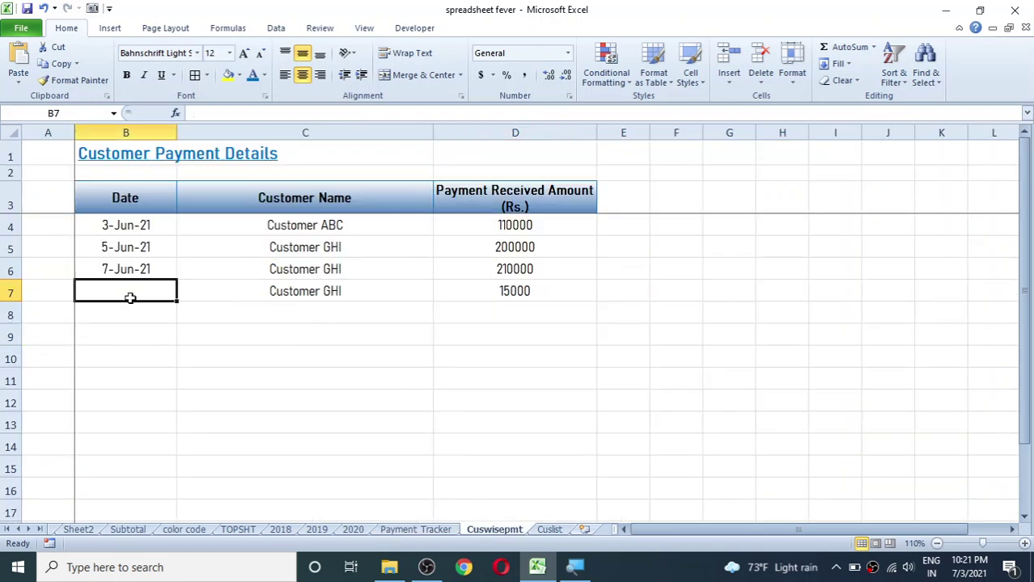
left_click(347, 309)
left_click(445, 314)
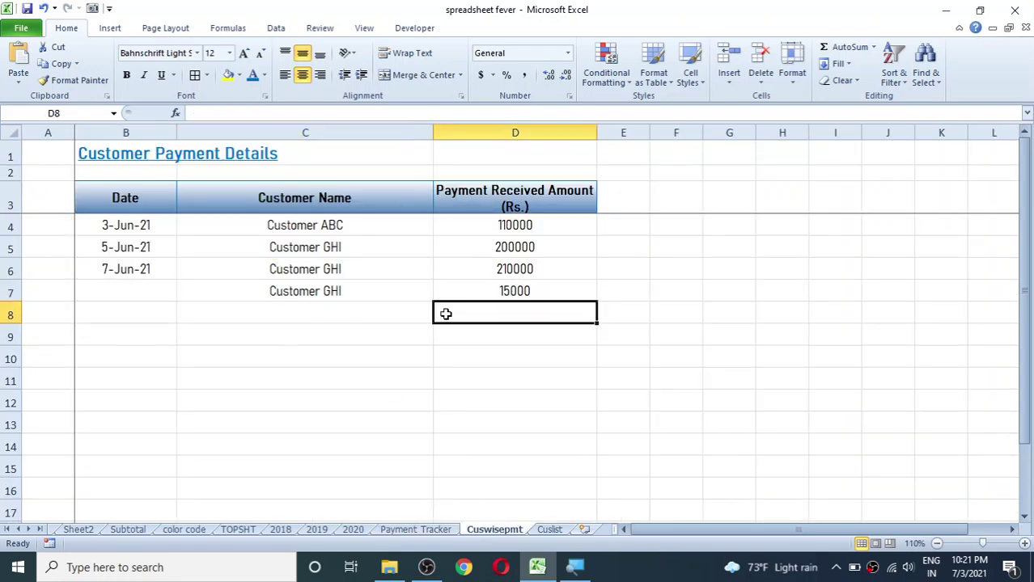
left_click(400, 312)
left_click(439, 318)
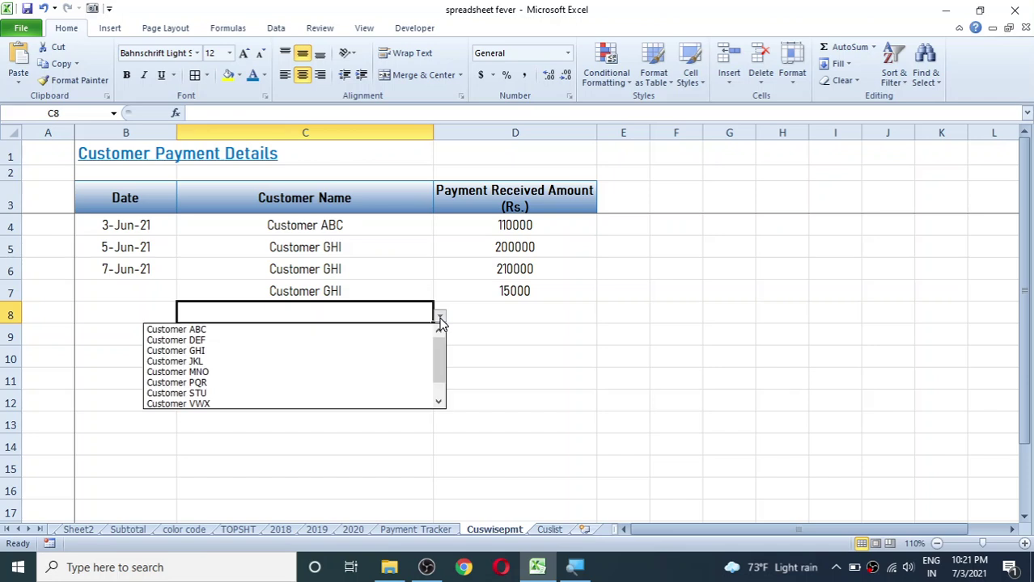
left_click(201, 351)
left_click(534, 308)
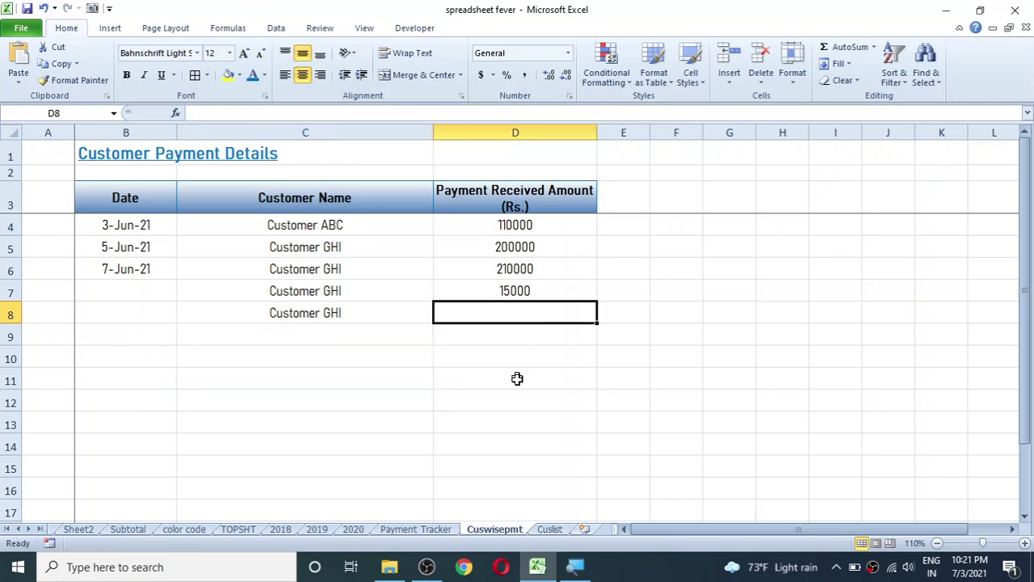
type("20000")
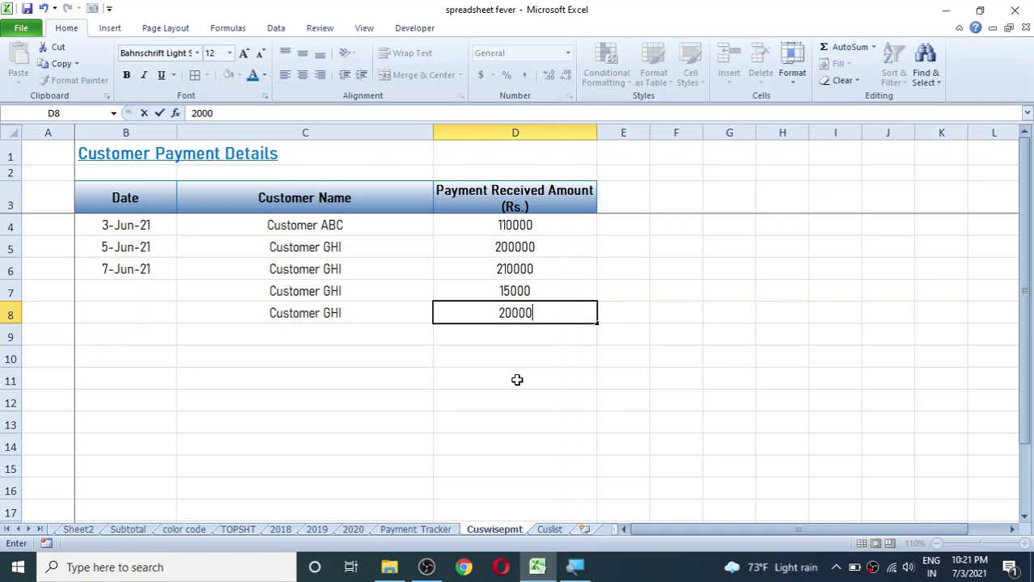
type("0")
key("Return")
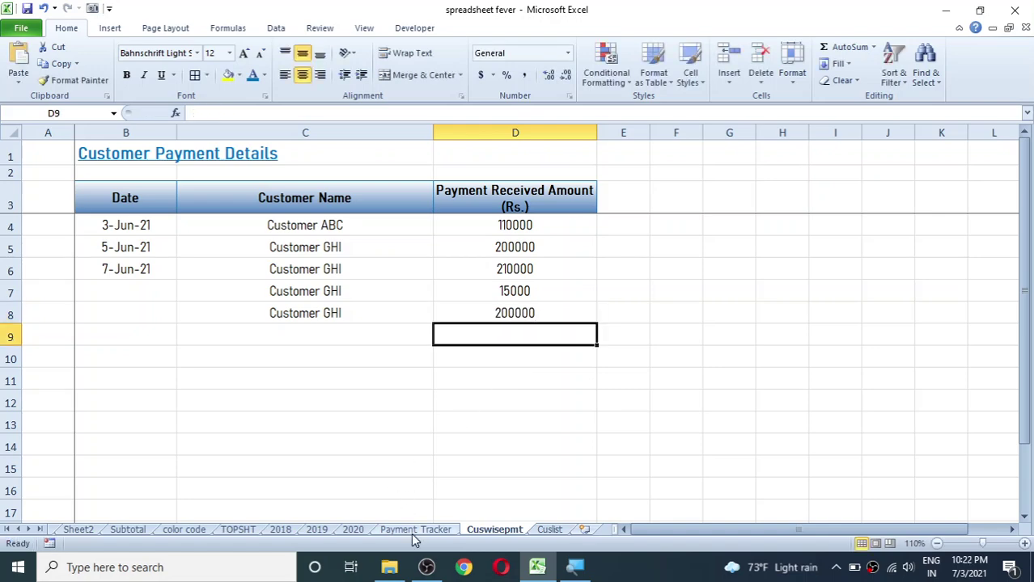
left_click(416, 530)
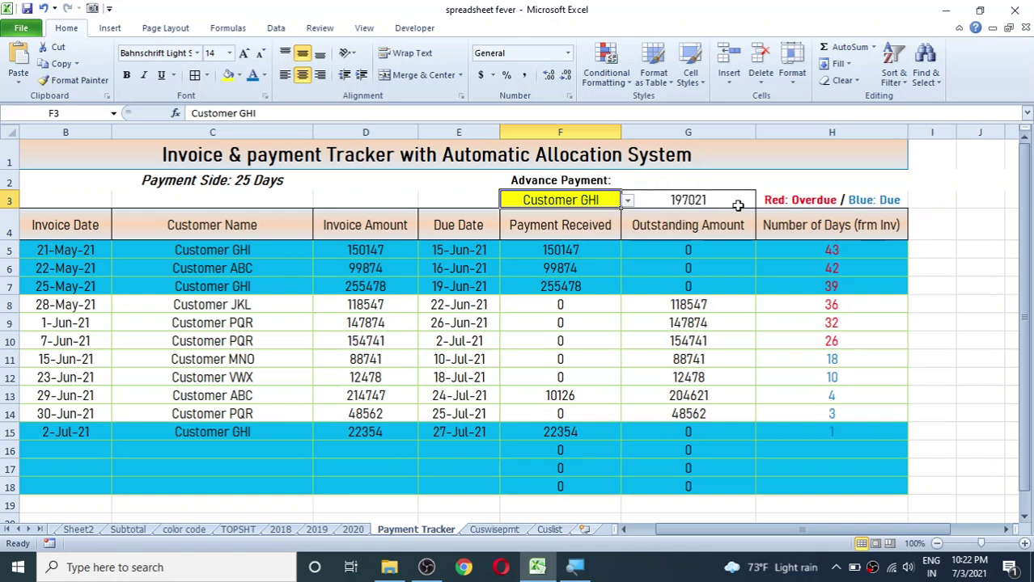
left_click(694, 318)
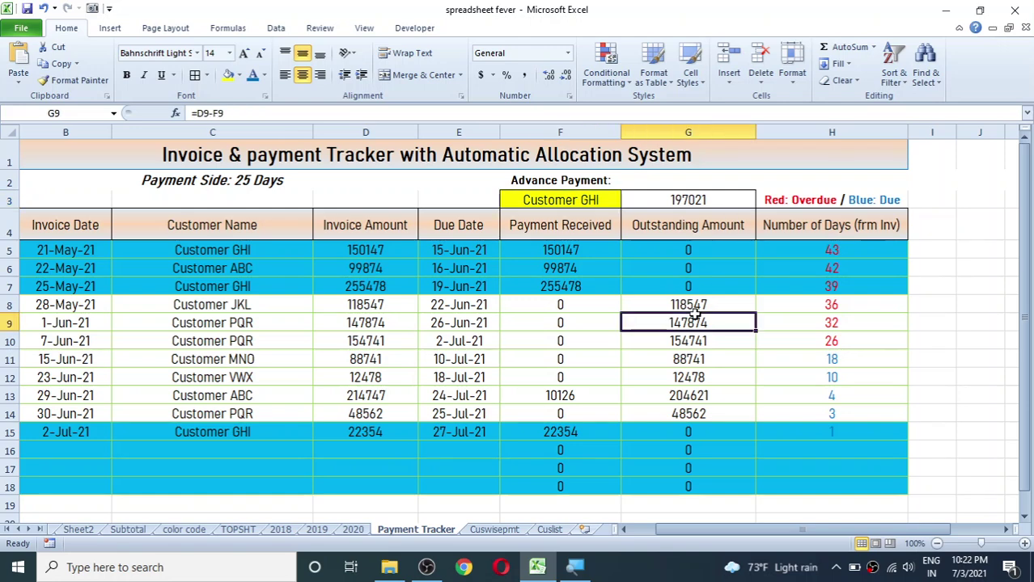